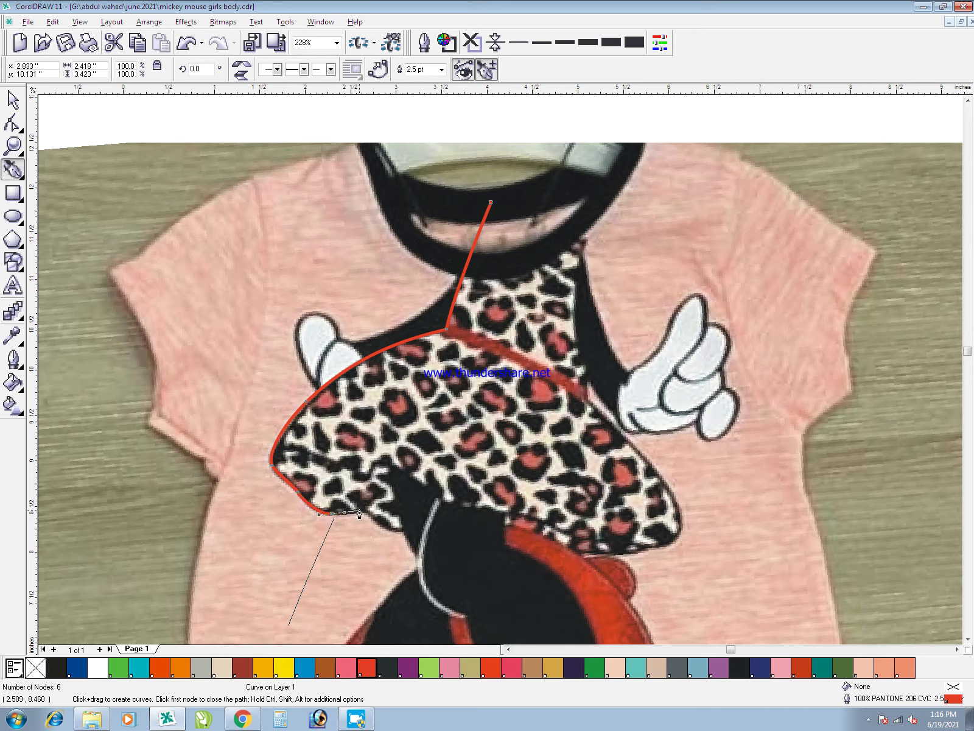
# - Finish the leopard-print dress outline with Bezier curves along the hem, up the right side and across the neckline, closing the path
pyautogui.moveTo(415, 529); pyautogui.dragTo(445, 517)
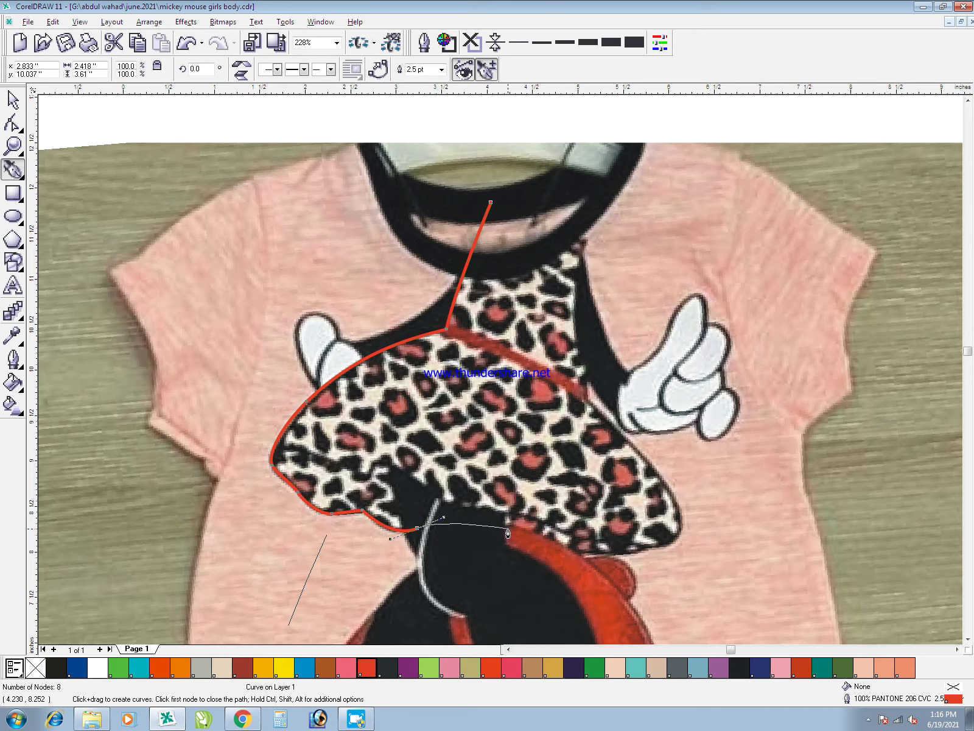
pyautogui.moveTo(519, 538); pyautogui.dragTo(554, 547)
pyautogui.moveTo(619, 551); pyautogui.dragTo(673, 494)
pyautogui.moveTo(585, 399); pyautogui.dragTo(529, 353)
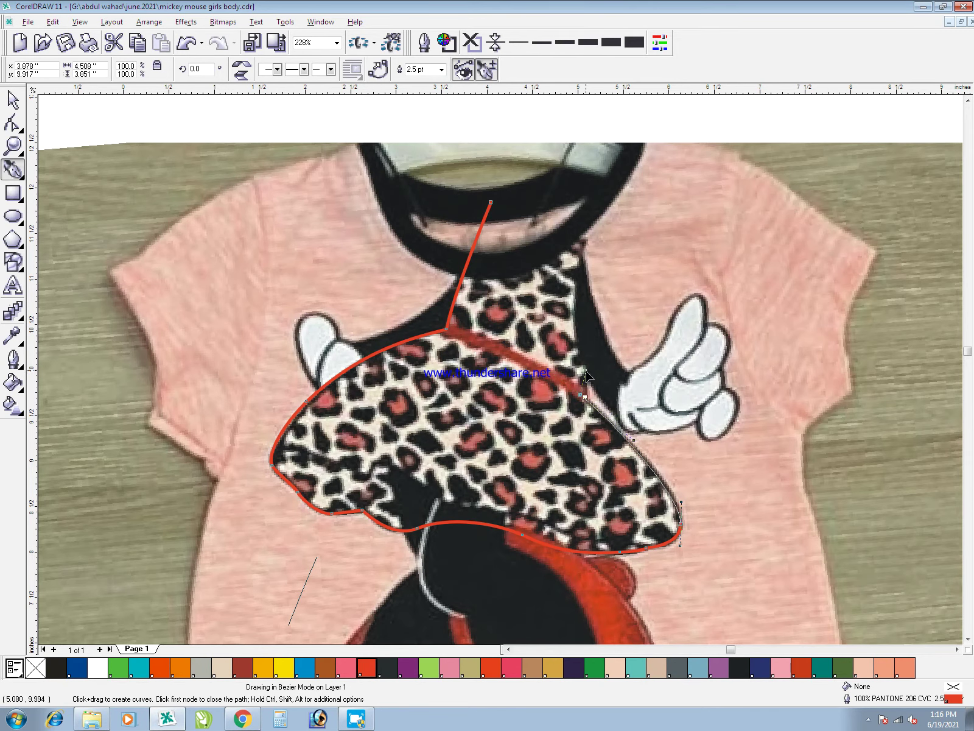
pyautogui.moveTo(588, 377); pyautogui.dragTo(572, 340)
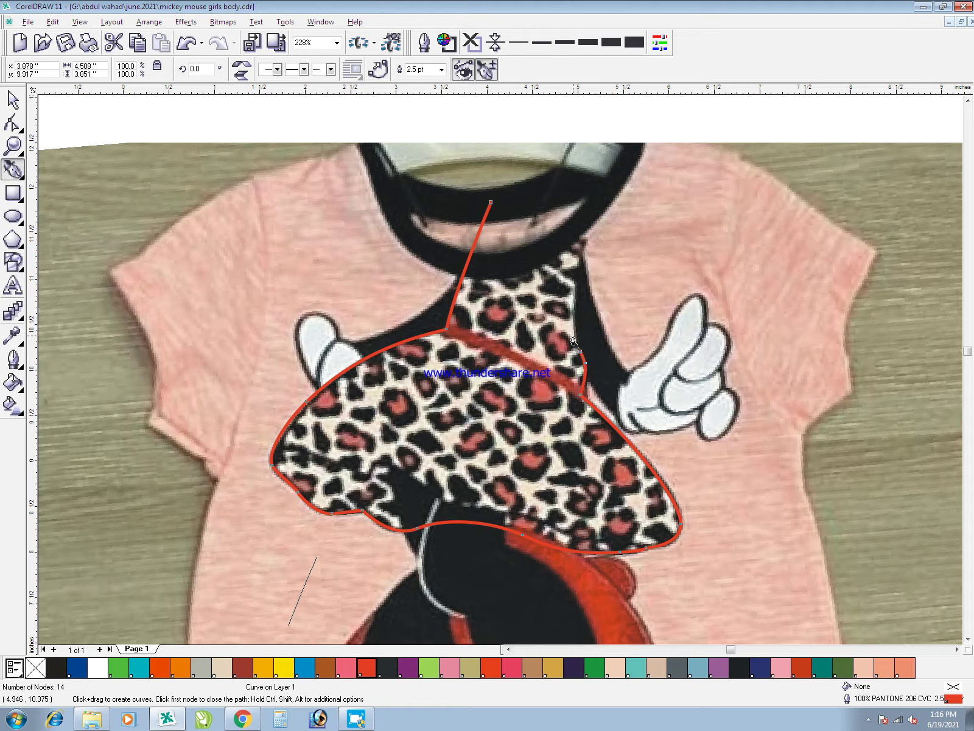
pyautogui.moveTo(586, 240)
pyautogui.mouseDown()
pyautogui.moveTo(602, 210)
pyautogui.moveTo(555, 218)
pyautogui.mouseUp()
pyautogui.press('space')
# - Adjust the outline's nodes along the skirt's lower-right edge and hem so the curve follows the leopard-print shape
pyautogui.press('F2')
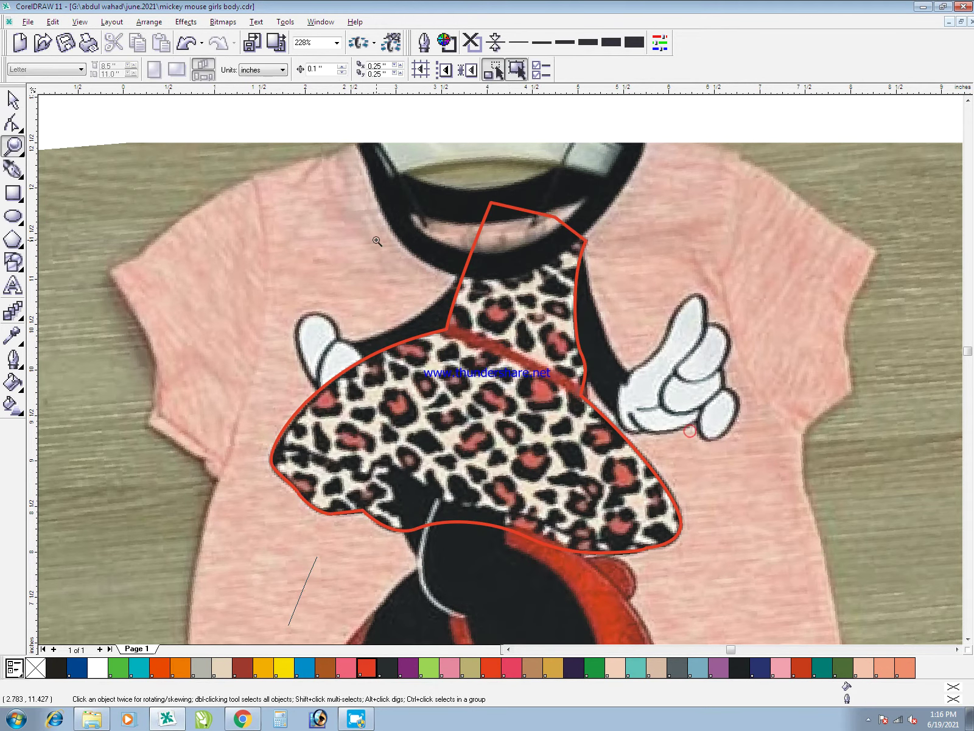
pyautogui.moveTo(376, 262); pyautogui.dragTo(733, 678)
pyautogui.scroll(2, 613, 400)
pyautogui.press('F10')
pyautogui.moveTo(550, 366); pyautogui.dragTo(557, 364)
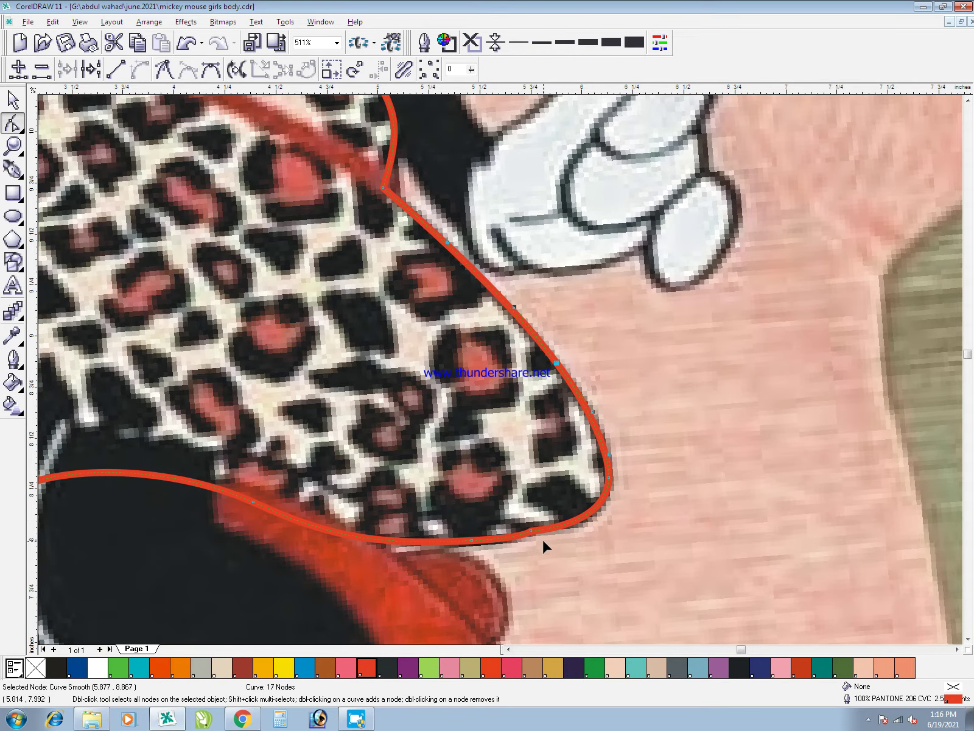
pyautogui.press('space')
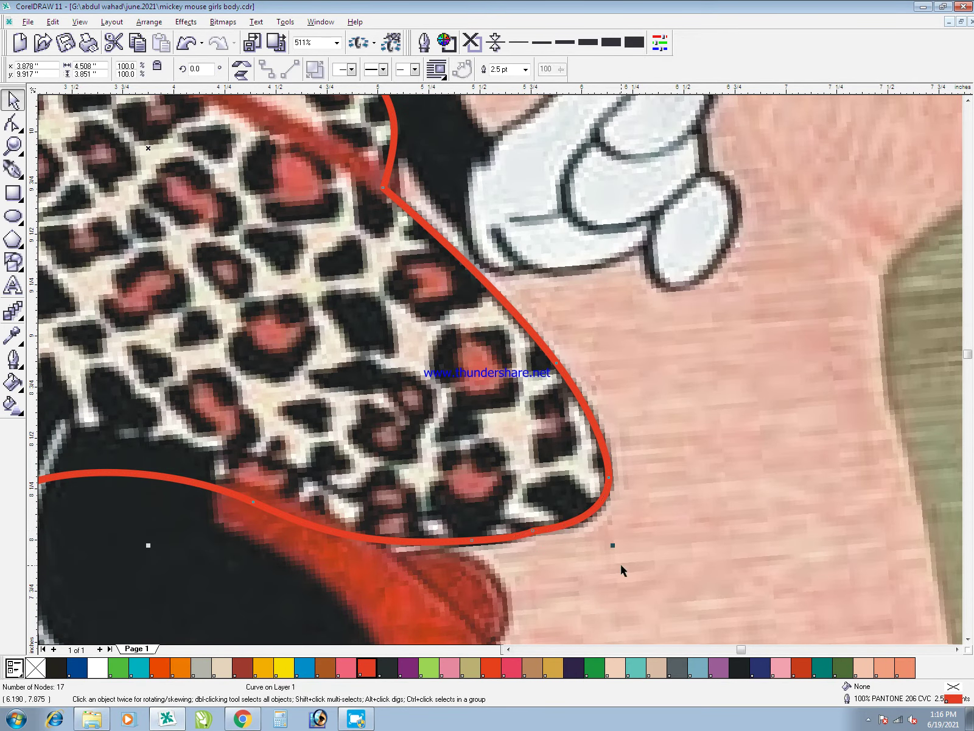
pyautogui.press('space')
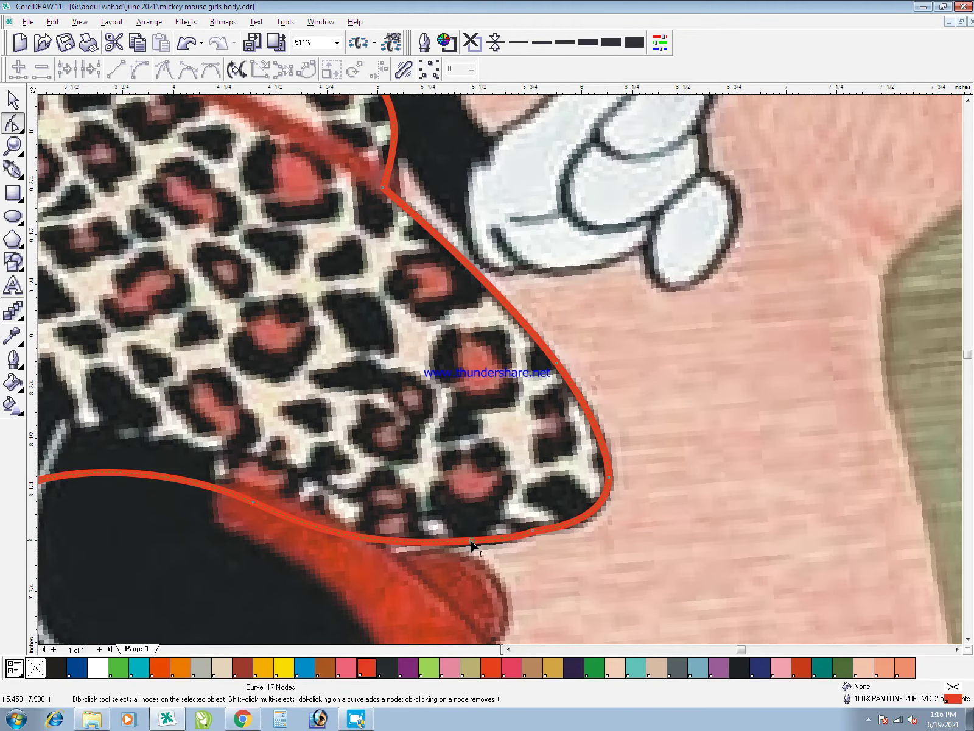
pyautogui.scroll(-2, 473, 545)
pyautogui.press('space')
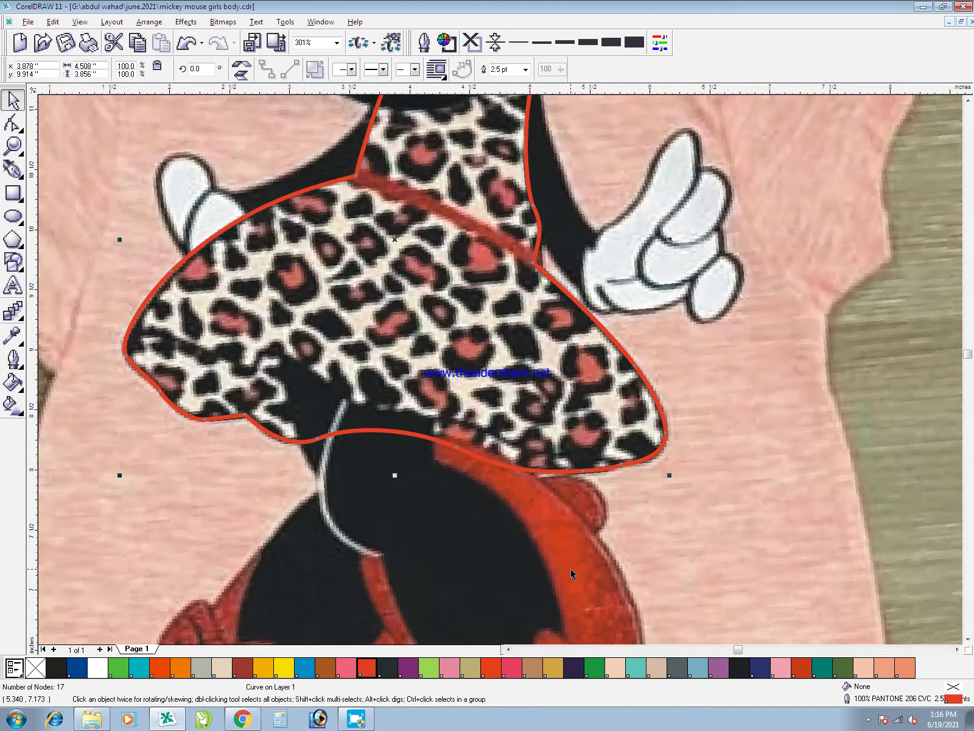
# - Reposition the outline's node on the skirt's upper-left edge near the gloved hand to smooth the curve
pyautogui.press('Escape')
pyautogui.press('F2')
pyautogui.moveTo(391, 487); pyautogui.dragTo(80, 121)
pyautogui.click(390, 345)
pyautogui.press('space')
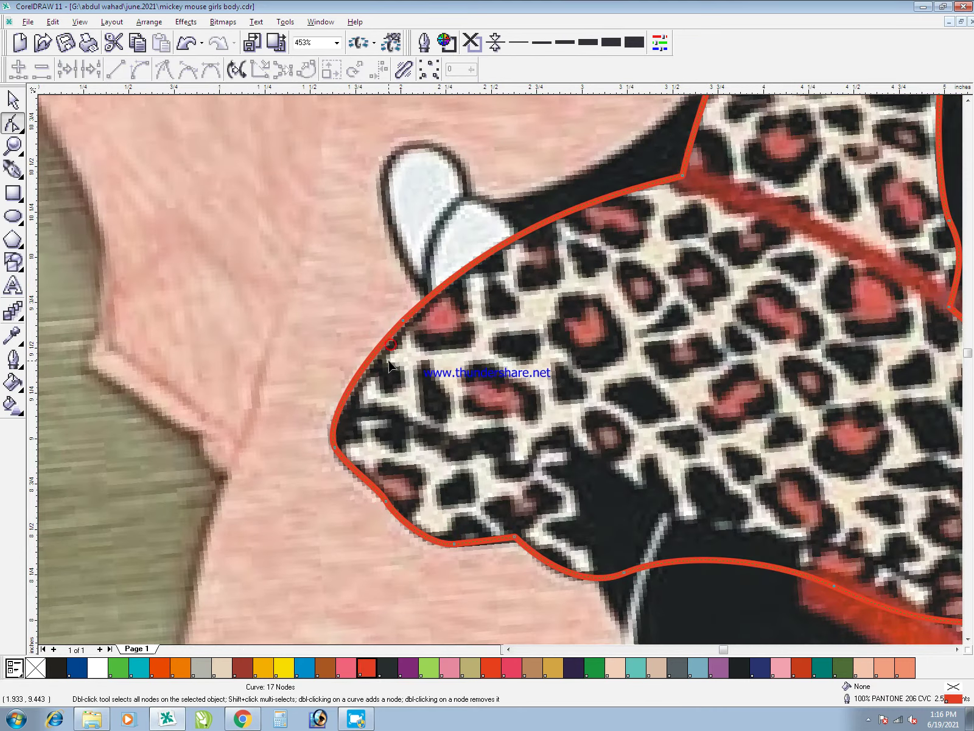
pyautogui.moveTo(403, 325); pyautogui.dragTo(407, 326)
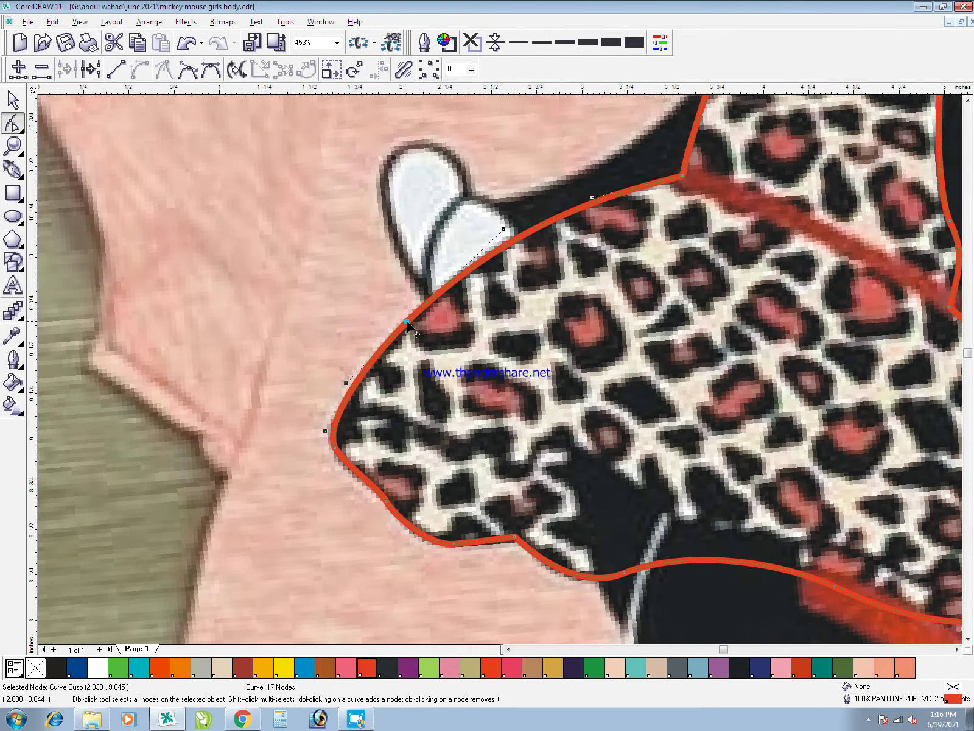
pyautogui.press('space')
pyautogui.click(337, 513)
pyautogui.press('F3')
pyautogui.press('F2')
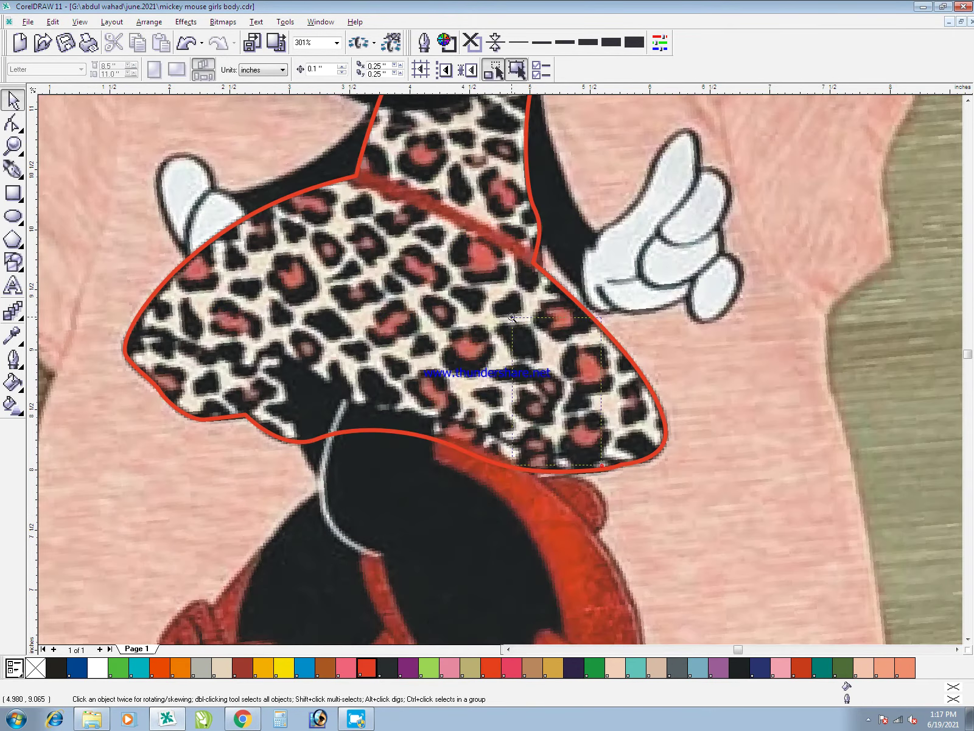
pyautogui.moveTo(527, 345); pyautogui.dragTo(411, 84)
pyautogui.click(533, 439)
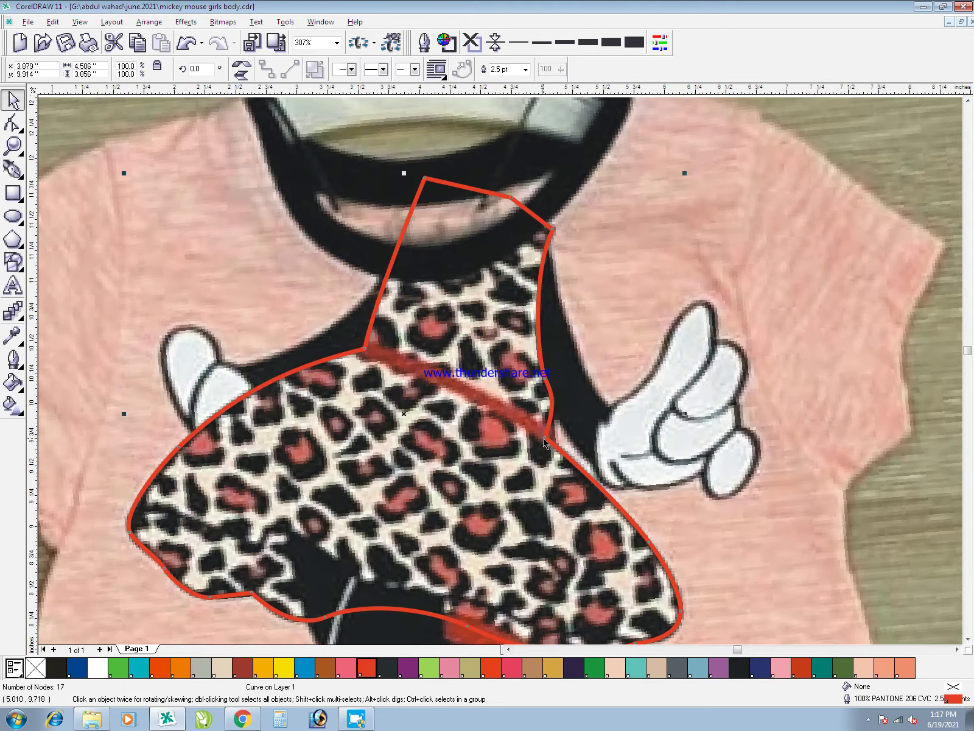
pyautogui.click(586, 433)
pyautogui.press('F2')
pyautogui.moveTo(322, 286); pyautogui.dragTo(733, 613)
pyautogui.moveTo(447, 291); pyautogui.dragTo(194, 381)
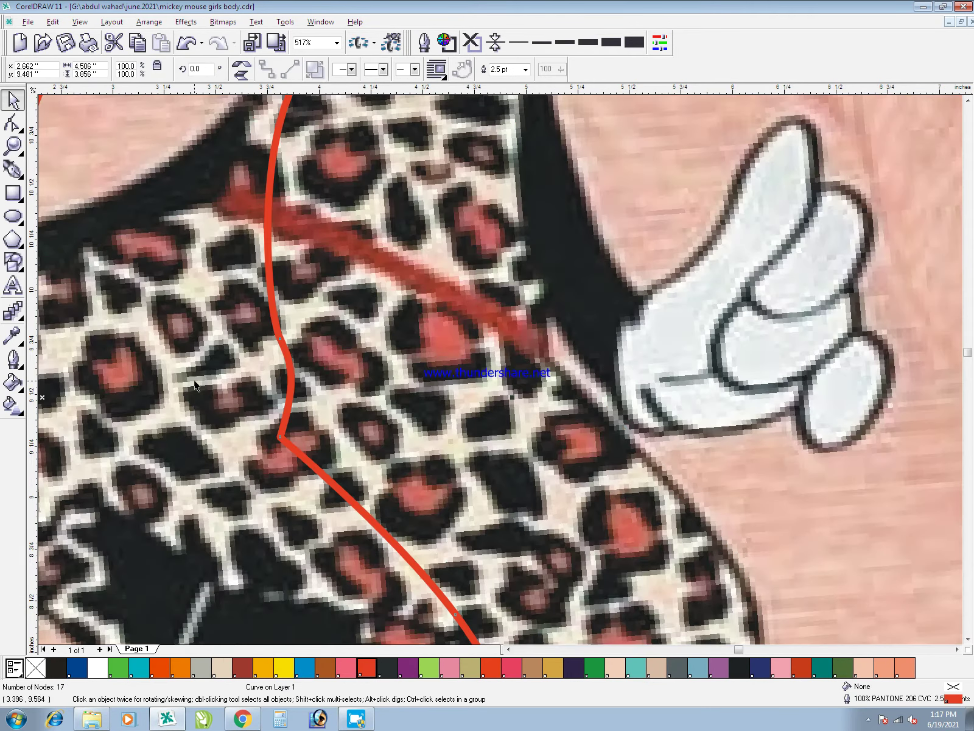
pyautogui.hotkey('ctrl', 'z')
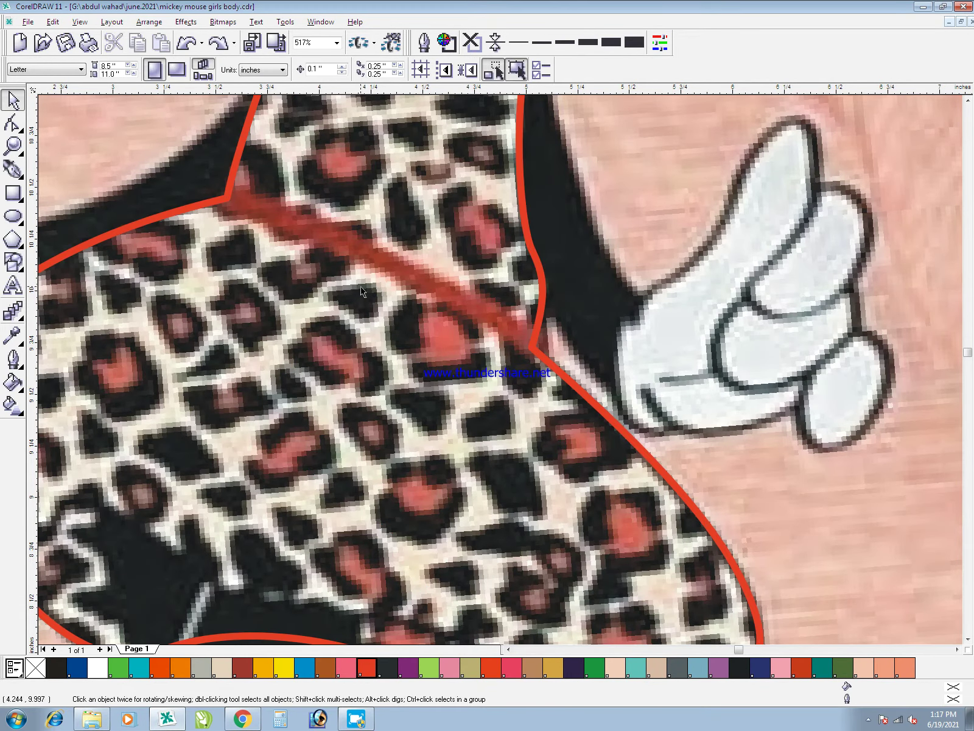
# - Trace the red waistband across the dress as a narrow closed Bezier shape between the two waist corners
pyautogui.press('F5')
pyautogui.click(207, 203)
pyautogui.click(548, 363)
pyautogui.moveTo(568, 381); pyautogui.dragTo(682, 459)
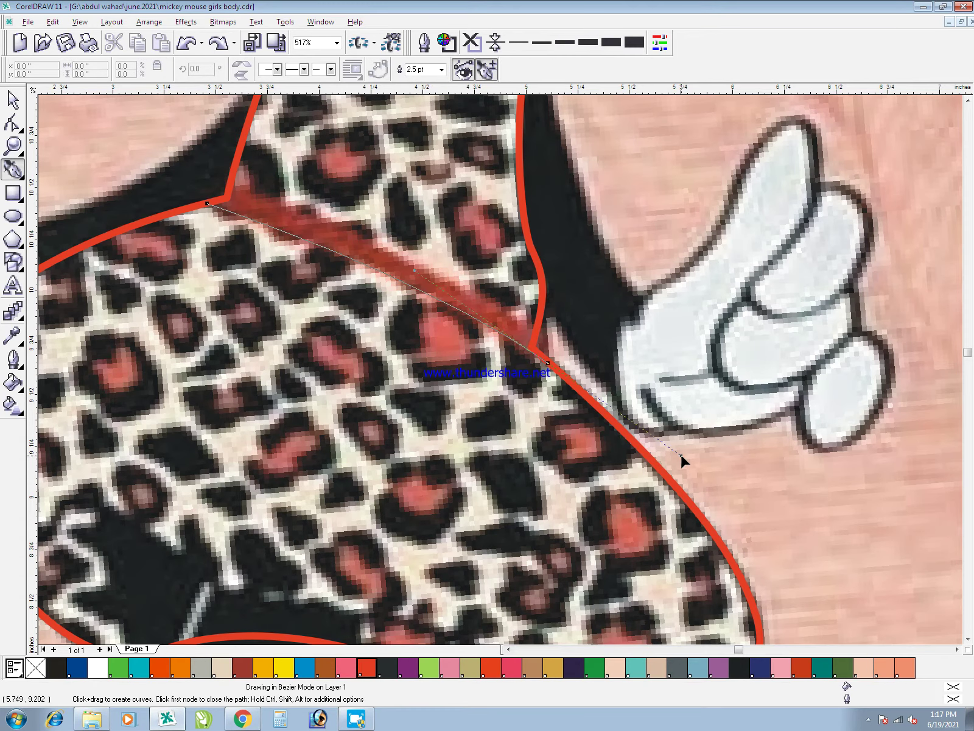
pyautogui.moveTo(551, 344); pyautogui.dragTo(554, 340)
pyautogui.moveTo(475, 285); pyautogui.dragTo(415, 256)
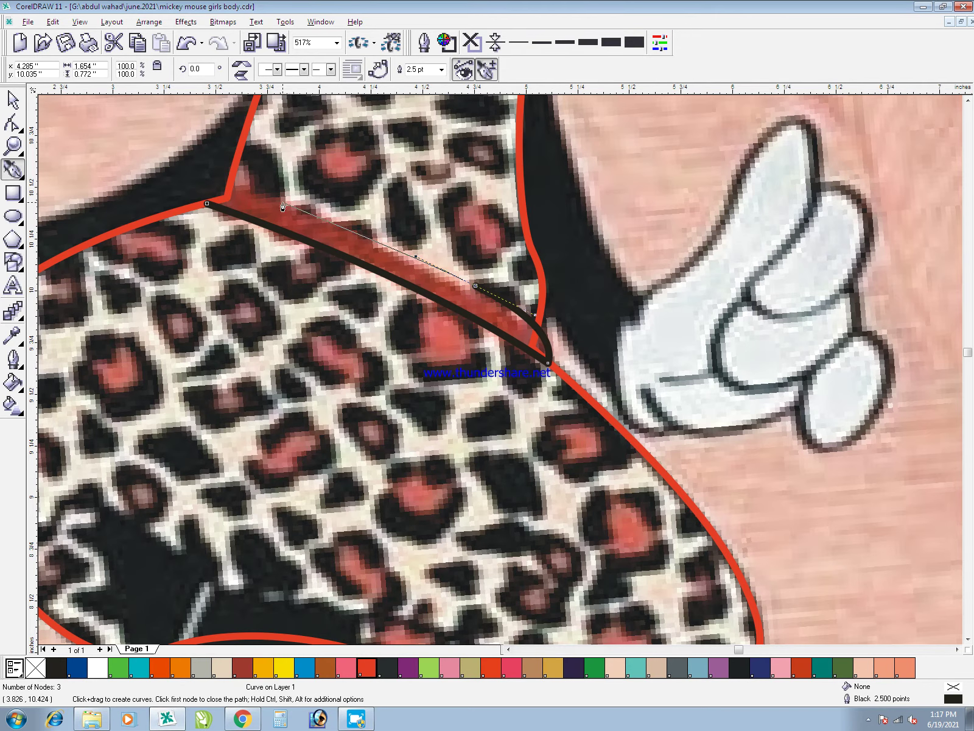
pyautogui.moveTo(236, 185); pyautogui.dragTo(207, 193)
pyautogui.click(208, 204)
pyautogui.press('space')
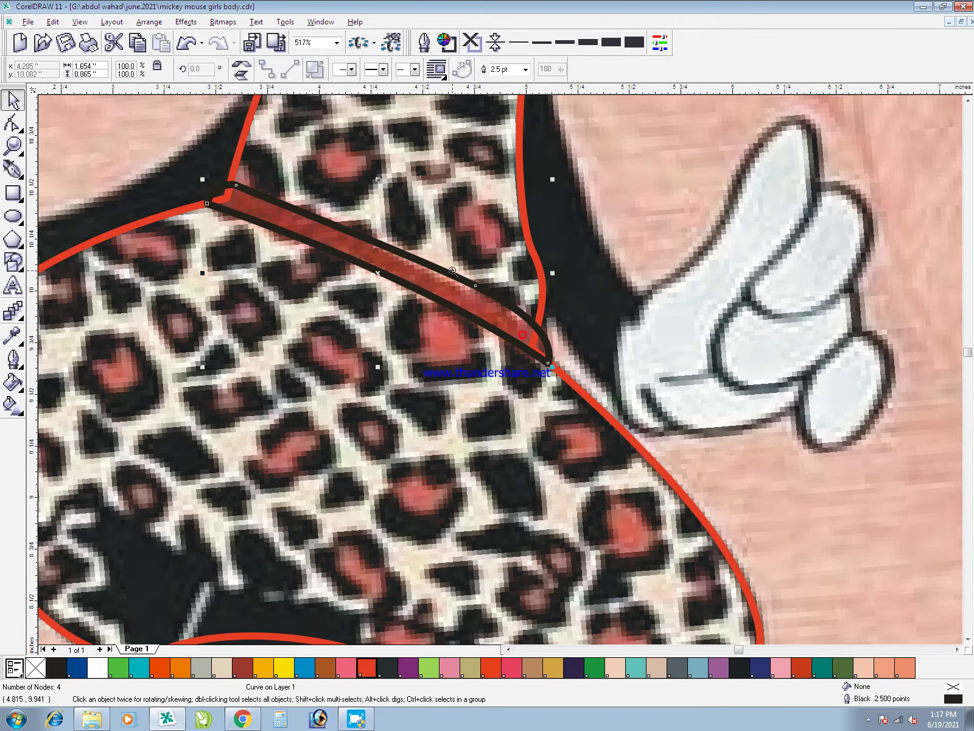
# - Bend the waistband's left end into a rounded curve and fill the shape with red PANTONE 206 CVC
pyautogui.press('F10')
pyautogui.scroll(1, 548, 362)
pyautogui.moveTo(377, 203); pyautogui.dragTo(395, 215)
pyautogui.press('space')
pyautogui.press('F3')
pyautogui.press('F2')
pyautogui.moveTo(568, 306); pyautogui.dragTo(40, 123)
pyautogui.press('space')
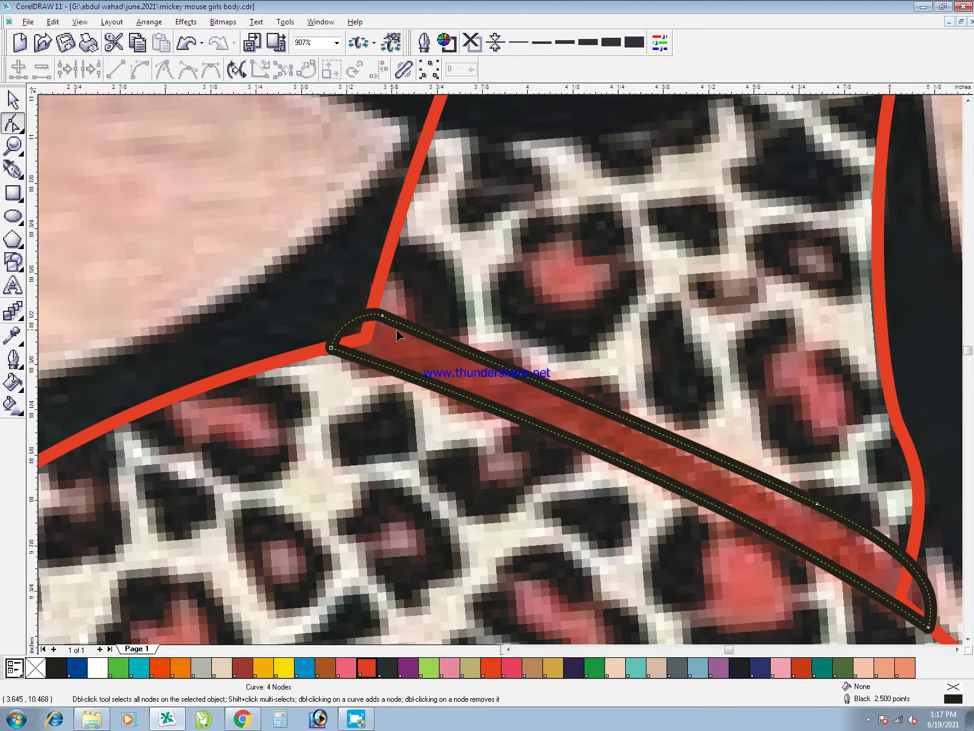
pyautogui.moveTo(382, 316); pyautogui.dragTo(387, 315)
pyautogui.press('space')
pyautogui.click(367, 668)
pyautogui.press('Escape')
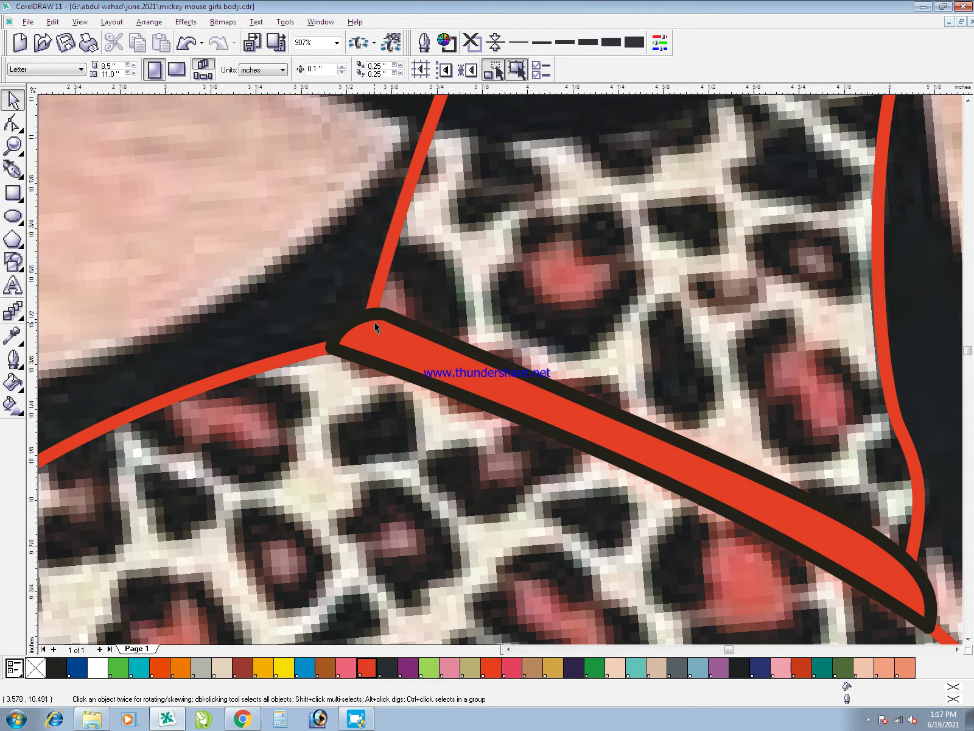
# - Add a node near the right end of the waistband's upper edge and reshape that edge into a smoother curve
pyautogui.click(613, 392)
pyautogui.press('F10')
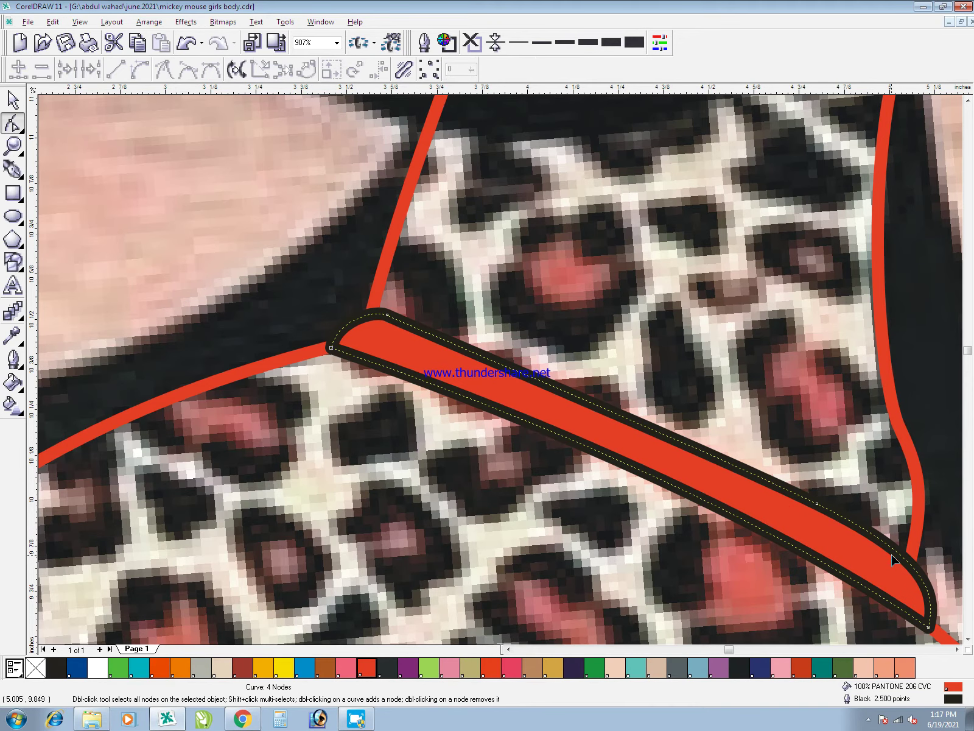
pyautogui.click(891, 548)
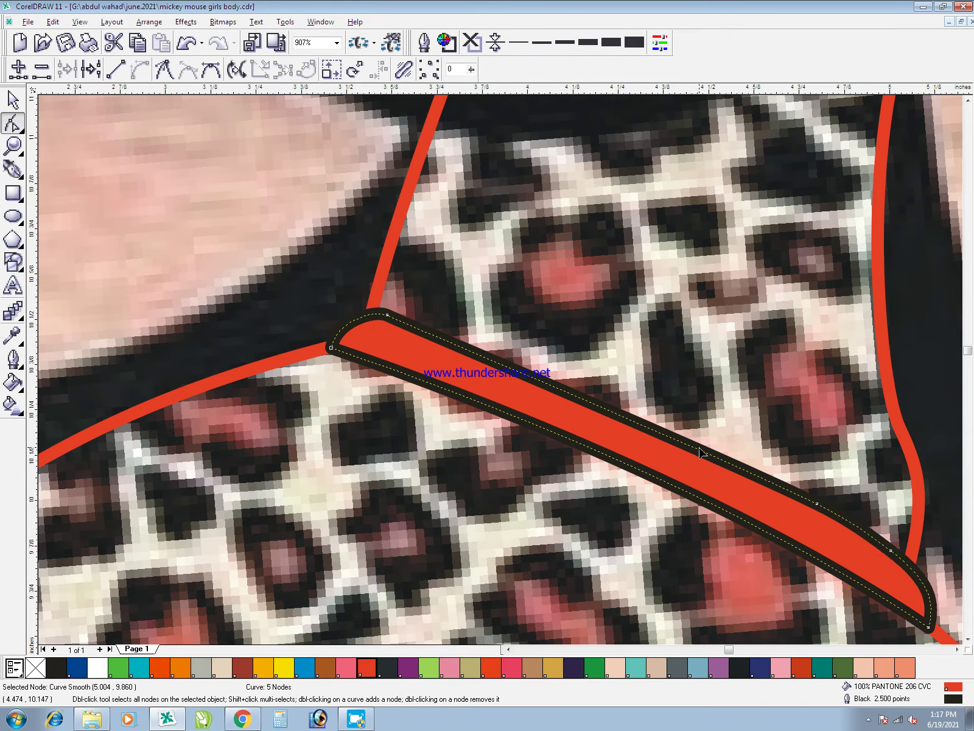
pyautogui.press('space')
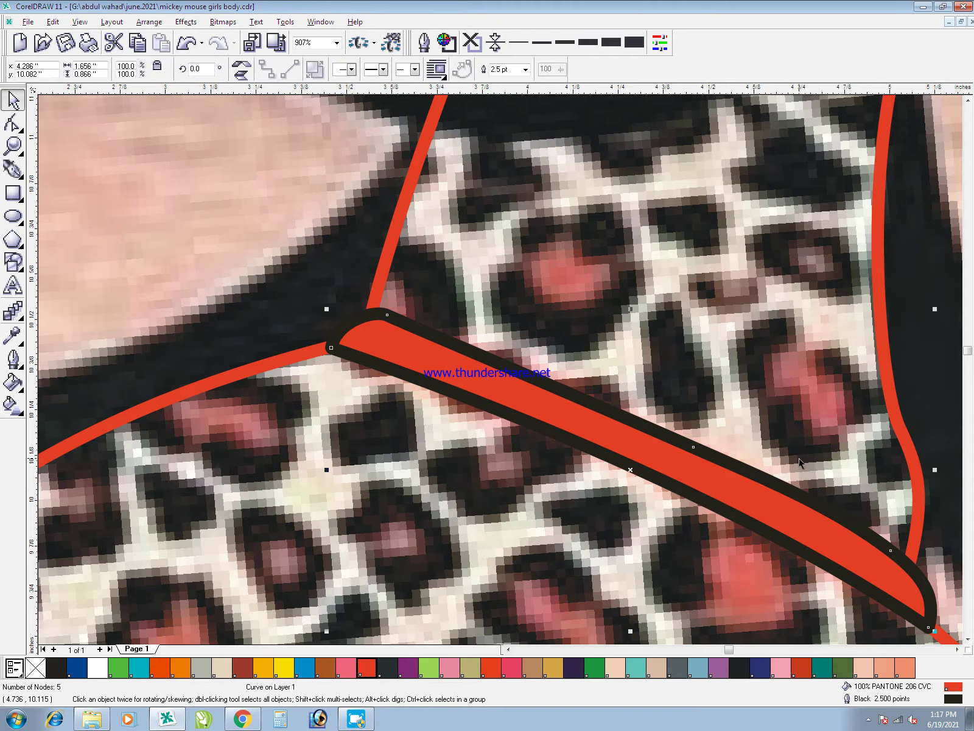
pyautogui.press('space')
pyautogui.moveTo(830, 504); pyautogui.dragTo(831, 511)
pyautogui.press('space')
pyautogui.click(845, 472)
pyautogui.press('F3')
pyautogui.click(754, 419)
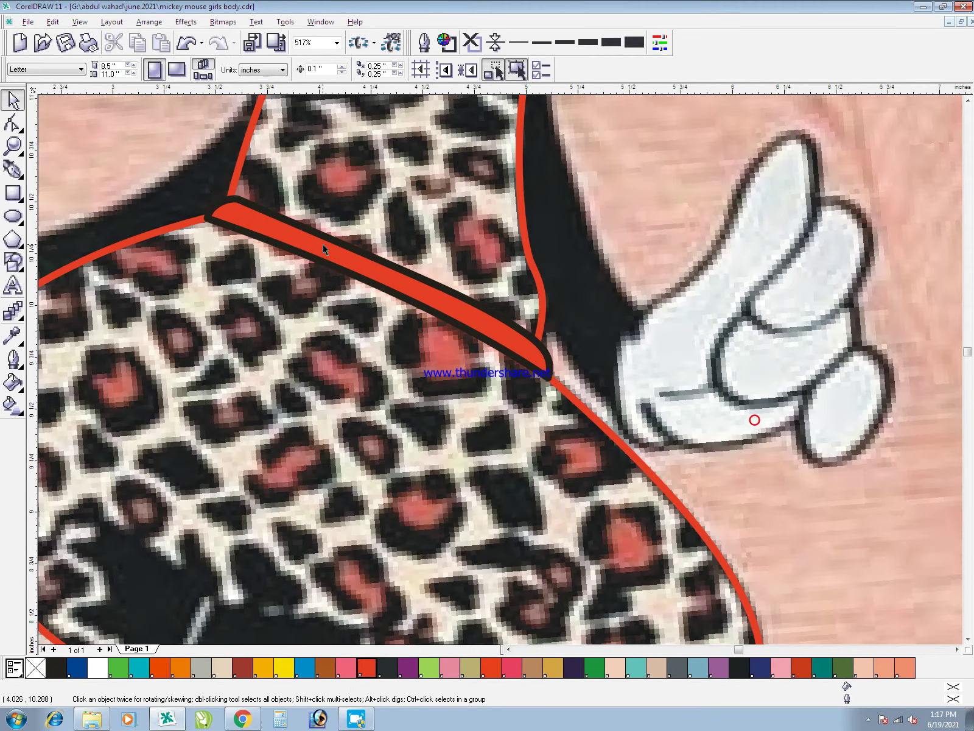
pyautogui.click(272, 236)
pyautogui.press('F2')
pyautogui.moveTo(187, 158); pyautogui.dragTo(372, 306)
pyautogui.press('space')
pyautogui.press('space')
pyautogui.scroll(-2, 368, 251)
pyautogui.press('space')
pyautogui.scroll(-5, 607, 334)
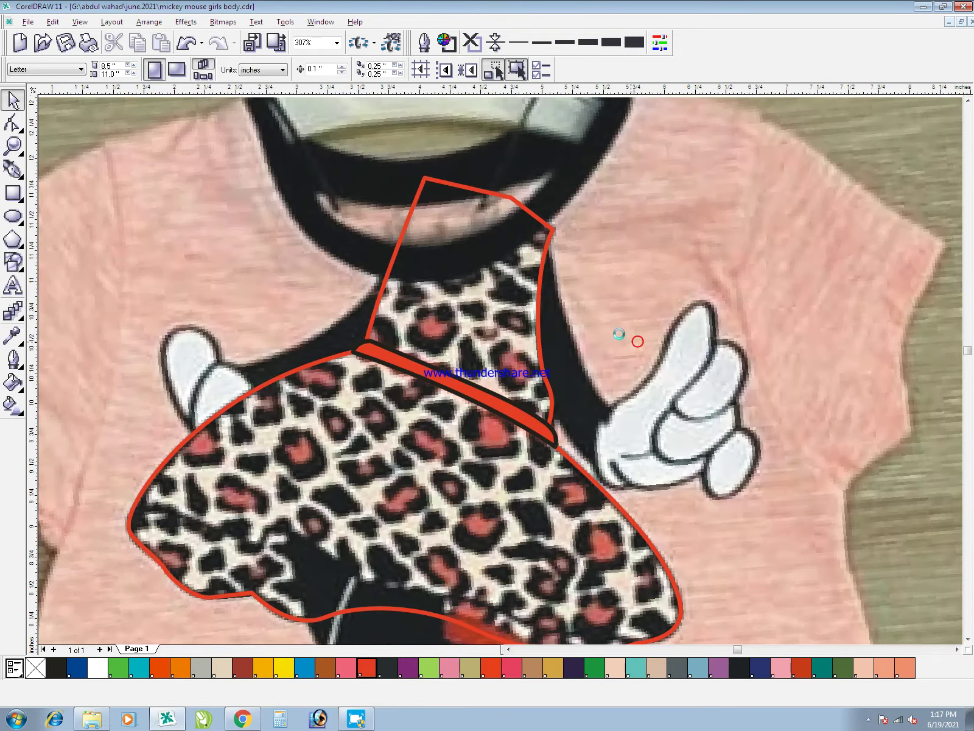
pyautogui.click(510, 291)
pyautogui.scroll(-1, 417, 341)
pyautogui.scroll(1, 421, 408)
# - Draw a wavy open Bezier line along the skirt's inner hem, extending past the dress outline at both ends
pyautogui.press('F2')
pyautogui.moveTo(122, 289); pyautogui.dragTo(633, 630)
pyautogui.press('F5')
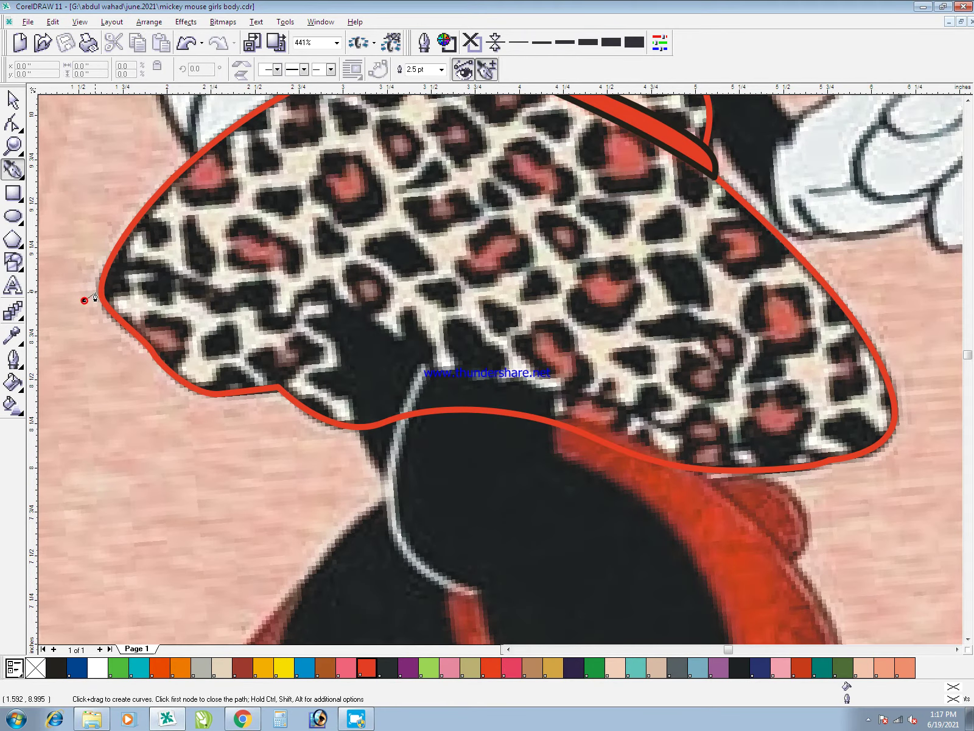
pyautogui.moveTo(94, 310); pyautogui.dragTo(175, 266)
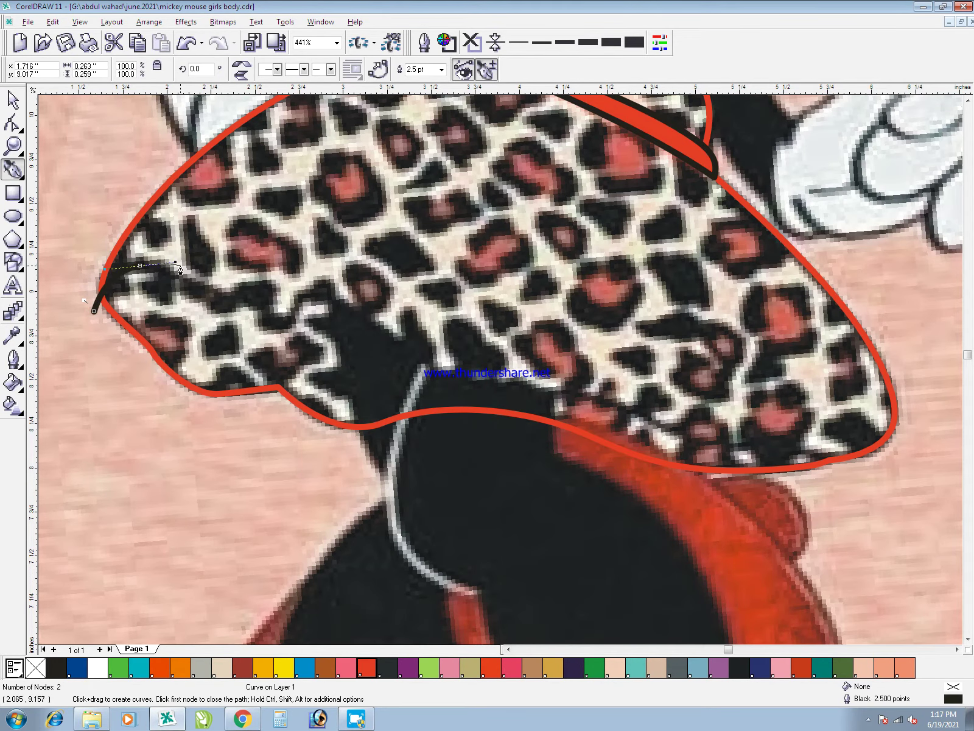
pyautogui.moveTo(263, 318); pyautogui.dragTo(302, 342)
pyautogui.moveTo(324, 295); pyautogui.dragTo(365, 308)
pyautogui.moveTo(470, 383); pyautogui.dragTo(800, 442)
pyautogui.moveTo(845, 510); pyautogui.dragTo(848, 516)
pyautogui.press('space')
pyautogui.keyDown('shift'); pyautogui.click(844, 429); pyautogui.keyUp('shift')
pyautogui.hotkey('ctrl', 'l')
pyautogui.hotkey('ctrl', 'z')
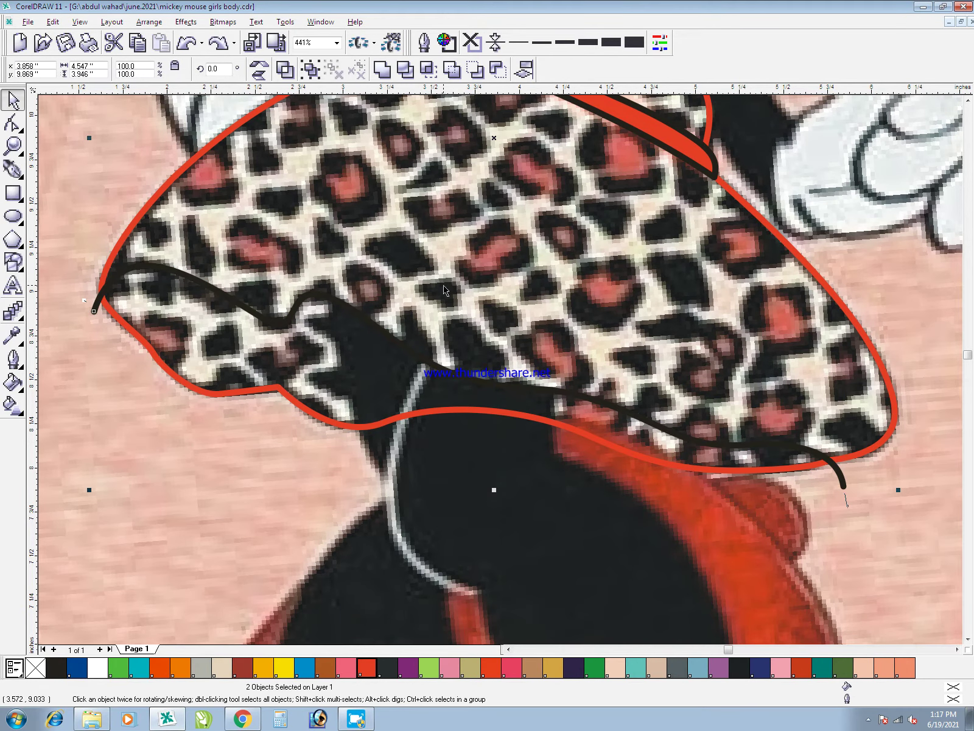
# - PowerClip the wavy hem line inside the dress outline
pyautogui.keyDown('shift'); pyautogui.click(444, 267); pyautogui.keyUp('shift')
pyautogui.hotkey('alt', 'c')
pyautogui.press('w')
pyautogui.press('p')
pyautogui.click(431, 272)
# - Edit the PowerClip contents to recolour the hem line's outline red PANTONE 206 CVC, finish editing and save the drawing
pyautogui.hotkey('alt', 'c')
pyautogui.press('w')
pyautogui.press('e')
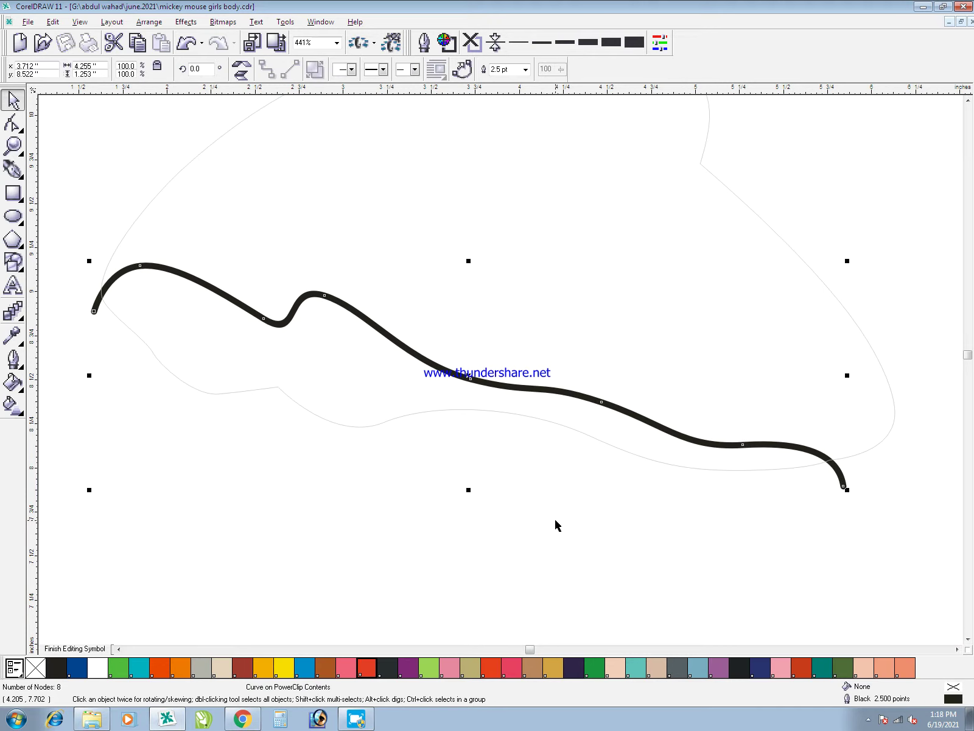
pyautogui.rightClick(367, 667)
pyautogui.keyDown('ctrl'); pyautogui.click(477, 550); pyautogui.keyUp('ctrl')
pyautogui.press('F3')
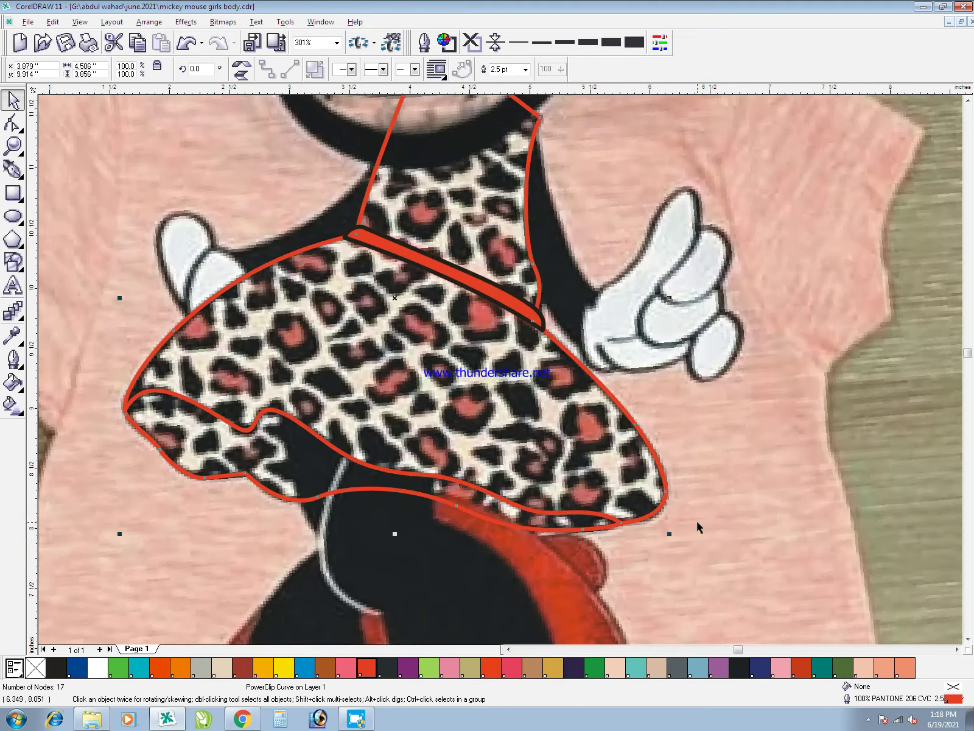
pyautogui.click(794, 508)
pyautogui.hotkey('ctrl', 's')
# - Delete the extra node in the middle of the waistband's upper edge
pyautogui.click(507, 326)
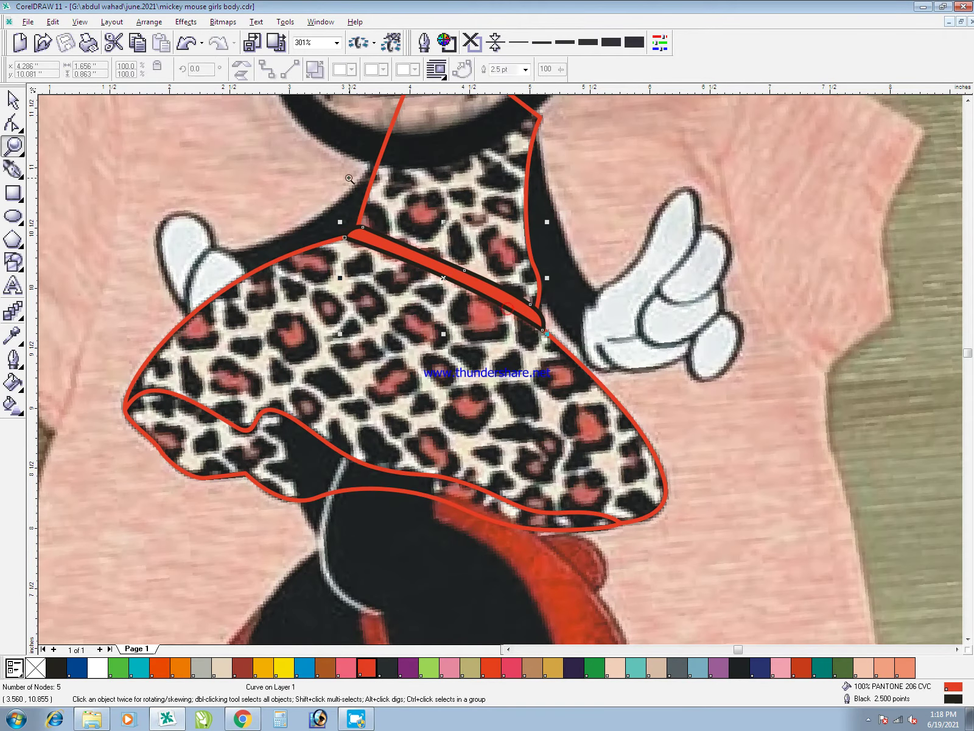
pyautogui.press('F10')
pyautogui.scroll(1, 508, 316)
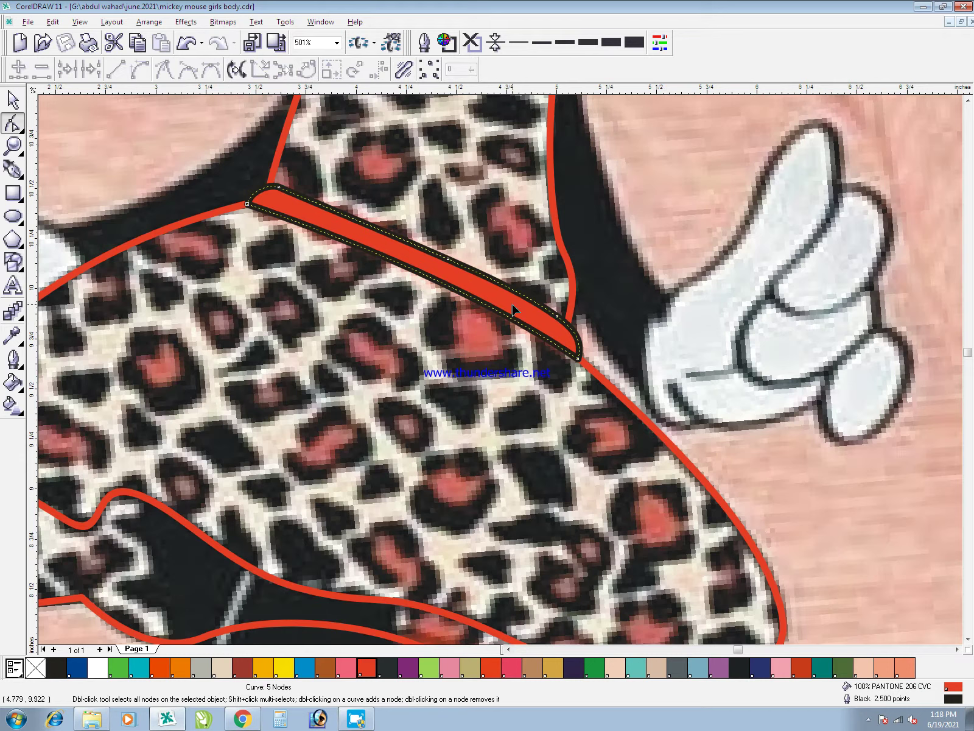
pyautogui.click(388, 235)
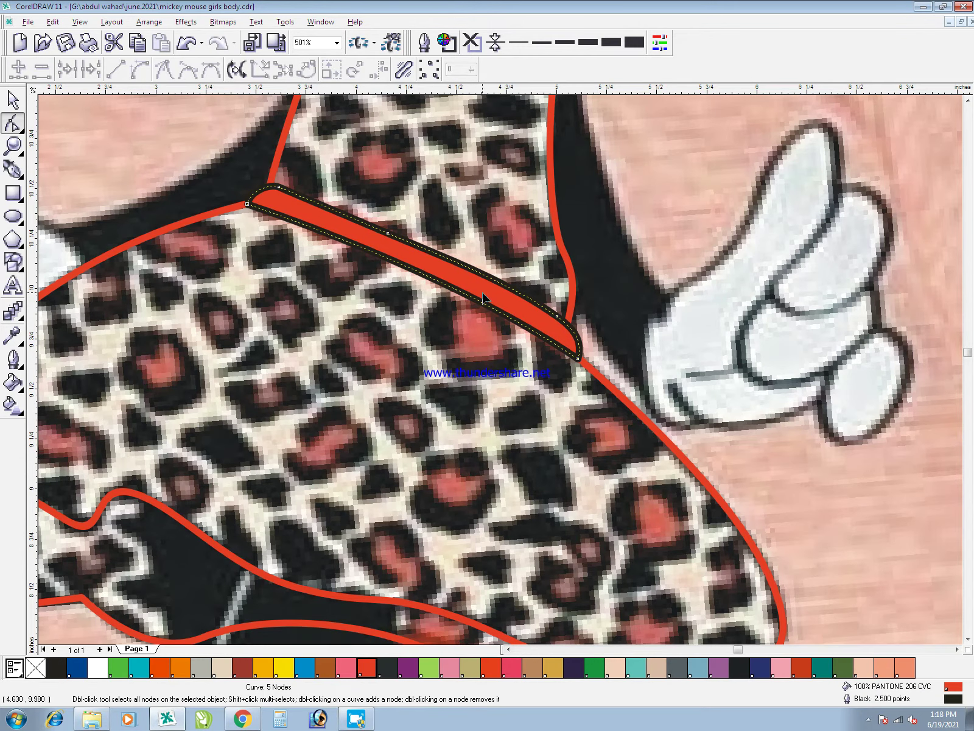
pyautogui.press('Delete')
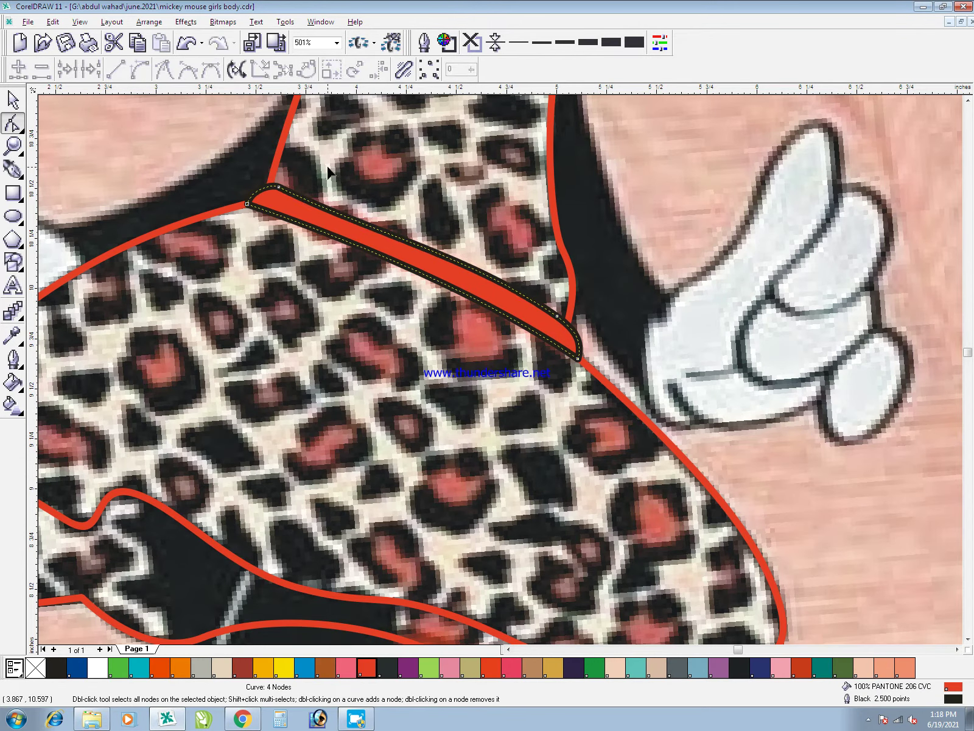
# - Reshape the waistband's upper-left end by adding a node on its rounded tip and deleting the neighbouring upper-edge node
pyautogui.hotkey('ctrl', 'a')
pyautogui.moveTo(365, 167); pyautogui.dragTo(239, 237)
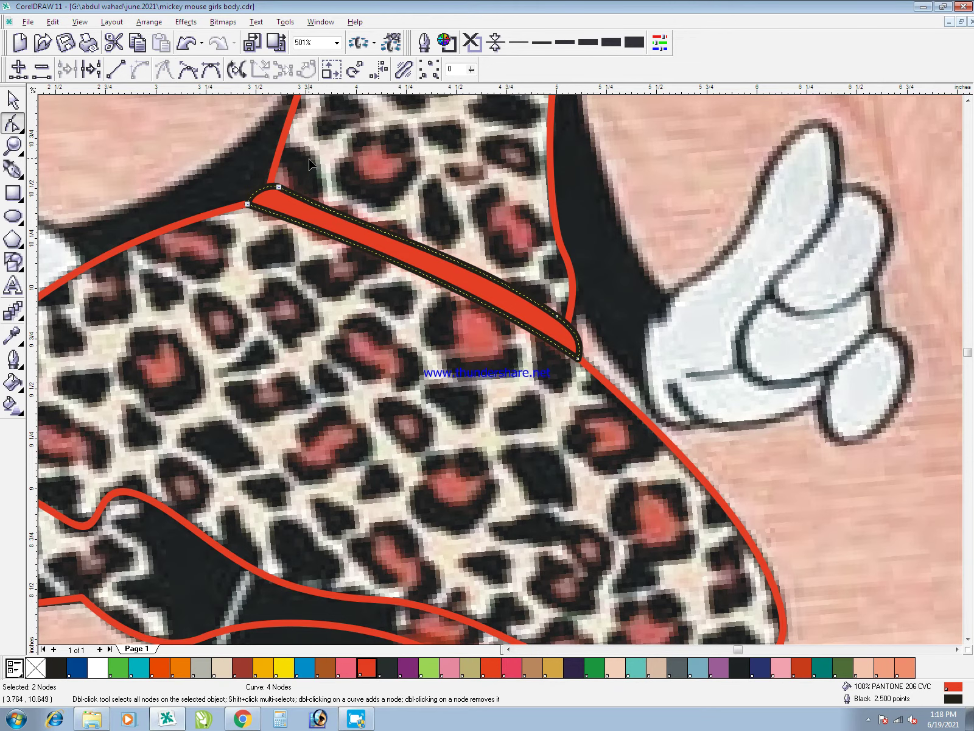
pyautogui.click(308, 212)
pyautogui.scroll(3, 260, 160)
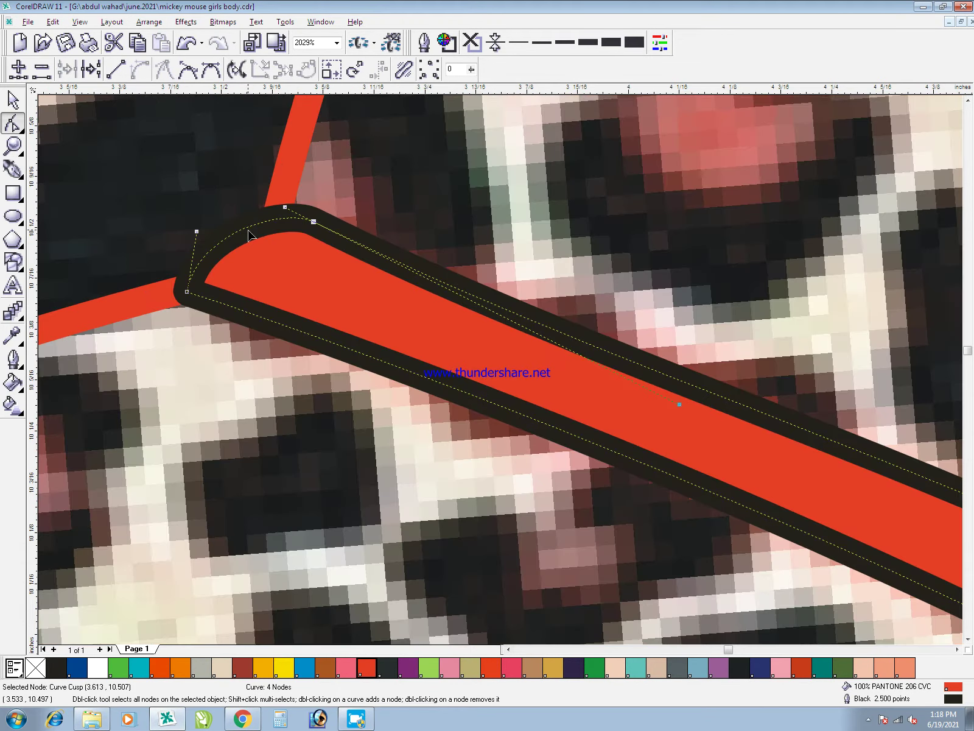
pyautogui.doubleClick(251, 227)
pyautogui.moveTo(379, 197); pyautogui.dragTo(308, 280)
pyautogui.press('Delete')
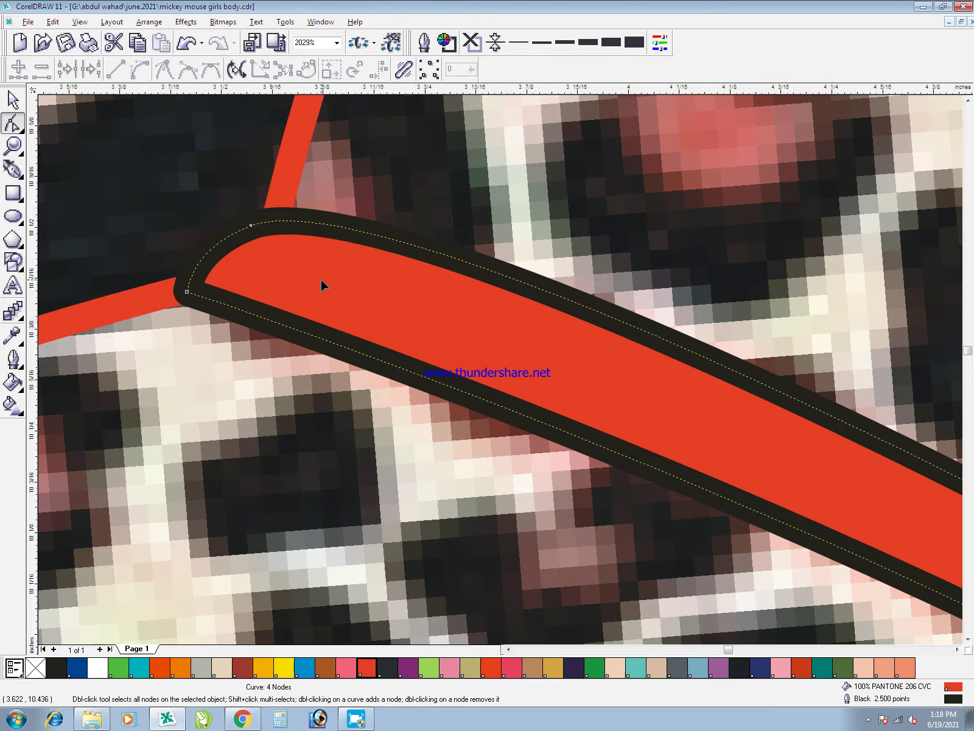
pyautogui.press('F3')
# - Round the waistband's lower-right end by adding a node near the tip, deleting the old node beside it and adjusting the upper edge's curve
pyautogui.press('space')
pyautogui.click(655, 426)
pyautogui.press('F2')
pyautogui.moveTo(708, 461); pyautogui.dragTo(261, 98)
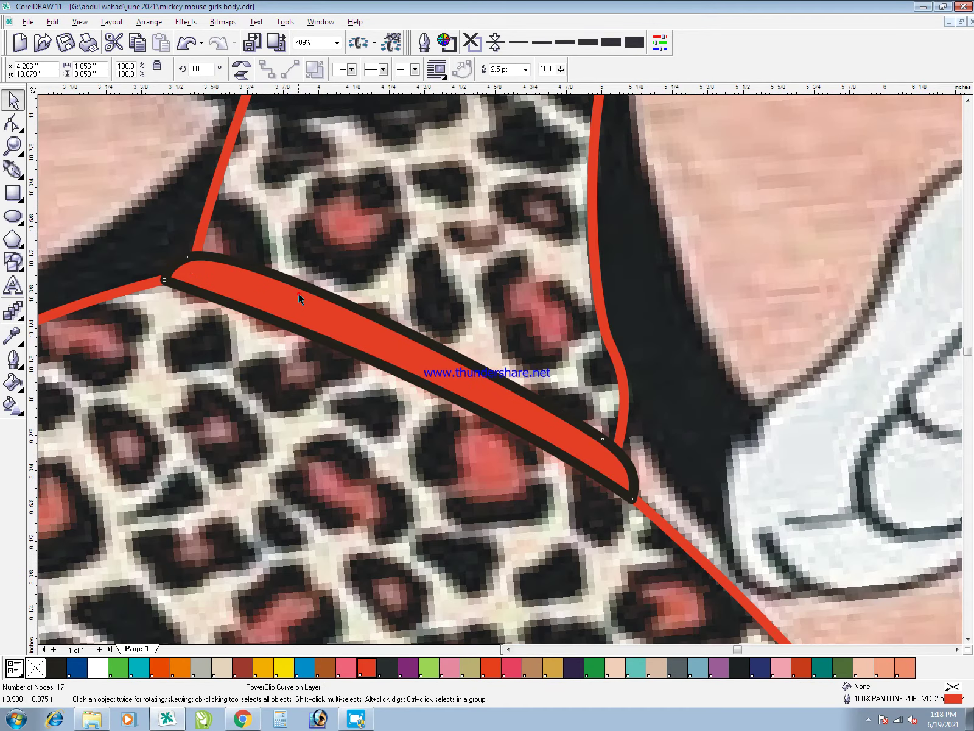
pyautogui.click(300, 297)
pyautogui.press('F10')
pyautogui.click(627, 469)
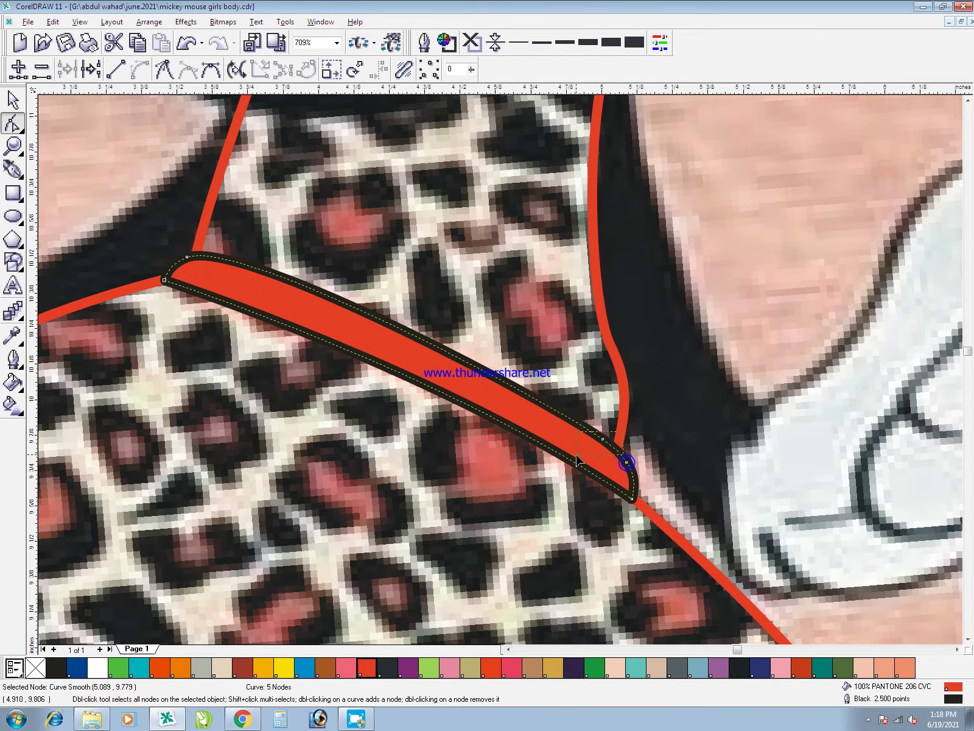
pyautogui.moveTo(627, 462); pyautogui.dragTo(577, 460)
pyautogui.moveTo(386, 314); pyautogui.dragTo(393, 327)
pyautogui.press('space')
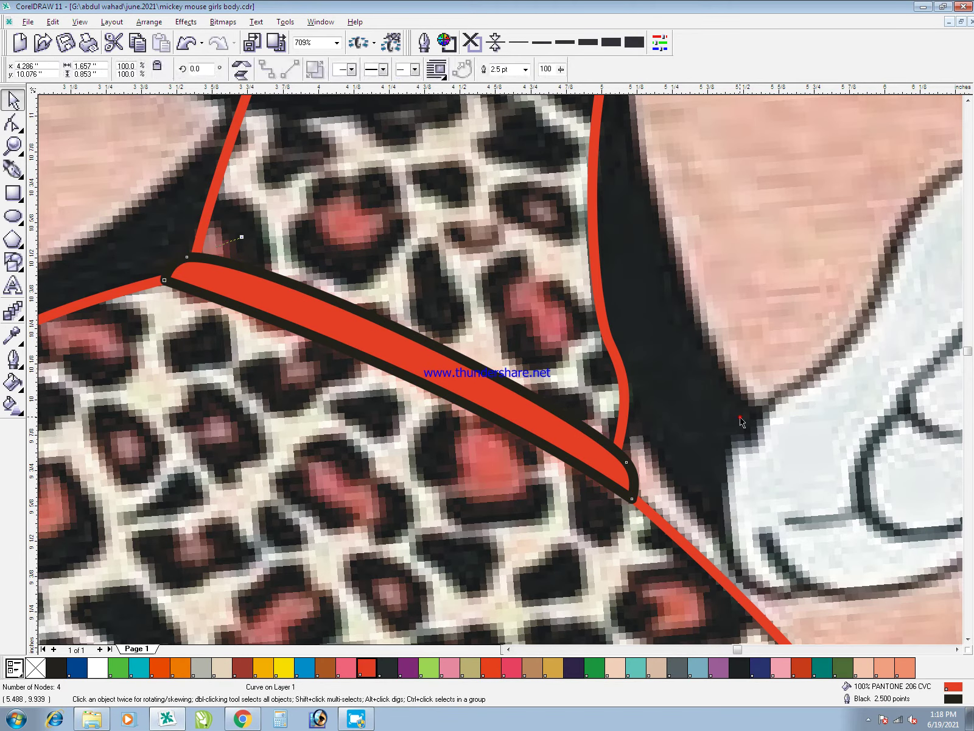
pyautogui.click(741, 415)
pyautogui.scroll(-1, 545, 397)
pyautogui.press('F3')
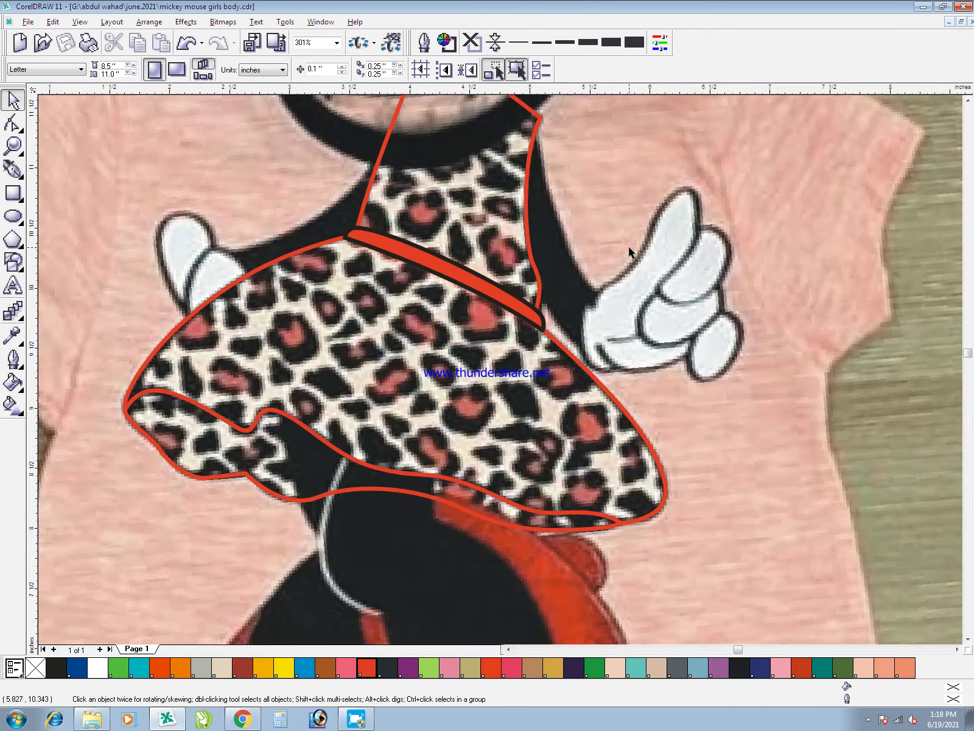
pyautogui.moveTo(493, 149); pyautogui.dragTo(790, 426)
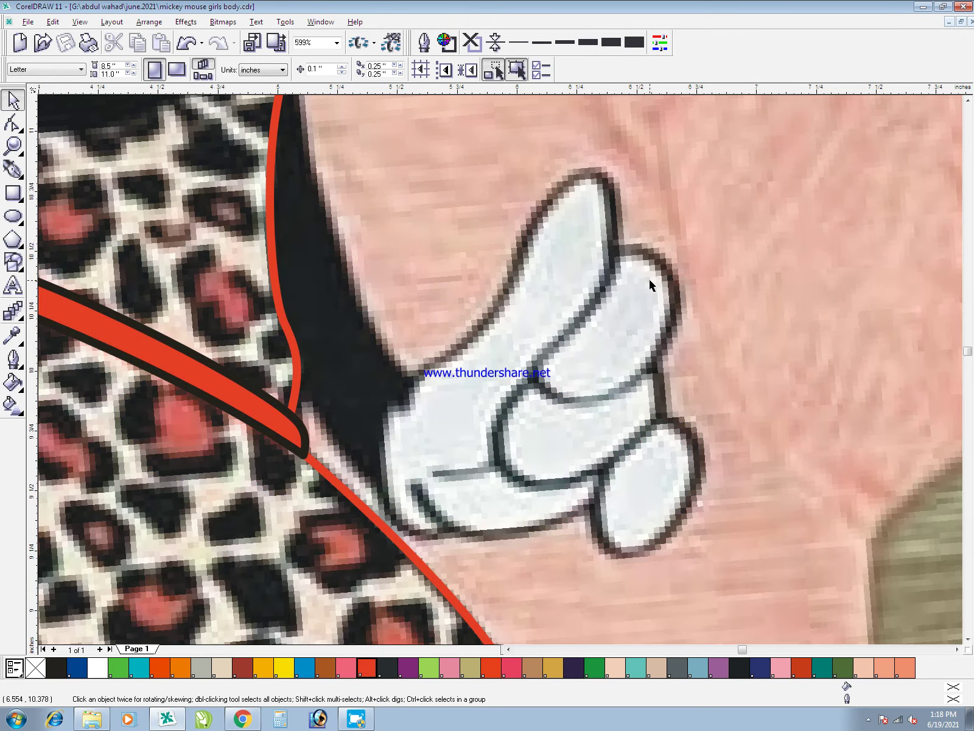
pyautogui.click(406, 410)
pyautogui.click(445, 363)
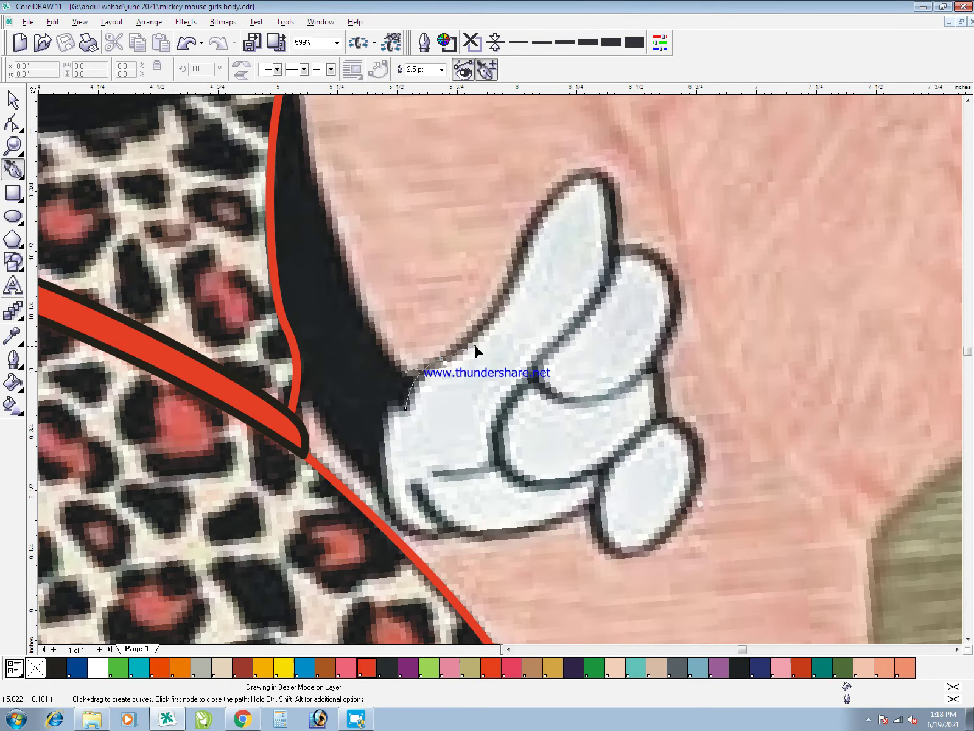
pyautogui.moveTo(473, 347); pyautogui.dragTo(474, 346)
pyautogui.moveTo(517, 252); pyautogui.dragTo(525, 210)
pyautogui.moveTo(584, 176); pyautogui.dragTo(615, 172)
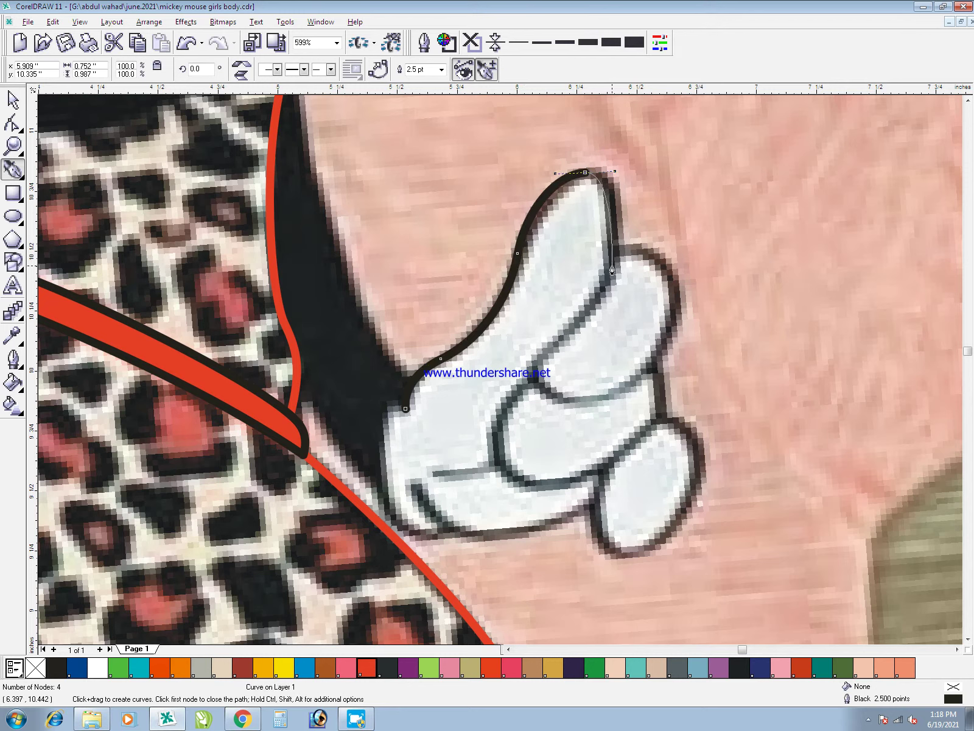
pyautogui.moveTo(612, 258); pyautogui.dragTo(610, 268)
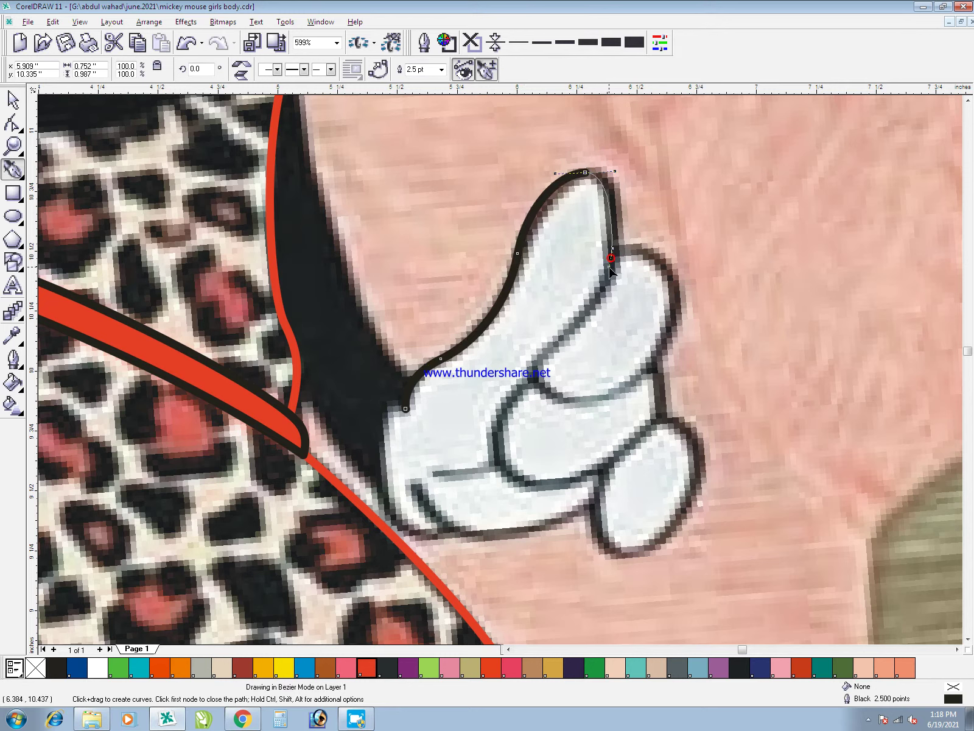
pyautogui.moveTo(635, 227); pyautogui.dragTo(636, 227)
pyautogui.moveTo(672, 313); pyautogui.dragTo(655, 412)
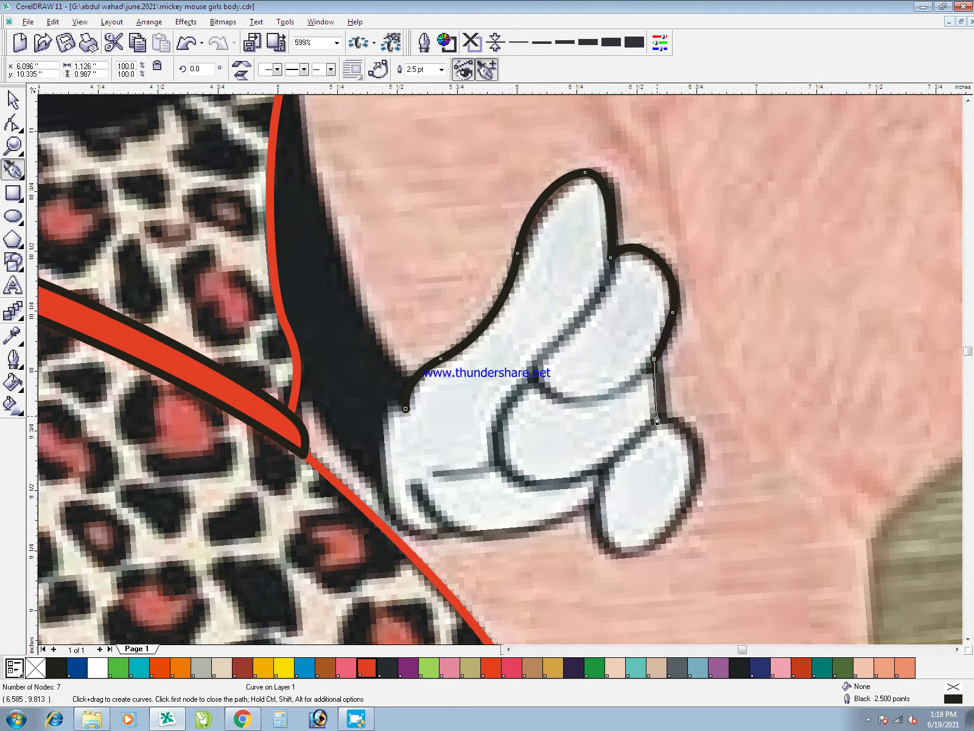
pyautogui.press('space')
pyautogui.press('Delete')
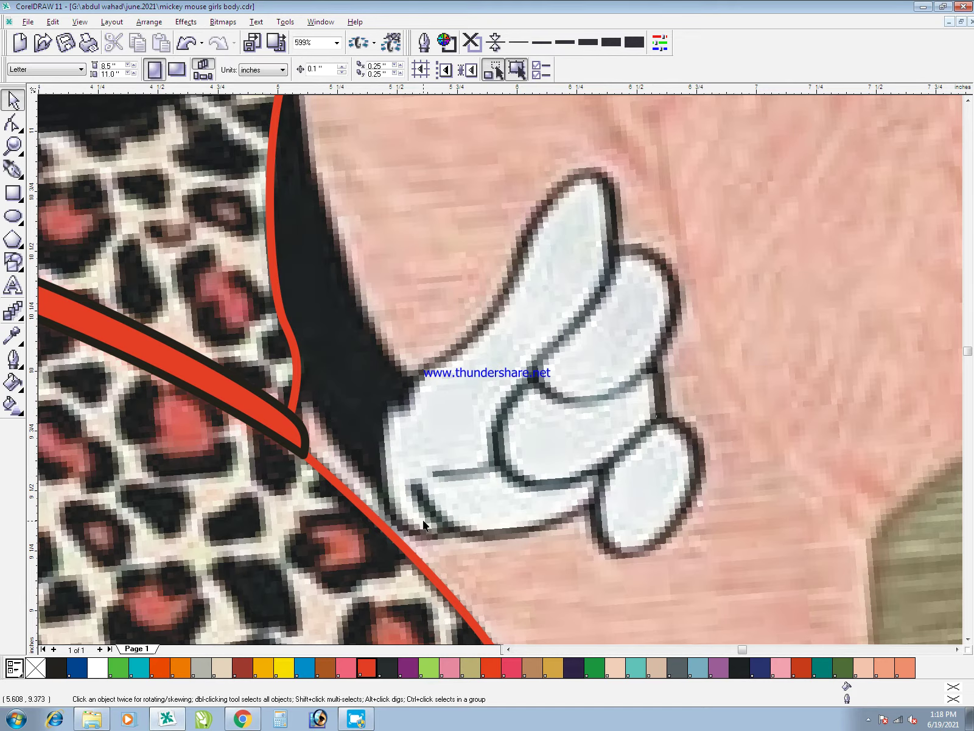
# - Draw a closed Bezier outline around the right-hand glove's palm and topmost finger, cutting behind the other fingers and closing at the wrist
pyautogui.press('space')
pyautogui.press('F2')
pyautogui.moveTo(341, 209); pyautogui.dragTo(700, 669)
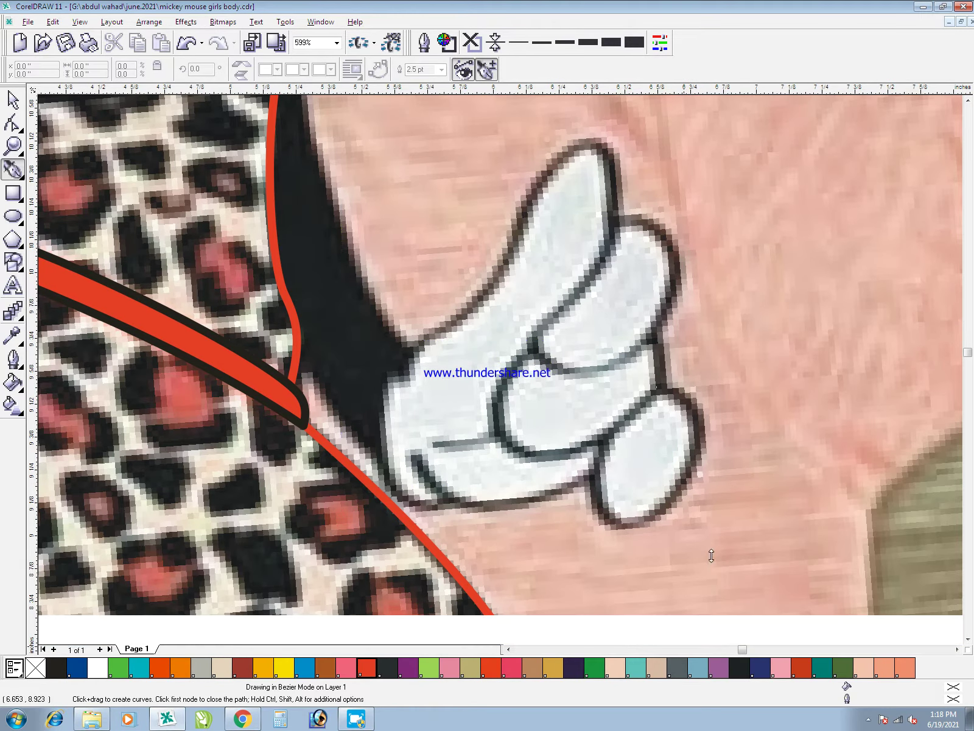
pyautogui.press('space')
pyautogui.press('space')
pyautogui.click(598, 151)
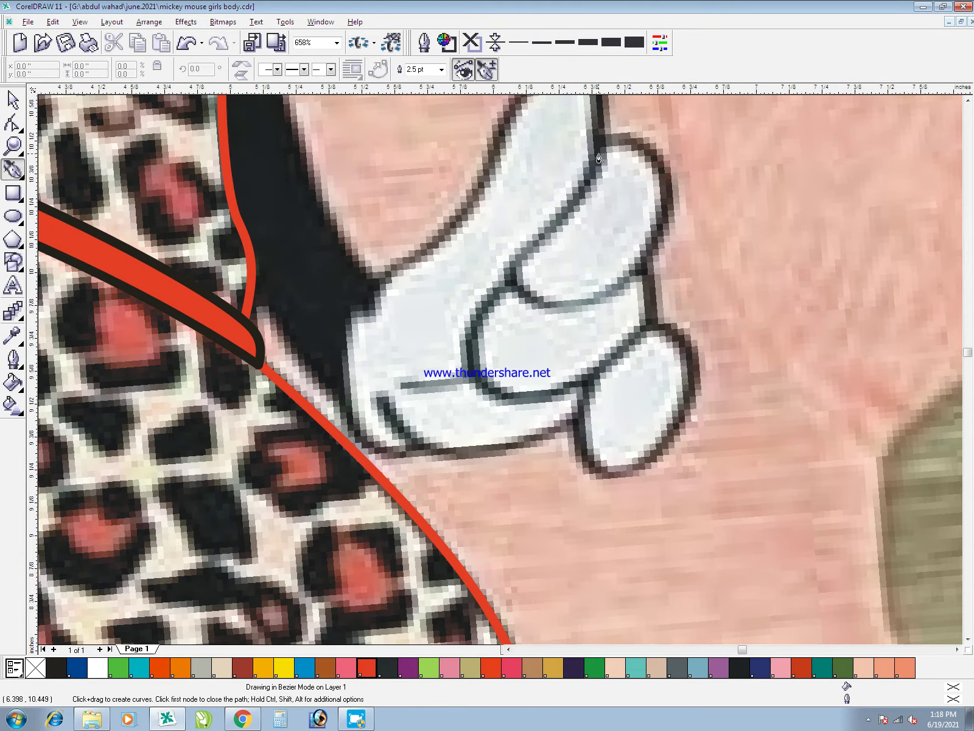
pyautogui.moveTo(550, 236); pyautogui.dragTo(514, 260)
pyautogui.press('space')
pyautogui.scroll(1, 614, 543)
pyautogui.scroll(1, 614, 543)
pyautogui.press('space')
pyautogui.click(451, 397)
pyautogui.moveTo(485, 344); pyautogui.dragTo(521, 338)
pyautogui.moveTo(584, 220); pyautogui.dragTo(607, 137)
pyautogui.moveTo(680, 126); pyautogui.dragTo(700, 140)
pyautogui.moveTo(680, 299); pyautogui.dragTo(657, 347)
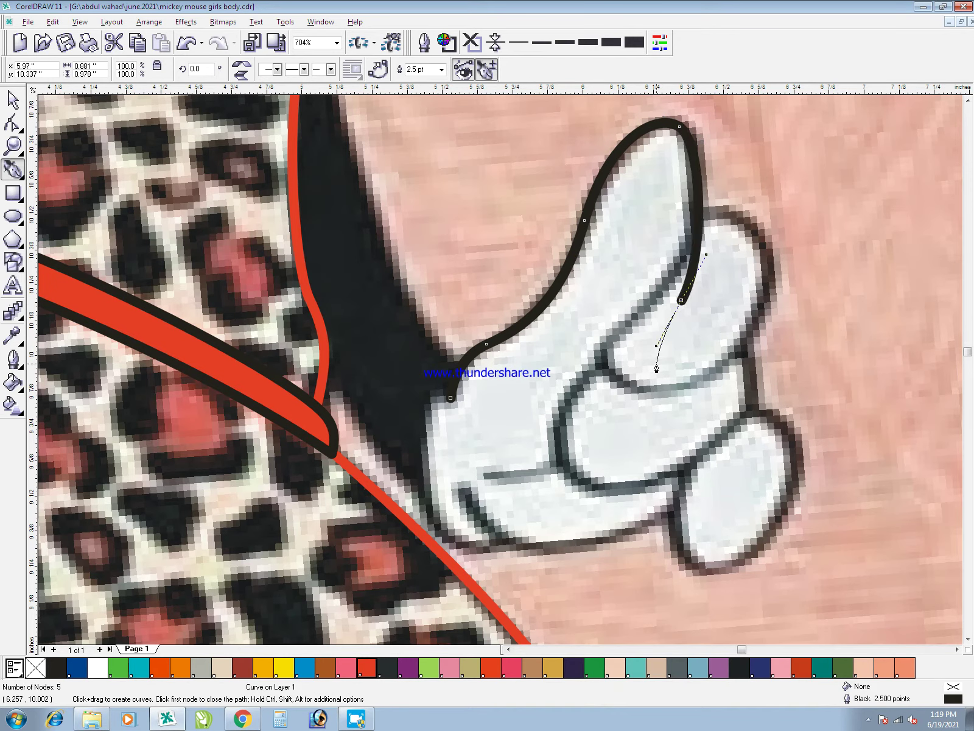
pyautogui.moveTo(678, 406); pyautogui.dragTo(694, 444)
pyautogui.click(706, 450)
pyautogui.moveTo(504, 541); pyautogui.dragTo(326, 526)
pyautogui.moveTo(484, 559); pyautogui.dragTo(484, 560)
pyautogui.moveTo(421, 474); pyautogui.dragTo(434, 359)
pyautogui.press('space')
# - Refine the glove outline's lower-left corner, adjusting the curve at the bottom node and adding a node on the rounded corner
pyautogui.press('F2')
pyautogui.moveTo(386, 305); pyautogui.dragTo(540, 675)
pyautogui.press('F10')
pyautogui.moveTo(574, 386); pyautogui.dragTo(464, 429)
pyautogui.click(457, 419)
pyautogui.moveTo(519, 454); pyautogui.dragTo(446, 426)
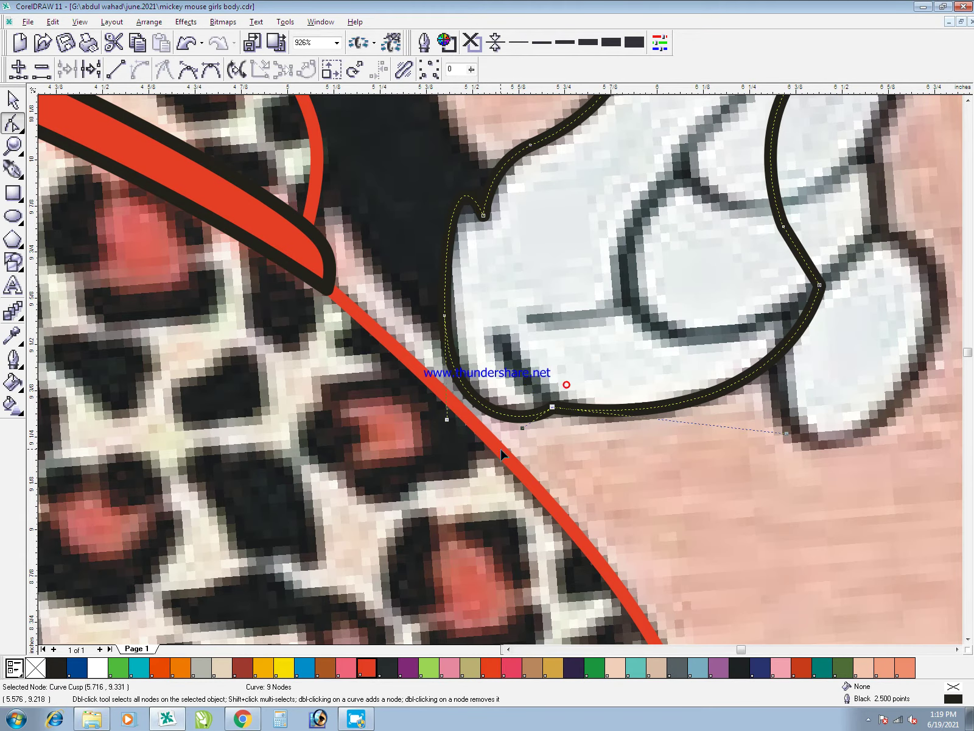
pyautogui.click(462, 396)
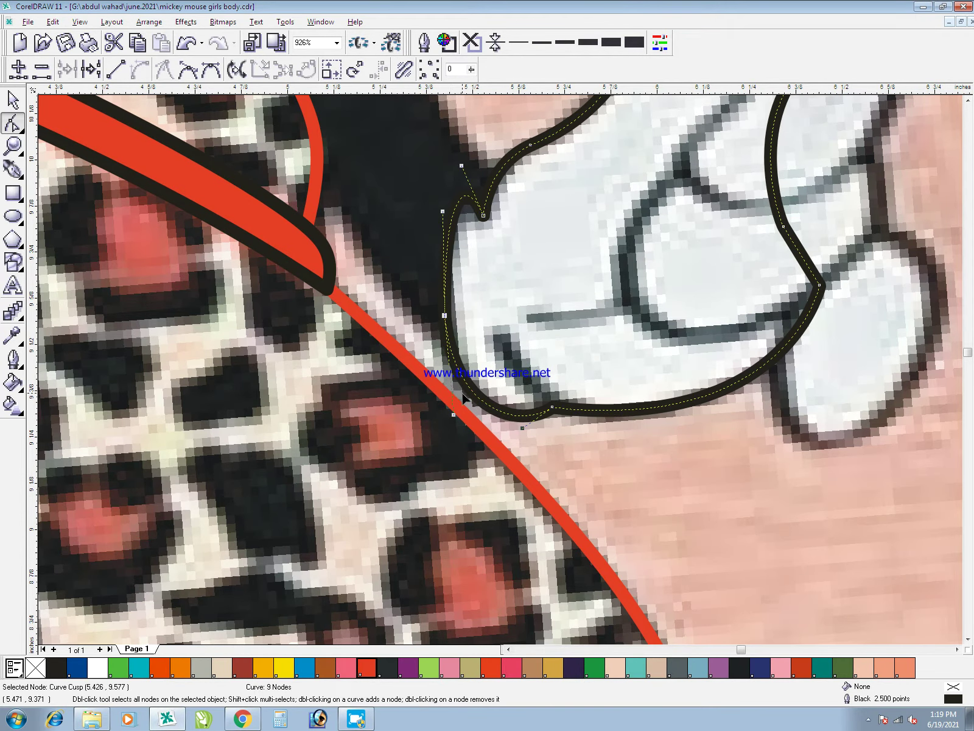
pyautogui.doubleClick(474, 390)
# - Add a node high on the glove outline's left edge near the wrist and delete the old node below it
pyautogui.click(451, 240)
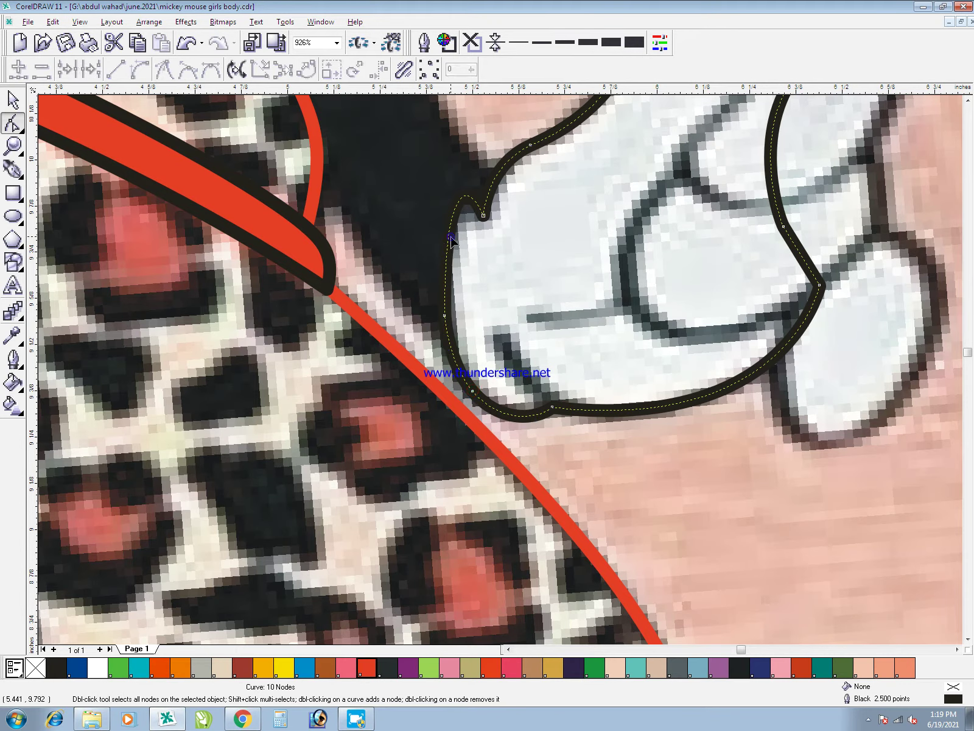
pyautogui.doubleClick(450, 236)
pyautogui.moveTo(450, 236); pyautogui.dragTo(443, 231)
pyautogui.moveTo(485, 260); pyautogui.dragTo(428, 331)
pyautogui.press('Delete')
pyautogui.press('space')
pyautogui.click(591, 462)
# - Draw the short curved crease at the glove's lower-left heel and PowerClip it inside the glove outline
pyautogui.press('F2')
pyautogui.moveTo(467, 266); pyautogui.dragTo(630, 527)
pyautogui.press('F5')
pyautogui.click(397, 249)
pyautogui.moveTo(633, 422); pyautogui.dragTo(789, 422)
pyautogui.press('space')
pyautogui.hotkey('alt', 'c')
pyautogui.press('w')
pyautogui.press('p')
pyautogui.click(640, 331)
pyautogui.click(681, 489)
# - Trace the glove's second finger from the top as a closed Bezier shape
pyautogui.press('F3')
pyautogui.press('F3')
pyautogui.press('F2')
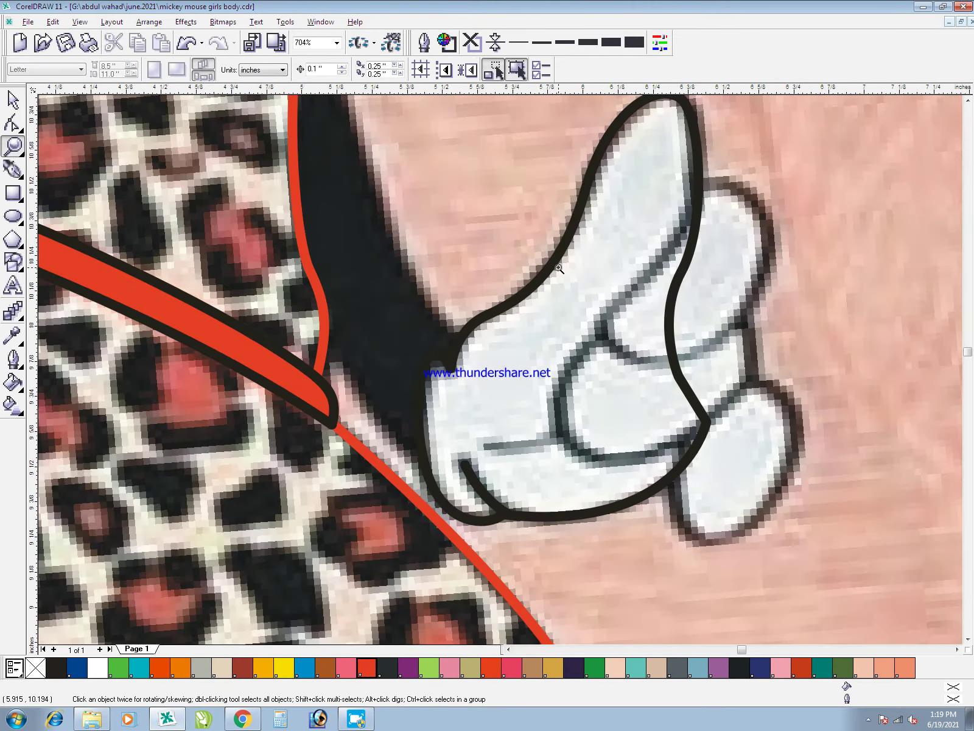
pyautogui.moveTo(773, 377); pyautogui.dragTo(768, 376)
pyautogui.hotkey('ctrl', 'z')
pyautogui.press('F2')
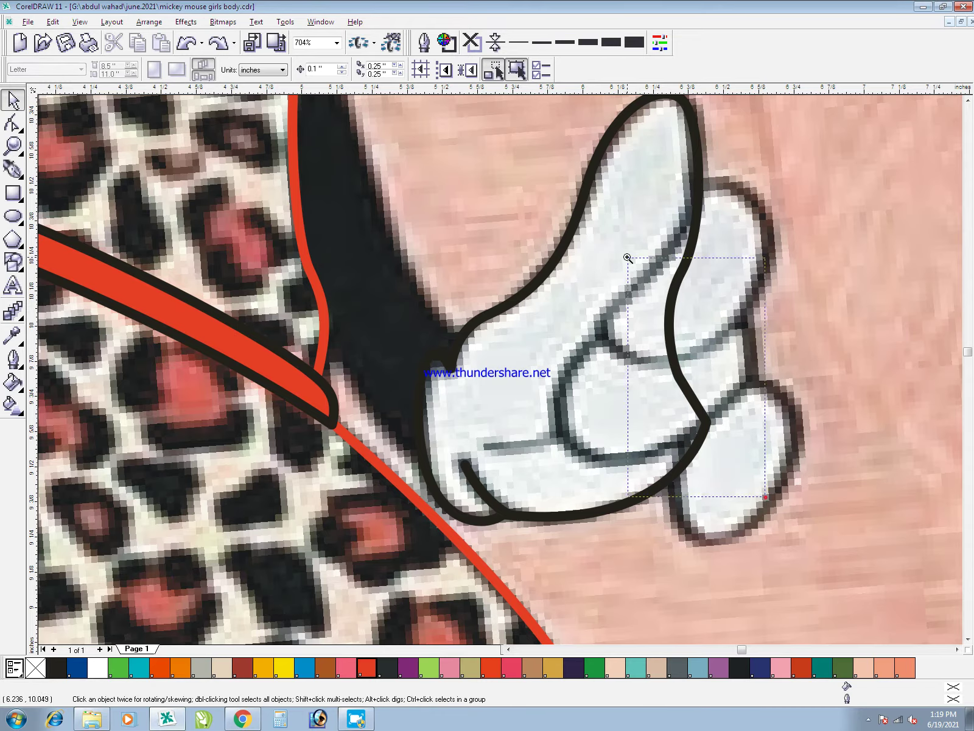
pyautogui.moveTo(791, 499); pyautogui.dragTo(544, 90)
pyautogui.press('F5')
pyautogui.click(448, 398)
pyautogui.moveTo(535, 277); pyautogui.dragTo(541, 221)
pyautogui.moveTo(625, 339); pyautogui.dragTo(603, 437)
pyautogui.moveTo(491, 481); pyautogui.dragTo(432, 484)
pyautogui.click(448, 399)
pyautogui.moveTo(402, 430); pyautogui.dragTo(402, 430)
pyautogui.press('space')
# - Fine-tune the second finger's nodes at its lower edge and upper corner, and fill the shape white
pyautogui.press('F2')
pyautogui.moveTo(402, 219); pyautogui.dragTo(650, 574)
pyautogui.moveTo(448, 505); pyautogui.dragTo(448, 500)
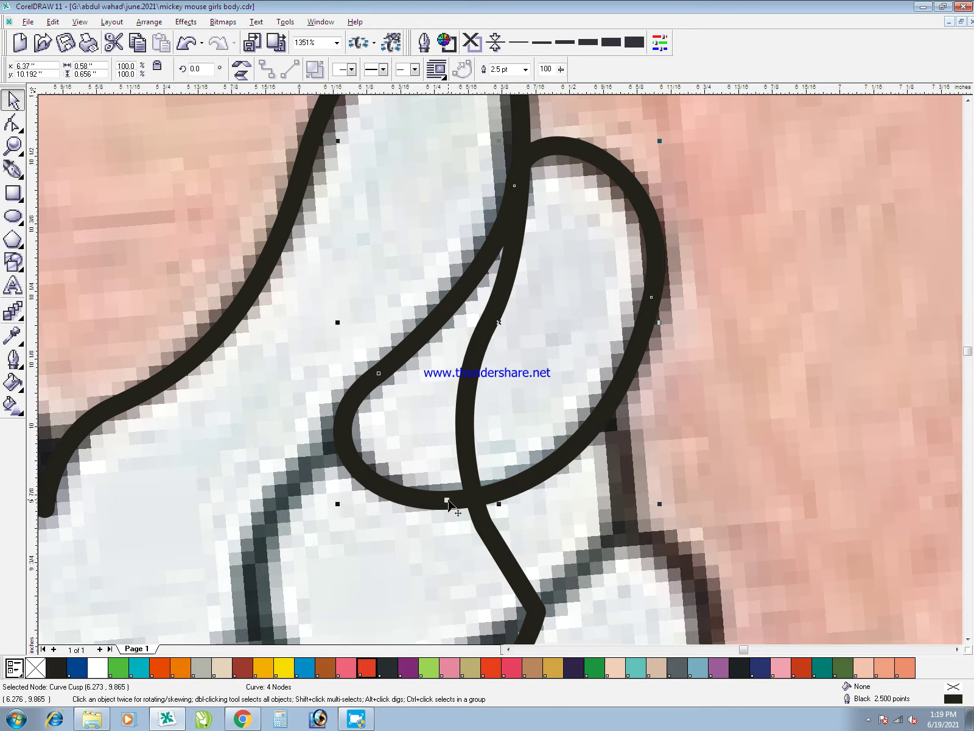
pyautogui.moveTo(513, 189); pyautogui.dragTo(519, 192)
pyautogui.click(97, 668)
pyautogui.click(699, 410)
# - Trace the glove's third finger as a closed Bezier shape and order it behind the white second finger
pyautogui.press('F3')
pyautogui.press('F2')
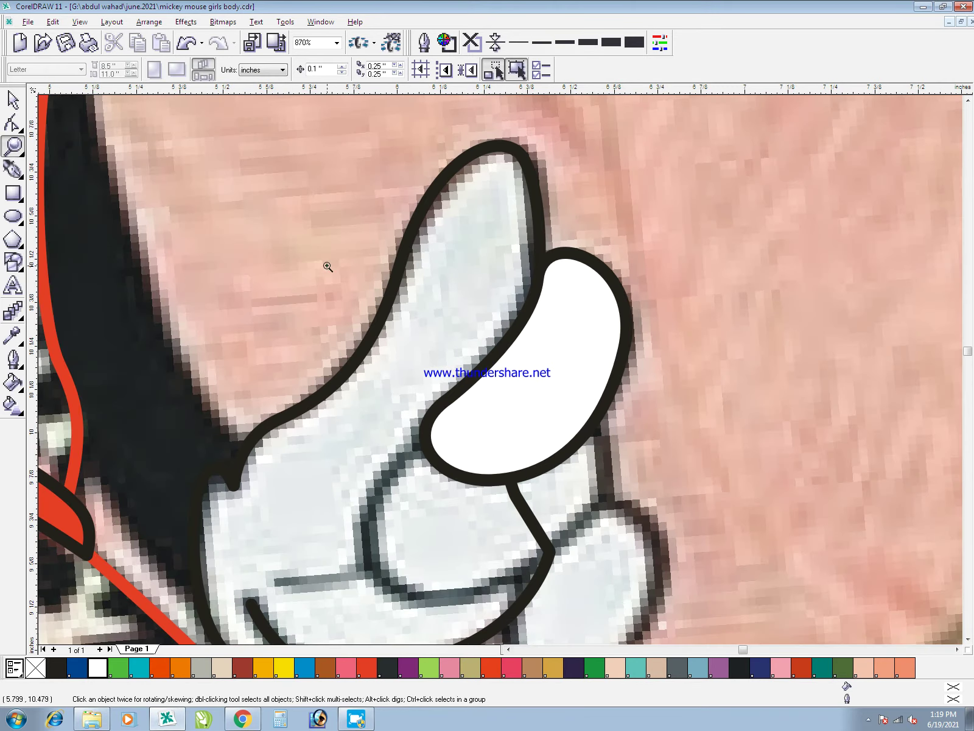
pyautogui.moveTo(328, 267); pyautogui.dragTo(654, 725)
pyautogui.moveTo(561, 224); pyautogui.dragTo(618, 353)
pyautogui.moveTo(432, 431); pyautogui.dragTo(336, 434)
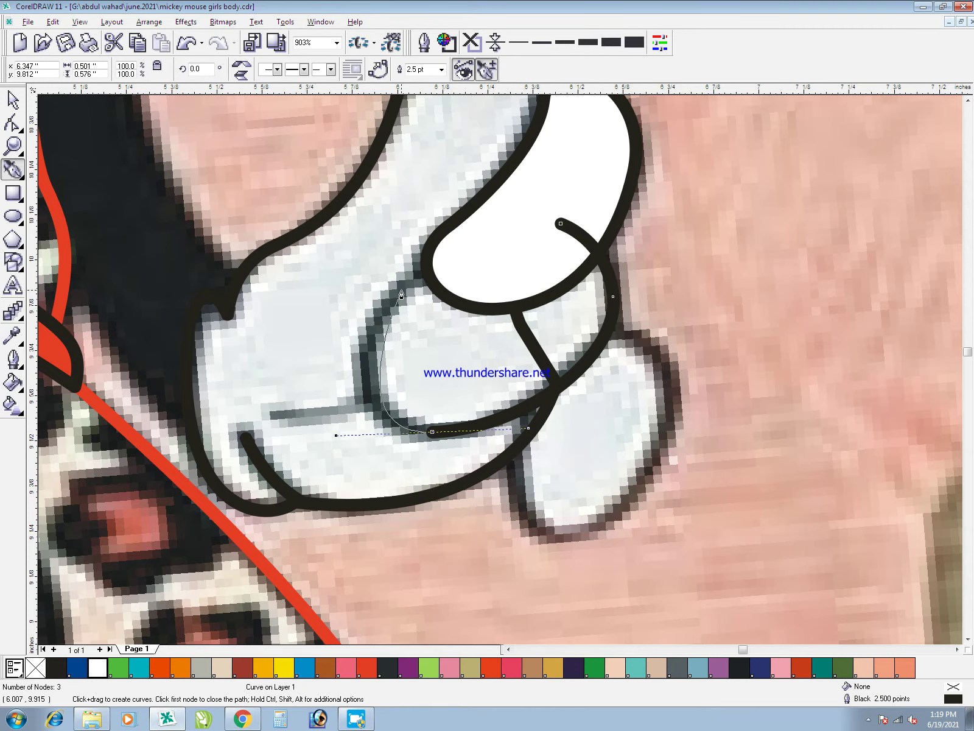
pyautogui.click(434, 262)
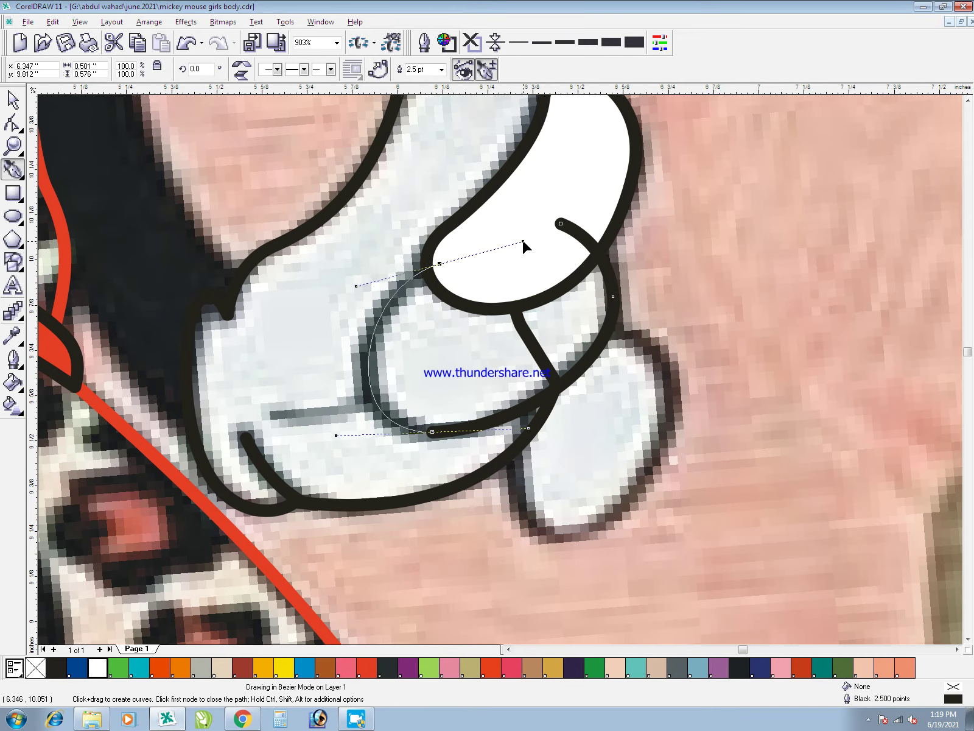
pyautogui.click(561, 224)
pyautogui.press('space')
pyautogui.hotkey('shift', 'pageup')
# - Add a node on the lower-right edge of the third finger's outline
pyautogui.click(596, 341)
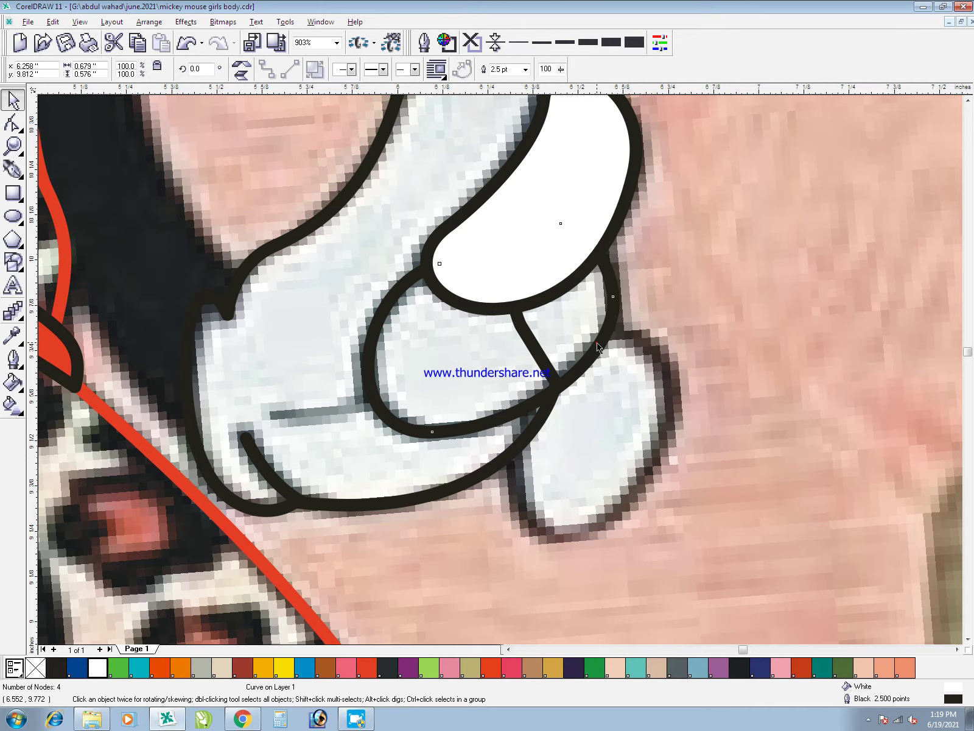
pyautogui.press('F10')
pyautogui.doubleClick(587, 358)
pyautogui.press('space')
pyautogui.click(460, 519)
# - Draw the curved crease line across the glove's palm, running under the third finger's lower-left edge
pyautogui.press('F2')
pyautogui.moveTo(198, 289); pyautogui.dragTo(427, 516)
pyautogui.press('F5')
pyautogui.click(399, 401)
pyautogui.moveTo(746, 304); pyautogui.dragTo(869, 202)
pyautogui.press('space')
pyautogui.click(416, 252)
# - Fill the third finger white so that it covers the inner end of the palm crease
pyautogui.press('F3')
pyautogui.click(500, 316)
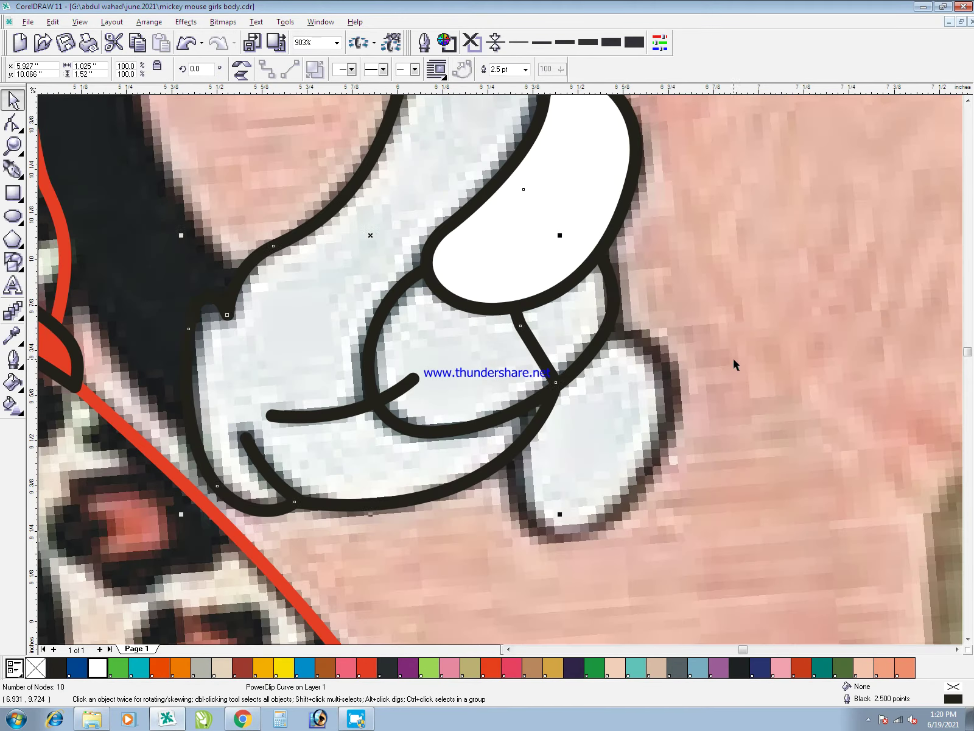
pyautogui.click(92, 666)
pyautogui.click(652, 489)
# - Trace the glove's lowest finger as a closed Bezier oval overlapping the third finger's lower-right edge
pyautogui.press('F2')
pyautogui.moveTo(442, 243); pyautogui.dragTo(724, 690)
pyautogui.press('F5')
pyautogui.click(494, 206)
pyautogui.click(602, 240)
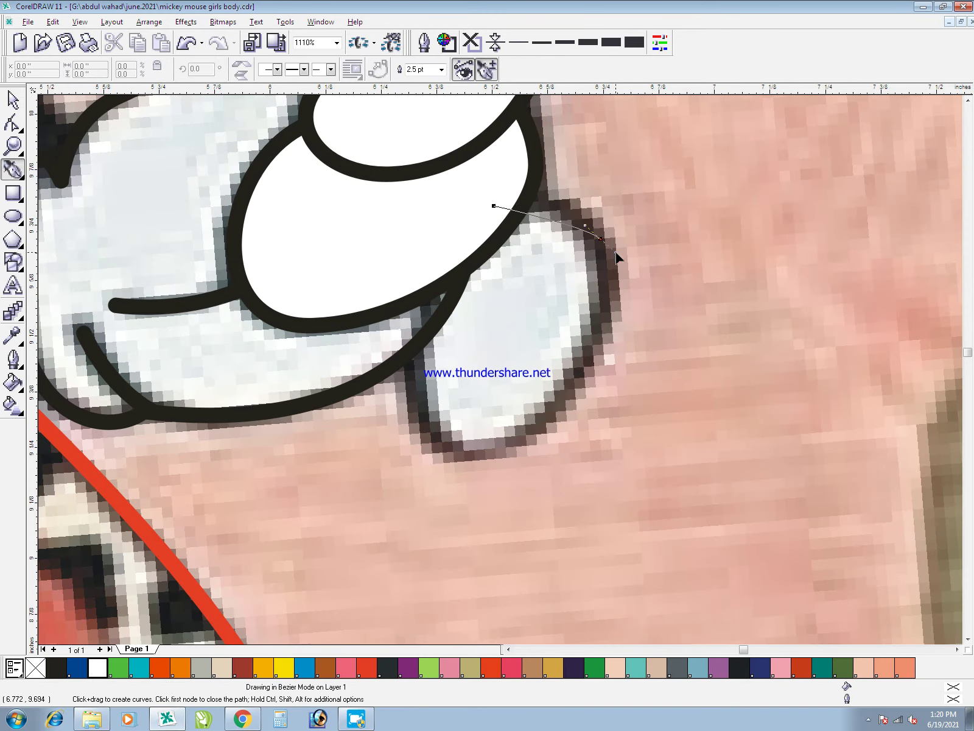
pyautogui.moveTo(644, 281); pyautogui.dragTo(637, 283)
pyautogui.moveTo(509, 445); pyautogui.dragTo(427, 474)
pyautogui.moveTo(439, 266); pyautogui.dragTo(502, 163)
pyautogui.press('space')
# - Adjust the lowest finger's upper-right curve, fill the shape white and place it behind the third finger
pyautogui.moveTo(600, 239); pyautogui.dragTo(594, 235)
pyautogui.click(450, 191)
pyautogui.click(542, 325)
pyautogui.scroll(-1, 100, 673)
pyautogui.click(100, 673)
pyautogui.click(449, 368)
pyautogui.keyDown('shift'); pyautogui.click(500, 251); pyautogui.keyUp('shift')
pyautogui.scroll(-1, 702, 355)
pyautogui.click(731, 461)
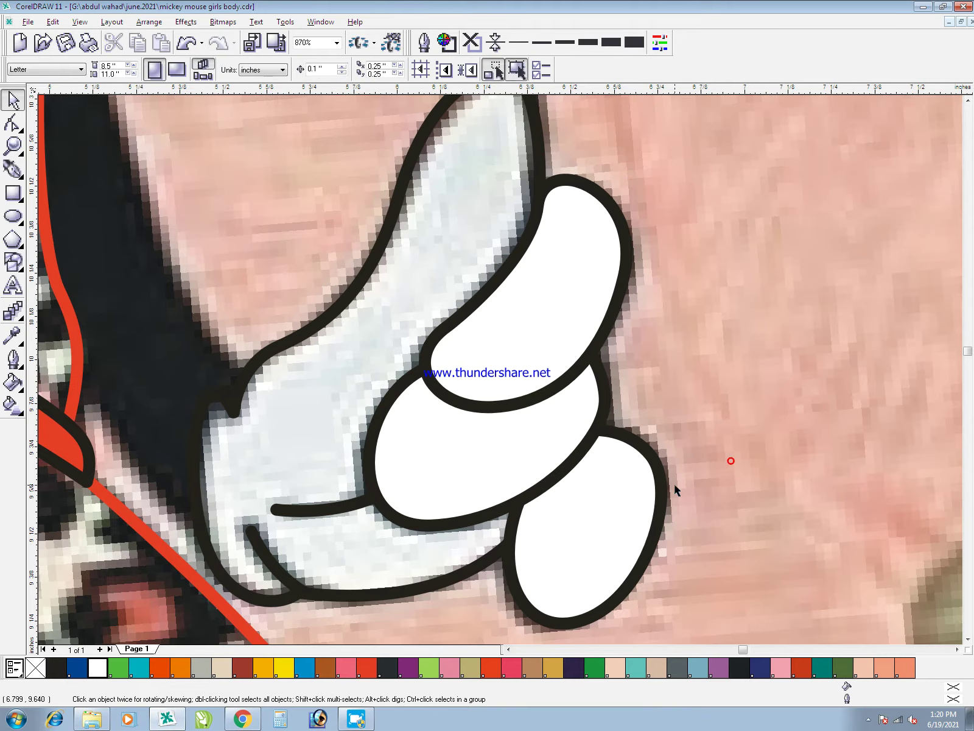
# - Fill the shape of the glove's palm and topmost finger white
pyautogui.click(439, 272)
pyautogui.scroll(-1, 420, 297)
pyautogui.click(98, 669)
pyautogui.click(702, 299)
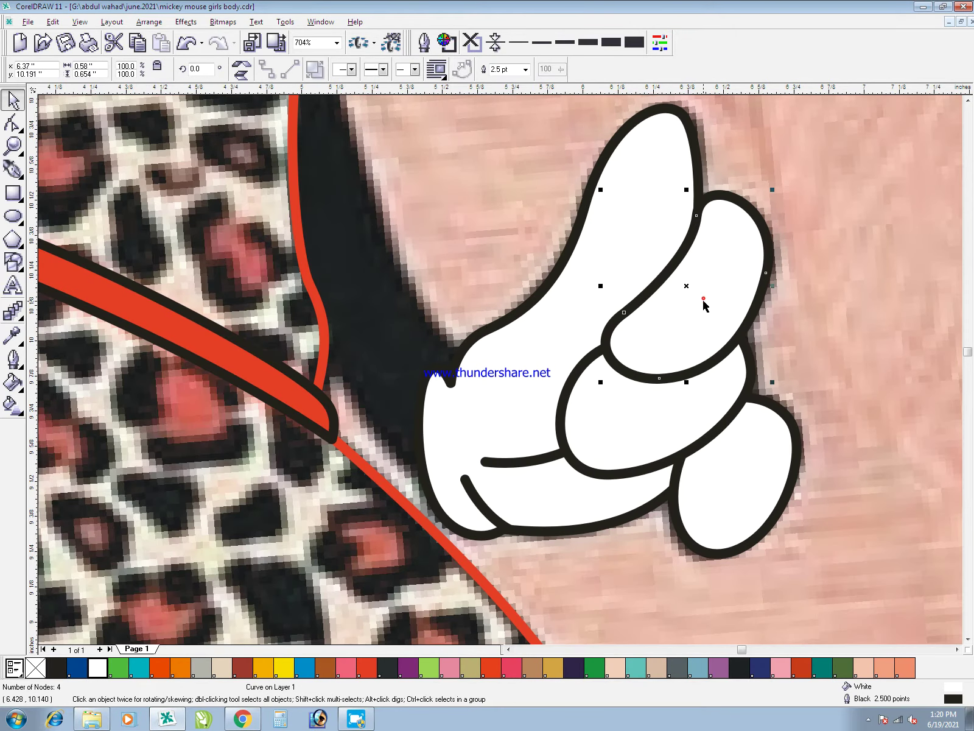
pyautogui.scroll(-2, 793, 377)
pyautogui.click(792, 377)
# - Refine the right edge of the glove's topmost finger by editing the nodes of its outline
pyautogui.click(564, 159)
pyautogui.click(563, 163)
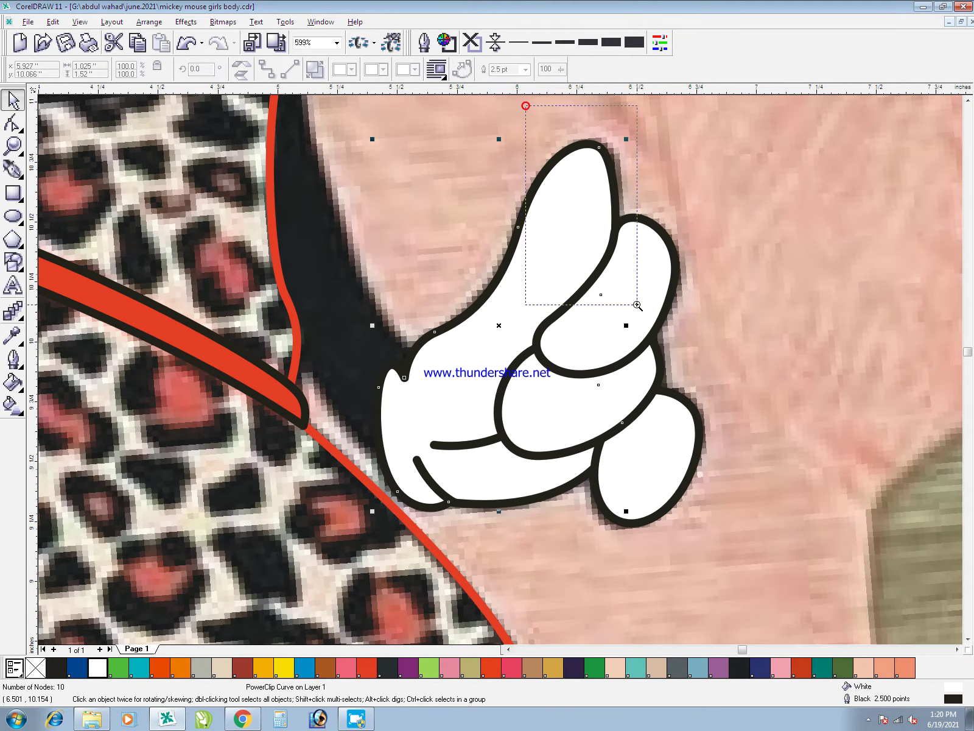
pyautogui.scroll(4, 564, 164)
pyautogui.press('F10')
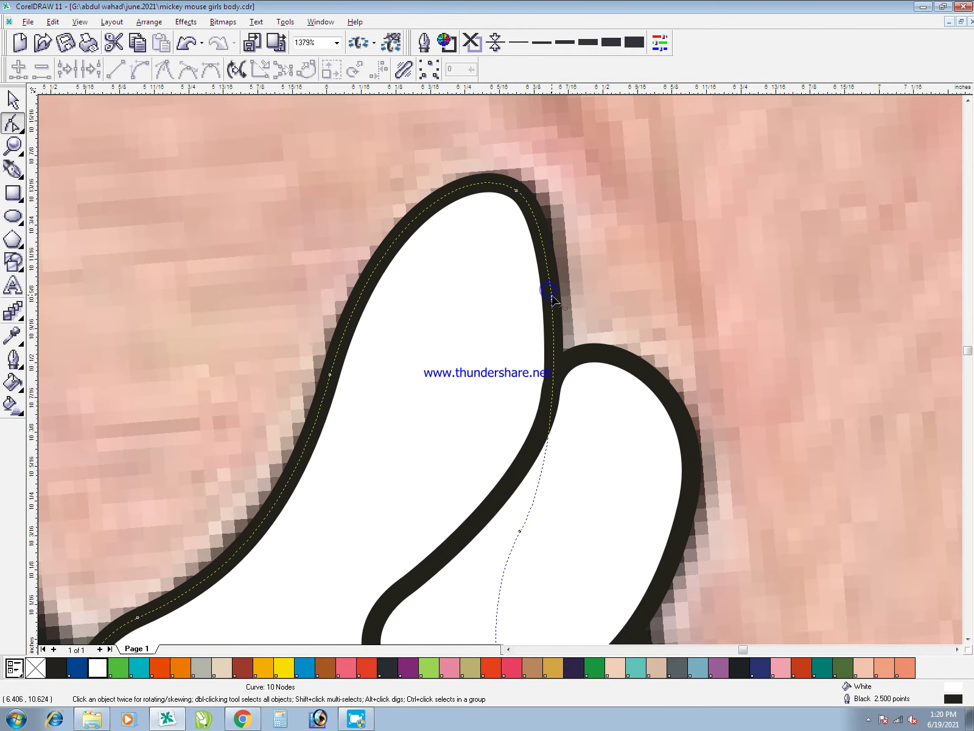
pyautogui.doubleClick(551, 294)
pyautogui.press('space')
pyautogui.click(554, 385)
pyautogui.moveTo(552, 387); pyautogui.dragTo(552, 382)
pyautogui.click(540, 334)
pyautogui.press('Escape')
# - Group all the shapes of the white glove on the figure's raised hand
pyautogui.scroll(-7, 696, 307)
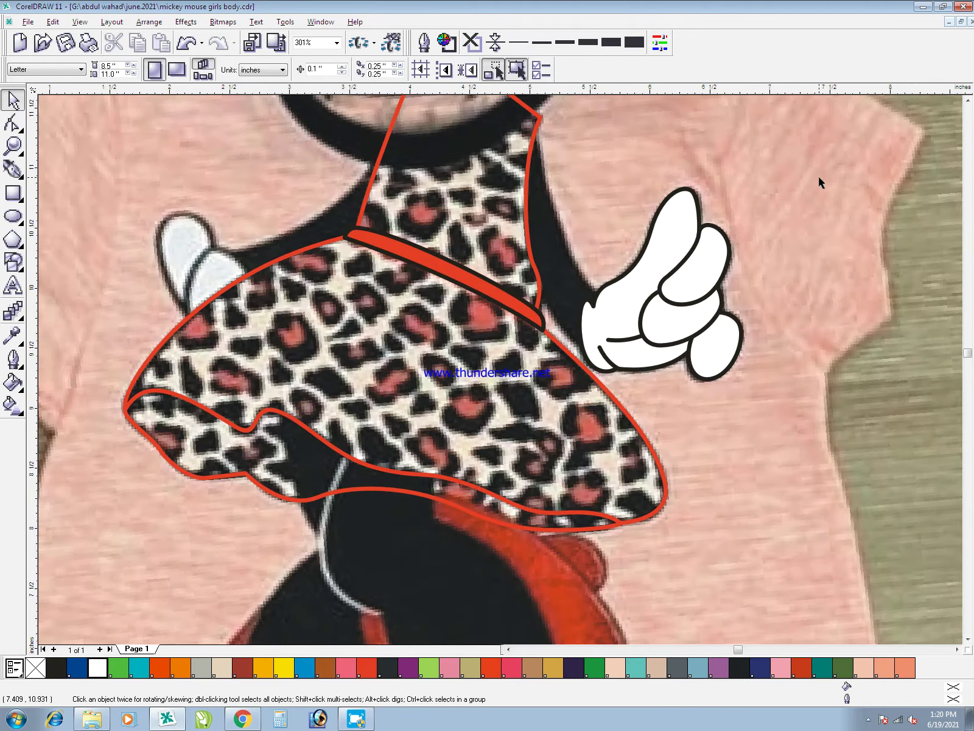
pyautogui.moveTo(565, 429); pyautogui.dragTo(532, 433)
pyautogui.hotkey('ctrl', 'g')
pyautogui.click(745, 413)
# - Trace the arm between the bodice and the grouped glove as a closed Bezier shape, overlapping the bodice and the glove's wrist
pyautogui.press('F2')
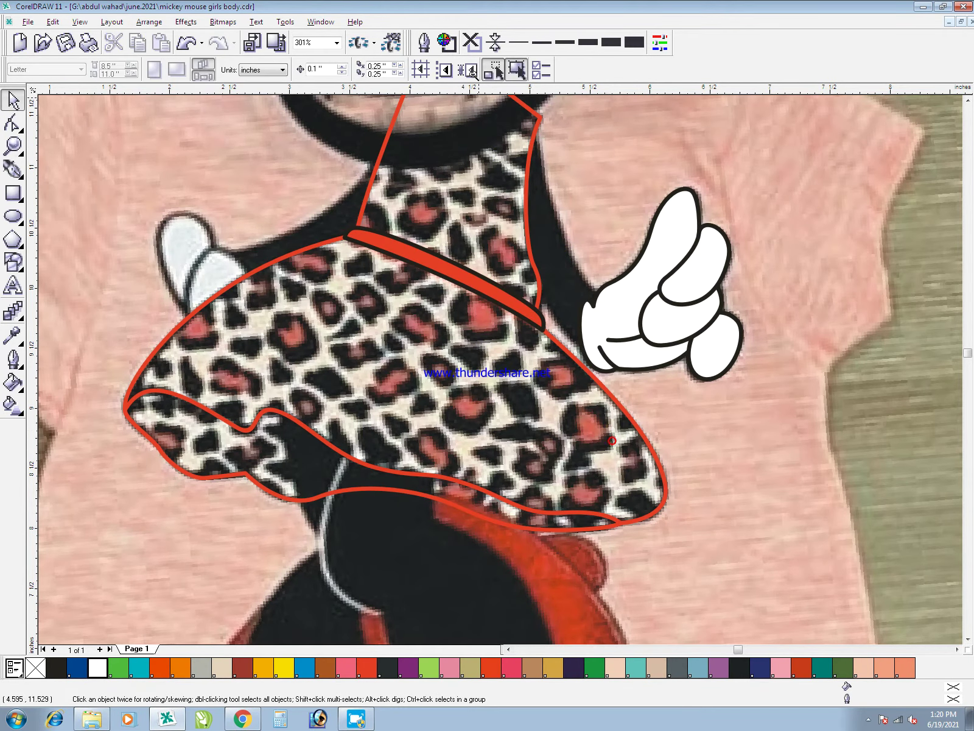
pyautogui.moveTo(869, 104); pyautogui.dragTo(218, 388)
pyautogui.moveTo(383, 150); pyautogui.dragTo(694, 683)
pyautogui.press('F5')
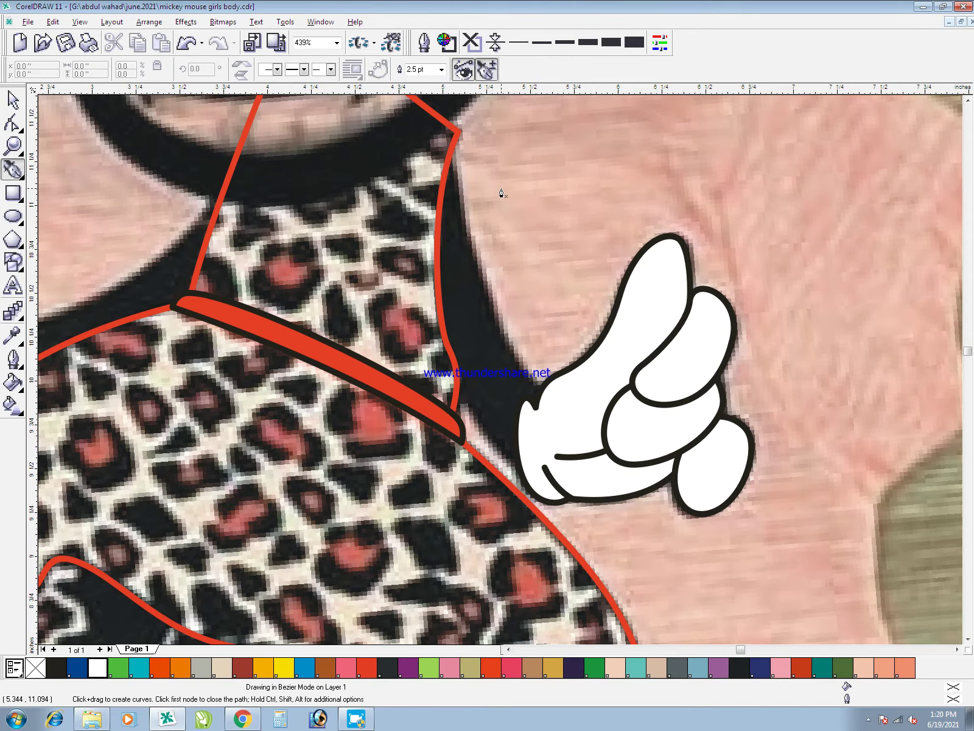
pyautogui.click(449, 140)
pyautogui.moveTo(554, 403); pyautogui.dragTo(646, 469)
pyautogui.click(534, 468)
pyautogui.moveTo(436, 353); pyautogui.dragTo(390, 259)
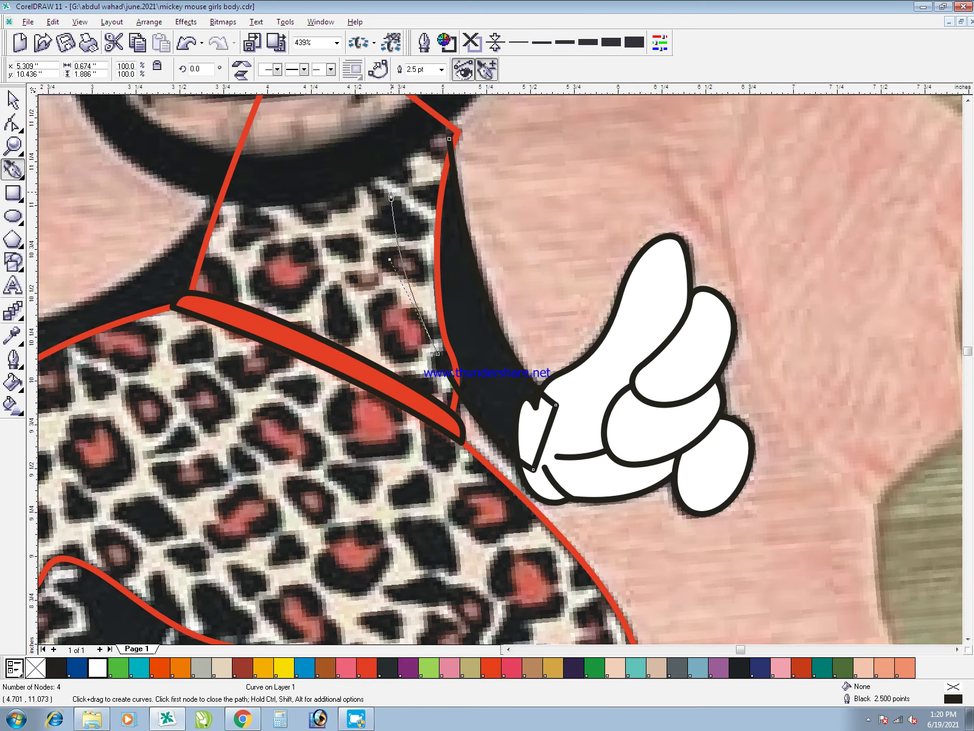
pyautogui.click(449, 140)
# - Trim the traced arm with the dress outline so that it ends at the bodice's right edge
pyautogui.press('space')
pyautogui.click(446, 332)
pyautogui.keyDown('shift'); pyautogui.click(524, 367); pyautogui.keyUp('shift')
pyautogui.hotkey('alt', 'a')
pyautogui.press('p')
pyautogui.press('t')
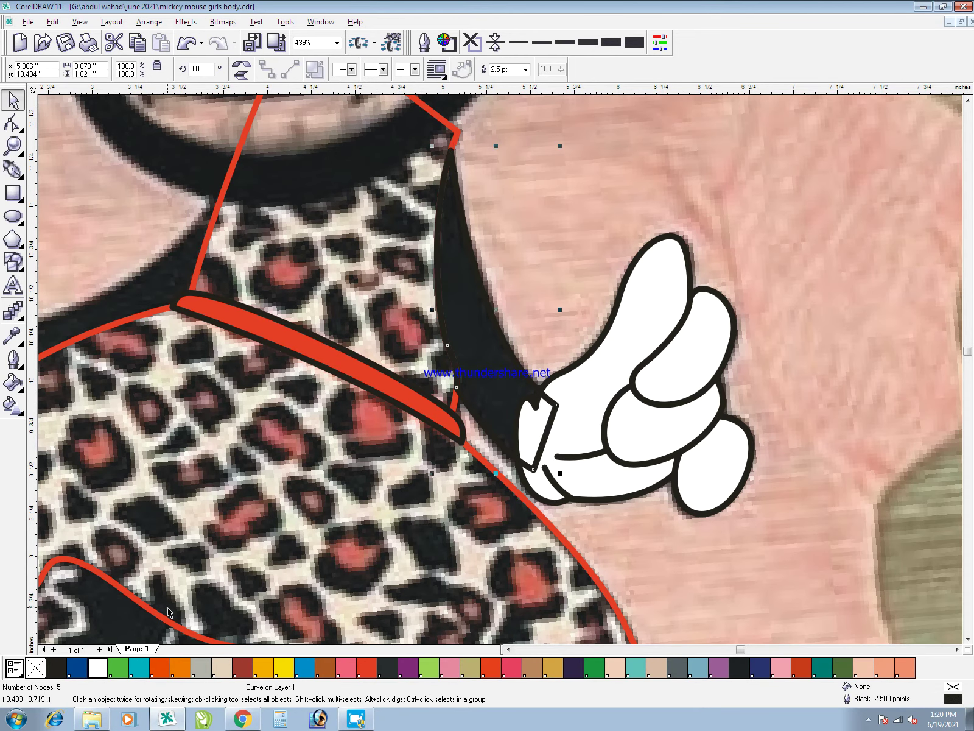
# - Give the trimmed arm a black fill and outline and bring the grouped glove in front of it
pyautogui.click(72, 668)
pyautogui.rightClick(72, 668)
pyautogui.click(61, 670)
pyautogui.rightClick(61, 670)
pyautogui.moveTo(814, 208); pyautogui.dragTo(465, 572)
pyautogui.hotkey('shift', 'pageup')
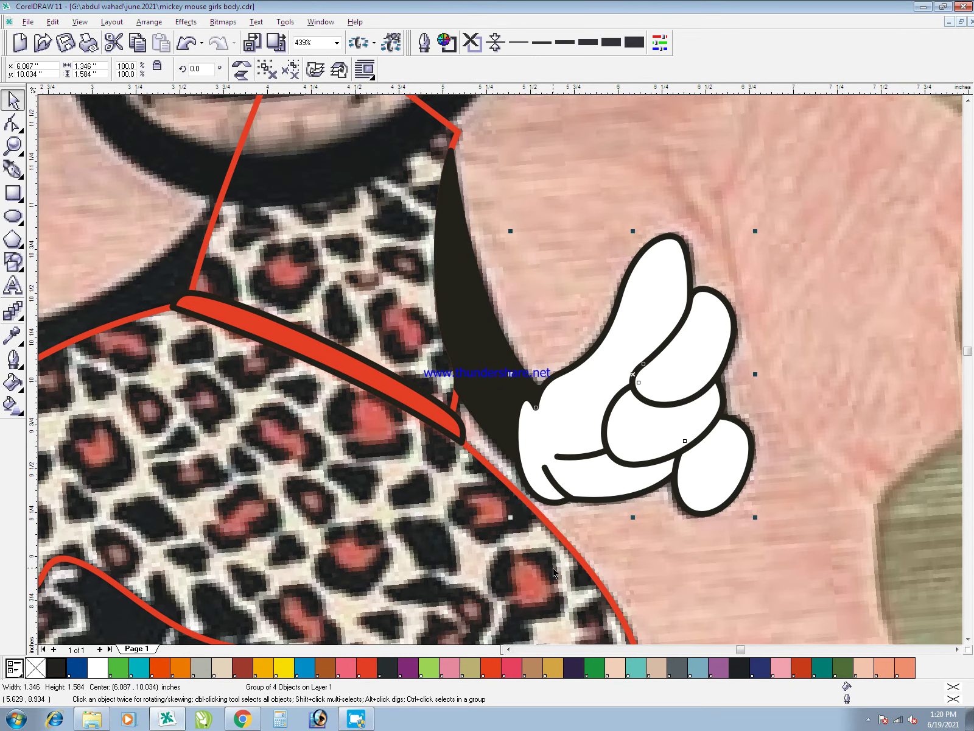
pyautogui.click(554, 232)
# - Trace the lower finger of the hand at the skirt's left side as a Bezier shape overlapping the skirt
pyautogui.press('F3')
pyautogui.press('F3')
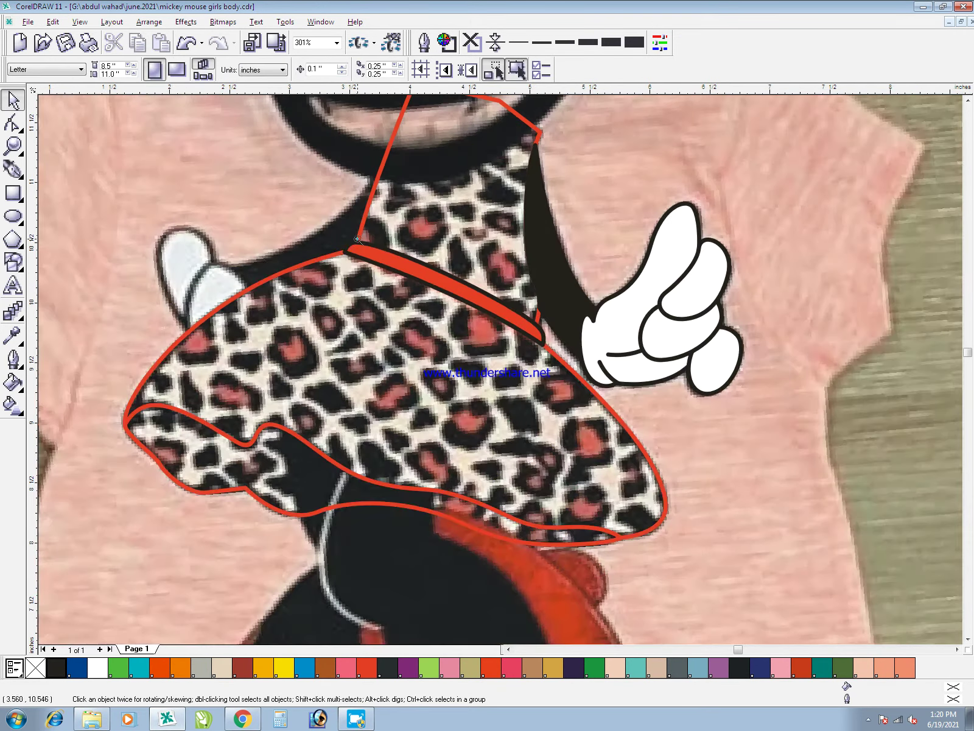
pyautogui.press('F2')
pyautogui.moveTo(144, 165); pyautogui.dragTo(387, 414)
pyautogui.press('Escape')
pyautogui.press('F2')
pyautogui.moveTo(515, 490); pyautogui.dragTo(44, 70)
pyautogui.press('F2')
pyautogui.moveTo(289, 164); pyautogui.dragTo(557, 553)
pyautogui.press('F5')
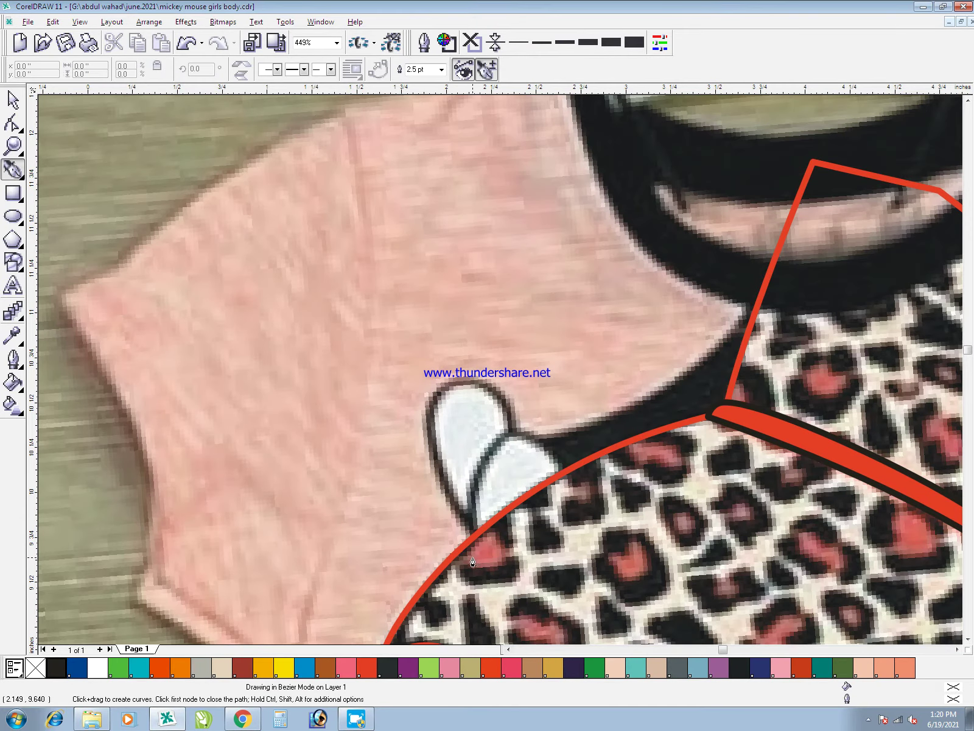
pyautogui.click(472, 561)
pyautogui.moveTo(491, 448); pyautogui.dragTo(501, 430)
pyautogui.moveTo(572, 500); pyautogui.dragTo(571, 566)
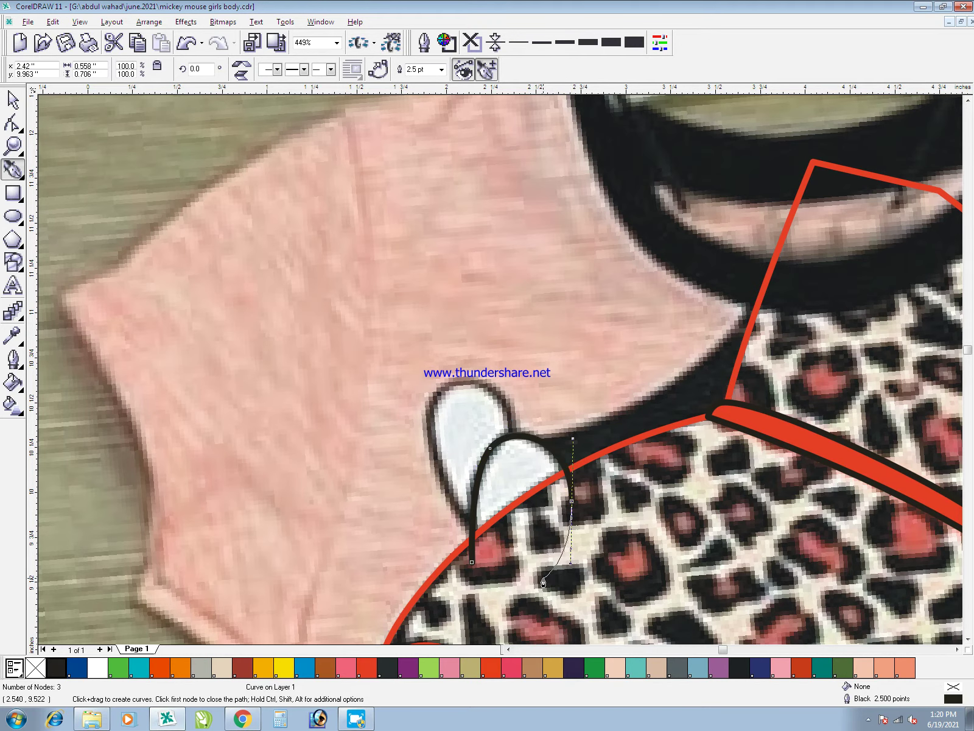
pyautogui.click(552, 577)
# - Trim the lower finger with the dress outline so that it ends at the skirt's edge
pyautogui.press('space')
pyautogui.click(587, 567)
pyautogui.keyDown('shift'); pyautogui.click(524, 479); pyautogui.keyUp('shift')
pyautogui.press('t')
pyautogui.press('Escape')
# - Trace the left hand's upper finger as a closed Bezier shape overlapping the lower finger
pyautogui.press('F2')
pyautogui.moveTo(315, 276); pyautogui.dragTo(546, 677)
pyautogui.press('space')
pyautogui.moveTo(557, 442); pyautogui.dragTo(493, 279)
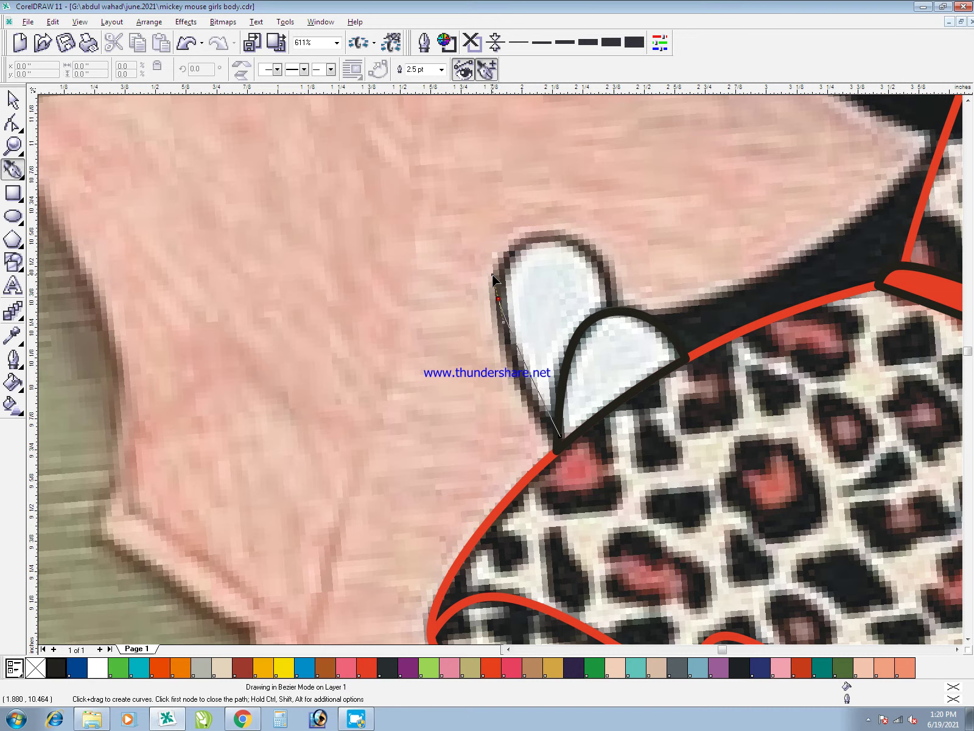
pyautogui.moveTo(488, 222); pyautogui.dragTo(490, 216)
pyautogui.moveTo(612, 326); pyautogui.dragTo(606, 455)
# - Trim the left hand's upper finger with the lower finger and fill both fingers white
pyautogui.press('space')
pyautogui.click(632, 365)
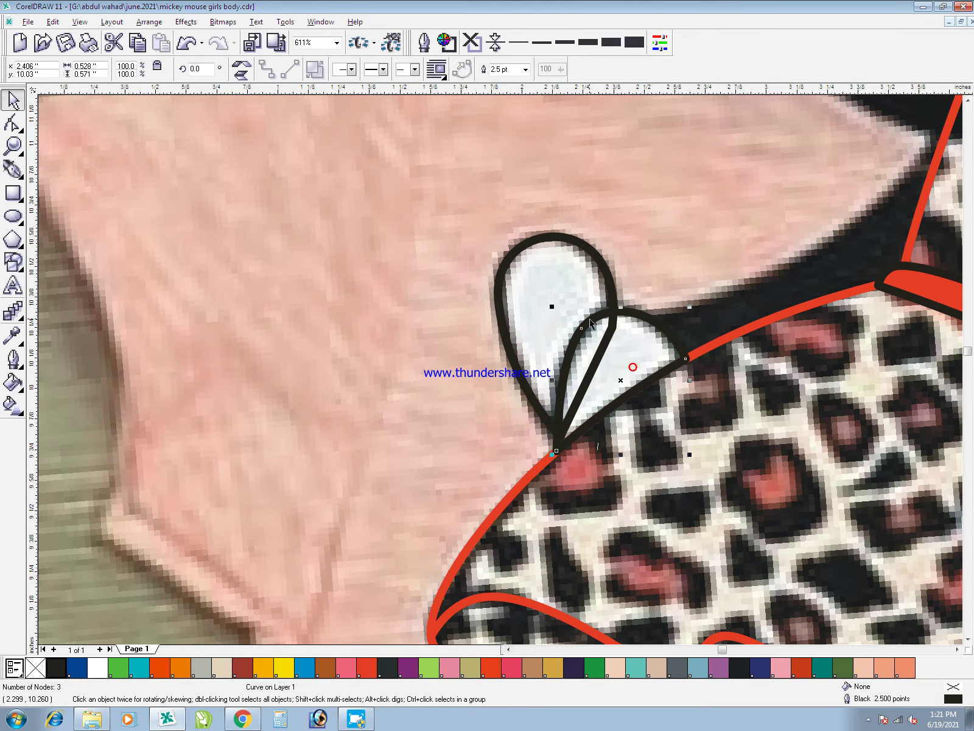
pyautogui.keyDown('shift'); pyautogui.click(565, 280); pyautogui.keyUp('shift')
pyautogui.press('t')
pyautogui.click(104, 669)
pyautogui.click(618, 366)
pyautogui.hotkey('ctrl', 'r')
pyautogui.click(640, 217)
# - Trace the left arm as a closed Bezier shape about 1.45 by 1.35 inches, from the lower finger up to the shoulder, overlapping the dress
pyautogui.press('F3')
pyautogui.press('F2')
pyautogui.moveTo(665, 613); pyautogui.dragTo(329, 115)
pyautogui.press('F5')
pyautogui.press('F5')
pyautogui.click(436, 424)
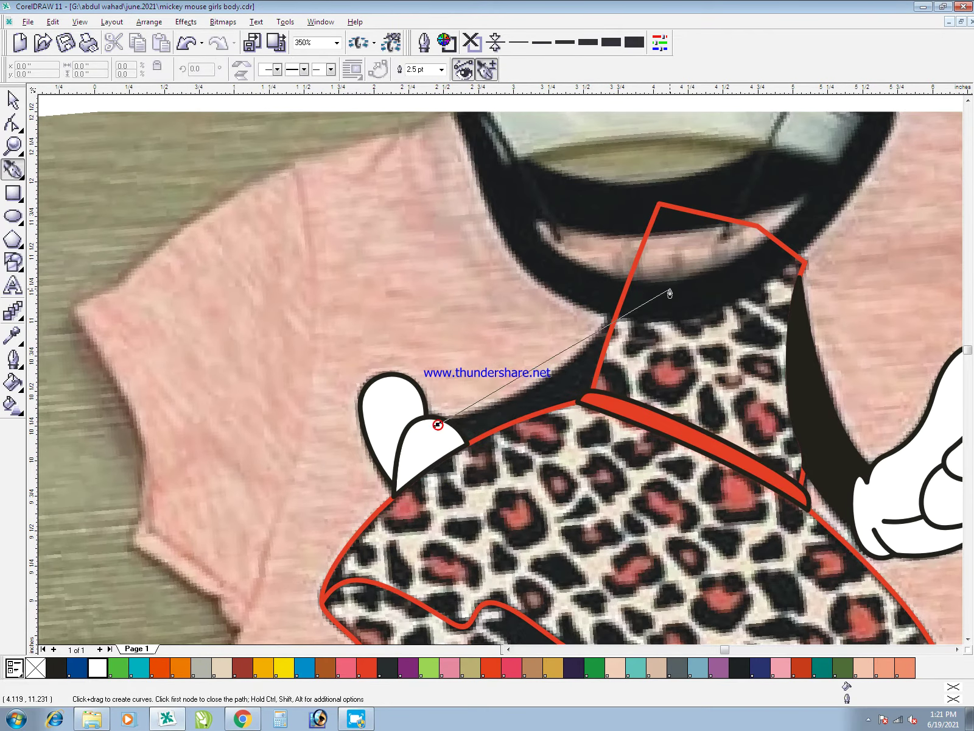
pyautogui.moveTo(635, 263); pyautogui.dragTo(646, 312)
pyautogui.press('c')
pyautogui.click(640, 348)
pyautogui.click(547, 444)
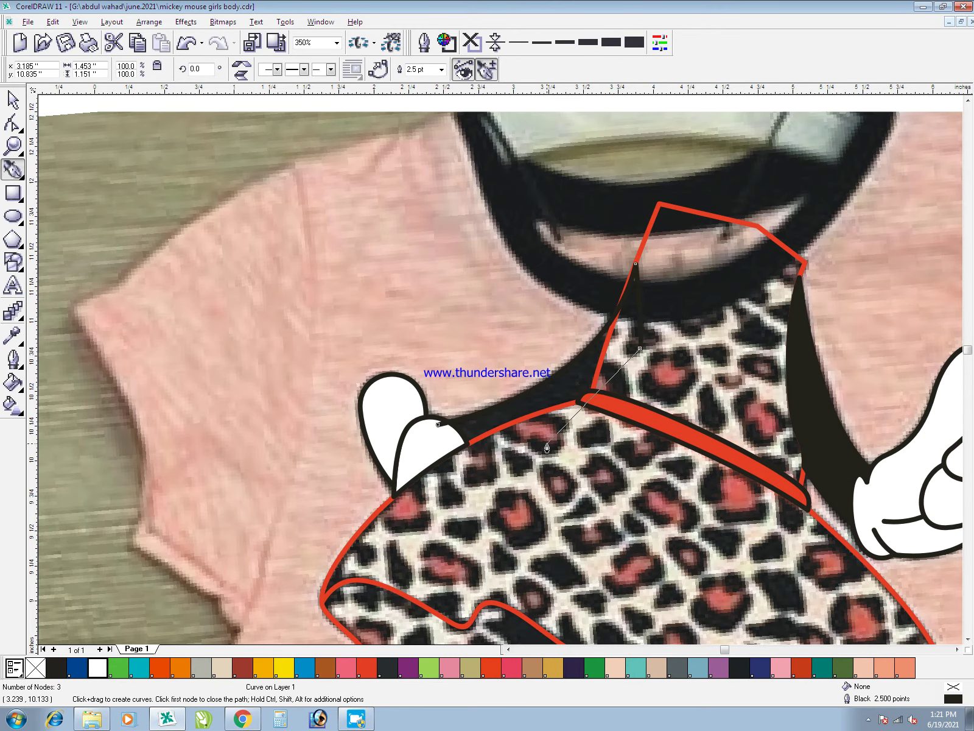
pyautogui.click(489, 452)
pyautogui.click(437, 424)
# - Fill the left arm black and reshape its lower edge so that it overlaps the finger and skirt further
pyautogui.press('space')
pyautogui.click(60, 672)
pyautogui.press('F2')
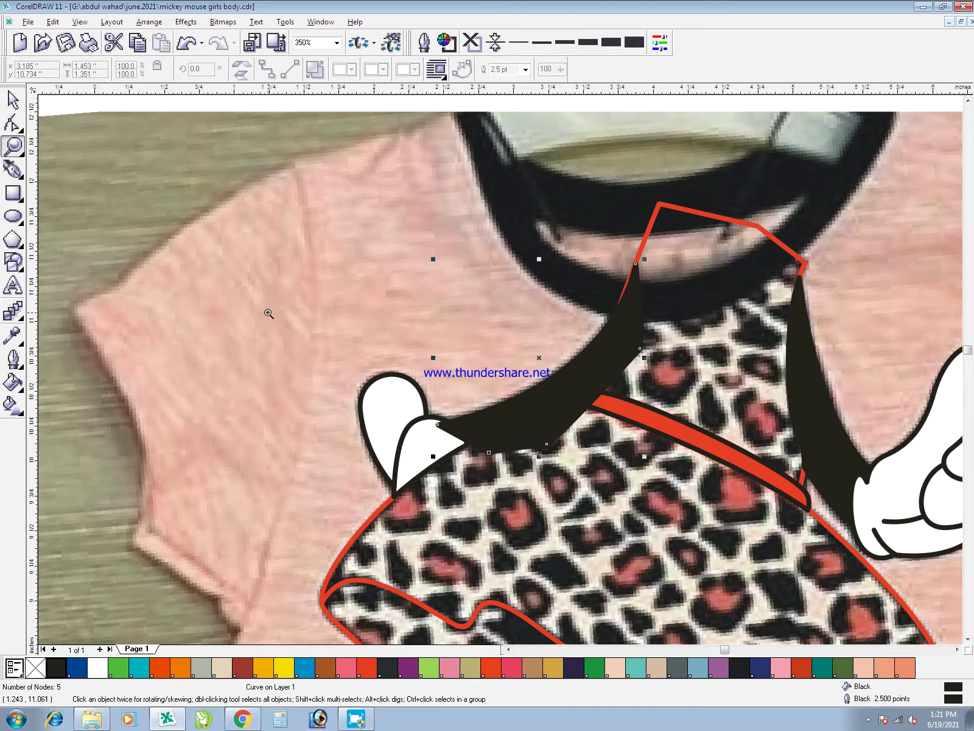
pyautogui.moveTo(274, 283); pyautogui.dragTo(590, 592)
pyautogui.press('F10')
pyautogui.moveTo(600, 397); pyautogui.dragTo(570, 425)
pyautogui.moveTo(802, 294); pyautogui.dragTo(799, 289)
# - Trim the left arm with the dress outline so that it follows the edges of the bodice and skirt
pyautogui.press('space')
pyautogui.click(837, 114)
pyautogui.keyDown('shift'); pyautogui.click(739, 276); pyautogui.keyUp('shift')
pyautogui.hotkey('alt', 'a')
pyautogui.press('p')
pyautogui.press('t')
# - Trim the left arm with the lower white finger so that the arm ends at the finger's curve
pyautogui.click(496, 367)
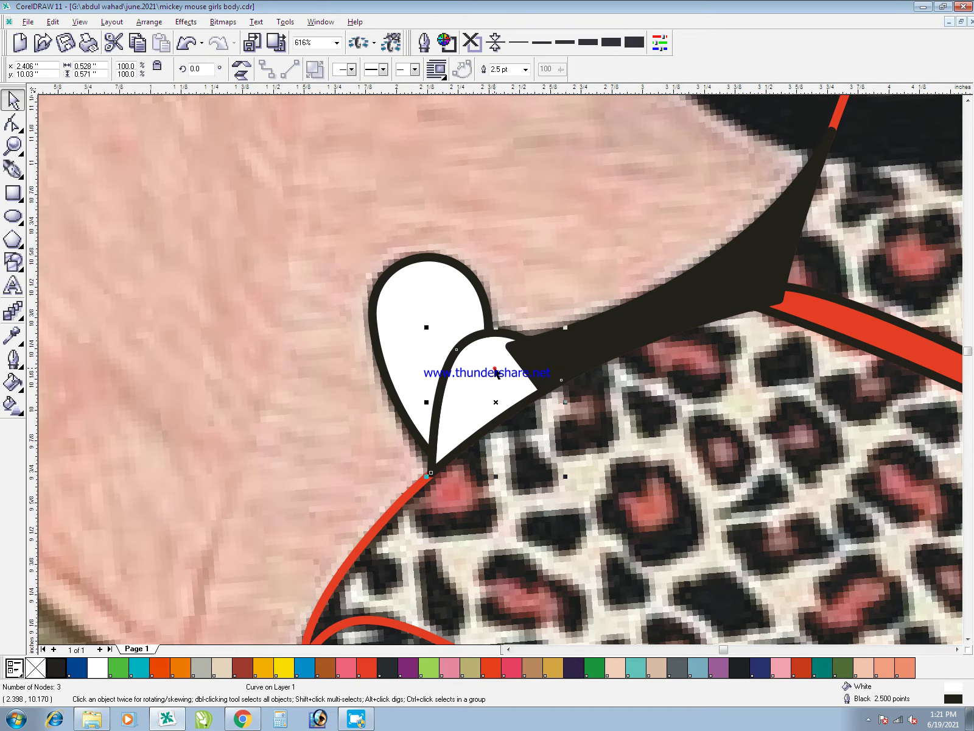
pyautogui.keyDown('shift'); pyautogui.click(580, 344); pyautogui.keyUp('shift')
pyautogui.hotkey('alt', 'a')
pyautogui.press('p')
pyautogui.press('t')
# - Break the trimmed left arm apart and delete the leftover fragment beside the finger
pyautogui.moveTo(617, 337); pyautogui.dragTo(617, 315)
pyautogui.hotkey('ctrl', 'z')
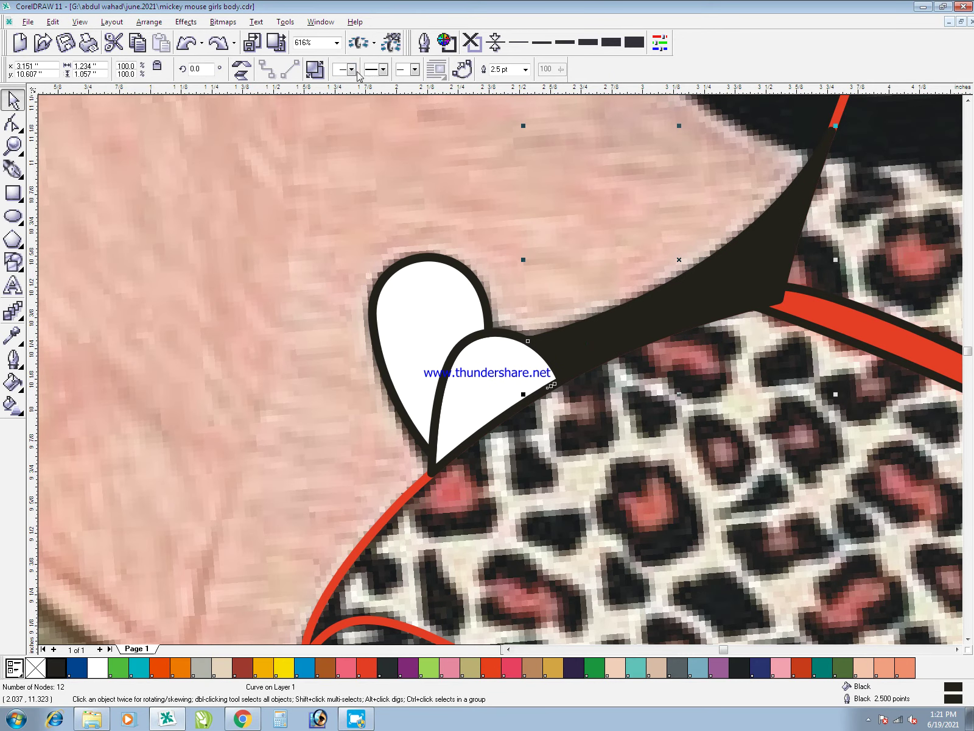
pyautogui.hotkey('ctrl', 'k')
pyautogui.keyDown('shift'); pyautogui.click(651, 303); pyautogui.keyUp('shift')
pyautogui.press('Delete')
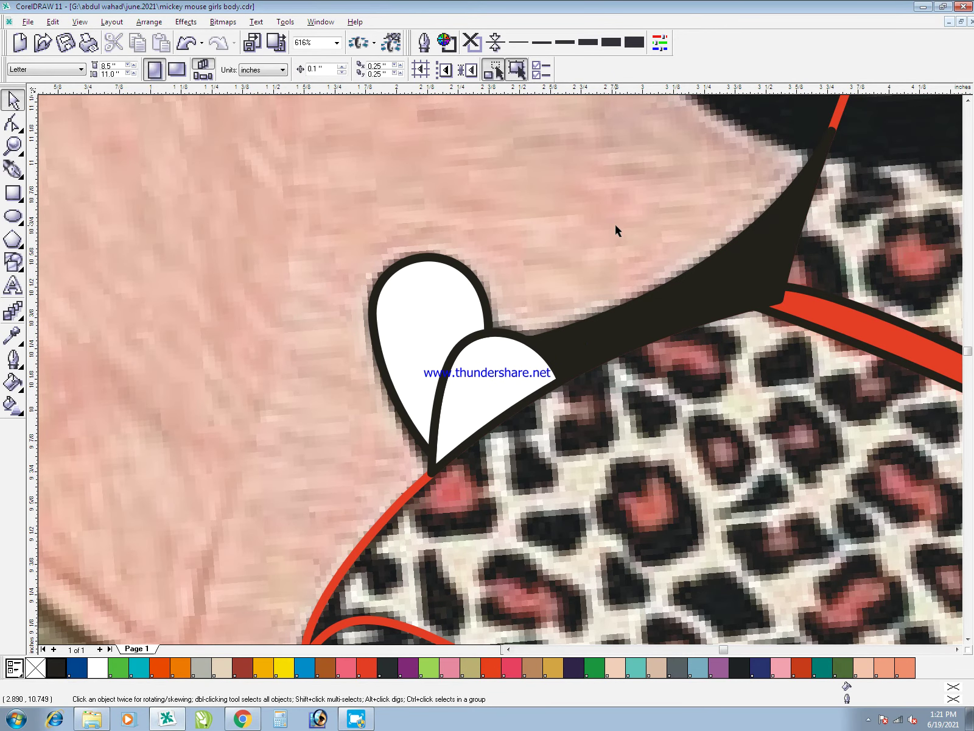
# - Copy the wavy hem curve from inside the dress's PowerClip and paste it onto the main page
pyautogui.scroll(-2, 617, 229)
pyautogui.click(638, 403)
pyautogui.click(872, 318)
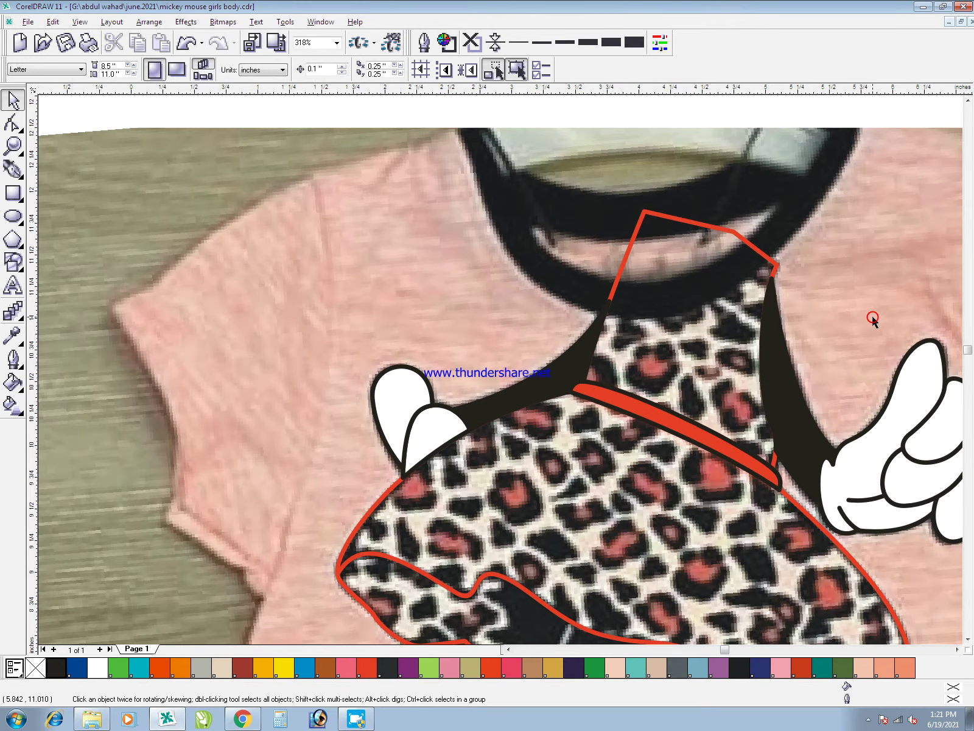
pyautogui.scroll(-2, 872, 317)
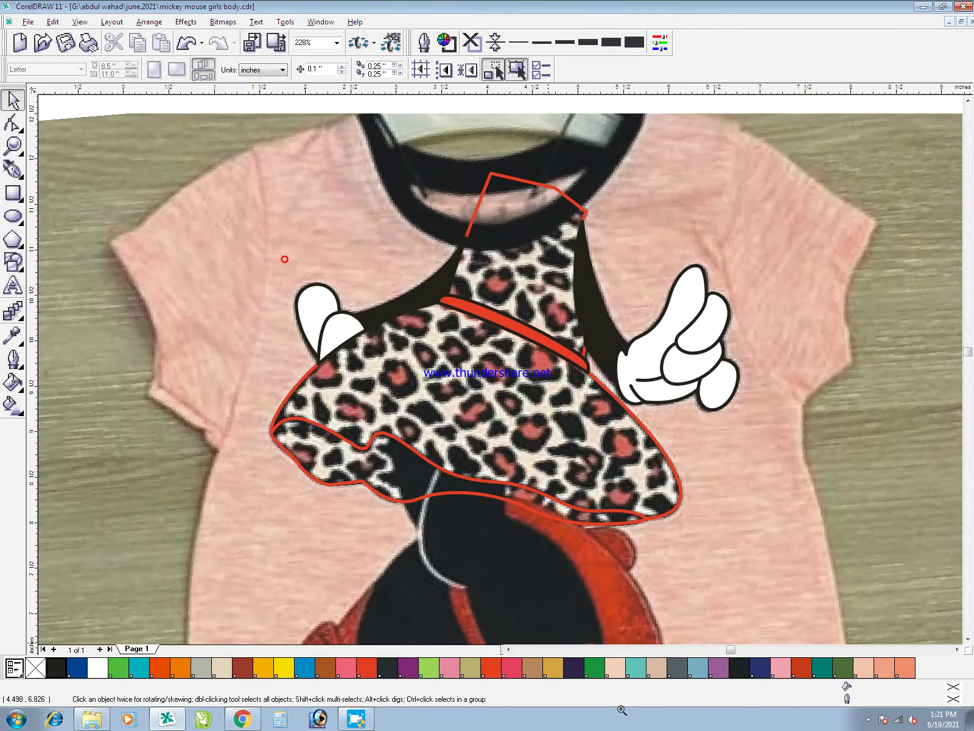
pyautogui.moveTo(548, 644); pyautogui.dragTo(673, 666)
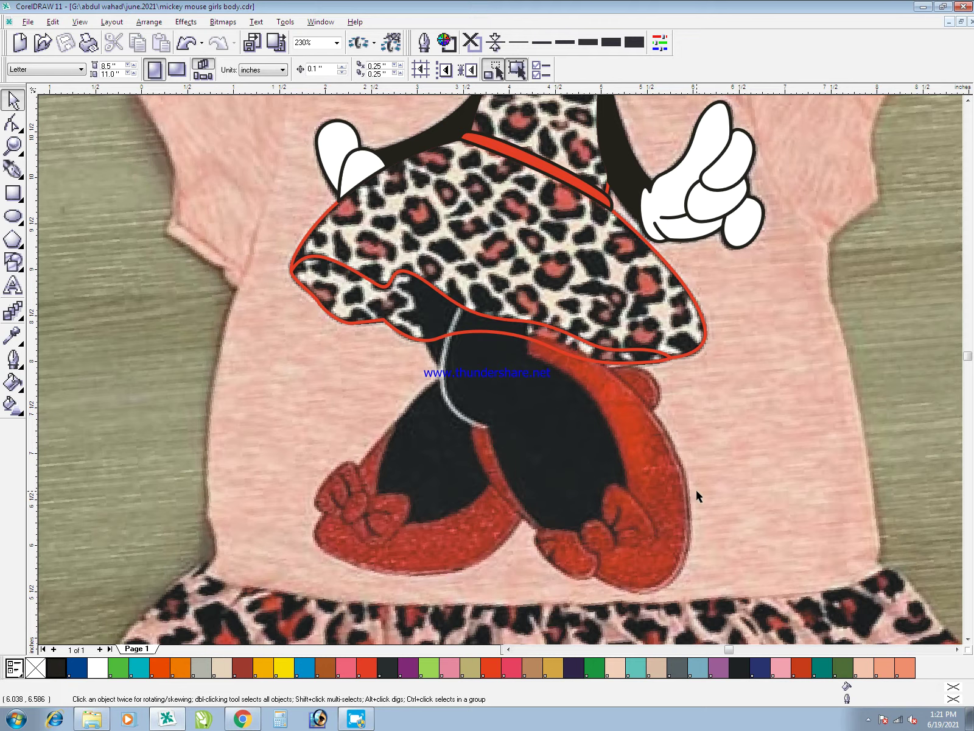
pyautogui.click(541, 329)
pyautogui.keyDown('ctrl'); pyautogui.click(546, 328); pyautogui.keyUp('ctrl')
pyautogui.click(548, 327)
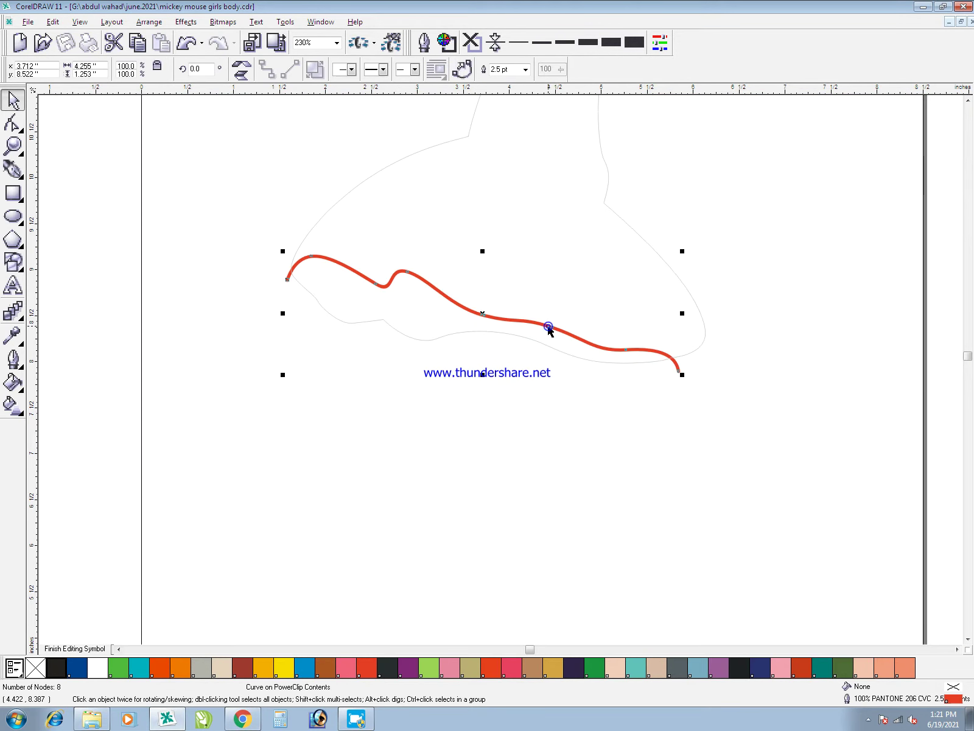
pyautogui.hotkey('ctrl', 'c')
pyautogui.keyDown('ctrl'); pyautogui.click(570, 403); pyautogui.keyUp('ctrl')
pyautogui.hotkey('ctrl', 'v')
# - Draw a Bezier path from the pasted hem curve's right end over the skirt to its left end, closing the curve
pyautogui.press('F5')
pyautogui.moveTo(679, 370)
pyautogui.mouseDown()
pyautogui.moveTo(529, 208)
pyautogui.moveTo(288, 278)
pyautogui.mouseUp()
pyautogui.press('space')
pyautogui.click(787, 496)
pyautogui.press('F2')
pyautogui.moveTo(758, 502); pyautogui.dragTo(348, 383)
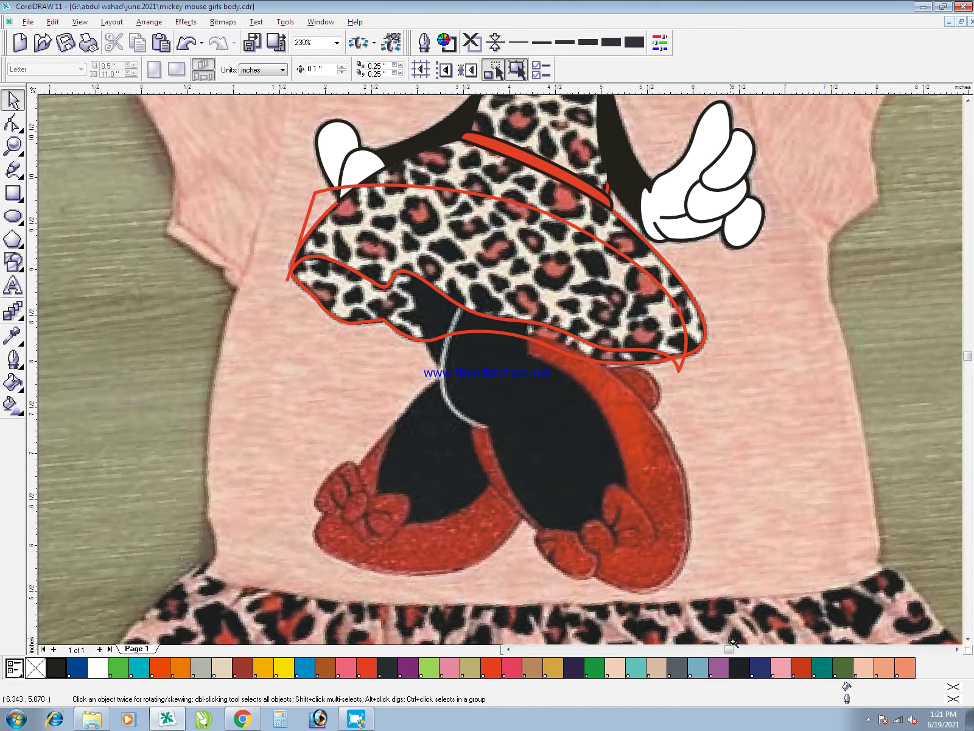
pyautogui.press('F3')
pyautogui.press('z')
pyautogui.moveTo(240, 143); pyautogui.dragTo(334, 263)
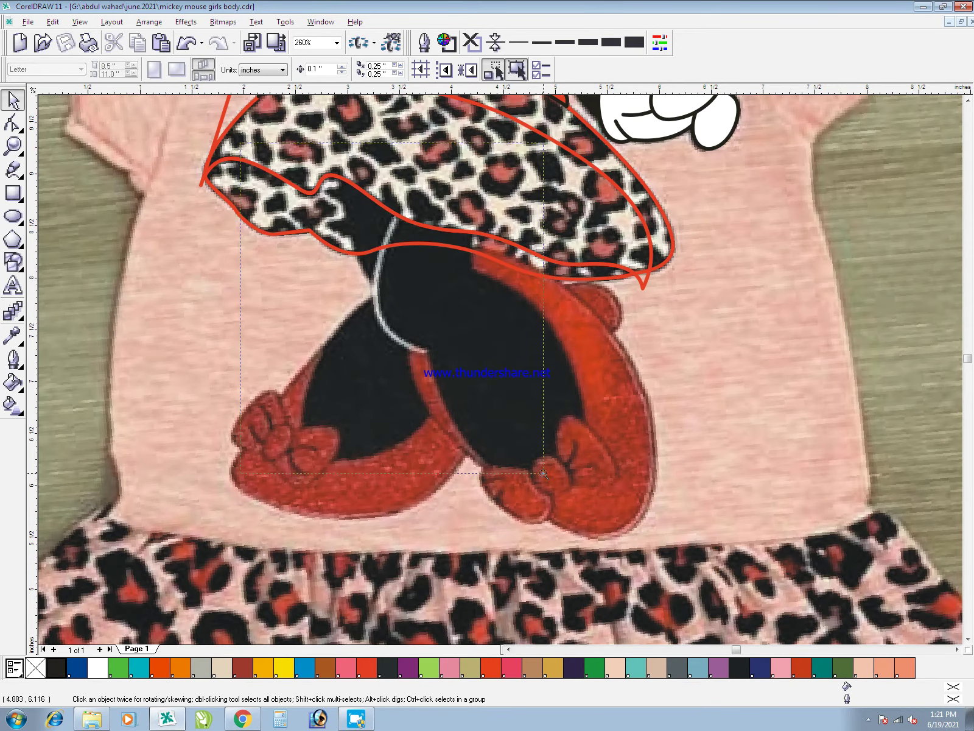
pyautogui.moveTo(637, 560); pyautogui.dragTo(646, 557)
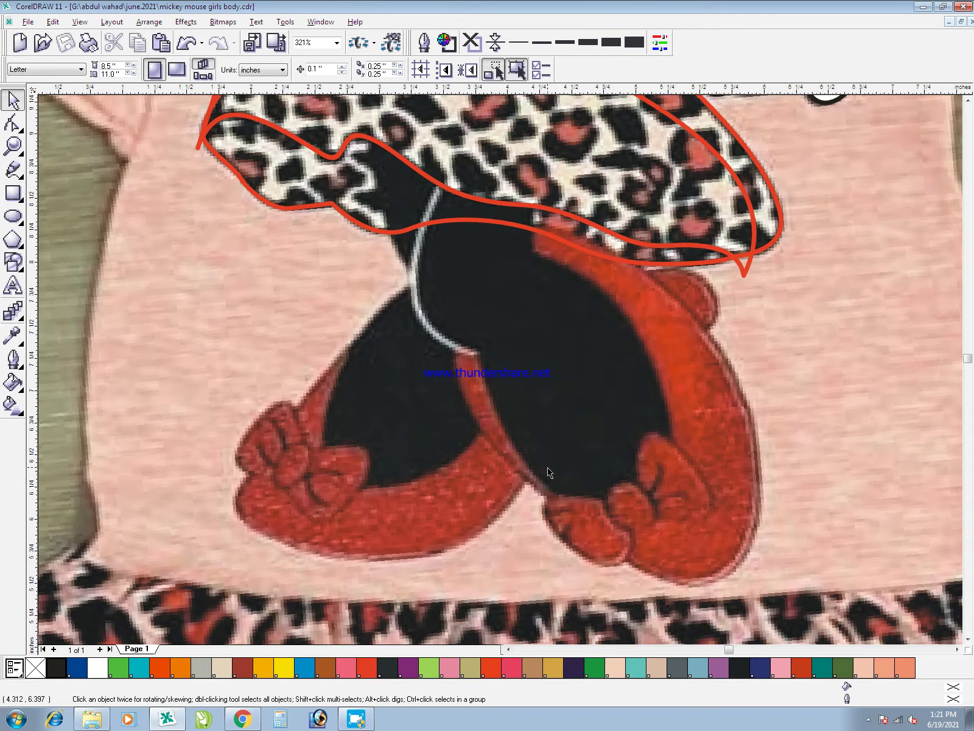
pyautogui.press('F5')
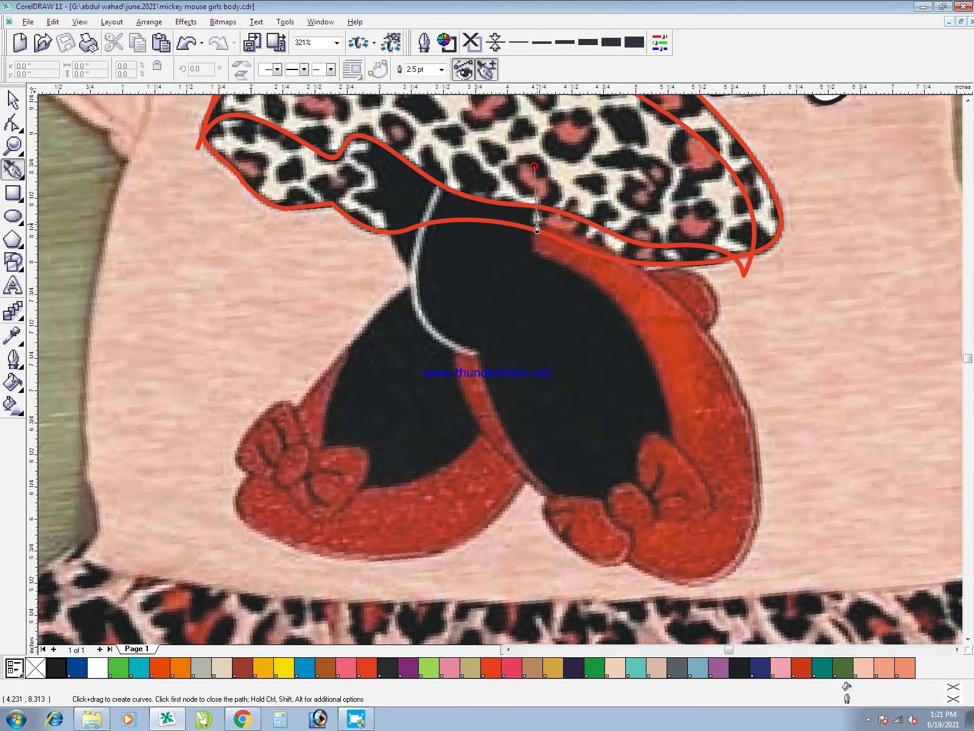
pyautogui.click(532, 252)
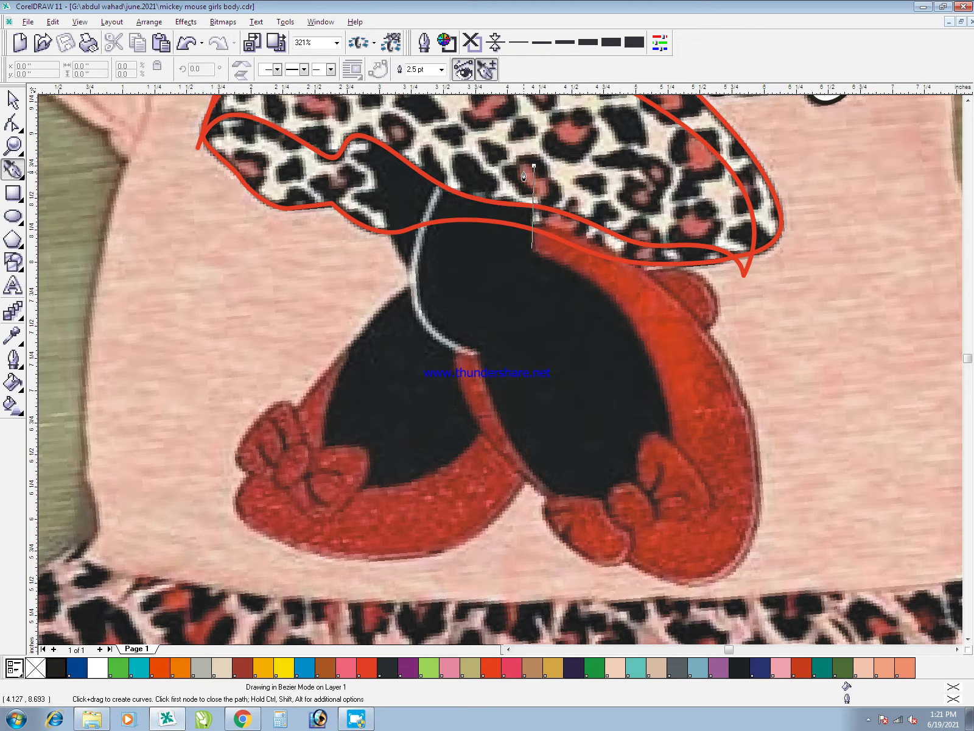
pyautogui.click(530, 257)
pyautogui.moveTo(632, 284); pyautogui.dragTo(634, 290)
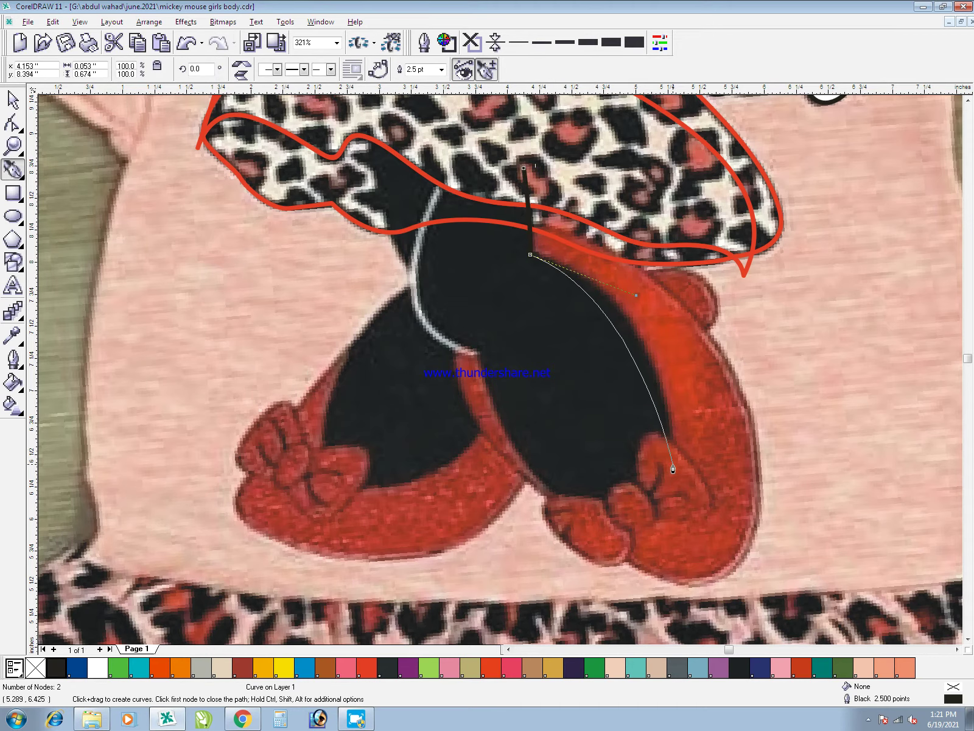
pyautogui.press('space')
pyautogui.hotkey('ctrl', 'z')
pyautogui.press('space')
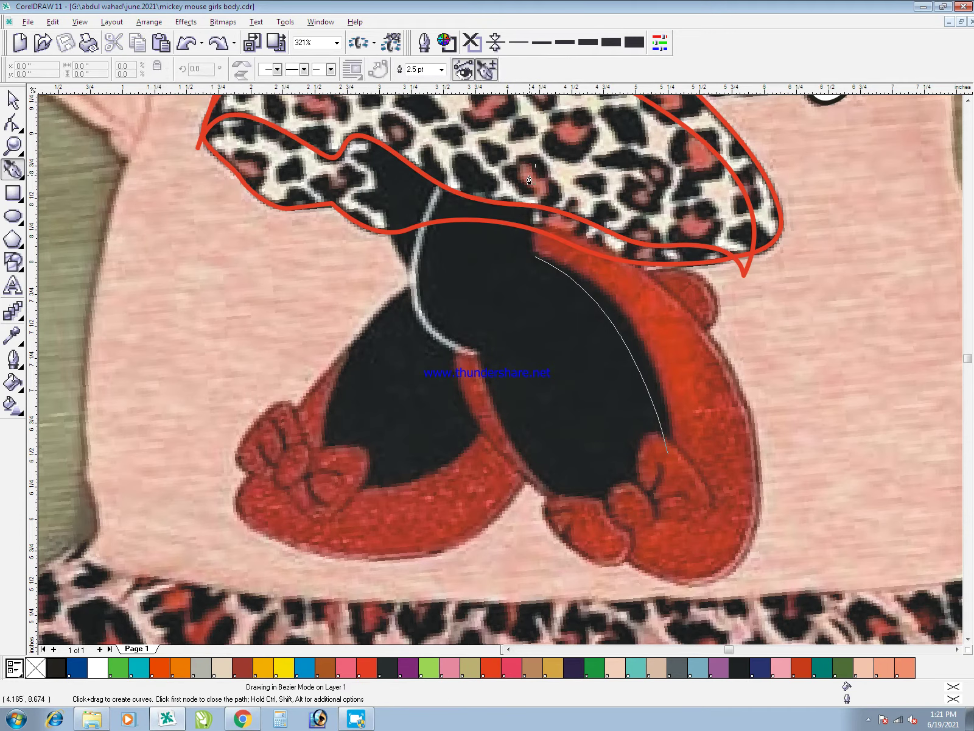
# - Draw the front leg's closed Bezier outline from the skirt around the thigh, ankle and knee, using an orange-red outline colour
pyautogui.press('space')
pyautogui.press('space')
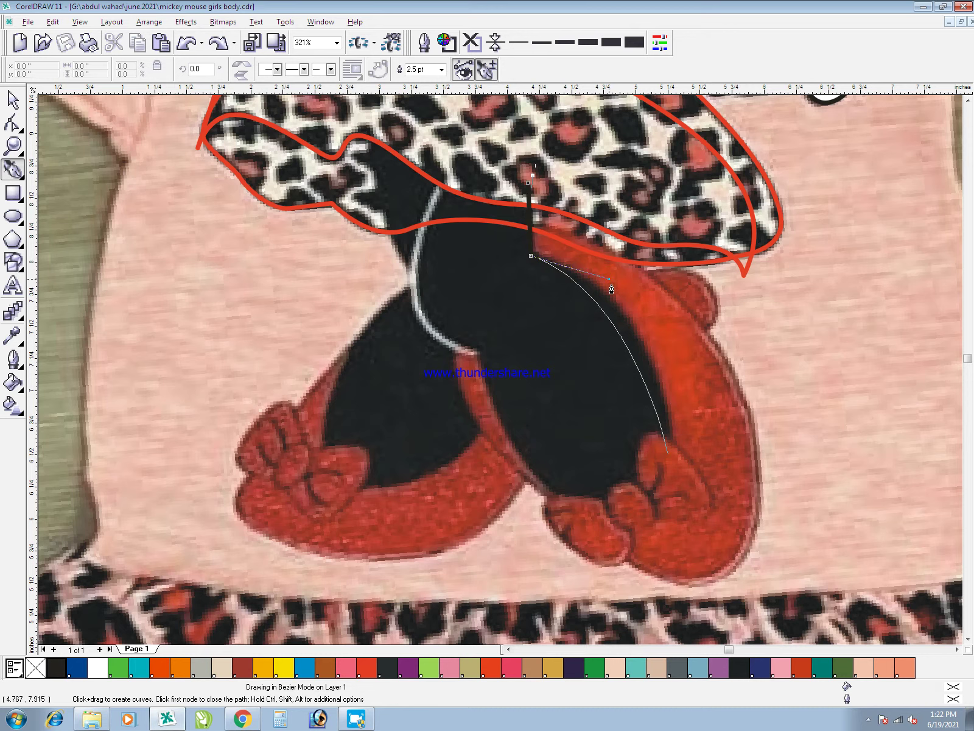
pyautogui.moveTo(668, 449); pyautogui.dragTo(662, 536)
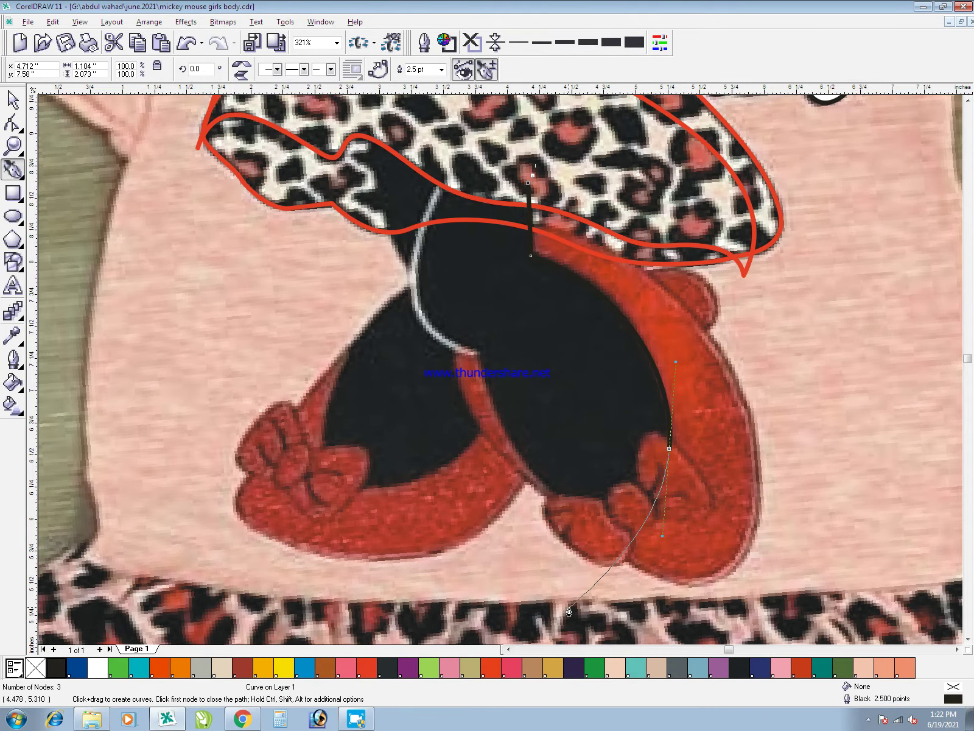
pyautogui.rightClick(491, 667)
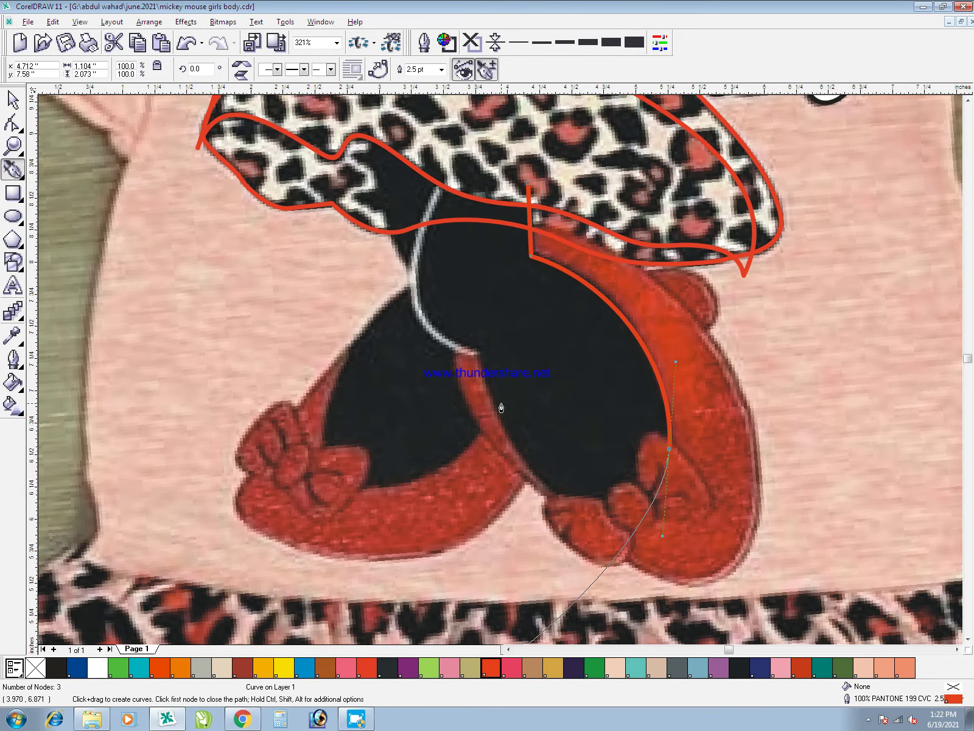
pyautogui.moveTo(481, 352); pyautogui.dragTo(430, 151)
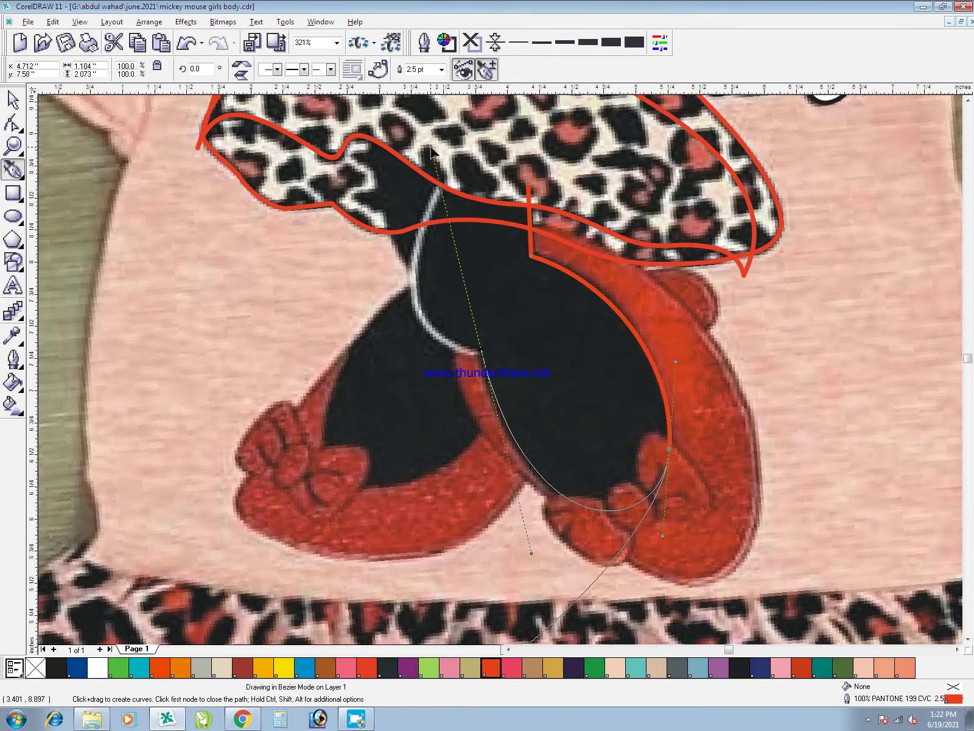
pyautogui.moveTo(425, 342); pyautogui.dragTo(423, 352)
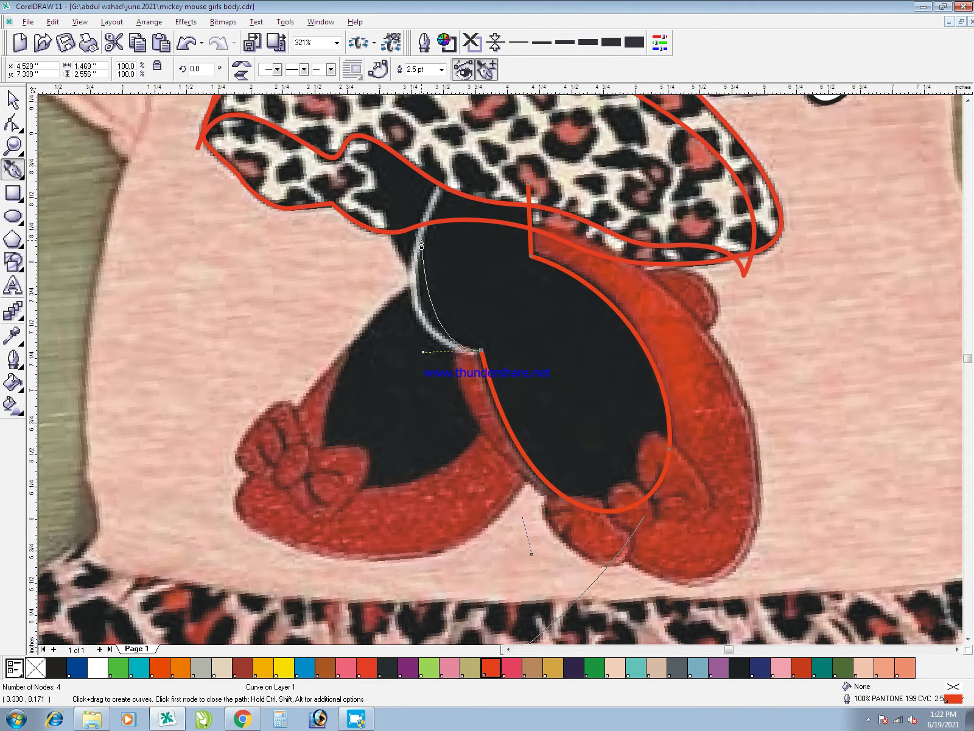
pyautogui.moveTo(439, 177); pyautogui.dragTo(440, 178)
pyautogui.click(442, 163)
pyautogui.click(528, 183)
pyautogui.press('space')
# - Adjust the front leg outline's nodes at its upper end and inner corner to fit the photo, and save the drawing
pyautogui.press('F2')
pyautogui.moveTo(552, 452); pyautogui.dragTo(401, 119)
pyautogui.press('F10')
pyautogui.press('F10')
pyautogui.moveTo(445, 166); pyautogui.dragTo(462, 175)
pyautogui.click(508, 476)
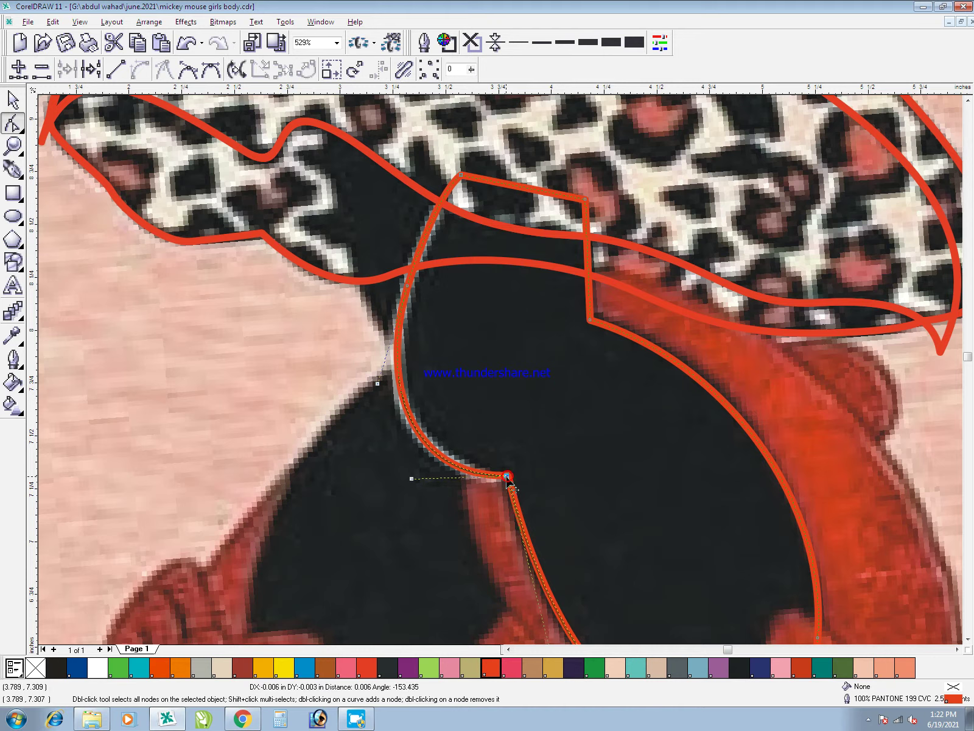
pyautogui.press('space')
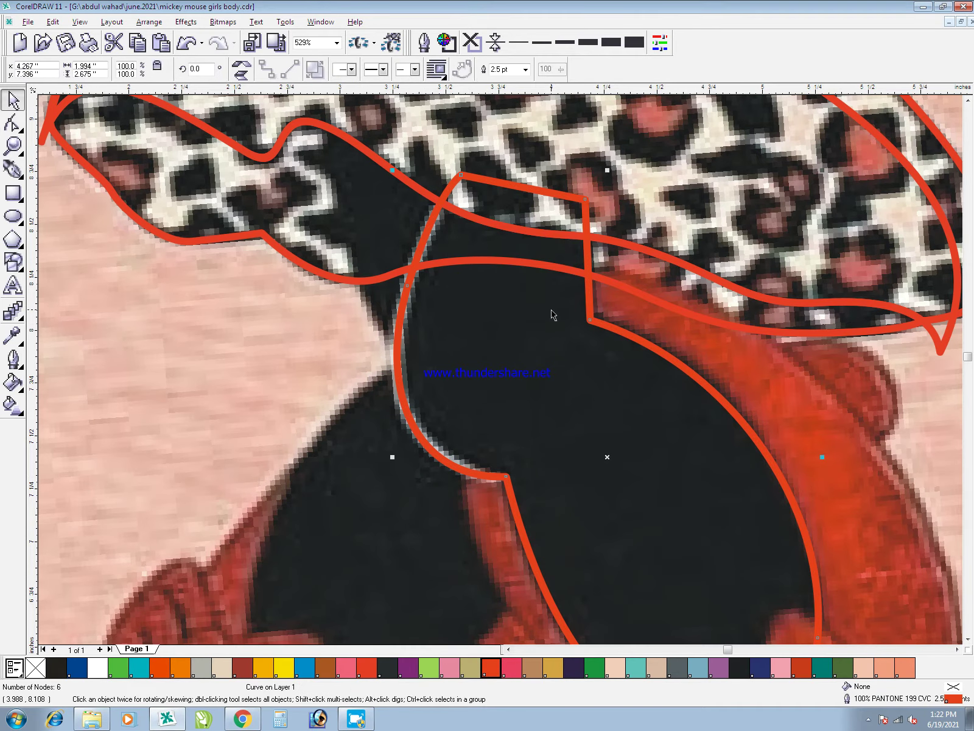
pyautogui.press('F3')
pyautogui.click(738, 409)
pyautogui.hotkey('ctrl', 's')
# - Draw the front shoe's closed Bezier outline around the red shoe and behind the leg, about 2.4 by 2.8 inches
pyautogui.press('F2')
pyautogui.moveTo(247, 124); pyautogui.dragTo(679, 715)
pyautogui.press('F2')
pyautogui.moveTo(402, 143); pyautogui.dragTo(706, 529)
pyautogui.press('F5')
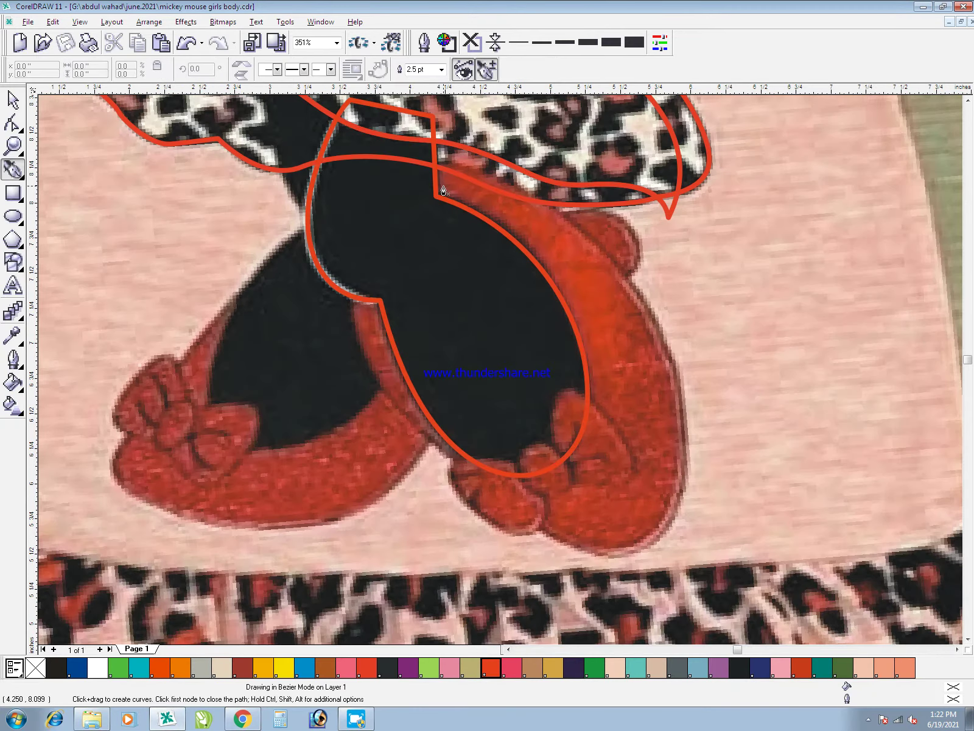
pyautogui.click(409, 159)
pyautogui.moveTo(567, 218); pyautogui.dragTo(667, 296)
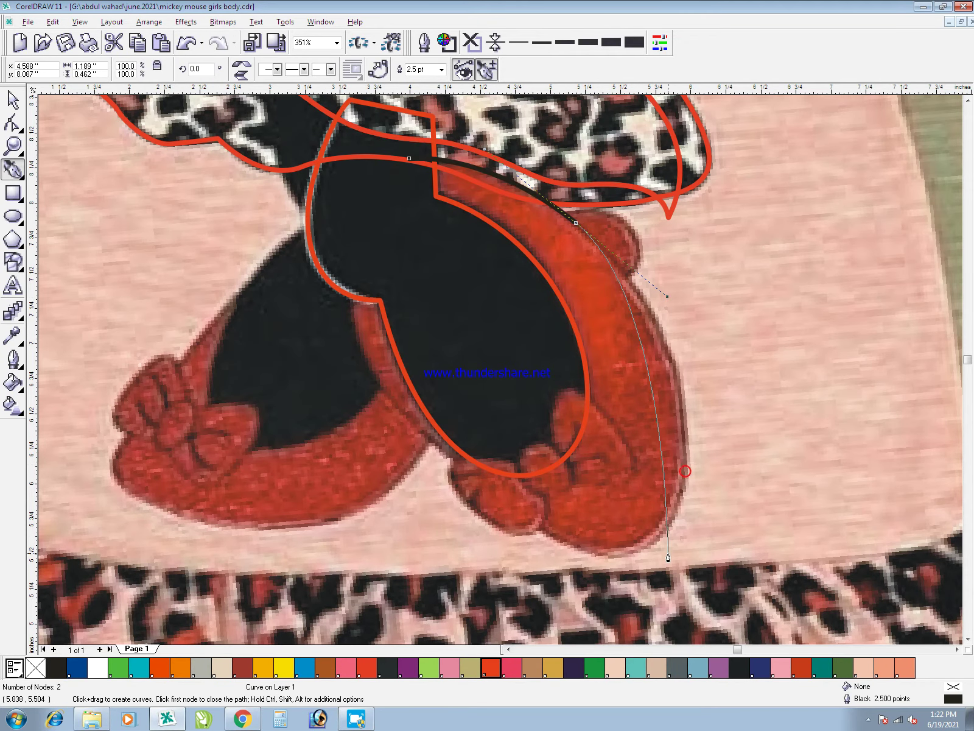
pyautogui.moveTo(680, 501); pyautogui.dragTo(656, 599)
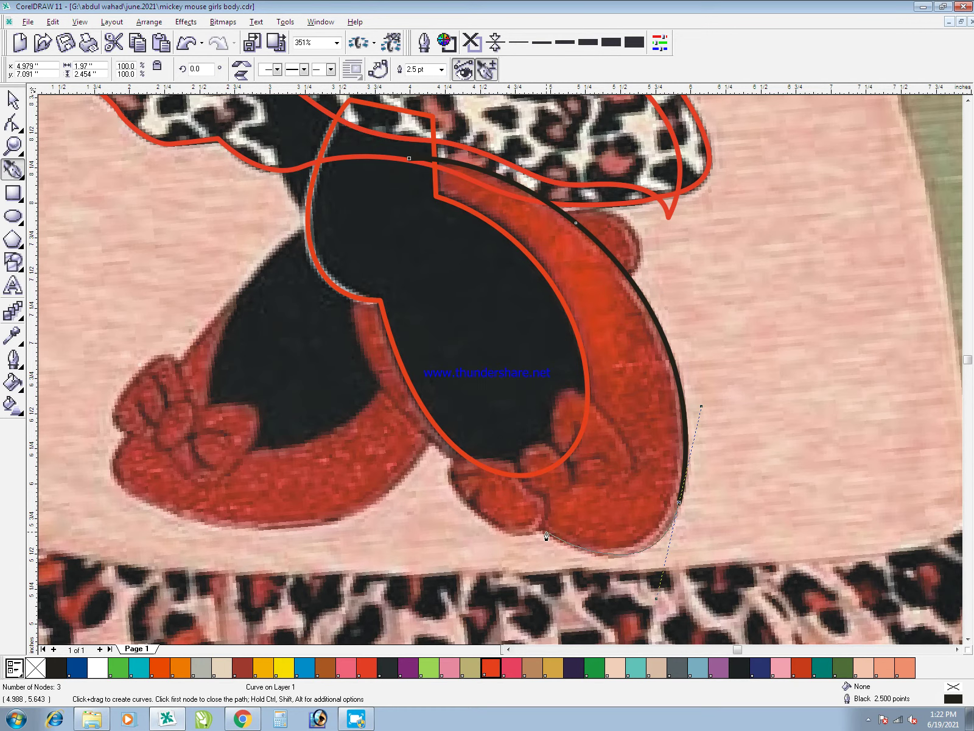
pyautogui.moveTo(502, 512); pyautogui.dragTo(473, 474)
pyautogui.moveTo(352, 285); pyautogui.dragTo(367, 186)
pyautogui.click(409, 158)
pyautogui.press('space')
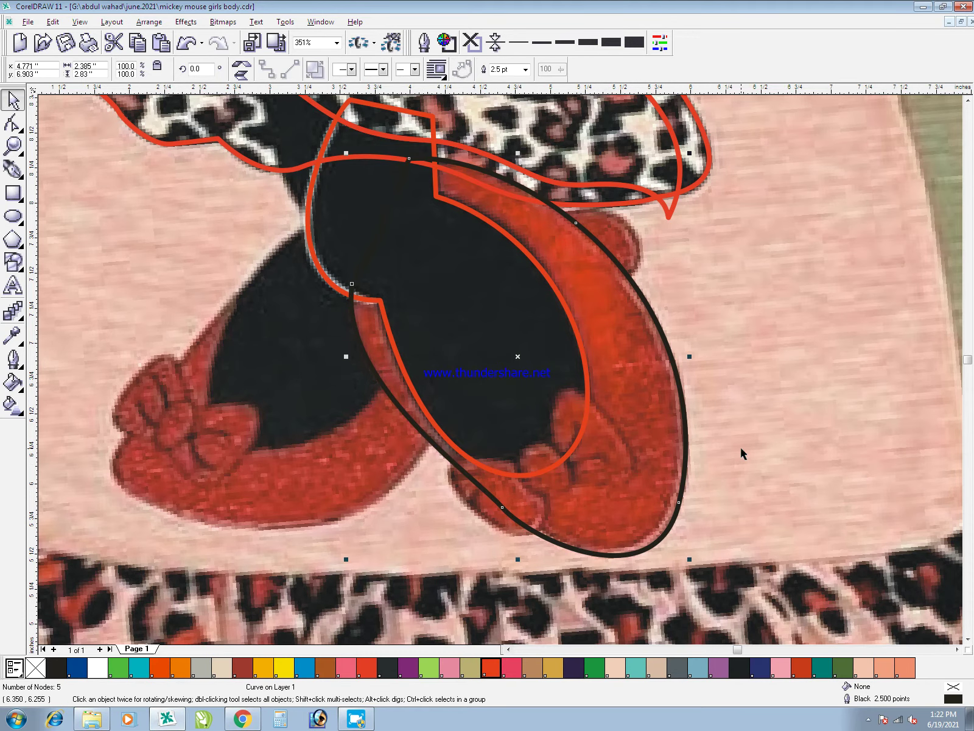
# - Refit the front shoe outline's outer curve by replacing its lower outer node with two new nodes
pyautogui.click(739, 445)
pyautogui.click(654, 468)
pyautogui.click(682, 461)
pyautogui.press('F10')
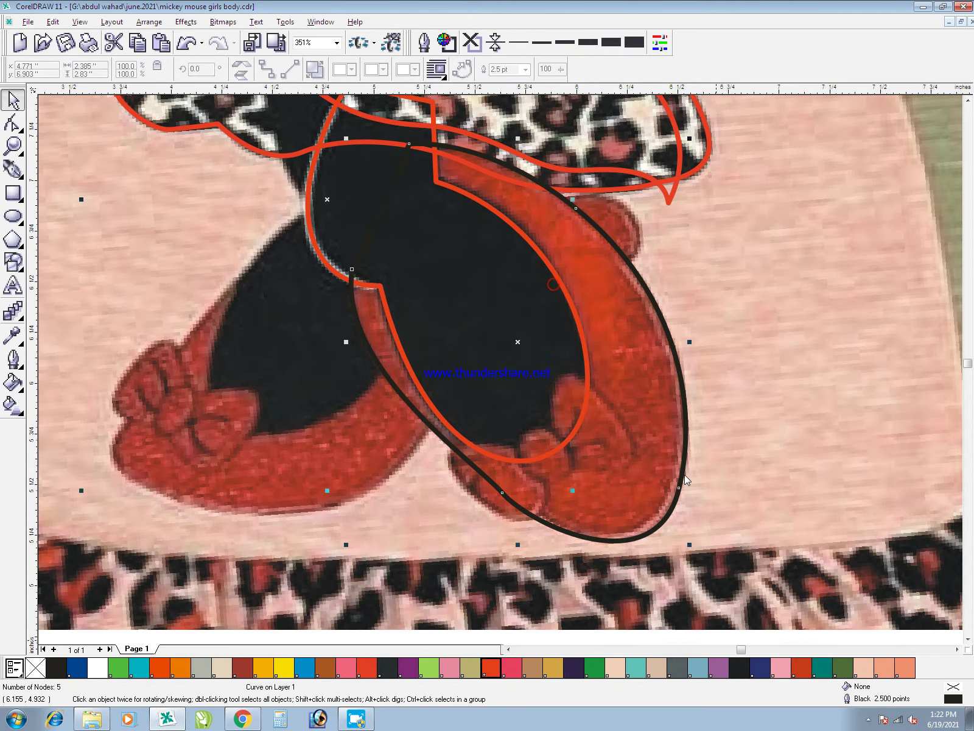
pyautogui.scroll(2, 686, 392)
pyautogui.doubleClick(560, 251)
pyautogui.doubleClick(524, 469)
pyautogui.press('space')
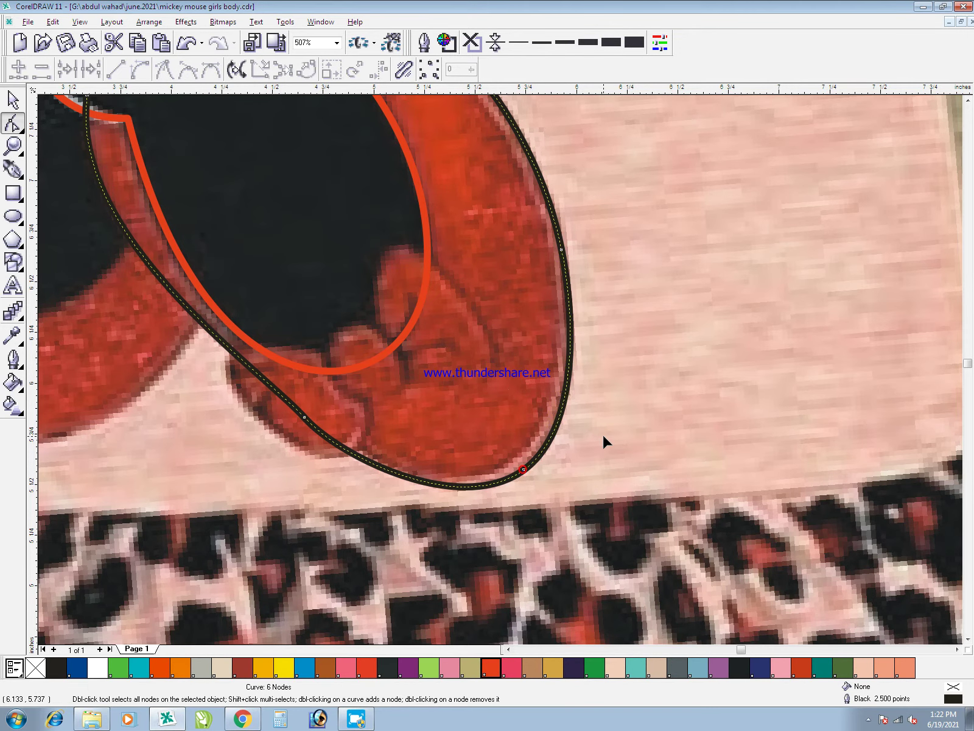
pyautogui.press('Escape')
# - Select the front leg and front shoe outlines together and send them behind the photo
pyautogui.scroll(-2, 602, 434)
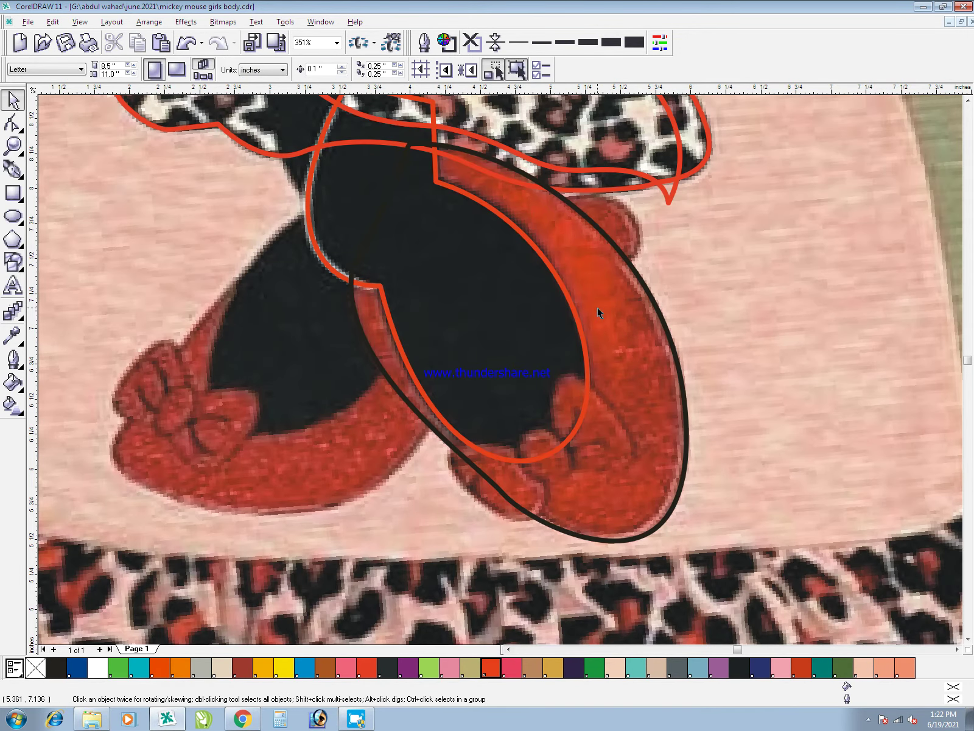
pyautogui.click(442, 192)
pyautogui.click(443, 186)
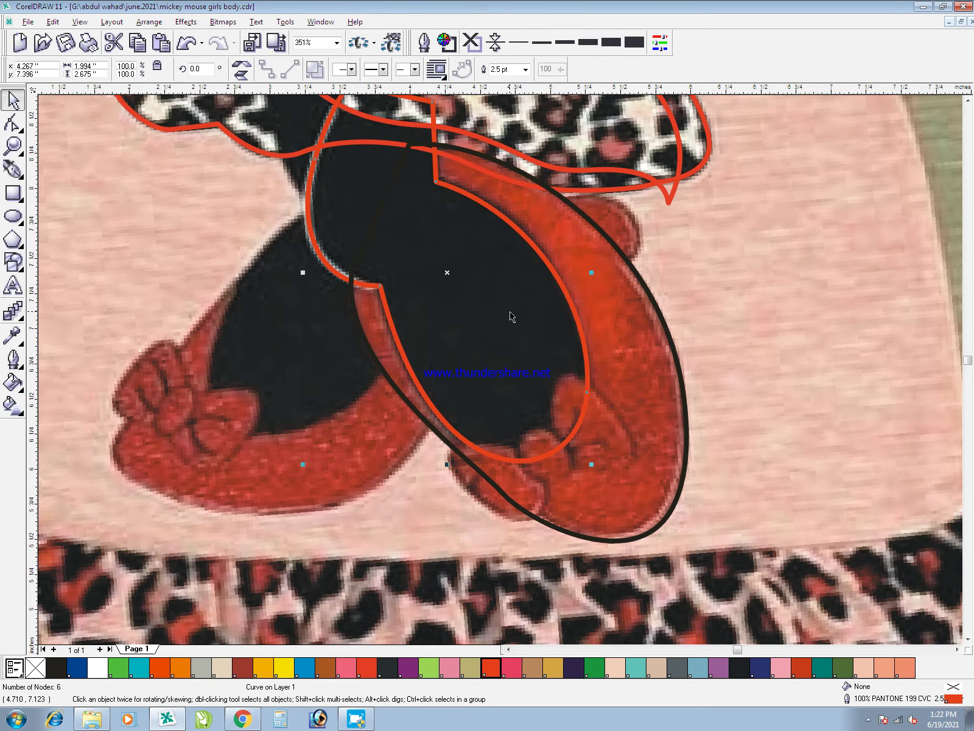
pyautogui.scroll(-3, 512, 315)
pyautogui.scroll(2, 476, 254)
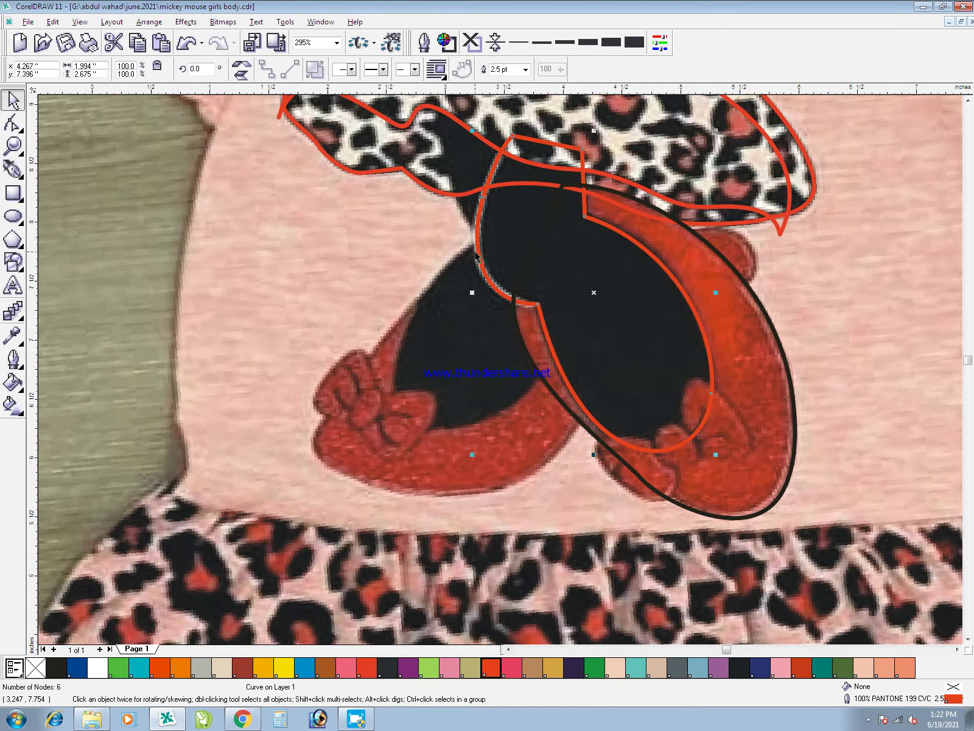
pyautogui.scroll(1, 512, 358)
pyautogui.press('F3')
pyautogui.press('F3')
pyautogui.press('F2')
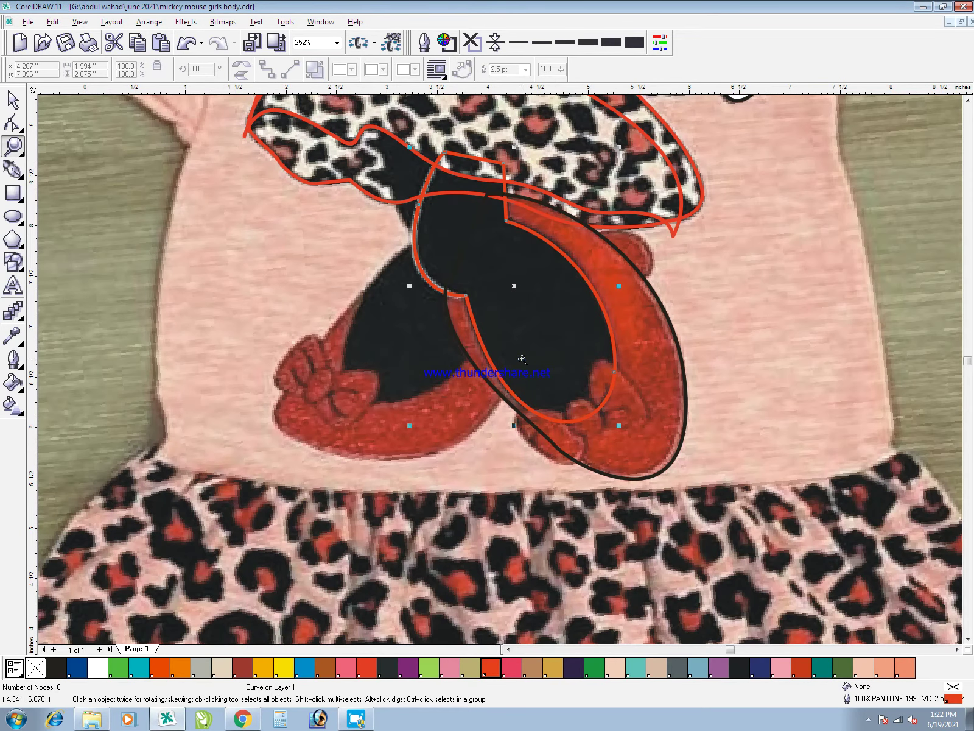
pyautogui.click(523, 369)
pyautogui.press('F3')
pyautogui.keyDown('shift'); pyautogui.click(530, 364); pyautogui.keyUp('shift')
pyautogui.moveTo(530, 364); pyautogui.dragTo(739, 437)
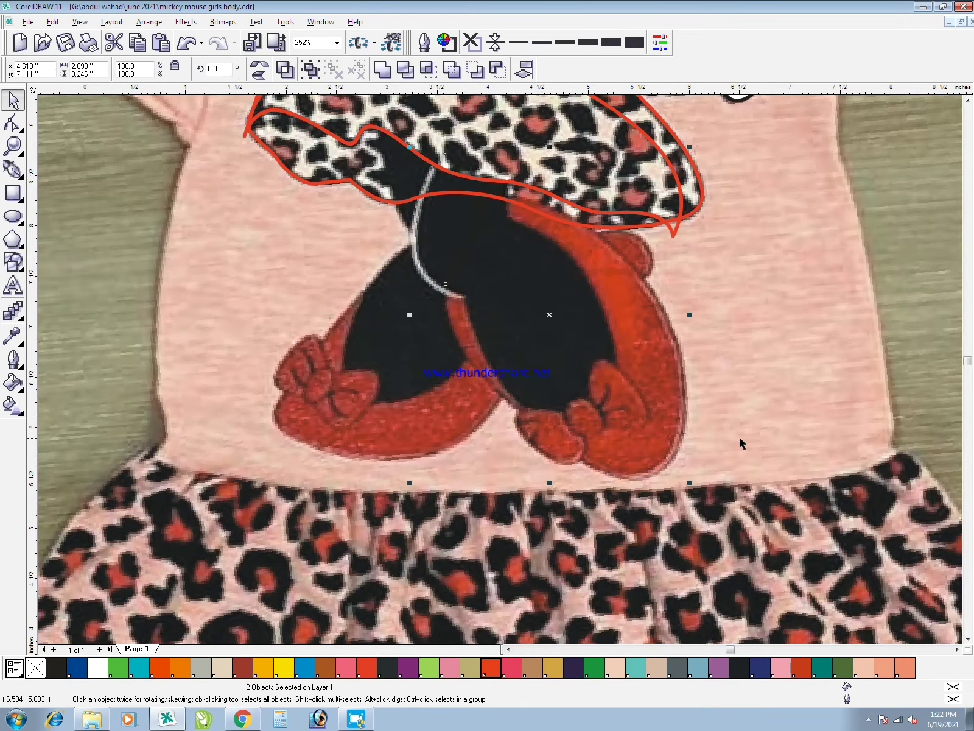
pyautogui.click(739, 438)
# - Draw a tilted ellipse about 0.39 by 0.44 inches over the knot of the front shoe's bow
pyautogui.press('F2')
pyautogui.moveTo(522, 350); pyautogui.dragTo(667, 549)
pyautogui.press('F7')
pyautogui.moveTo(495, 318); pyautogui.dragTo(500, 328)
pyautogui.click(464, 219)
pyautogui.press('space')
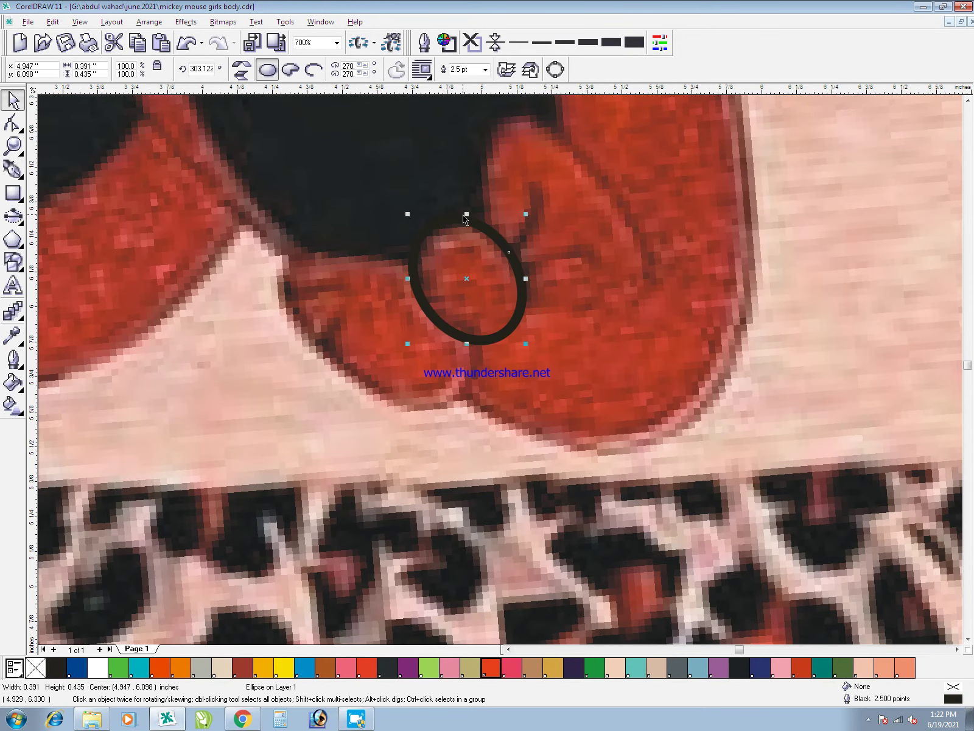
pyautogui.moveTo(466, 213); pyautogui.dragTo(466, 218)
pyautogui.click(702, 430)
# - Draw a closed Bezier outline around the right loop of the front shoe's bow, starting and ending at the knot
pyautogui.press('F3')
pyautogui.press('F2')
pyautogui.moveTo(740, 510); pyautogui.dragTo(488, 308)
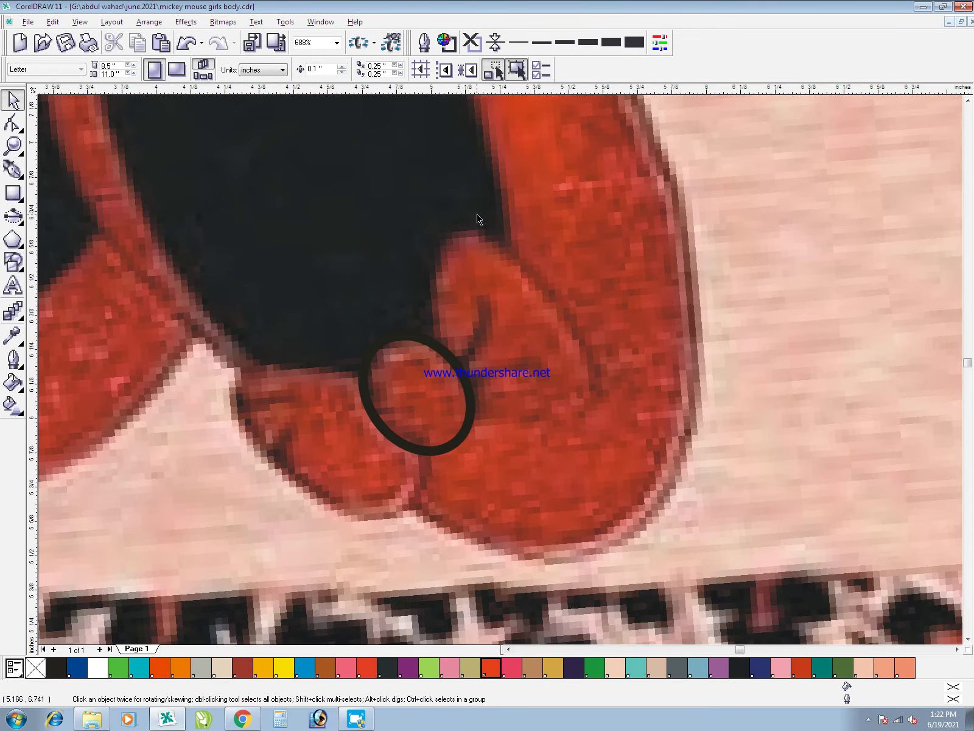
pyautogui.press('F5')
pyautogui.click(429, 359)
pyautogui.moveTo(434, 235); pyautogui.dragTo(454, 212)
pyautogui.moveTo(585, 333); pyautogui.dragTo(642, 420)
pyautogui.moveTo(448, 404); pyautogui.dragTo(345, 365)
pyautogui.click(428, 359)
pyautogui.press('space')
# - Draw two curved fold lines from the knot into the bow's right loop
pyautogui.click(480, 296)
pyautogui.moveTo(483, 325)
pyautogui.mouseDown()
pyautogui.moveTo(473, 345)
pyautogui.moveTo(510, 363)
pyautogui.mouseUp()
pyautogui.click(455, 370)
pyautogui.press('space')
pyautogui.press('space')
pyautogui.click(543, 372)
pyautogui.click(462, 386)
pyautogui.press('space')
pyautogui.click(510, 335)
# - Draw a closed Bezier outline around the left loop of the front shoe's bow, ending at the knot
pyautogui.press('F2')
pyautogui.moveTo(83, 218); pyautogui.dragTo(491, 667)
pyautogui.press('space')
pyautogui.click(602, 279)
pyautogui.moveTo(454, 269); pyautogui.dragTo(406, 286)
pyautogui.moveTo(538, 440); pyautogui.dragTo(651, 485)
pyautogui.moveTo(667, 349); pyautogui.dragTo(655, 276)
pyautogui.press('space')
pyautogui.click(648, 293)
# - Refine the bow's left loop with extra nodes along its lower edge and trim the loop with the knot ellipse
pyautogui.click(452, 380)
pyautogui.rightClick(451, 379)
pyautogui.press('F10')
pyautogui.doubleClick(451, 375)
pyautogui.moveTo(451, 375); pyautogui.dragTo(454, 363)
pyautogui.doubleClick(608, 457)
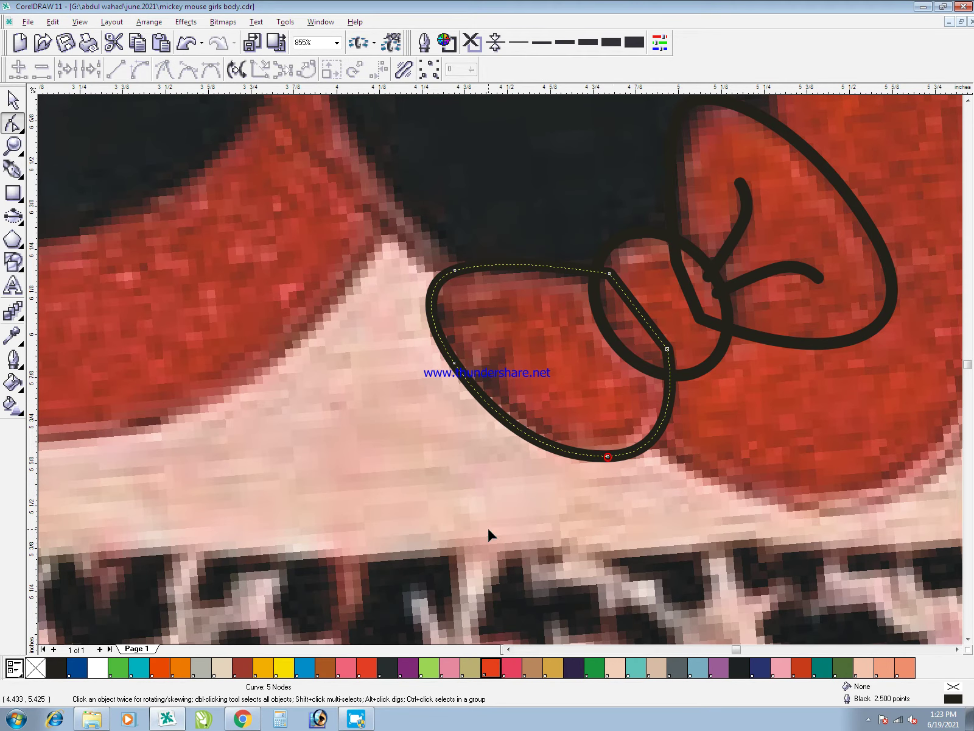
pyautogui.press('space')
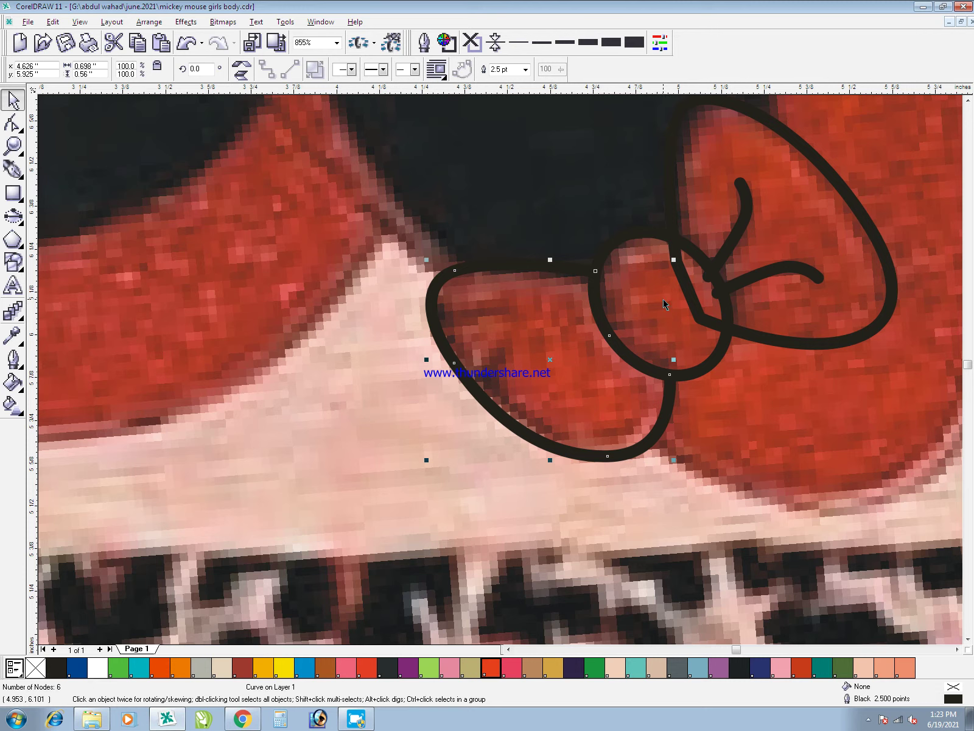
# - Trim the bow's right loop with the knot ellipse so the loop ends at the knot's edge
pyautogui.click(663, 303)
pyautogui.click(650, 234)
pyautogui.keyDown('shift'); pyautogui.click(698, 217); pyautogui.keyUp('shift')
pyautogui.press('t')
pyautogui.press('space')
pyautogui.press('space')
# - Try an orange-red fill on the bow's two loops and knot
pyautogui.click(559, 350)
pyautogui.keyDown('shift'); pyautogui.click(660, 304); pyautogui.keyUp('shift')
pyautogui.keyDown('shift'); pyautogui.click(767, 247); pyautogui.keyUp('shift')
pyautogui.press('F3')
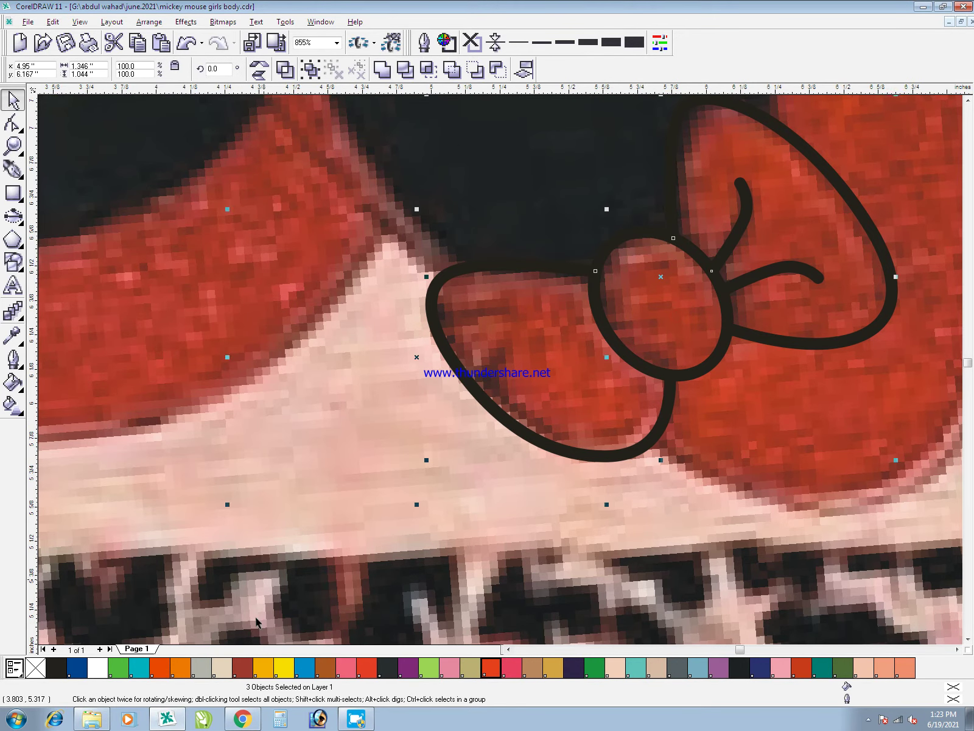
pyautogui.click(491, 665)
pyautogui.click(332, 535)
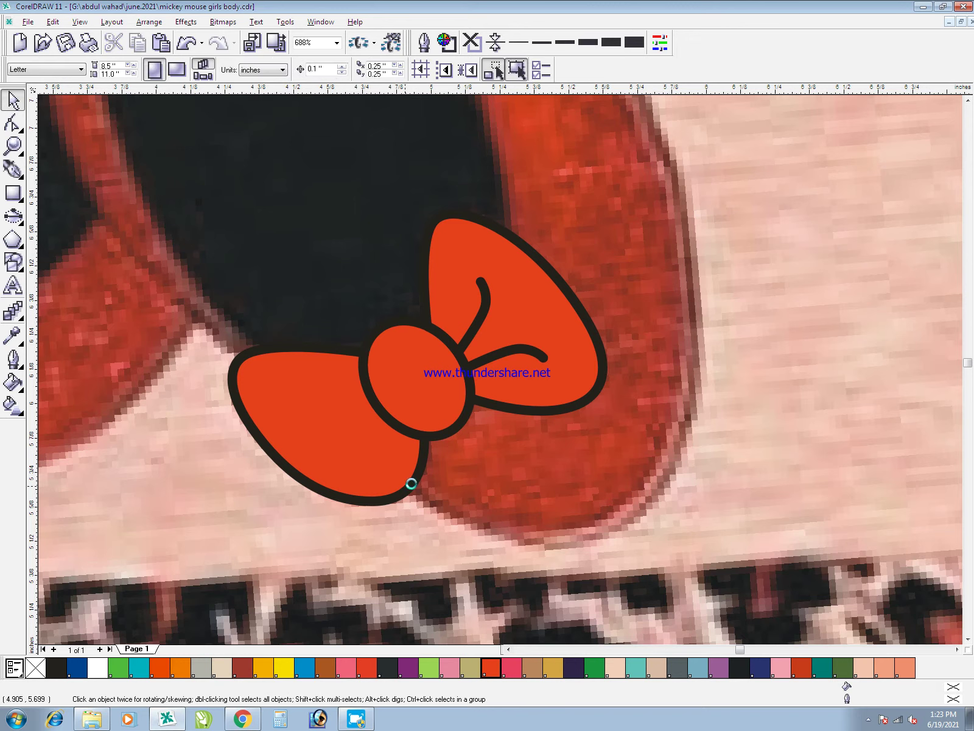
pyautogui.hotkey('ctrl', 'z')
# - Copy the right loop's two fold lines, flip the copies and place them over the bow's left loop
pyautogui.click(711, 560)
pyautogui.rightClick(559, 369)
pyautogui.moveTo(515, 337); pyautogui.dragTo(473, 382)
pyautogui.rightClick(473, 382)
pyautogui.click(363, 294)
pyautogui.rightClick(409, 293)
pyautogui.click(426, 301)
pyautogui.click(409, 283)
pyautogui.press('Delete')
pyautogui.moveTo(439, 355); pyautogui.dragTo(364, 396)
pyautogui.click(244, 69)
pyautogui.moveTo(388, 442); pyautogui.dragTo(389, 399)
pyautogui.press('Delete')
# - Place the copied fold lines inside the bow's left loop as a PowerClip
pyautogui.click(366, 478)
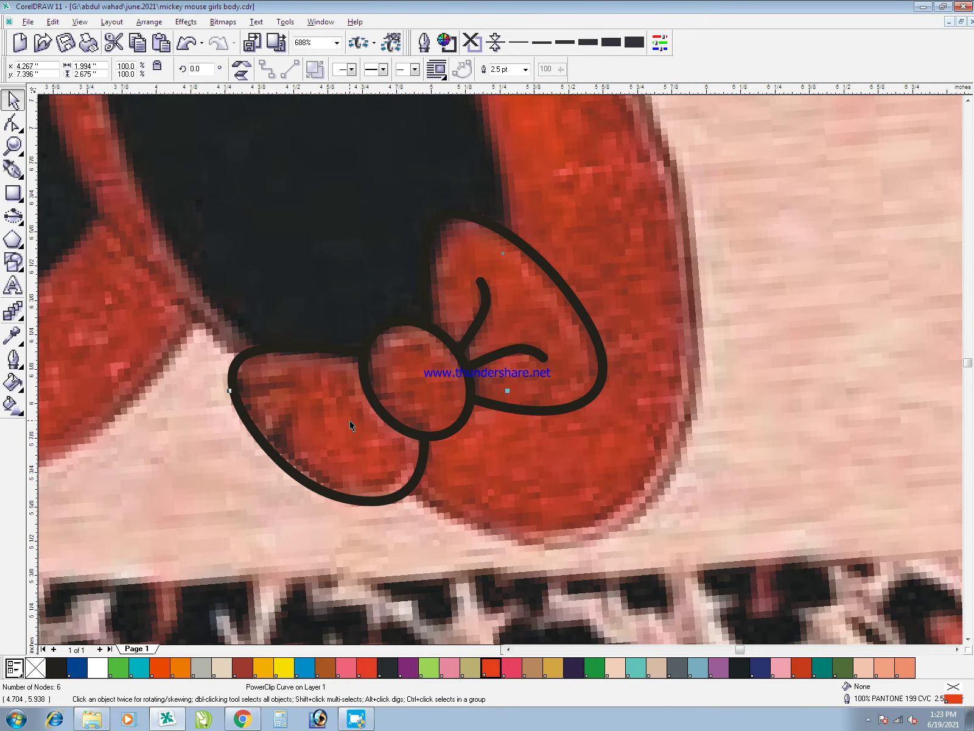
pyautogui.hotkey('ctrl', 'z')
pyautogui.hotkey('alt', 'c')
pyautogui.press('w')
pyautogui.press('p')
pyautogui.click(334, 349)
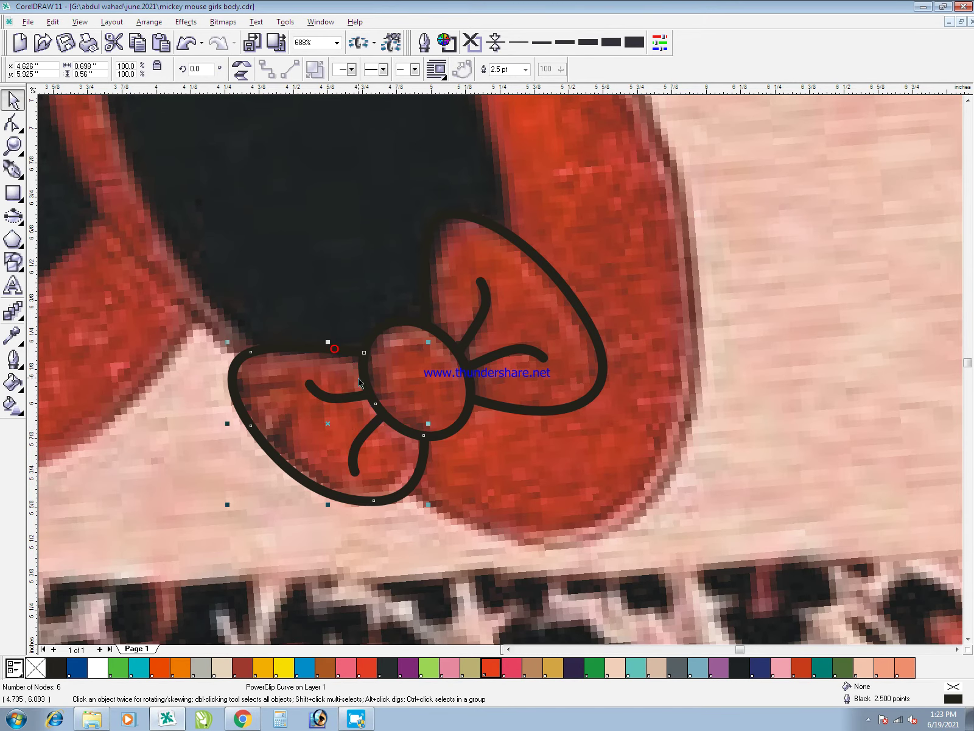
# - Fill the bow's two loops and knot with red and save the drawing
pyautogui.keyDown('shift'); pyautogui.click(405, 317); pyautogui.keyUp('shift')
pyautogui.keyDown('shift'); pyautogui.click(425, 288); pyautogui.keyUp('shift')
pyautogui.click(368, 668)
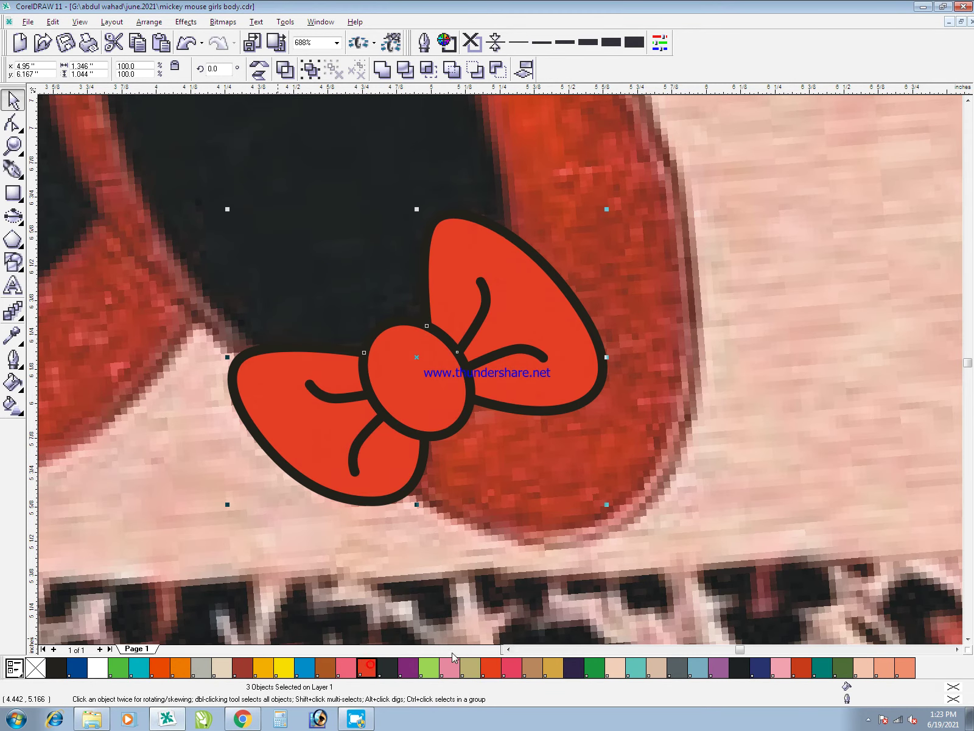
pyautogui.scroll(-2, 623, 553)
pyautogui.click(693, 523)
pyautogui.hotkey('ctrl', 's')
pyautogui.scroll(-3, 724, 537)
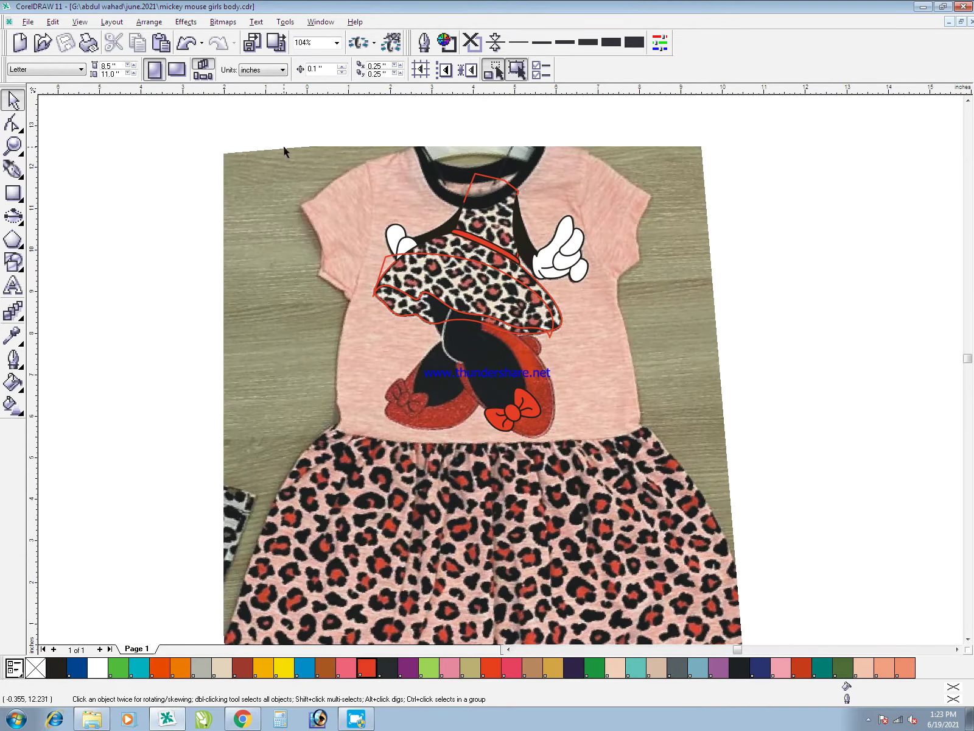
# - Bring all the traced shapes in front of the photo and save the drawing
pyautogui.moveTo(287, 139); pyautogui.dragTo(623, 507)
pyautogui.hotkey('shift', 'pageup')
pyautogui.click(622, 512)
pyautogui.press('F2')
pyautogui.moveTo(393, 263); pyautogui.dragTo(619, 490)
pyautogui.hotkey('ctrl', 's')
# - Draw the rear leg's closed Bezier outline from under the skirt around the black leg, about 1.4 by 2.7 inches
pyautogui.press('F2')
pyautogui.moveTo(171, 155); pyautogui.dragTo(317, 360)
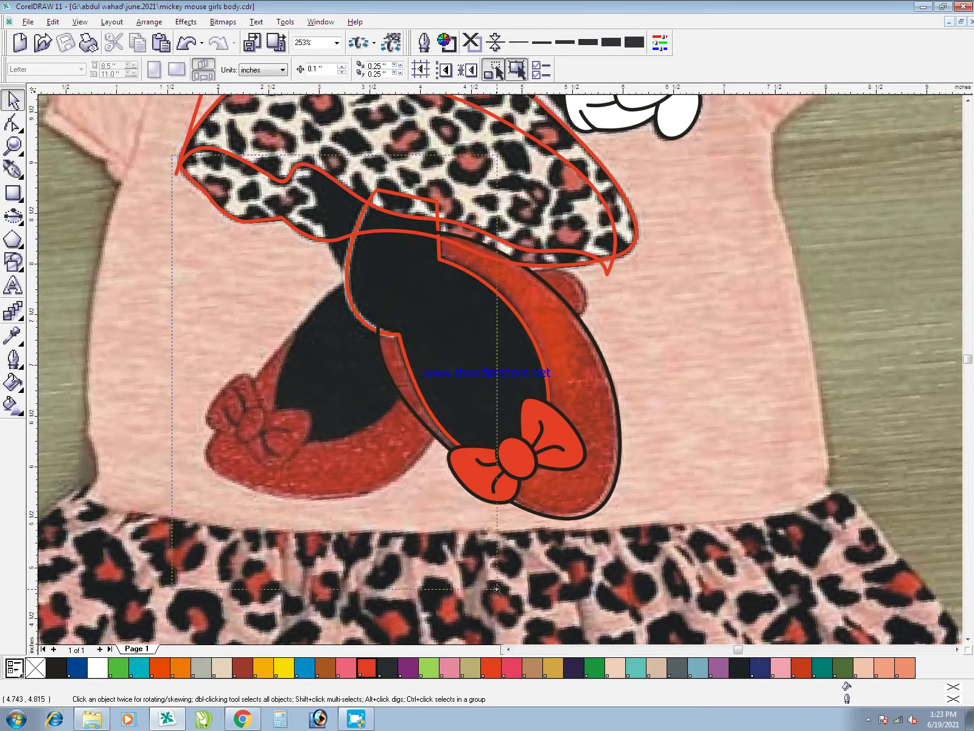
pyautogui.moveTo(497, 588); pyautogui.dragTo(497, 588)
pyautogui.press('F5')
pyautogui.click(473, 105)
pyautogui.moveTo(509, 230); pyautogui.dragTo(579, 312)
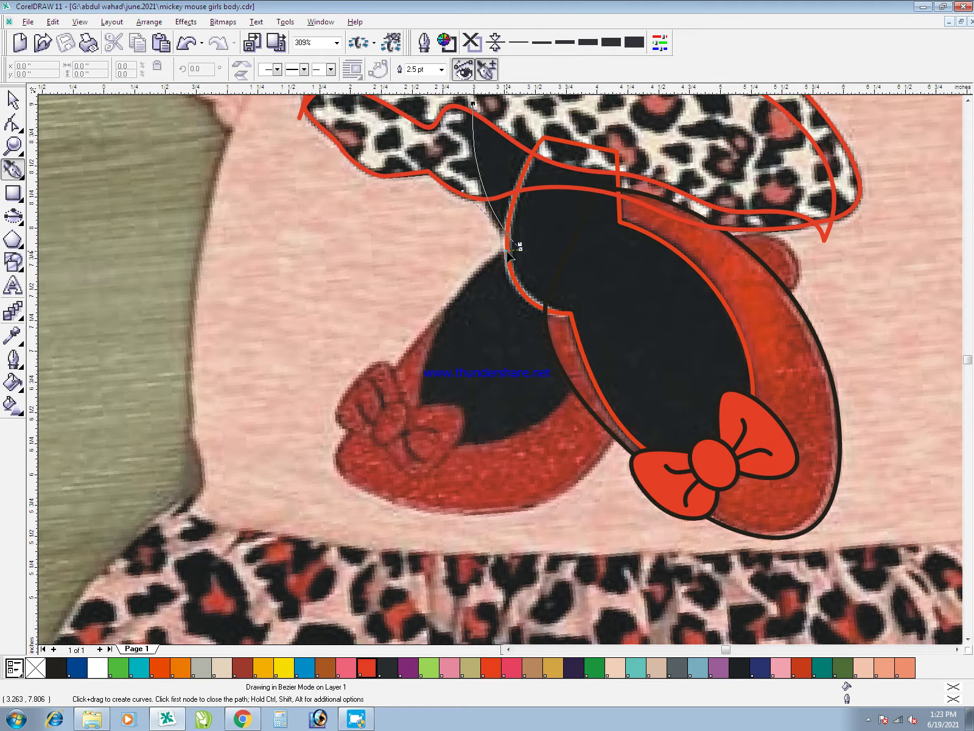
pyautogui.moveTo(517, 250); pyautogui.dragTo(515, 249)
pyautogui.moveTo(421, 403); pyautogui.dragTo(416, 513)
pyautogui.moveTo(424, 466); pyautogui.dragTo(429, 467)
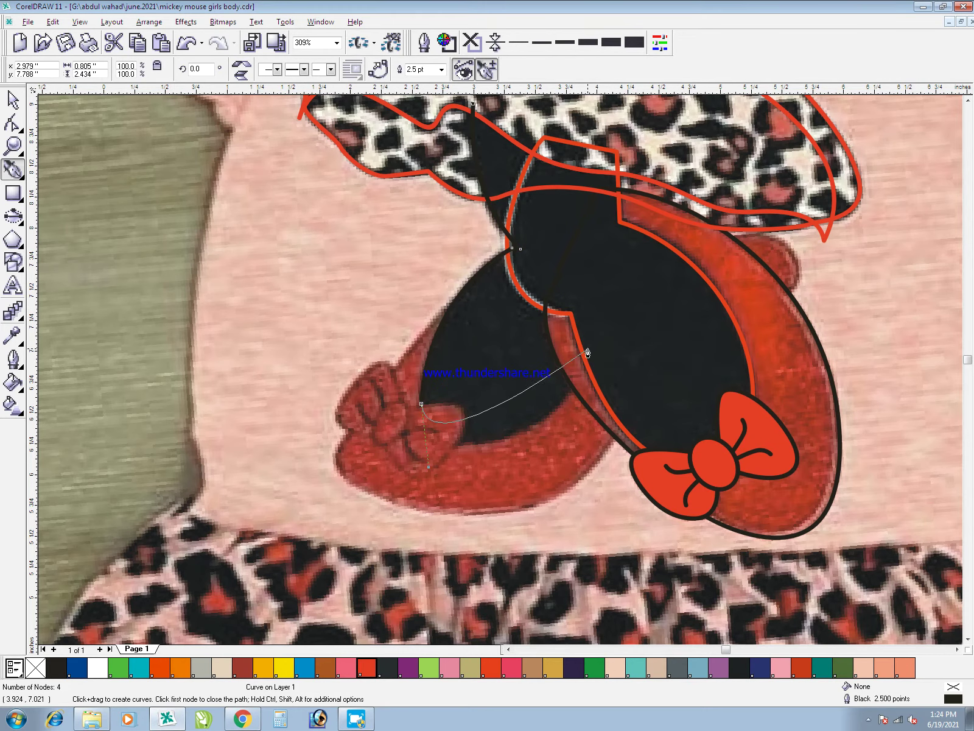
pyautogui.moveTo(583, 358); pyautogui.dragTo(617, 266)
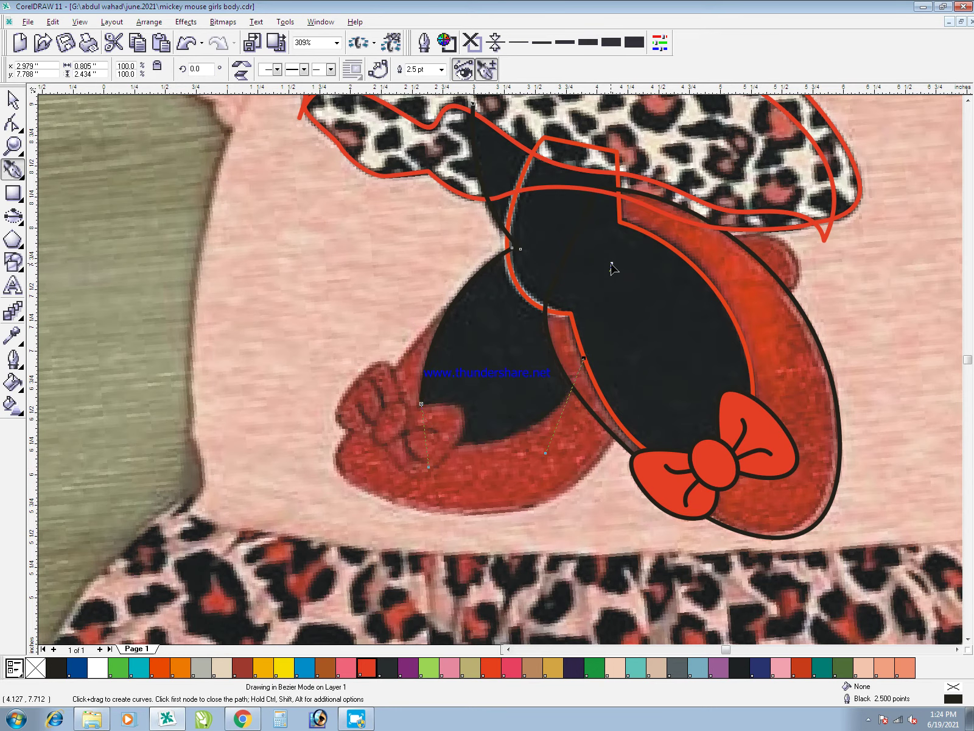
pyautogui.press('space')
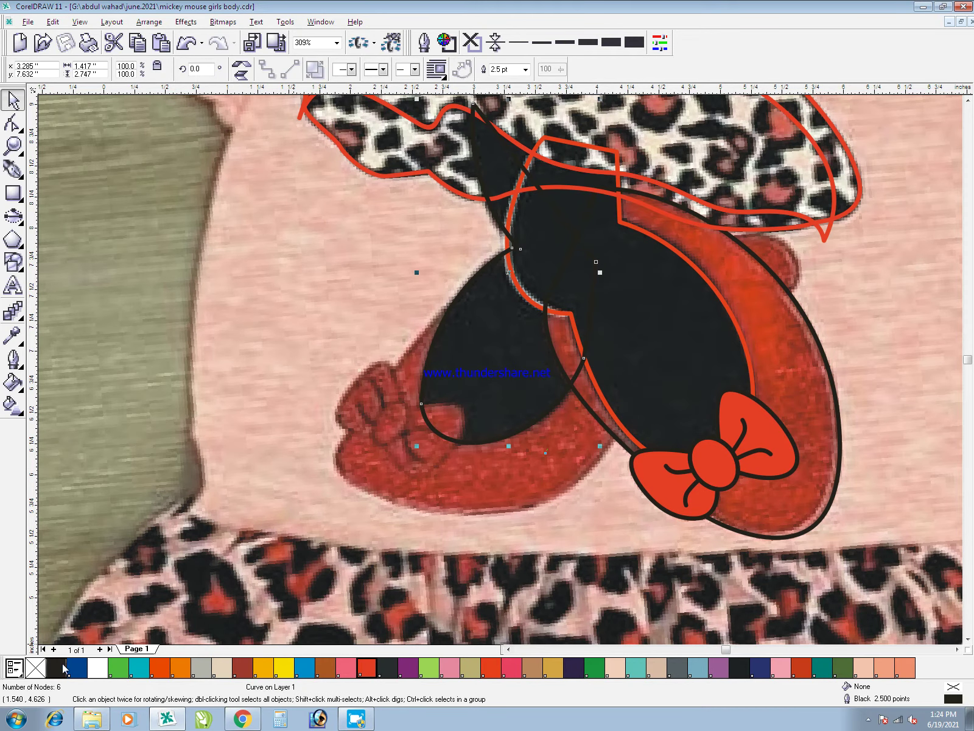
# - Add a node to the rear leg's outline and adjust the curve around the leg's lower end
pyautogui.click(61, 667)
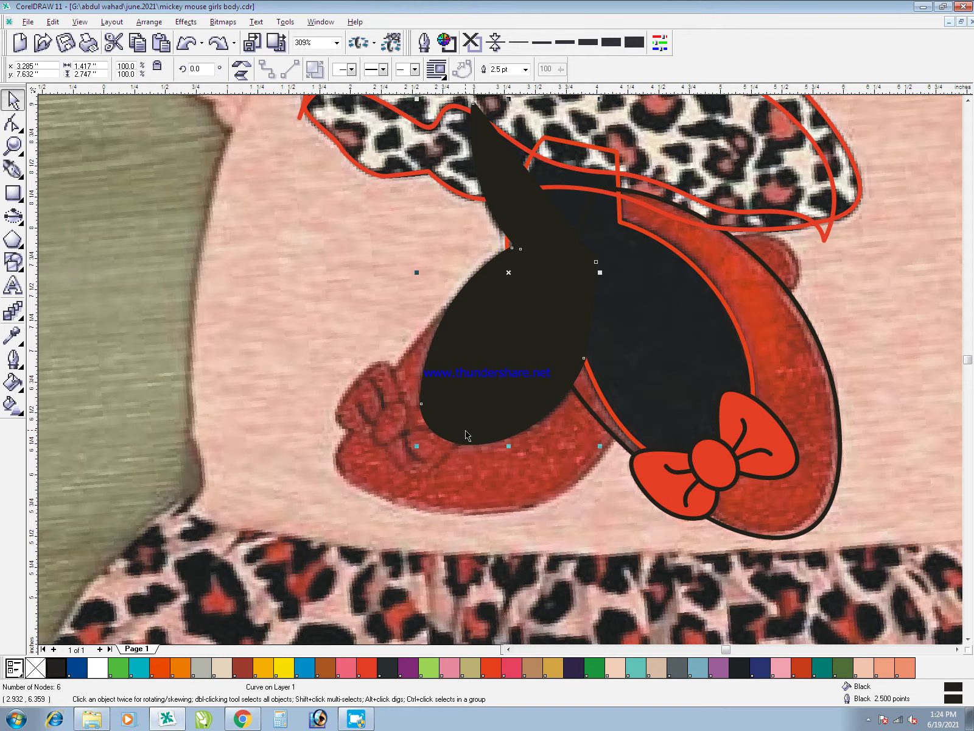
pyautogui.hotkey('ctrl', 'z')
pyautogui.press('F10')
pyautogui.doubleClick(443, 434)
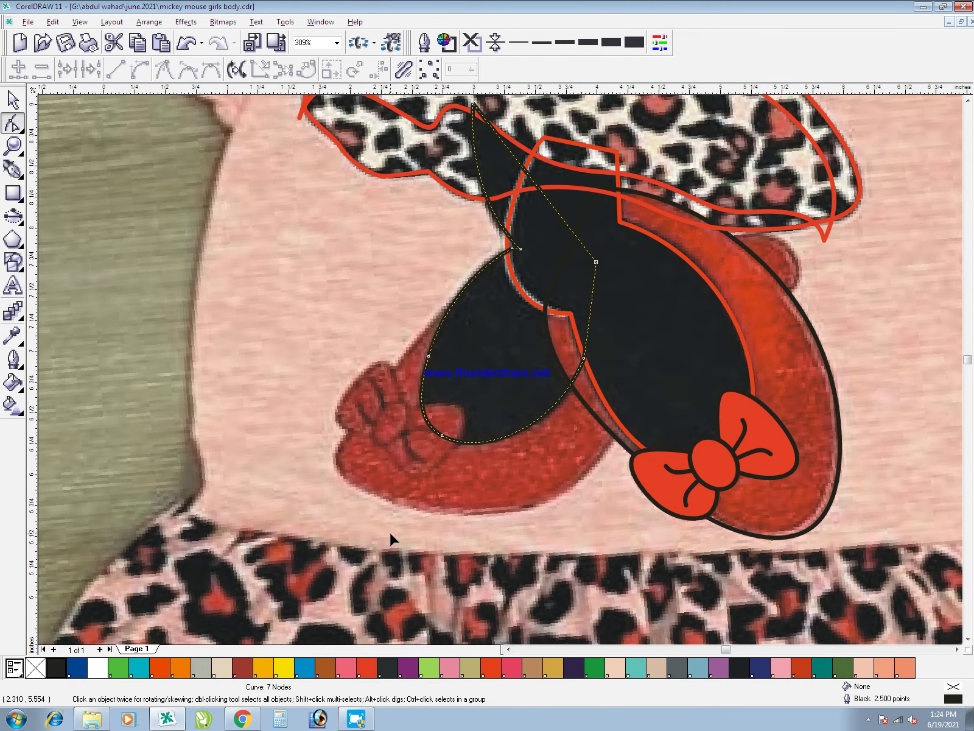
pyautogui.press('space')
# - Try reusing the front shoe's bow as a grouped copy without fill over the rear shoe's bow
pyautogui.moveTo(251, 205); pyautogui.dragTo(343, 299)
pyautogui.scroll(-1, 700, 223)
pyautogui.scroll(1, 738, 331)
pyautogui.click(641, 364)
pyautogui.keyDown('shift'); pyautogui.click(702, 339); pyautogui.keyUp('shift')
pyautogui.hotkey('ctrl', 'g')
pyautogui.moveTo(715, 333); pyautogui.dragTo(406, 331)
pyautogui.rightClick(455, 360)
pyautogui.click(34, 670)
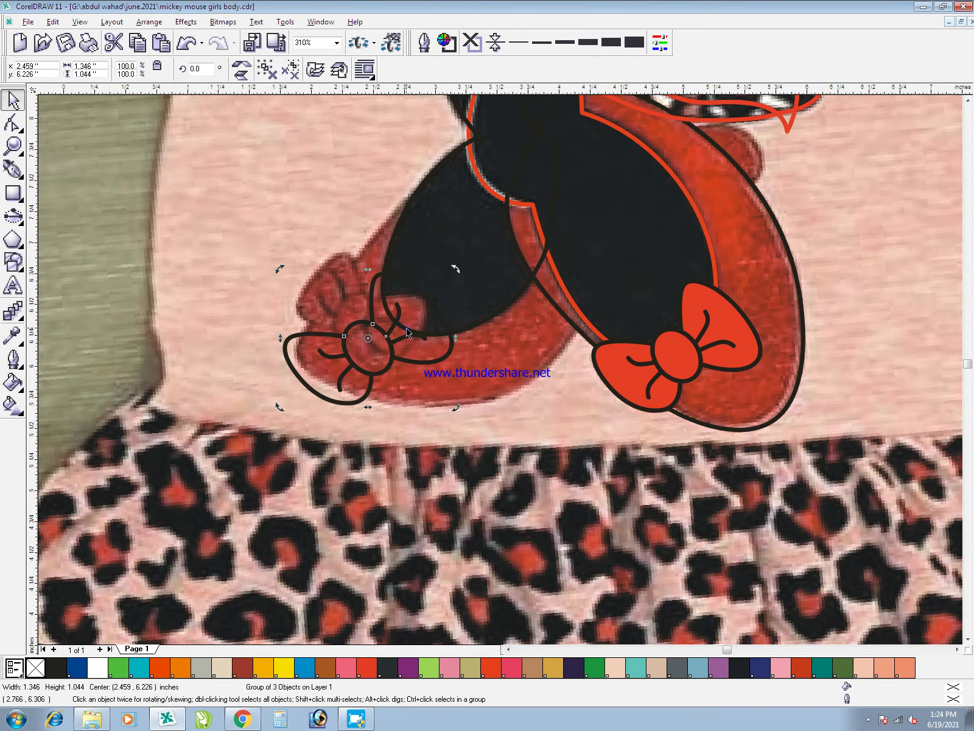
# - Try rotating, moving and scaling the copied bow to match the rear shoe's bow in the photo, then delete it
pyautogui.moveTo(458, 269); pyautogui.dragTo(441, 398)
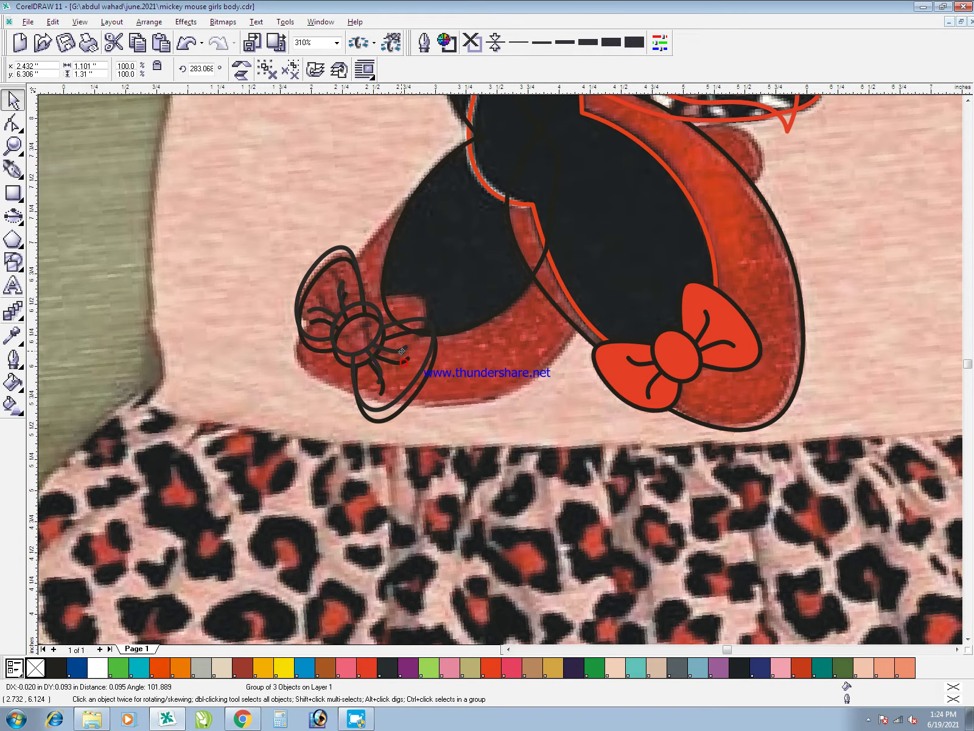
pyautogui.moveTo(440, 335); pyautogui.dragTo(405, 352)
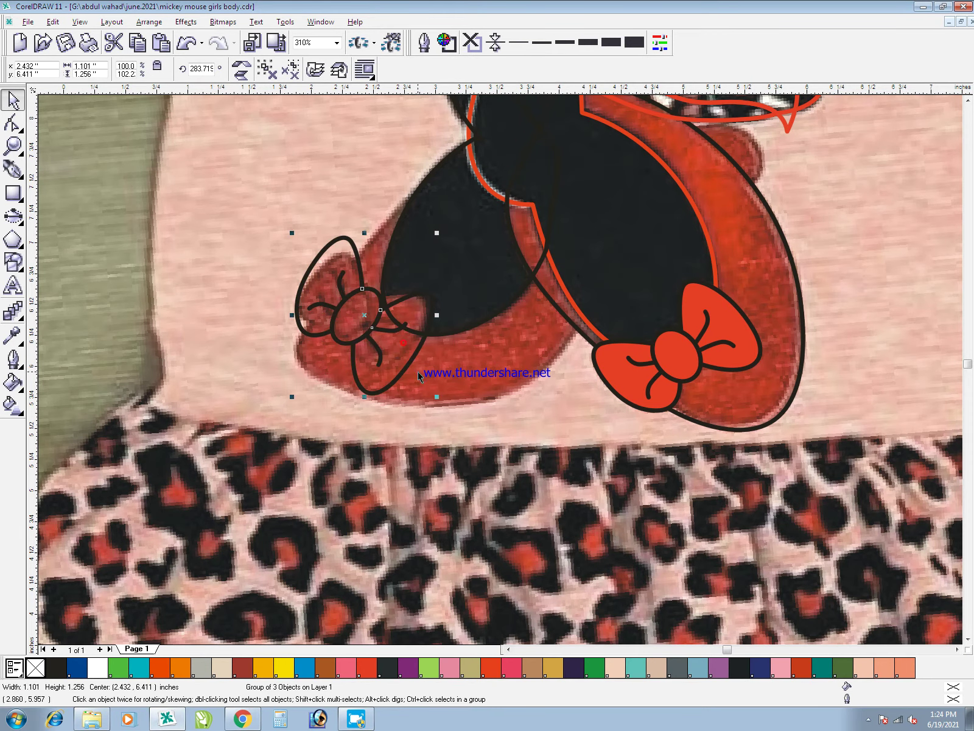
pyautogui.moveTo(436, 402); pyautogui.dragTo(425, 383)
pyautogui.click(373, 335)
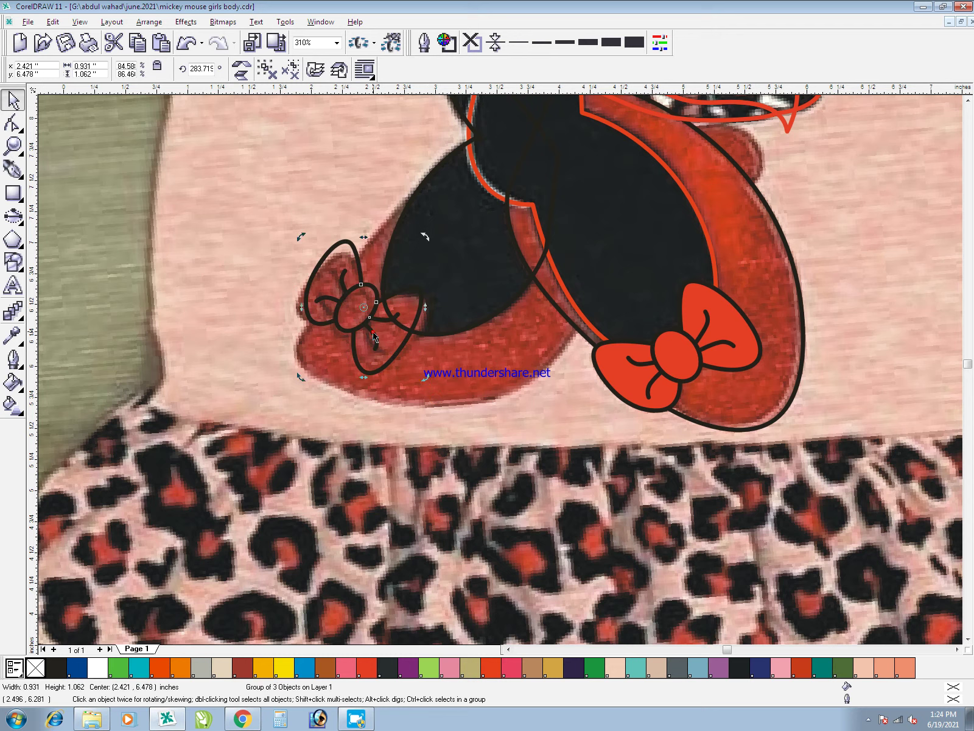
pyautogui.press('Delete')
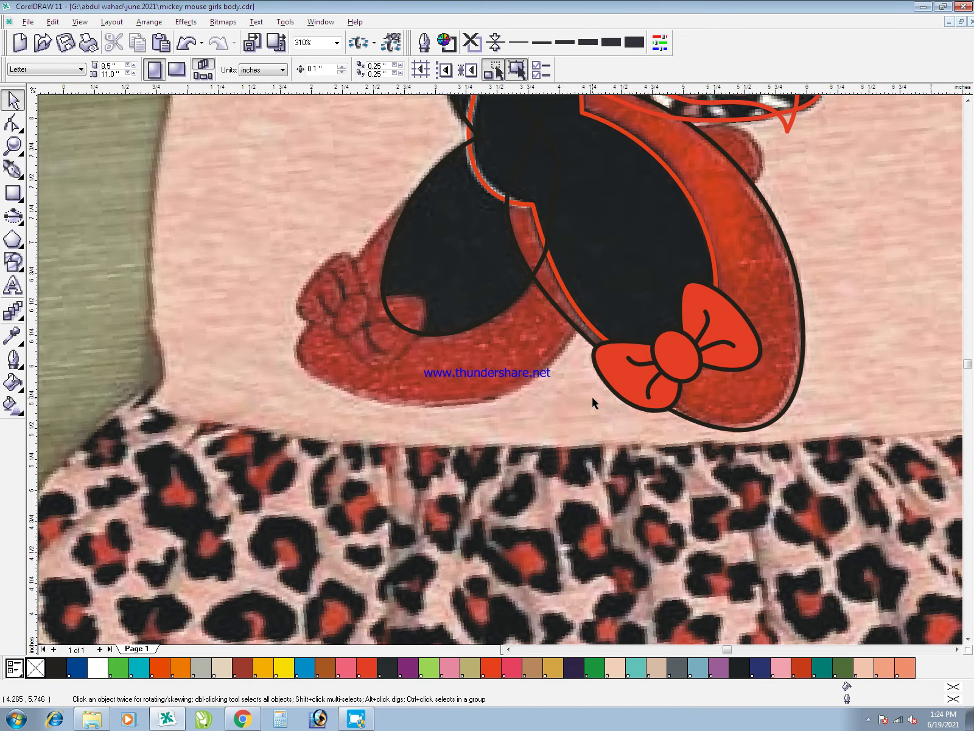
# - Draw a tilted ellipse around the knot of the rear shoe's bow
pyautogui.press('F2')
pyautogui.moveTo(302, 246); pyautogui.dragTo(471, 490)
pyautogui.press('F7')
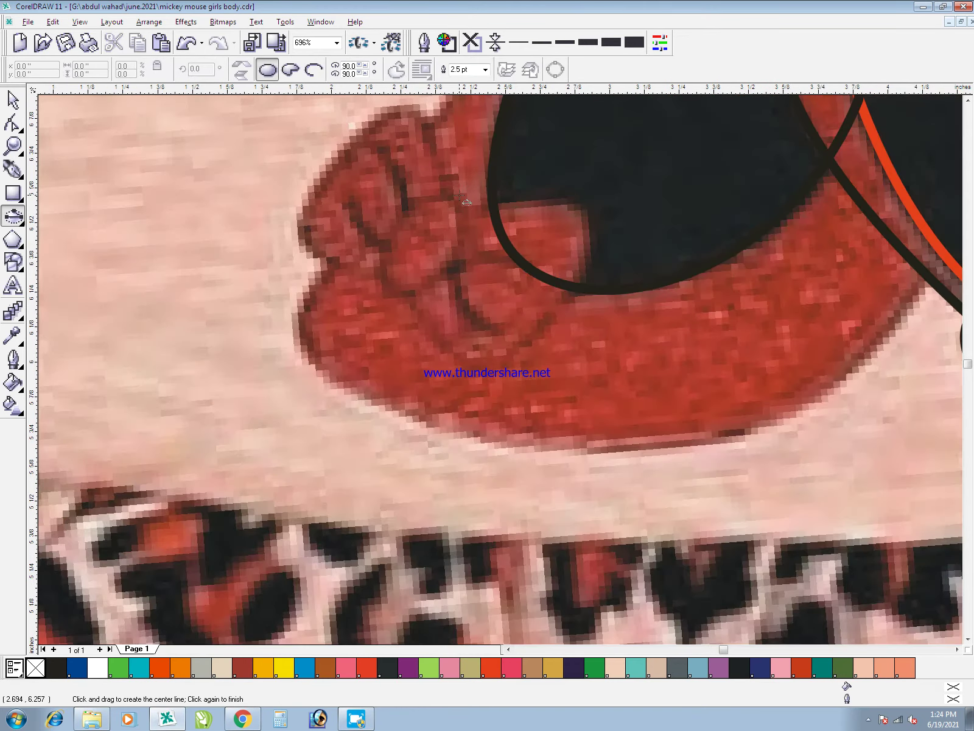
pyautogui.moveTo(400, 270); pyautogui.dragTo(387, 289)
pyautogui.click(420, 311)
pyautogui.press('space')
# - Trace the right loop of the rear shoe's bow as a closed Bezier curve starting and ending inside the knot
pyautogui.press('F5')
pyautogui.click(440, 210)
pyautogui.press('space')
pyautogui.press('space')
pyautogui.click(440, 222)
pyautogui.moveTo(585, 205); pyautogui.dragTo(626, 224)
pyautogui.moveTo(477, 373); pyautogui.dragTo(407, 369)
pyautogui.moveTo(411, 280); pyautogui.dragTo(411, 268)
pyautogui.click(439, 222)
# - Trim the right loop of the rear shoe's bow with the knot ellipse
pyautogui.press('space')
pyautogui.click(422, 241)
pyautogui.keyDown('shift'); pyautogui.click(471, 278); pyautogui.keyUp('shift')
pyautogui.hotkey('alt', 'a')
pyautogui.press('p')
pyautogui.press('t')
# - Draw two curved fold lines in the right loop of the rear shoe's bow and PowerClip them inside it
pyautogui.press('space')
pyautogui.click(446, 254)
pyautogui.click(526, 260)
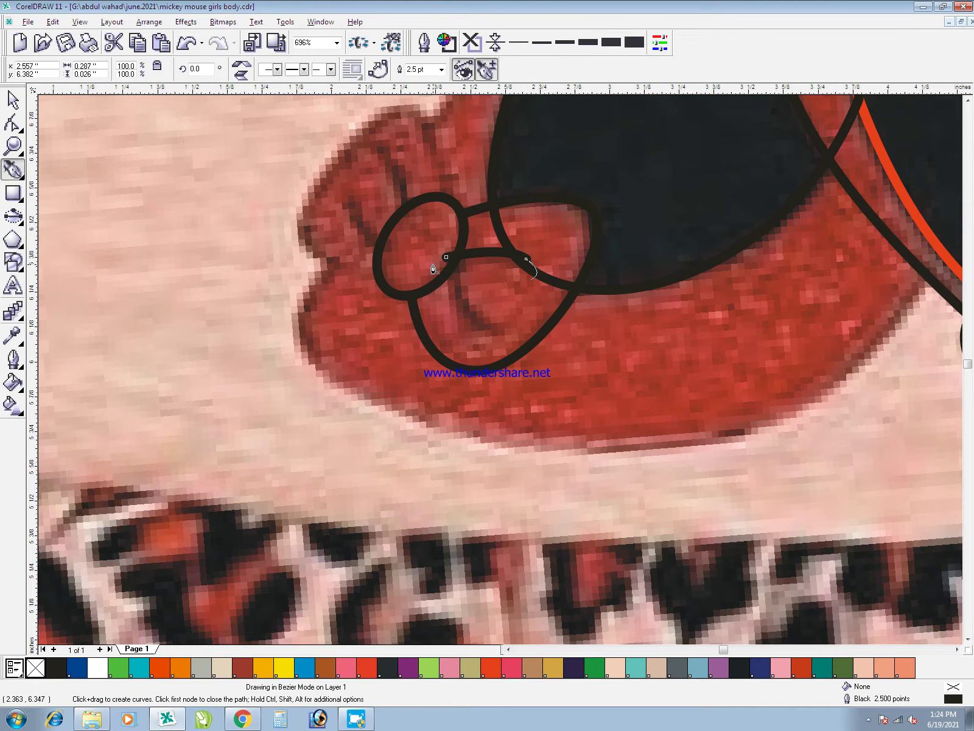
pyautogui.moveTo(498, 333); pyautogui.dragTo(537, 336)
pyautogui.press('space')
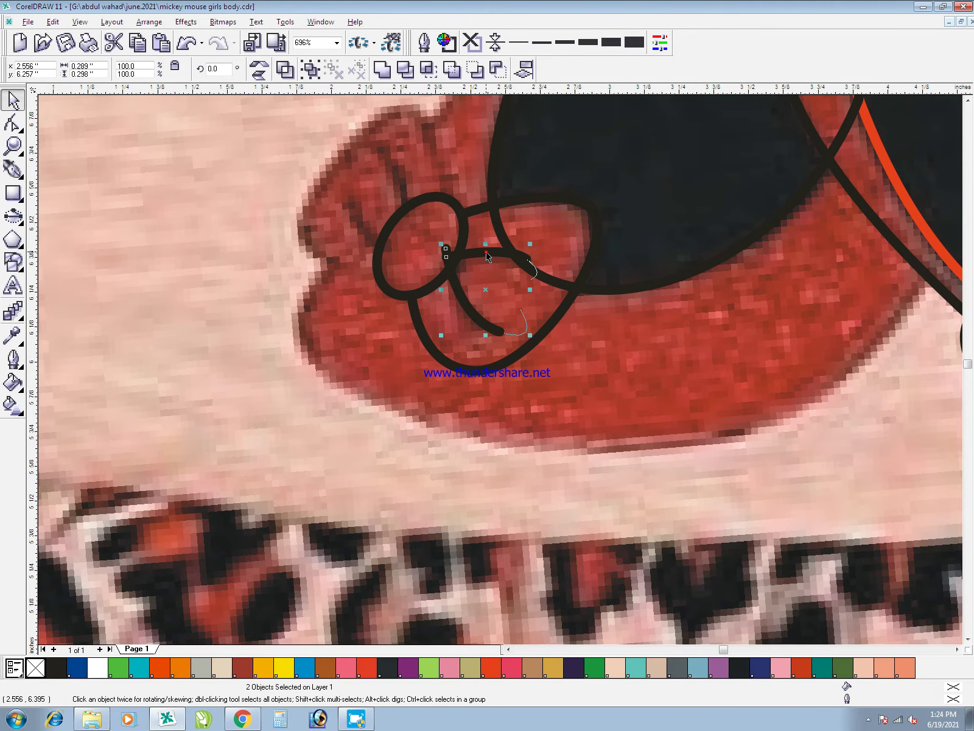
pyautogui.press('F2')
pyautogui.moveTo(535, 439); pyautogui.dragTo(324, 131)
pyautogui.press('space')
pyautogui.press('F3')
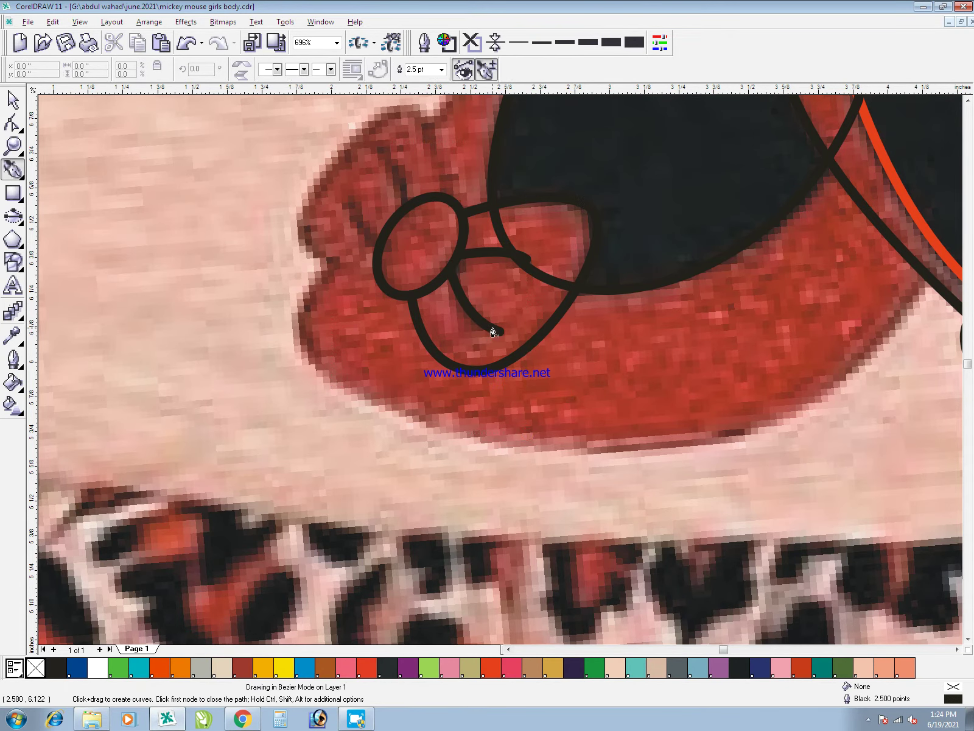
# - Trace the left loop of the rear shoe's bow as a closed Bezier curve, about 0.5 by 0.6 inches
pyautogui.press('F2')
pyautogui.moveTo(608, 420)
pyautogui.mouseDown()
pyautogui.moveTo(344, 174)
pyautogui.moveTo(301, 84)
pyautogui.mouseUp()
pyautogui.press('space')
pyautogui.click(395, 401)
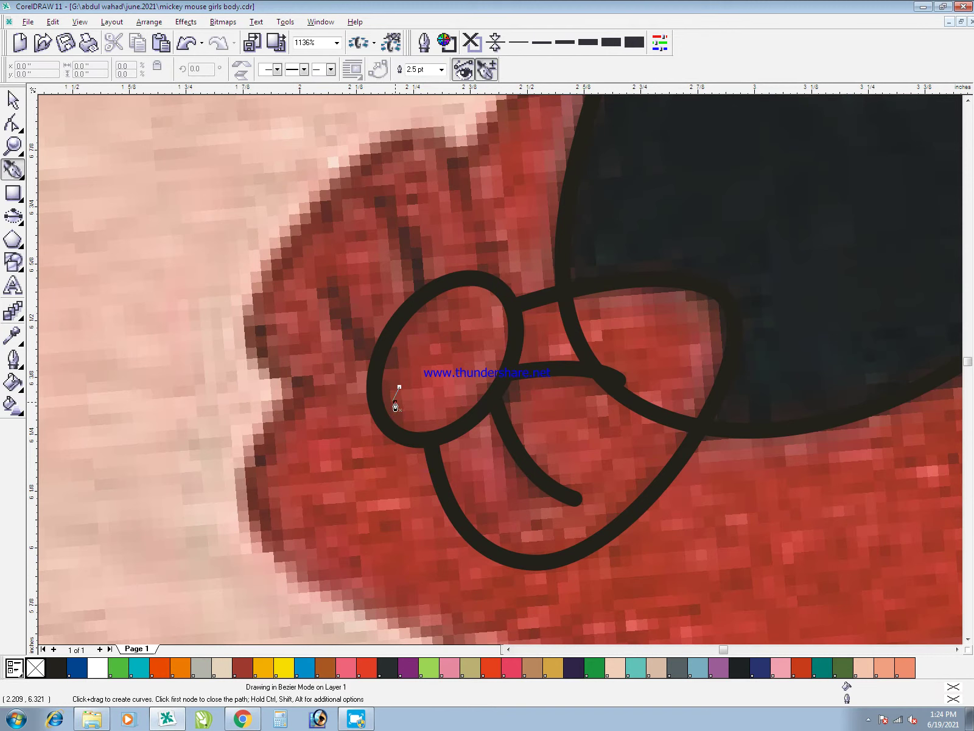
pyautogui.moveTo(263, 287); pyautogui.dragTo(323, 159)
pyautogui.moveTo(460, 153); pyautogui.dragTo(488, 215)
pyautogui.click(487, 316)
pyautogui.press('space')
# - Trim the left loop of the rear shoe's bow with the knot ellipse
pyautogui.click(496, 392)
pyautogui.keyDown('shift'); pyautogui.click(461, 341); pyautogui.keyUp('shift')
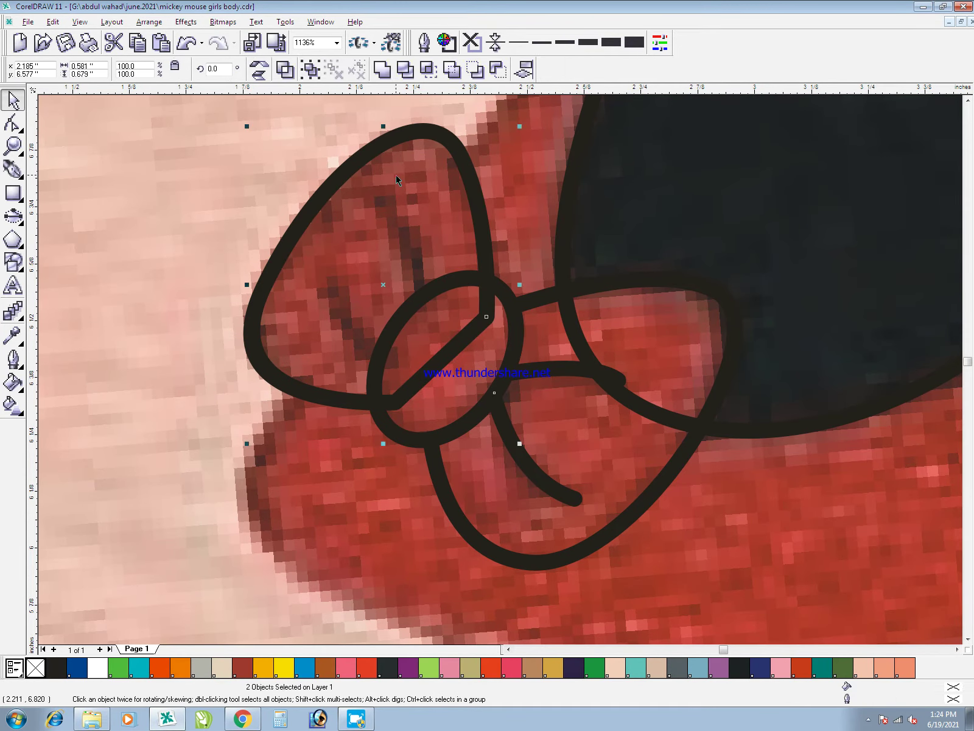
pyautogui.hotkey('alt', 'a')
pyautogui.press('p')
pyautogui.press('t')
# - Draw two curved fold lines from the knot into the left loop of the rear shoe's bow
pyautogui.press('space')
pyautogui.click(384, 207)
pyautogui.moveTo(425, 303)
pyautogui.mouseDown()
pyautogui.moveTo(425, 356)
pyautogui.moveTo(504, 390)
pyautogui.mouseUp()
pyautogui.press('space')
pyautogui.press('space')
pyautogui.click(332, 295)
# - Combine the two left fold lines and place them inside the rear shoe's left bow loop as a PowerClip
pyautogui.press('space')
pyautogui.keyDown('shift'); pyautogui.click(400, 225); pyautogui.keyUp('shift')
pyautogui.hotkey('ctrl', 'l')
pyautogui.hotkey('alt', 'c')
pyautogui.press('w')
pyautogui.press('p')
pyautogui.click(427, 214)
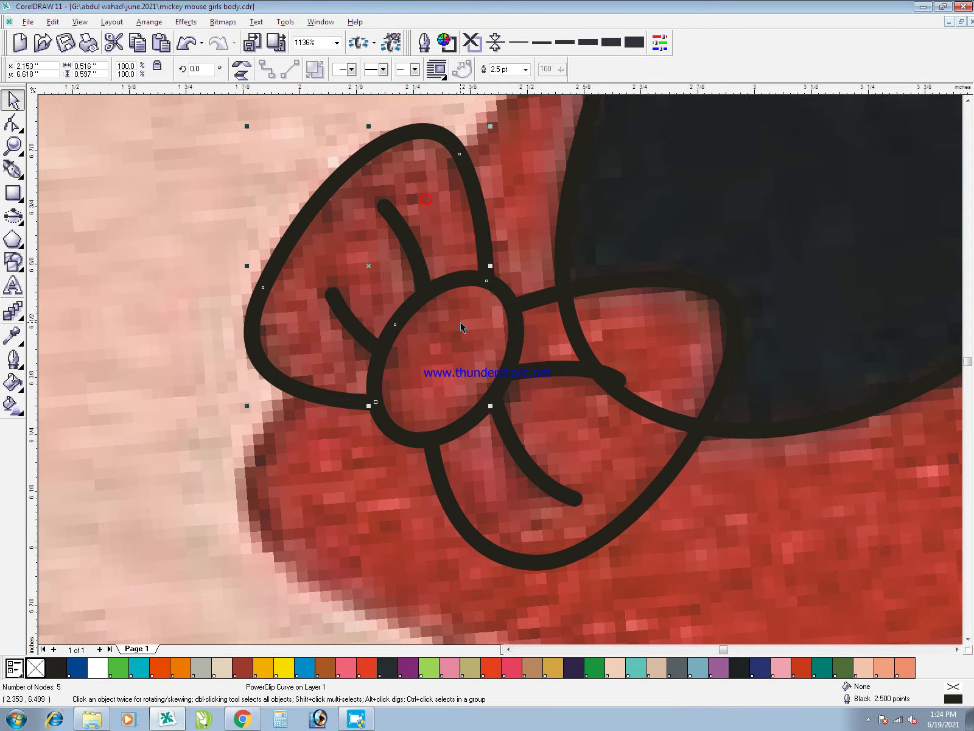
# - Fill the two loops and the knot of the rear shoe's bow with red
pyautogui.click(459, 324)
pyautogui.keyDown('shift'); pyautogui.click(449, 236); pyautogui.keyUp('shift')
pyautogui.keyDown('shift'); pyautogui.click(487, 432); pyautogui.keyUp('shift')
pyautogui.press('F3')
pyautogui.press('F3')
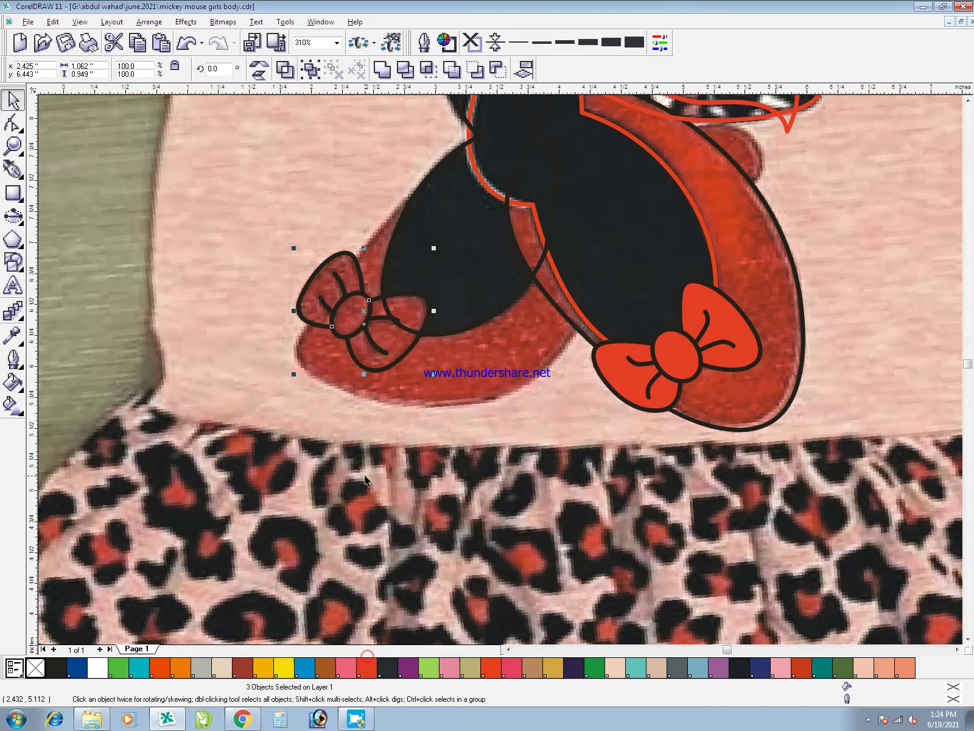
pyautogui.click(366, 668)
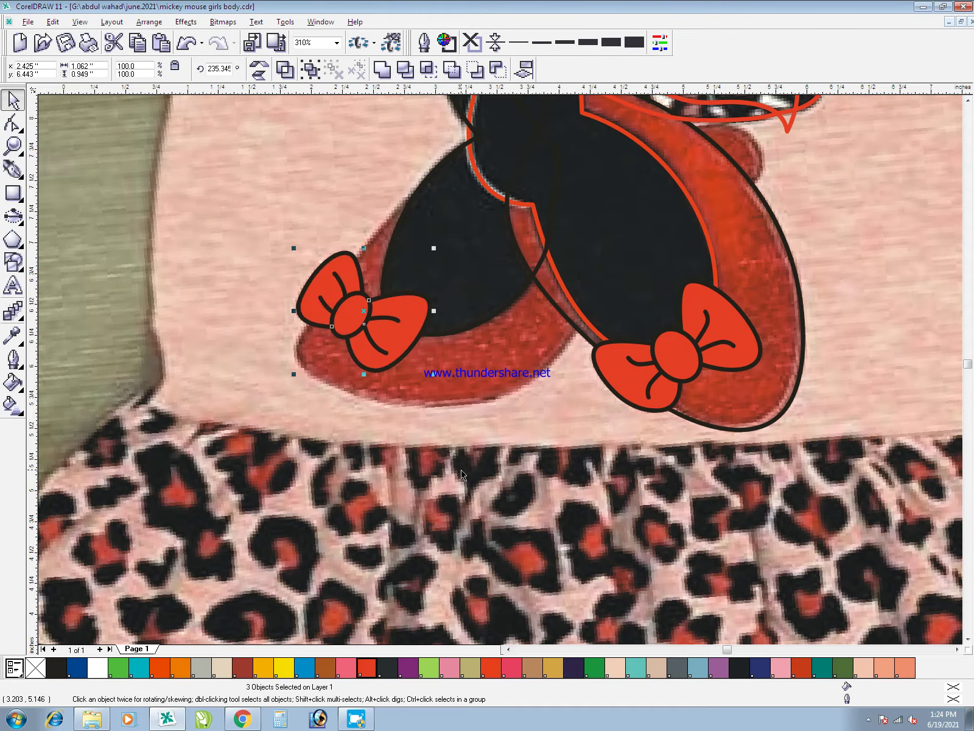
pyautogui.press('Escape')
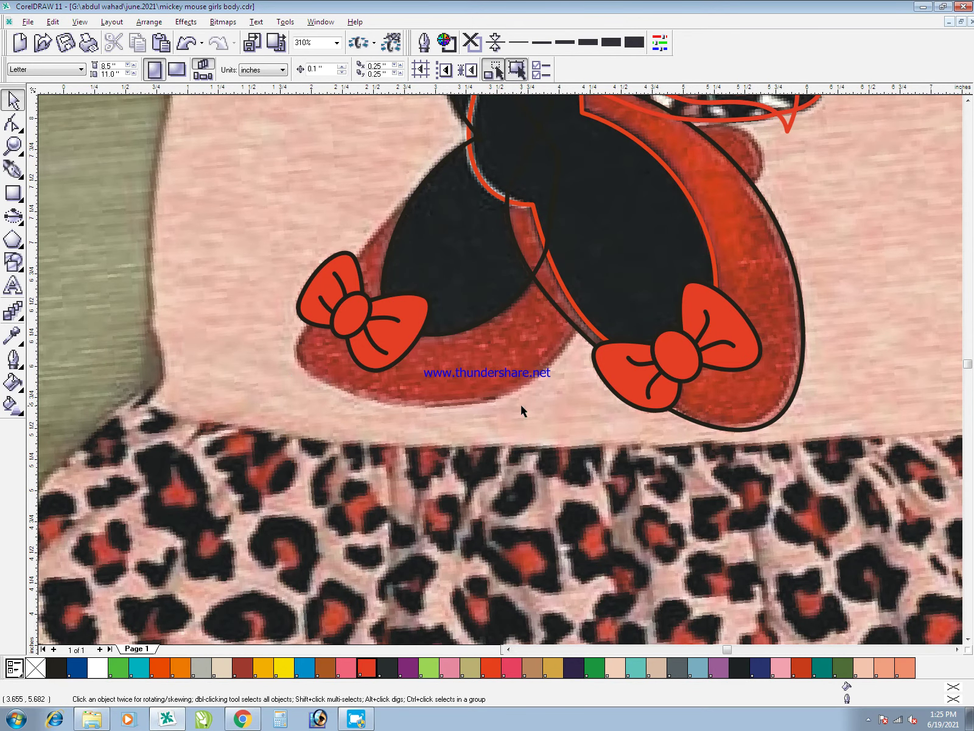
# - Trace the rear shoe, including the heel showing behind the front shoe, as one closed Bezier outline about 3.7 by 2.2 inches
pyautogui.press('F2')
pyautogui.moveTo(670, 531); pyautogui.dragTo(211, 61)
pyautogui.press('F5')
pyautogui.click(489, 241)
pyautogui.press('space')
pyautogui.press('space')
pyautogui.click(498, 221)
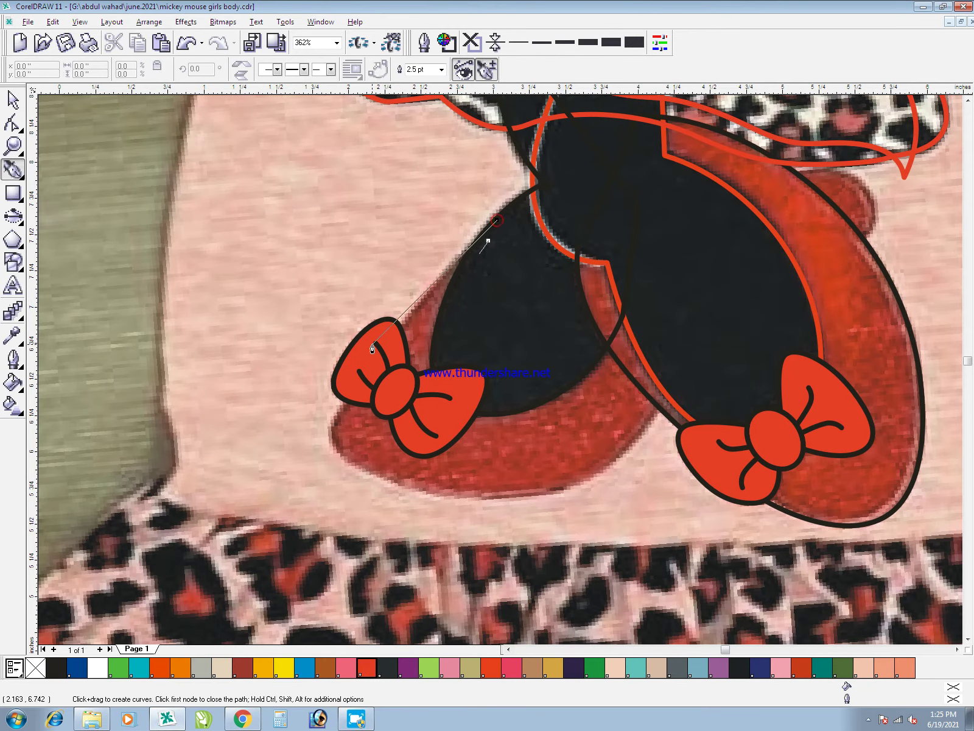
pyautogui.moveTo(384, 350); pyautogui.dragTo(440, 501)
pyautogui.moveTo(667, 385); pyautogui.dragTo(716, 242)
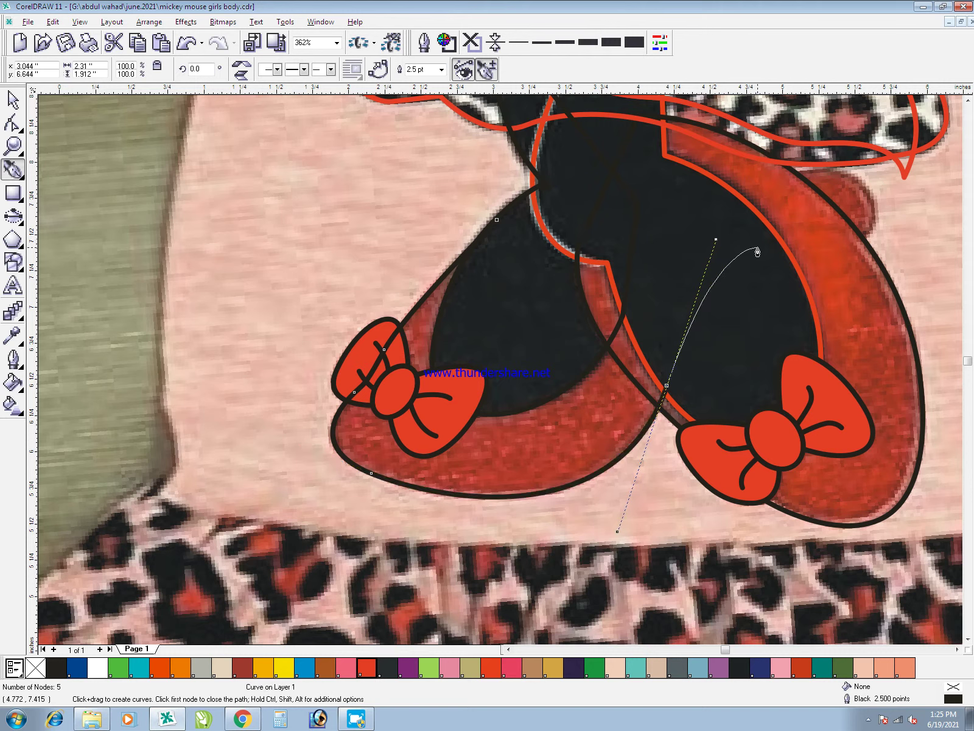
pyautogui.moveTo(854, 239); pyautogui.dragTo(888, 226)
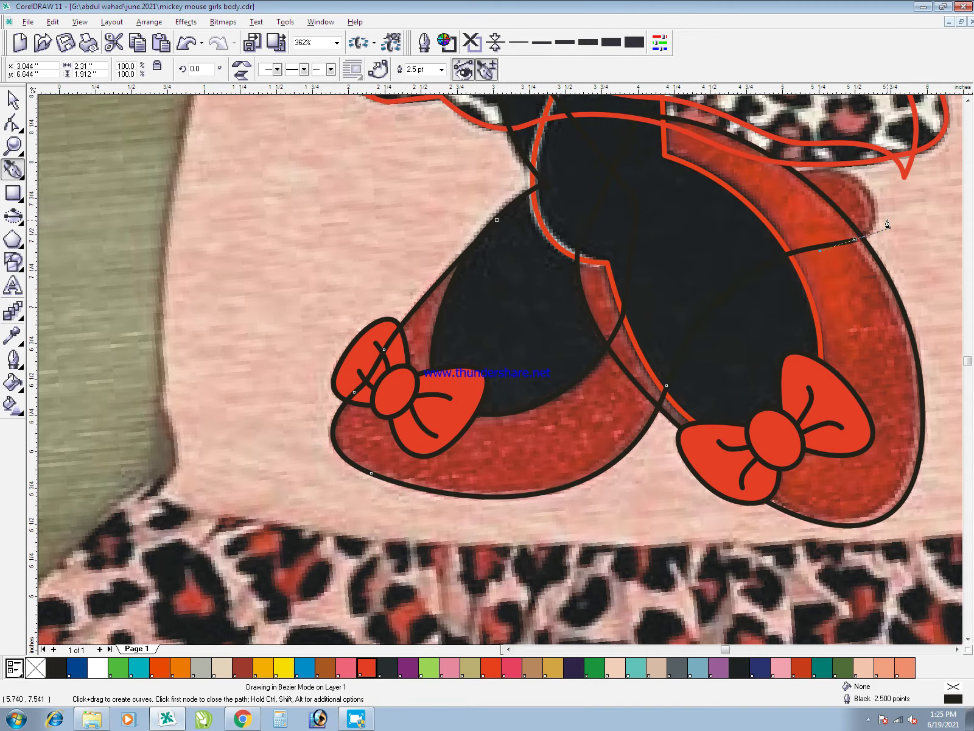
pyautogui.moveTo(765, 185); pyautogui.dragTo(650, 230)
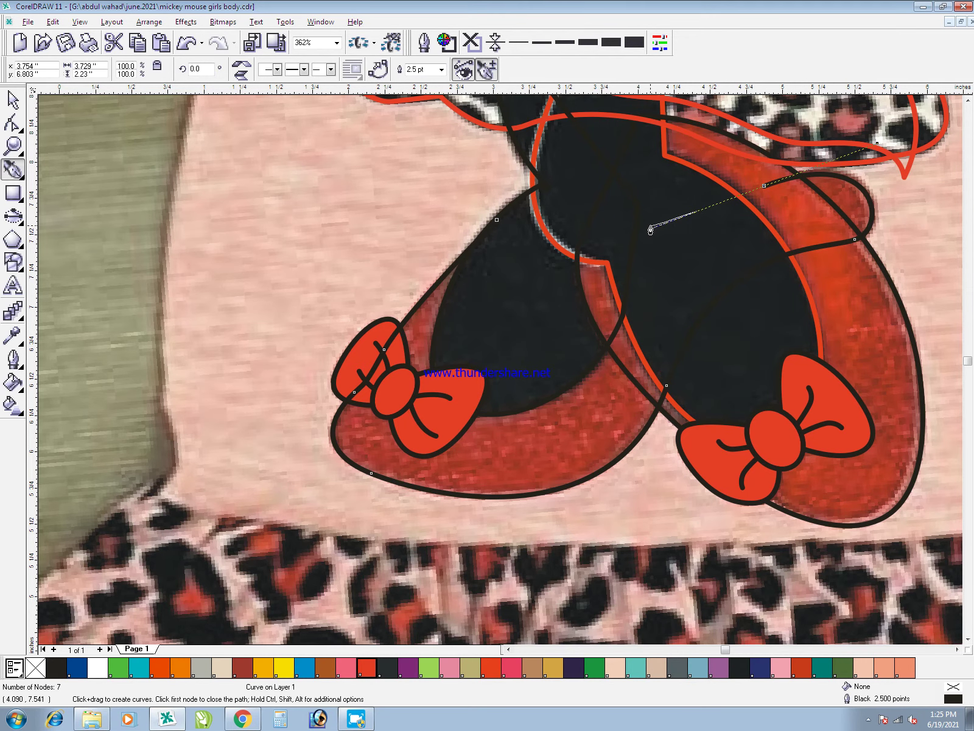
pyautogui.click(663, 226)
pyautogui.press('space')
# - Add a node on top of the rear shoe's heel and shift the neighbouring nodes to match the photo
pyautogui.press('F2')
pyautogui.click(792, 214)
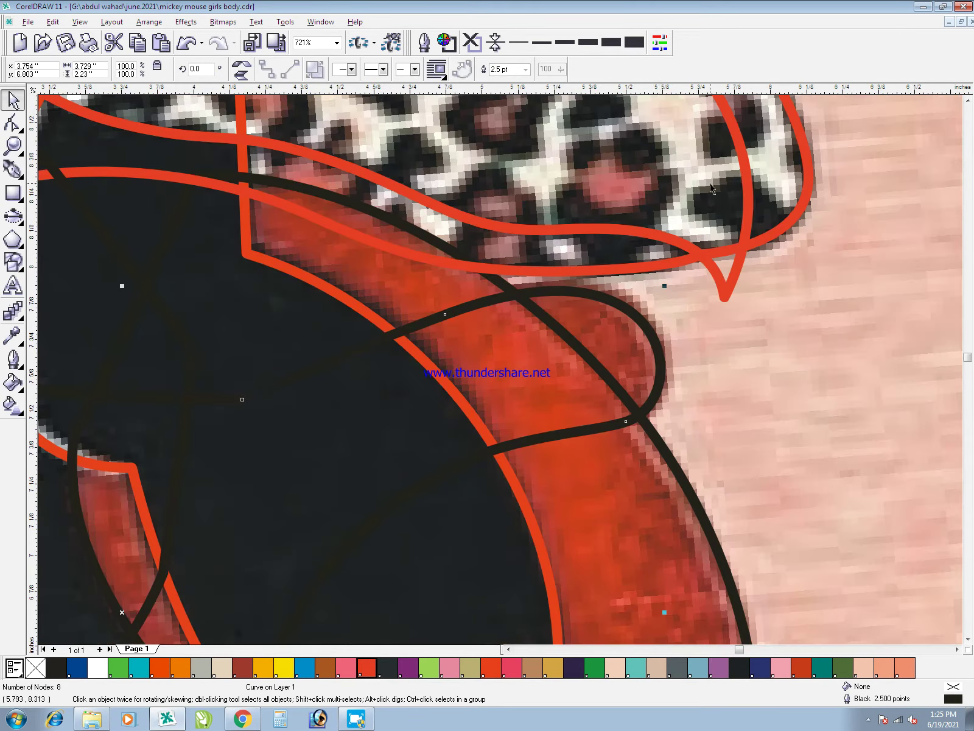
pyautogui.press('F10')
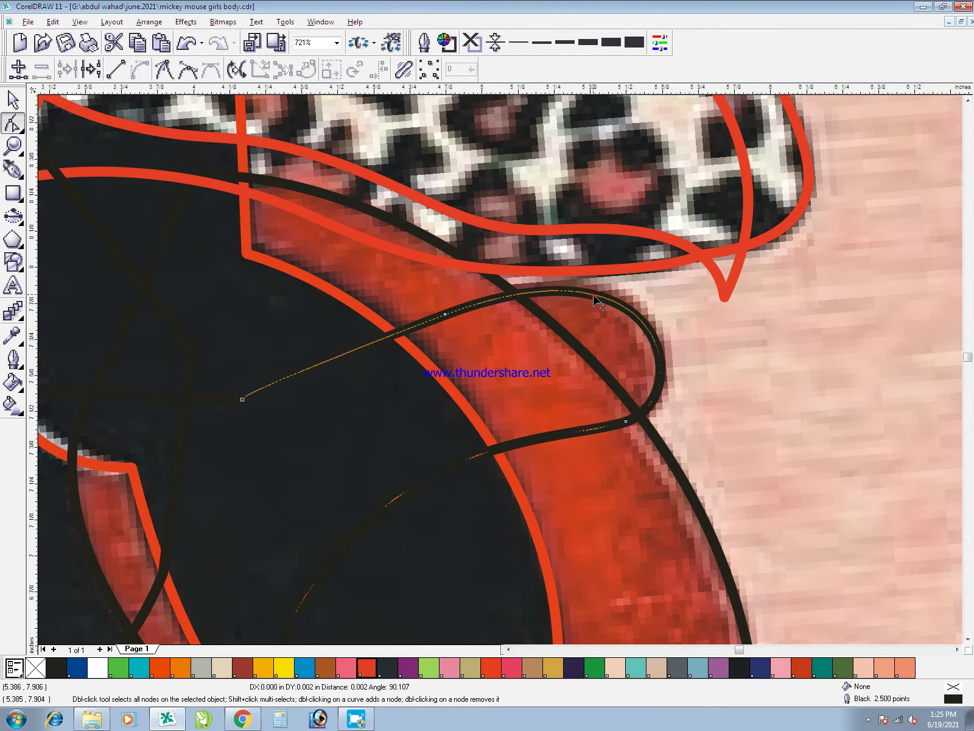
pyautogui.doubleClick(594, 295)
pyautogui.moveTo(593, 295); pyautogui.dragTo(600, 289)
pyautogui.moveTo(624, 429); pyautogui.dragTo(631, 428)
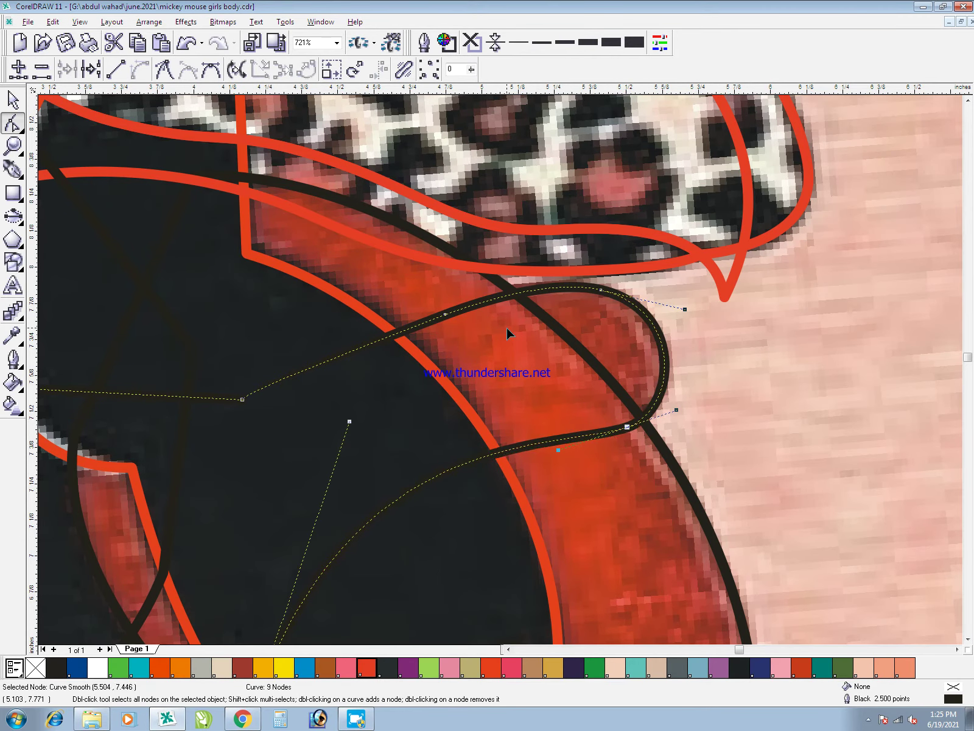
pyautogui.moveTo(445, 314); pyautogui.dragTo(439, 312)
pyautogui.press('space')
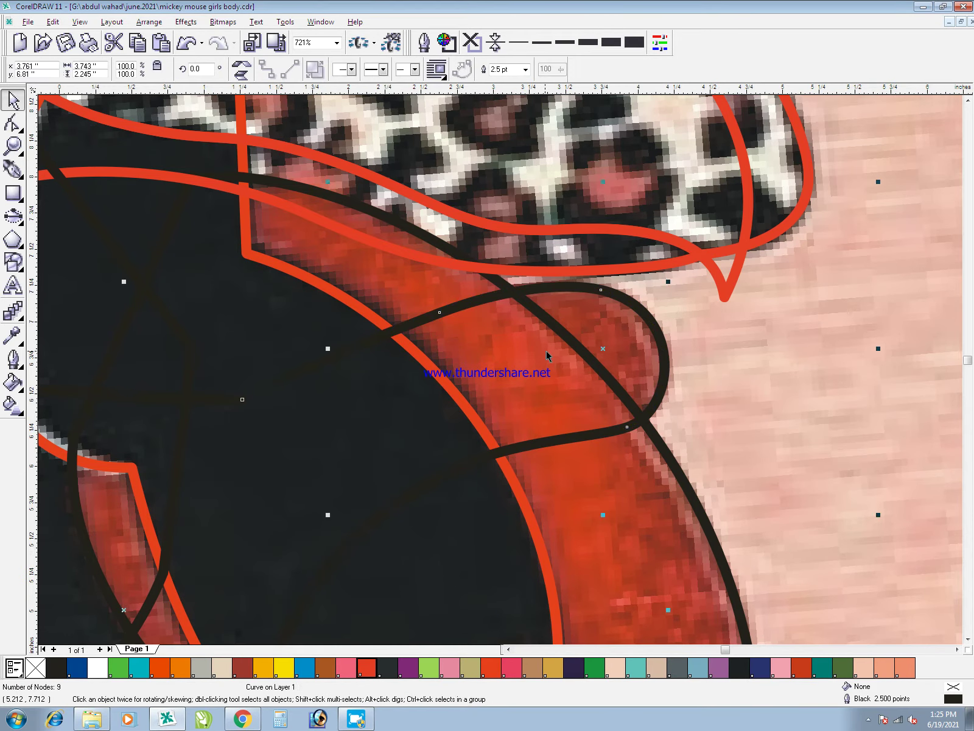
pyautogui.press('F3')
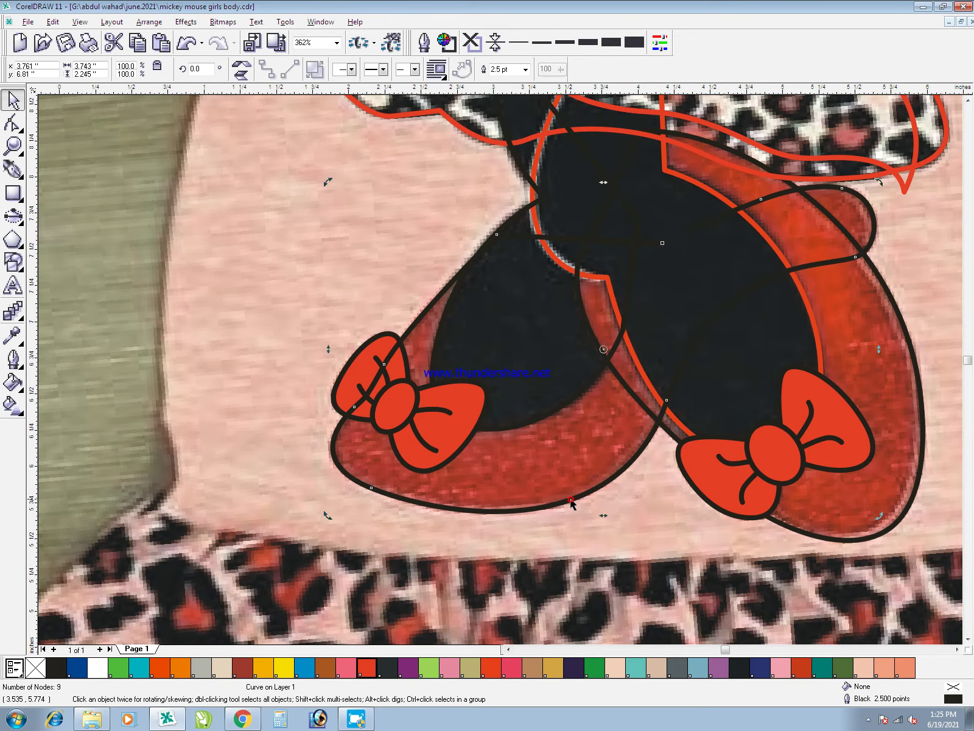
# - Place the rear shoe's outline behind its bow
pyautogui.press('space')
pyautogui.press('F2')
pyautogui.moveTo(301, 372); pyautogui.dragTo(440, 571)
pyautogui.press('space')
pyautogui.press('F3')
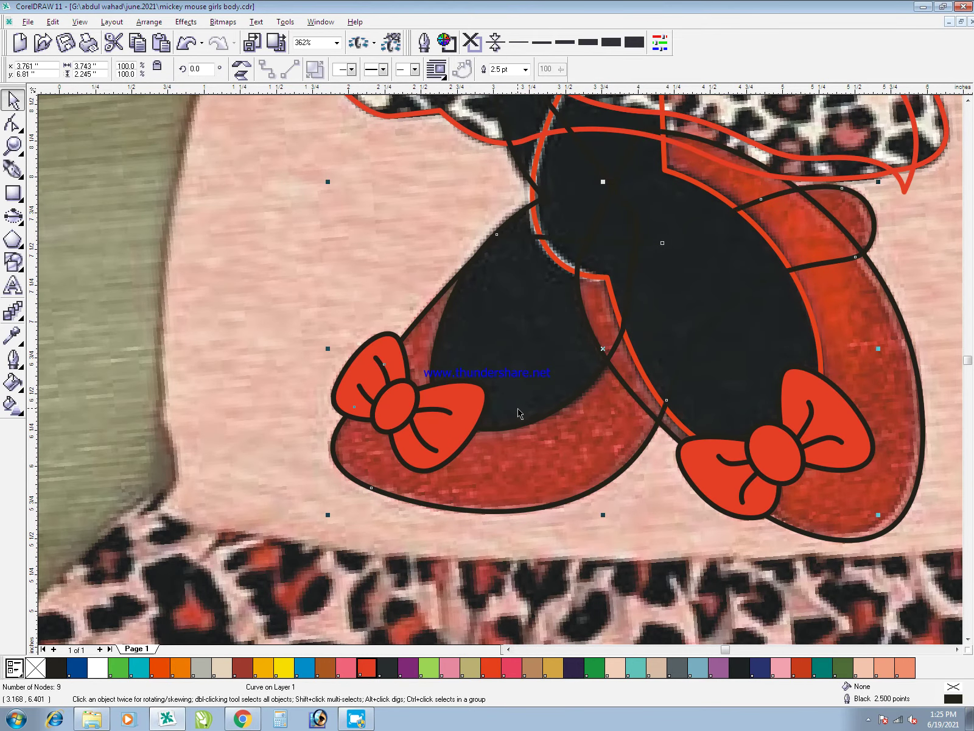
# - Fill the rear leg with black
pyautogui.click(495, 317)
pyautogui.press('F3')
pyautogui.click(55, 665)
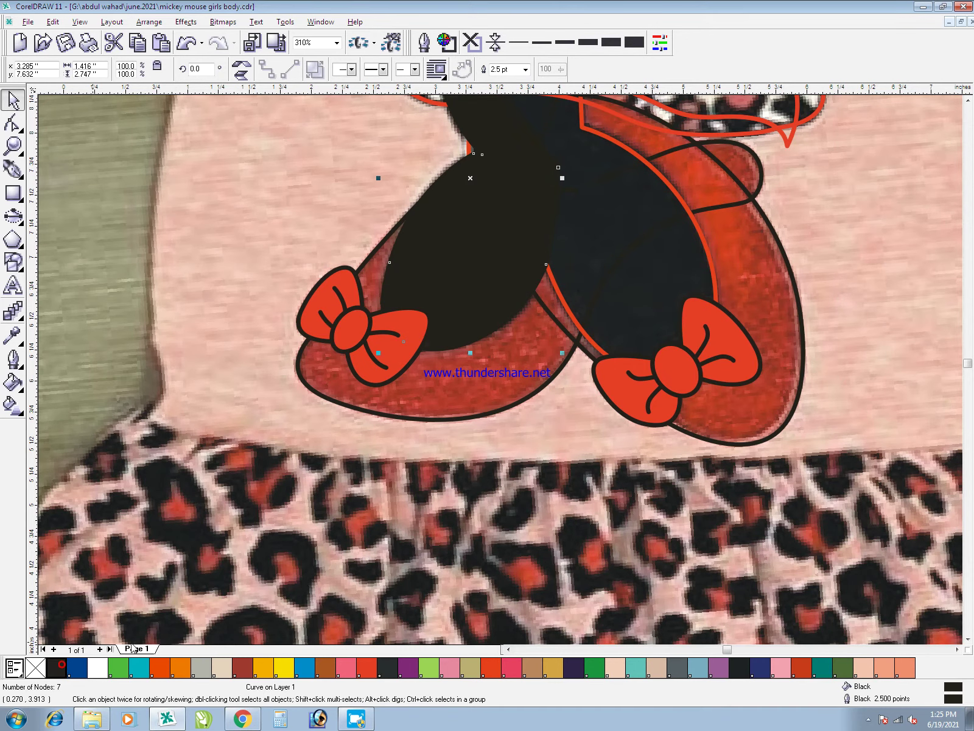
pyautogui.click(619, 238)
pyautogui.scroll(-1, 618, 242)
pyautogui.scroll(1, 617, 244)
# - Fill the front and rear shoe shapes with red
pyautogui.click(801, 370)
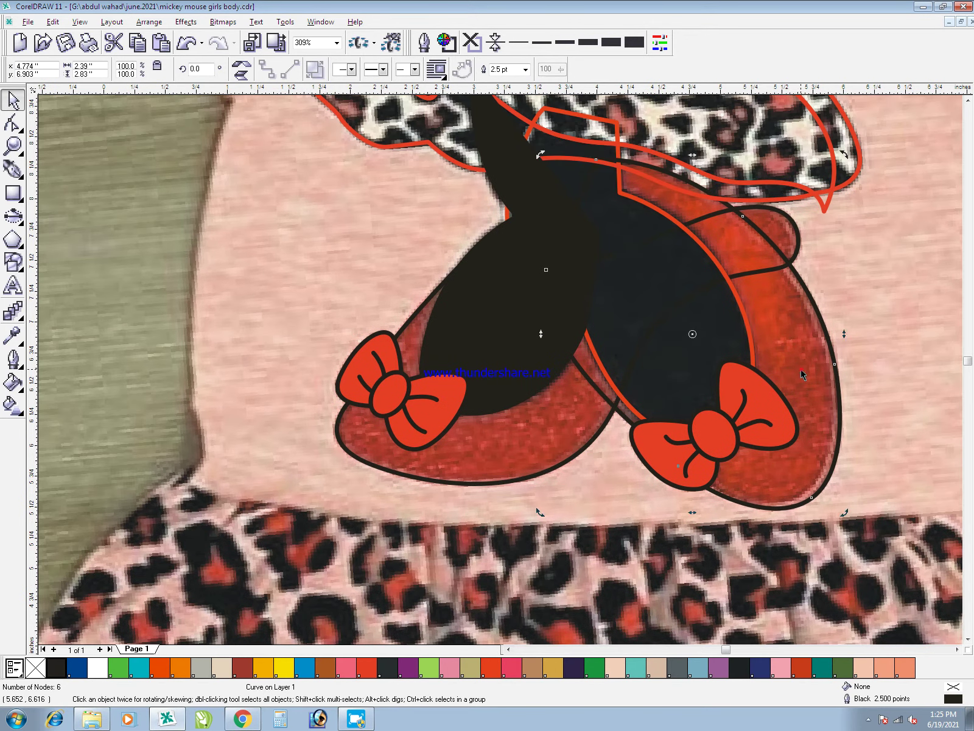
pyautogui.keyDown('shift'); pyautogui.click(474, 483); pyautogui.keyUp('shift')
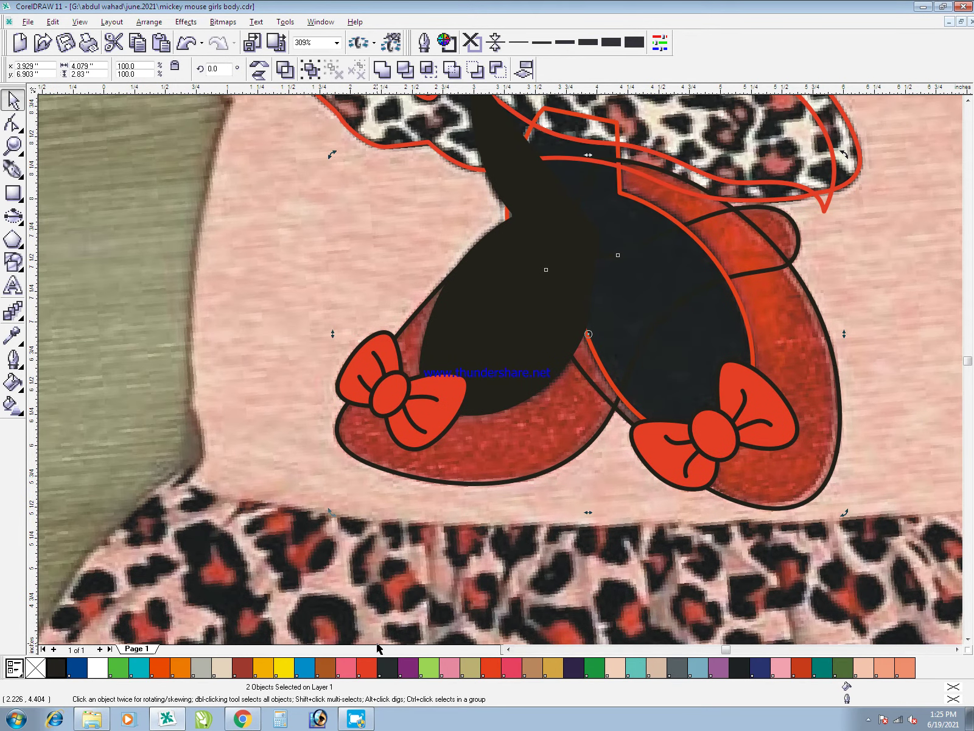
pyautogui.click(366, 668)
pyautogui.click(710, 542)
# - Move the rear shoe behind the front shoe while keeping it in front of the photo
pyautogui.click(805, 331)
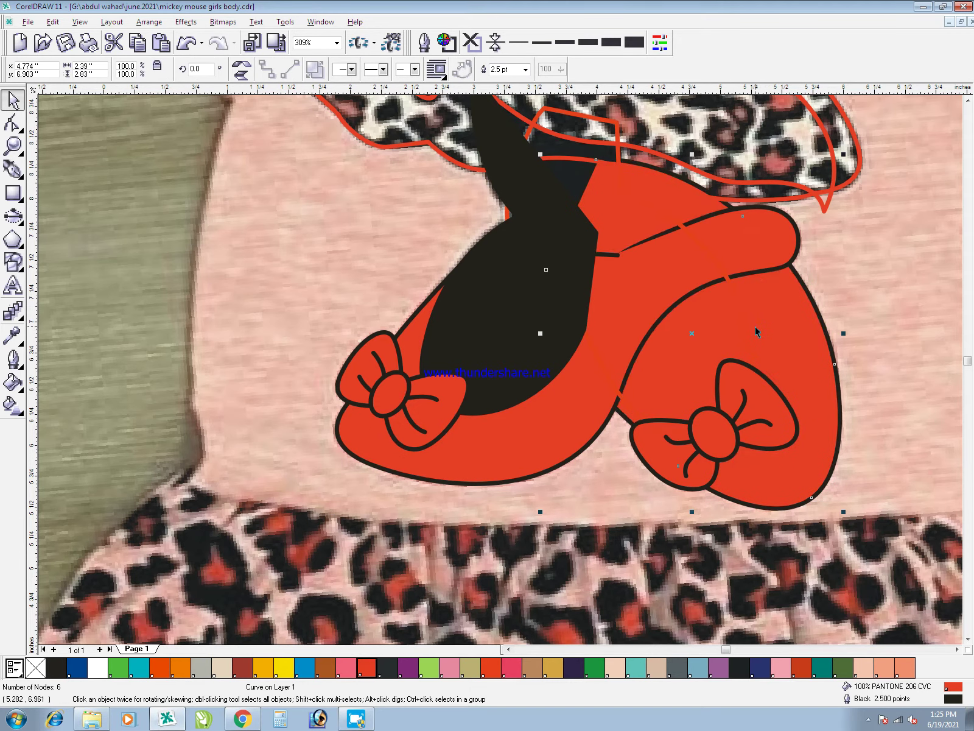
pyautogui.click(502, 456)
pyautogui.hotkey('shift', 'pagedown')
pyautogui.hotkey('ctrl', 'pageup')
# - Give the front leg a black fill and a black outline
pyautogui.click(703, 263)
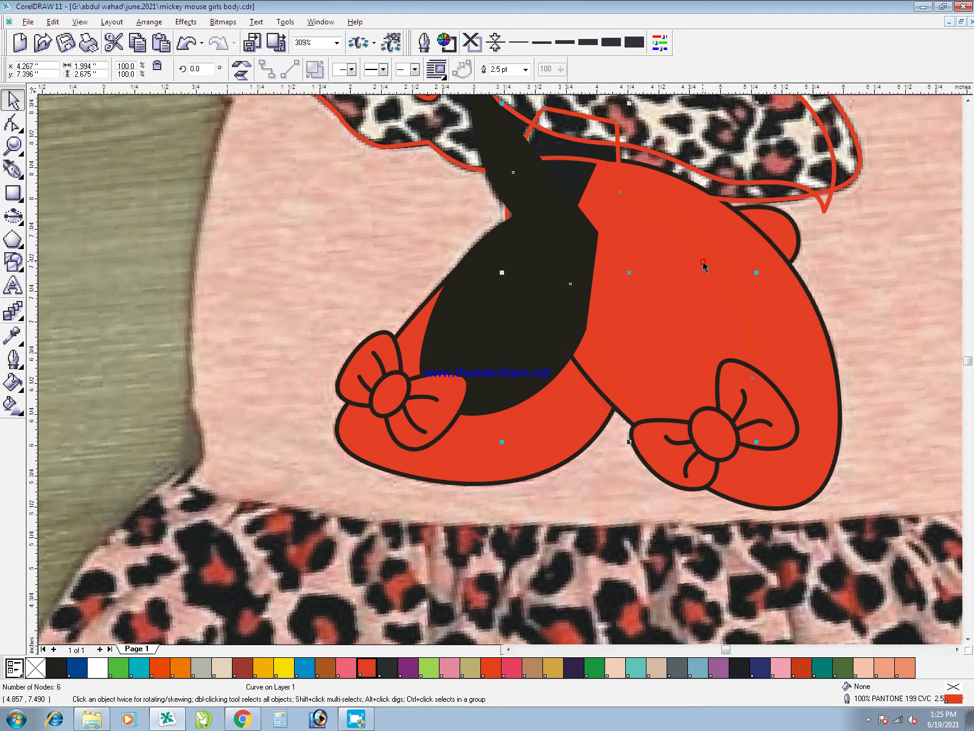
pyautogui.click(64, 672)
pyautogui.rightClick(64, 672)
pyautogui.click(485, 344)
# - Reduce a copy of the front leg's outline to its upper rear edge by deleting the other nodes, and outline it in white
pyautogui.click(698, 342)
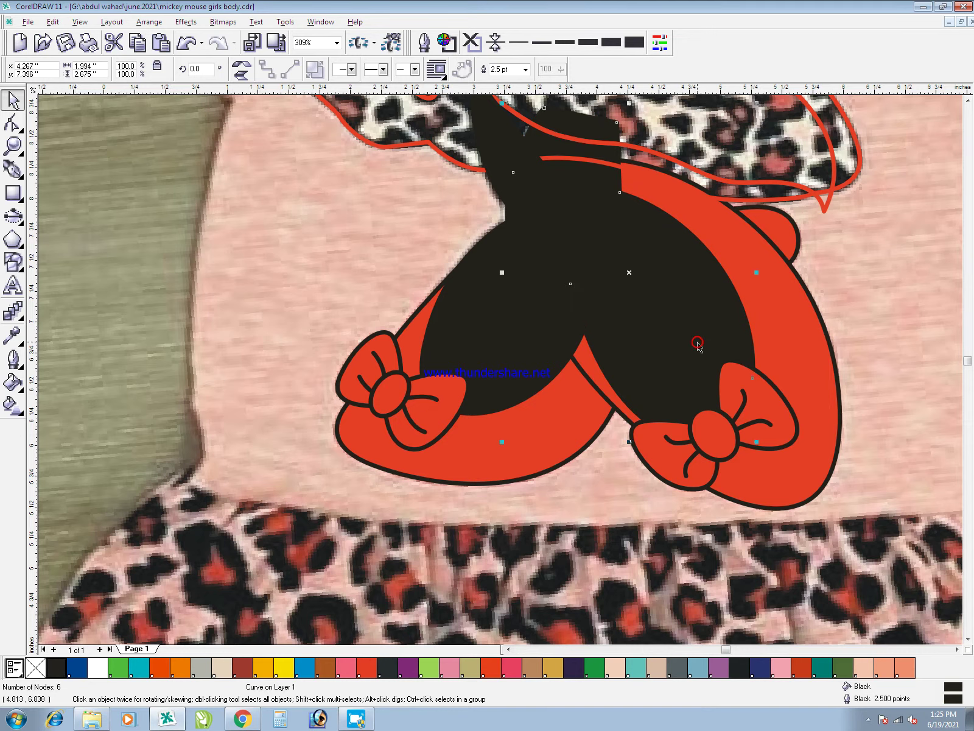
pyautogui.press('F10')
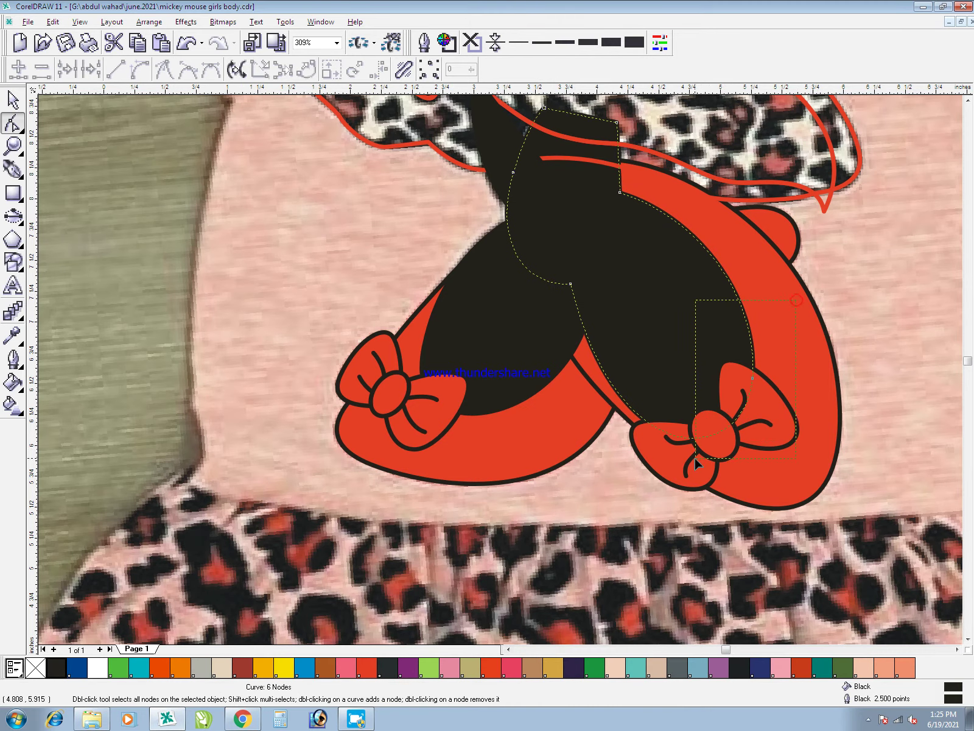
pyautogui.moveTo(695, 463); pyautogui.dragTo(680, 469)
pyautogui.click(91, 70)
pyautogui.press('Delete')
pyautogui.press('space')
pyautogui.rightClick(102, 671)
pyautogui.scroll(2, 577, 290)
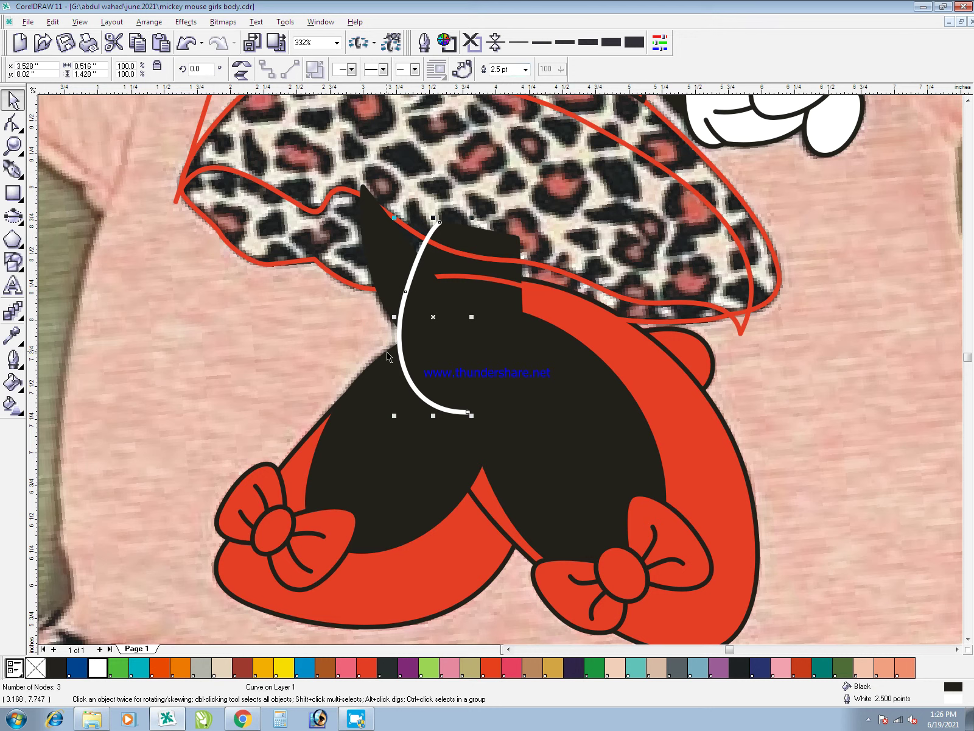
pyautogui.moveTo(394, 324); pyautogui.dragTo(447, 324)
pyautogui.hotkey('ctrl', 'z')
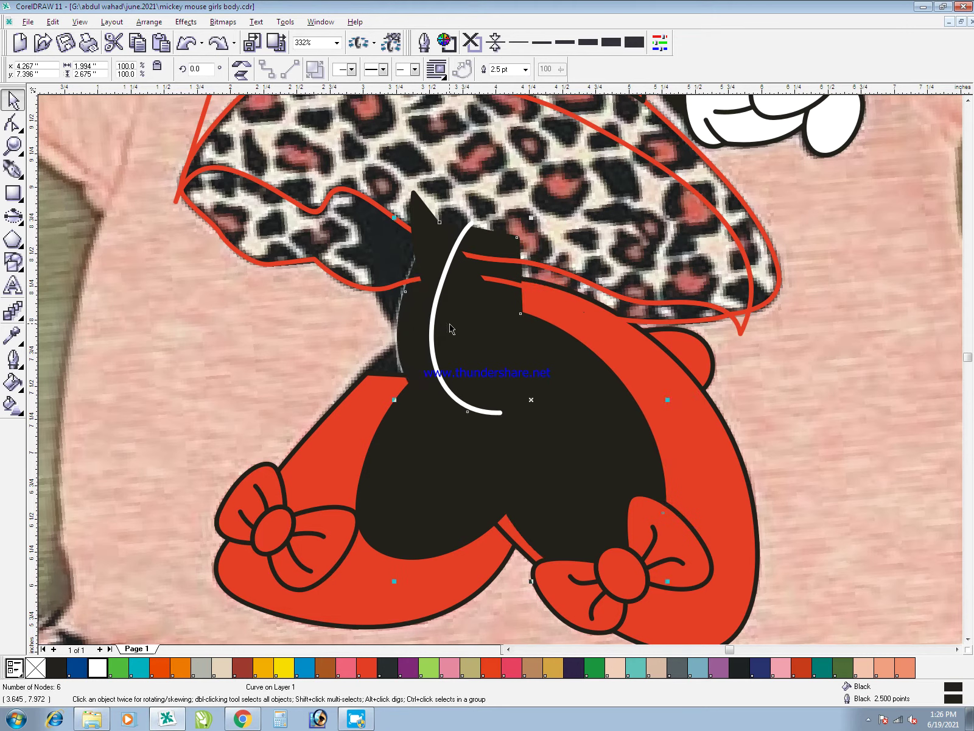
pyautogui.hotkey('ctrl', 'z')
pyautogui.hotkey('ctrl', 'z')
# - Set the outline width of the white curve on the front leg to 3.5 pt
pyautogui.click(401, 312)
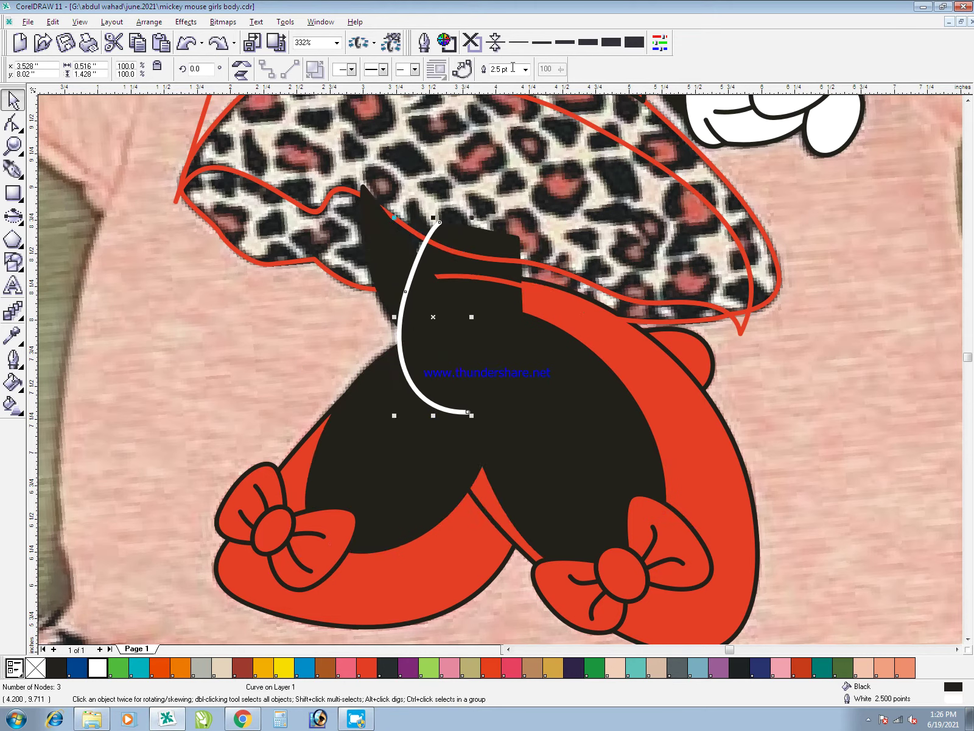
pyautogui.write('3.5')
pyautogui.press('Return')
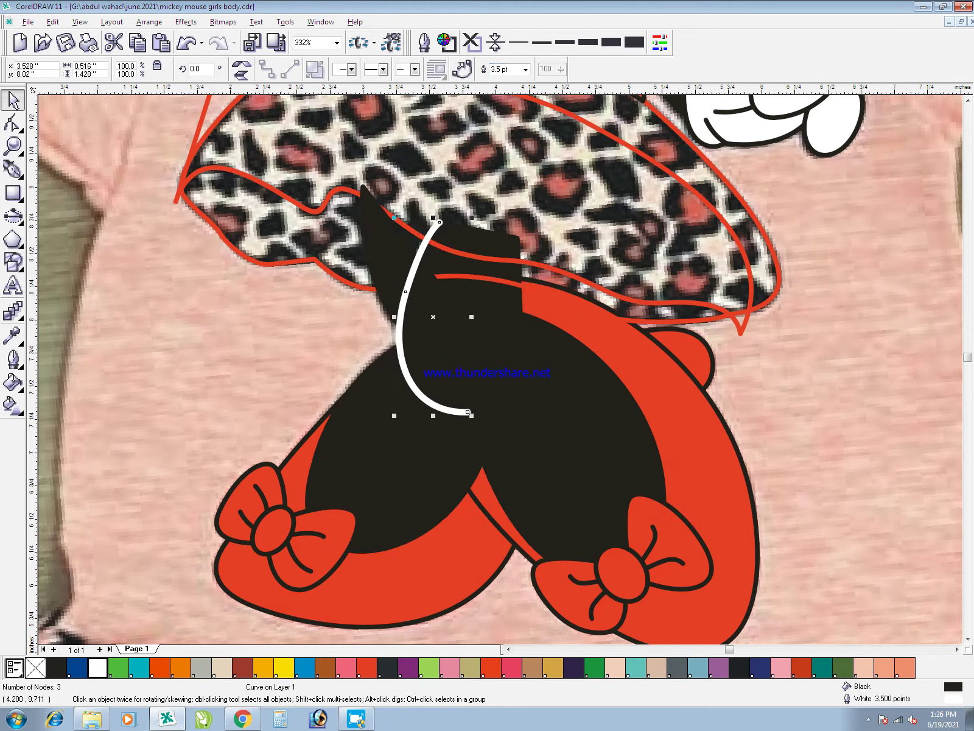
pyautogui.press('F3')
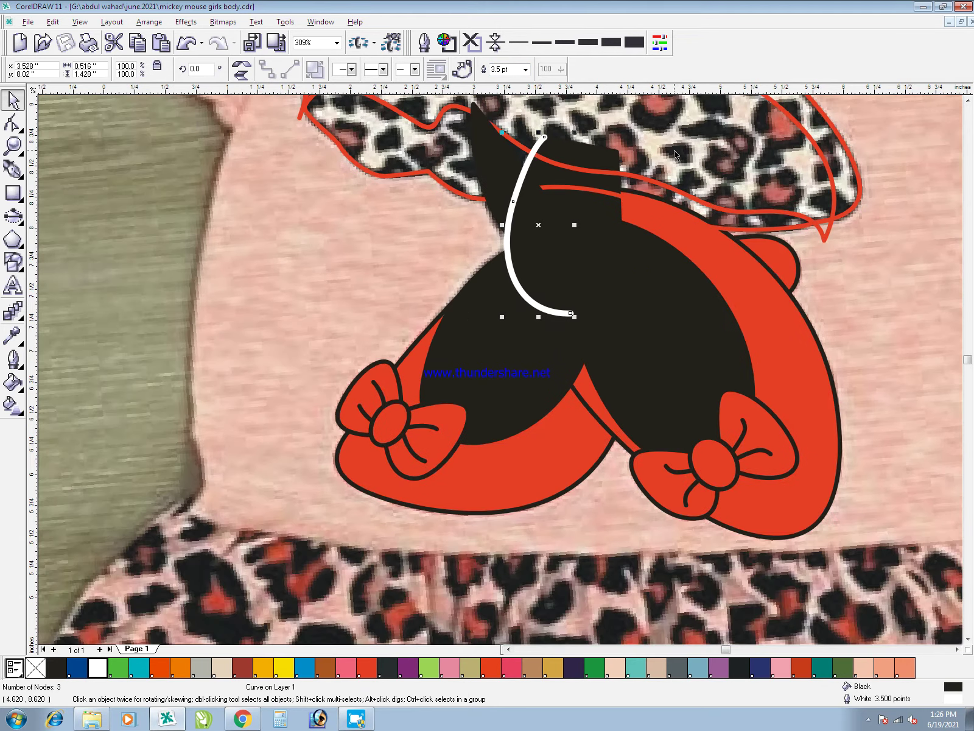
# - Trim the top of the front leg along the skirt's wavy hem, using the closed red shape over the skirt as the cutter
pyautogui.click(664, 186)
pyautogui.press('F3')
pyautogui.press('F3')
pyautogui.press('F2')
pyautogui.press('space')
pyautogui.scroll(3, 478, 336)
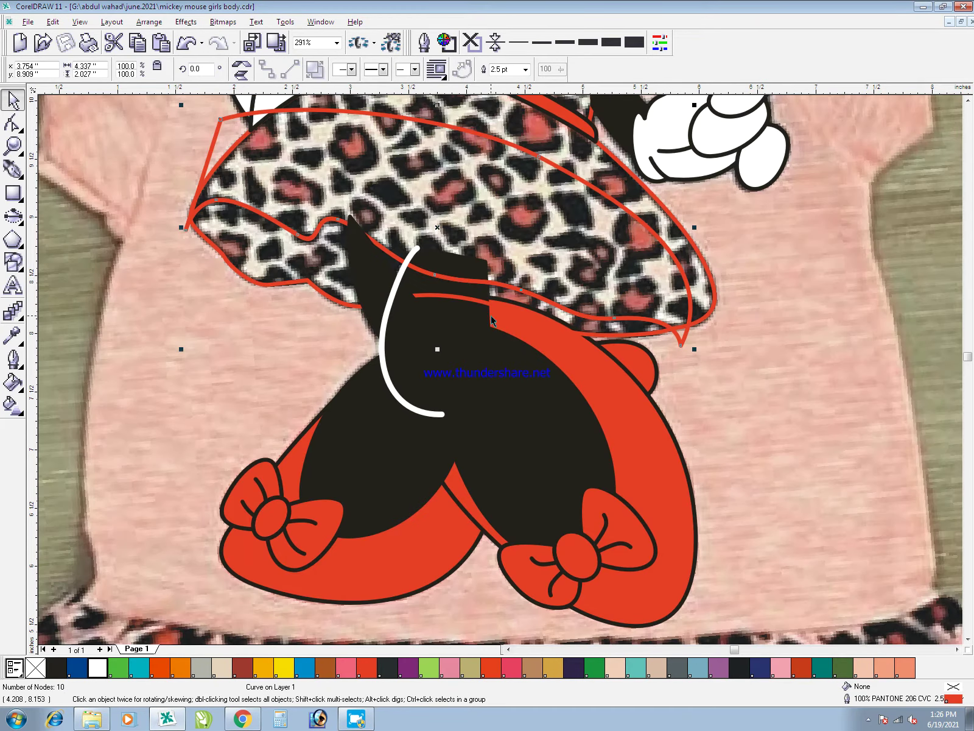
pyautogui.keyDown('shift'); pyautogui.click(485, 262); pyautogui.keyUp('shift')
pyautogui.hotkey('alt', 'a')
pyautogui.press('p')
pyautogui.press('t')
pyautogui.click(433, 225)
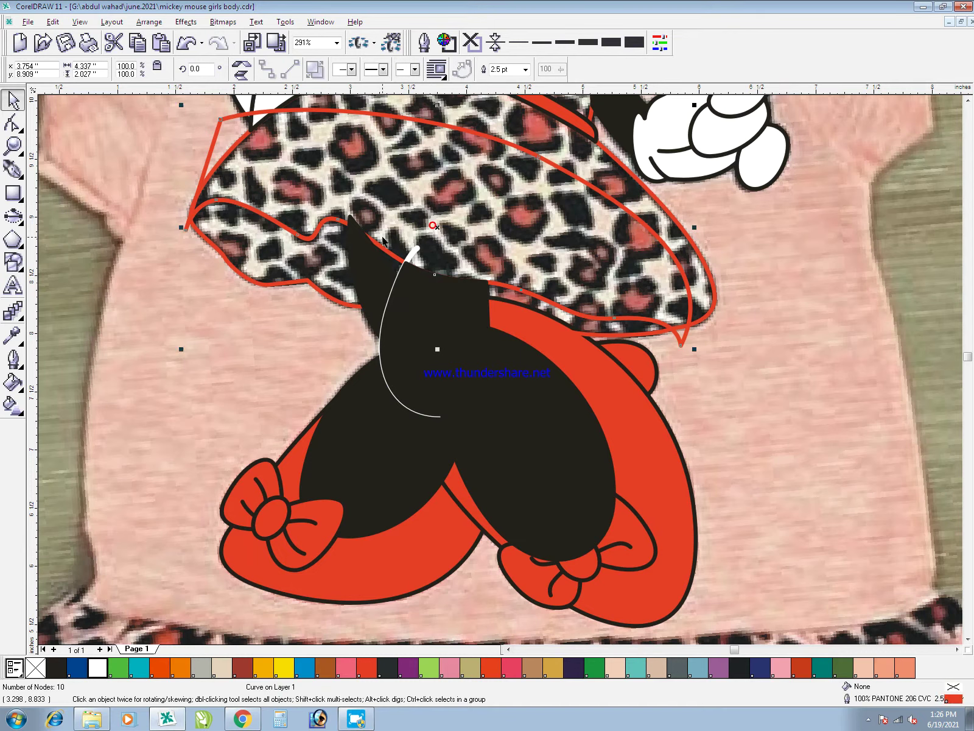
# - Trim the rear leg and the white curve with the same red shape over the skirt, and delete that shape
pyautogui.click(355, 221)
pyautogui.keyDown('shift'); pyautogui.click(352, 219); pyautogui.keyUp('shift')
pyautogui.press('t')
pyautogui.click(405, 262)
pyautogui.keyDown('shift'); pyautogui.click(414, 252); pyautogui.keyUp('shift')
pyautogui.press('t')
pyautogui.click(690, 369)
pyautogui.click(498, 248)
pyautogui.press('Delete')
# - Bring the bows of both shoes in front of the legs and save the drawing
pyautogui.click(473, 308)
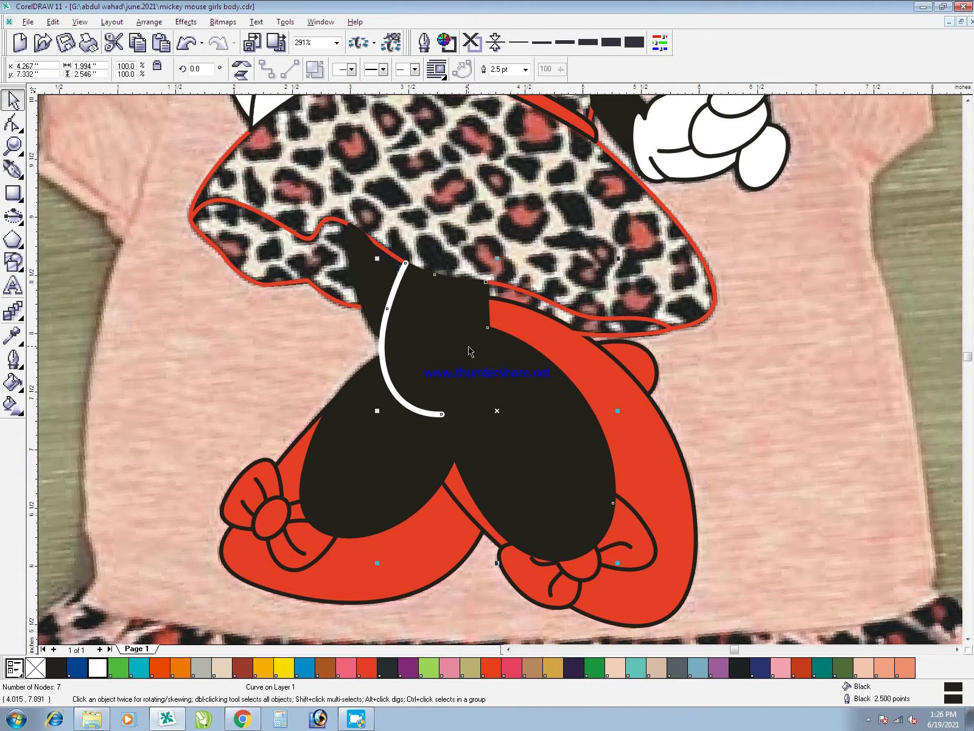
pyautogui.scroll(-2, 798, 451)
pyautogui.moveTo(802, 423); pyautogui.dragTo(174, 604)
pyautogui.hotkey('shift', 'pageup')
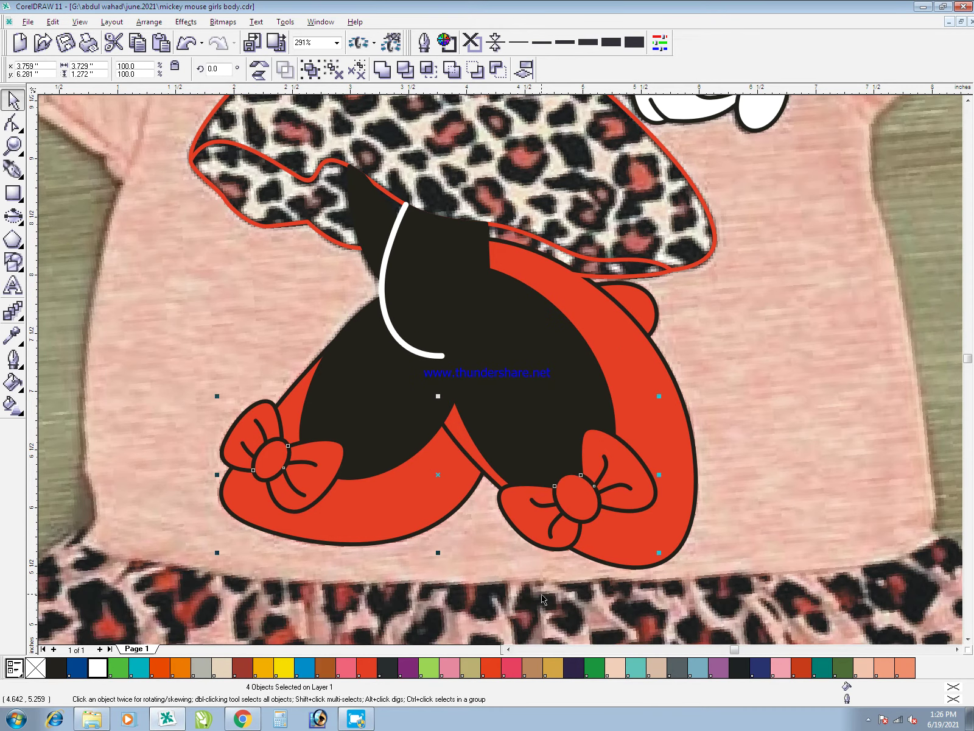
pyautogui.click(589, 592)
pyautogui.press('F4')
pyautogui.press('F2')
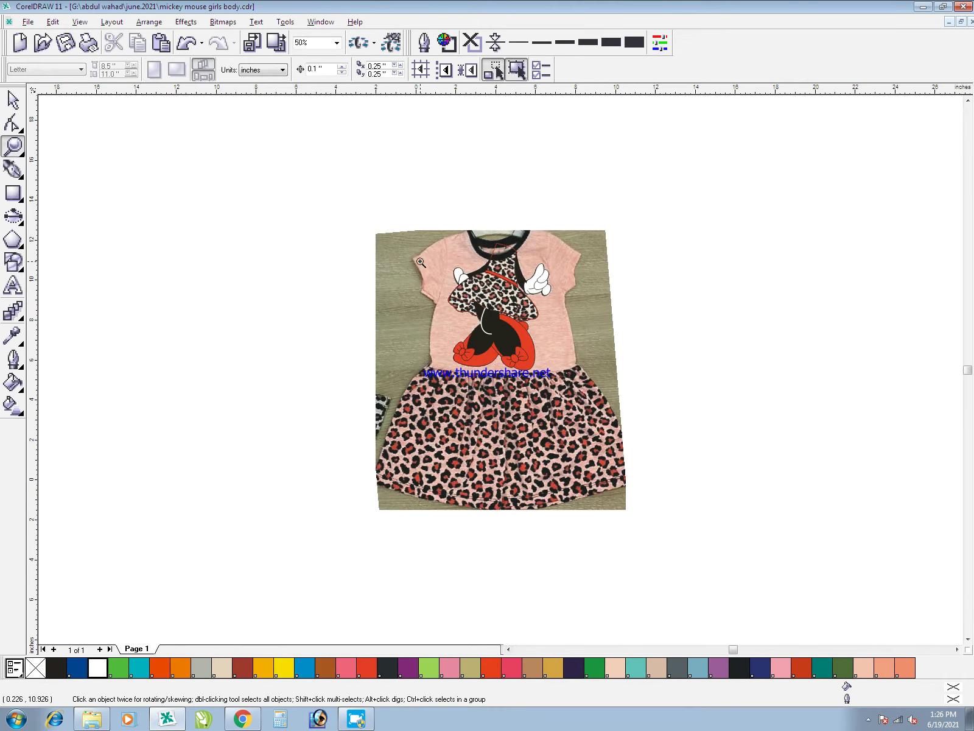
pyautogui.moveTo(416, 260); pyautogui.dragTo(593, 414)
pyautogui.hotkey('ctrl', 's')
pyautogui.click(450, 351)
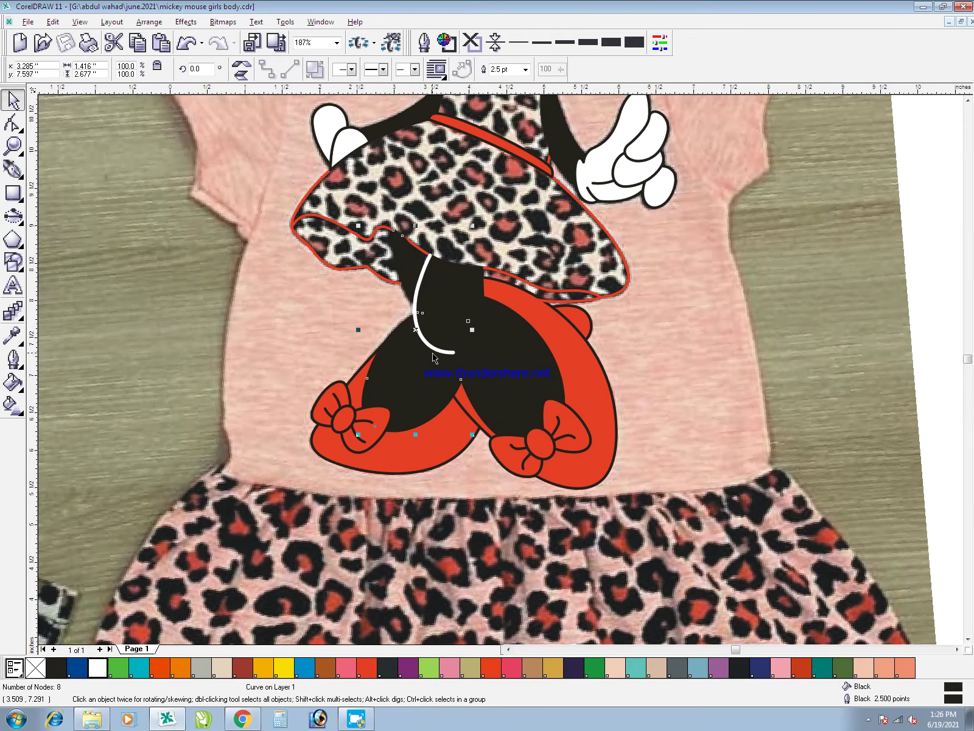
pyautogui.moveTo(352, 183); pyautogui.dragTo(673, 481)
pyautogui.click(738, 465)
pyautogui.moveTo(436, 409); pyautogui.dragTo(754, 444)
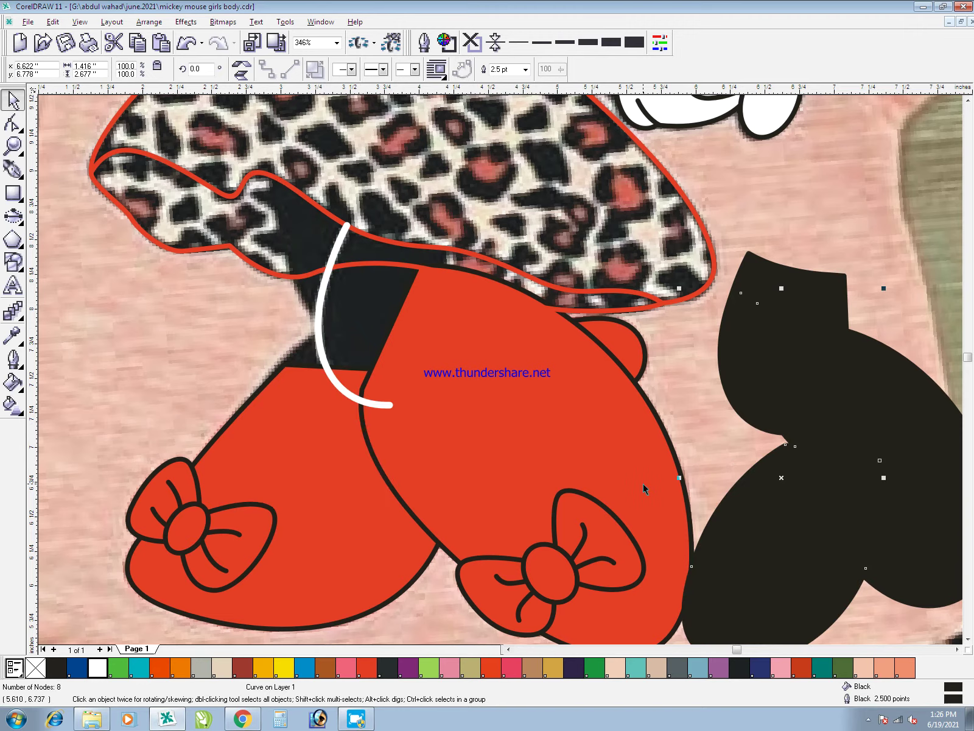
pyautogui.hotkey('ctrl', 'z')
pyautogui.scroll(-2, 701, 491)
pyautogui.scroll(-3, 700, 508)
# - Set the nudge distance to 10 inches and shift the whole traced figure left by that distance, clear of the photo
pyautogui.click(702, 527)
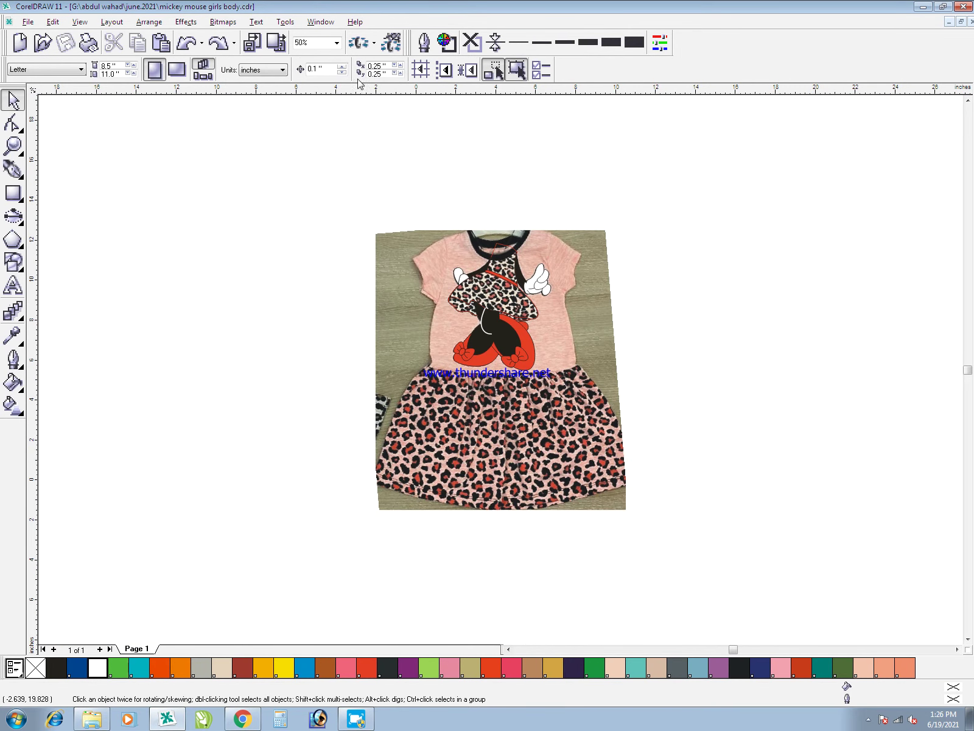
pyautogui.write('10')
pyautogui.press('Return')
pyautogui.moveTo(329, 195); pyautogui.dragTo(610, 430)
pyautogui.press('Left')
pyautogui.click(267, 448)
pyautogui.press('F2')
pyautogui.moveTo(191, 209)
pyautogui.mouseDown()
pyautogui.moveTo(339, 315)
pyautogui.moveTo(647, 484)
pyautogui.mouseUp()
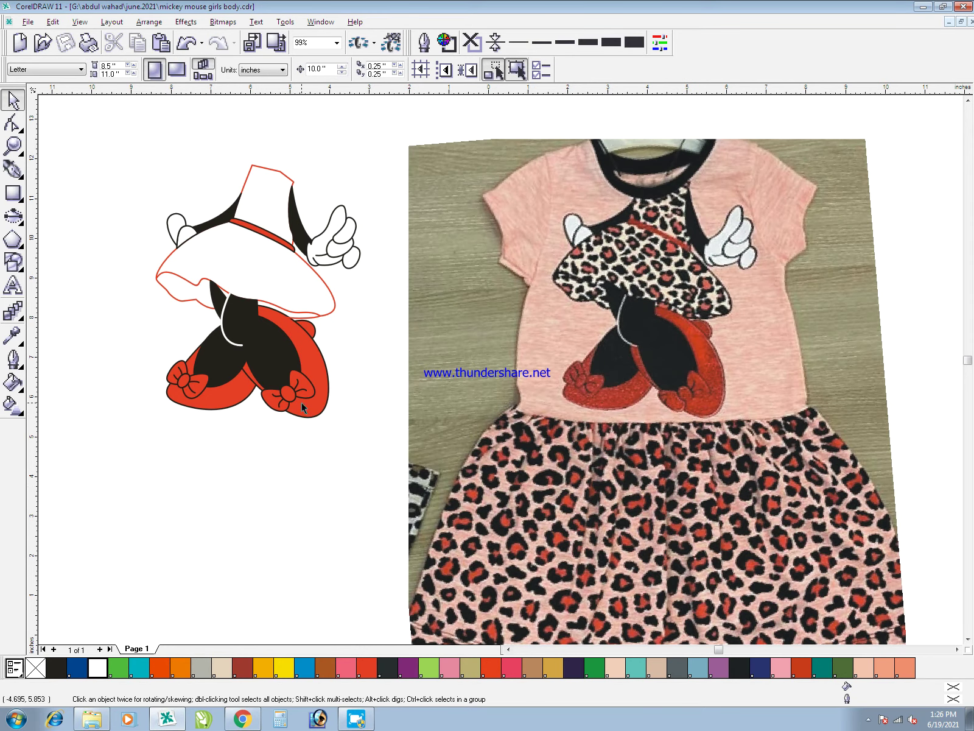
# - Move the rear leg behind the front shoe and save the drawing
pyautogui.click(227, 378)
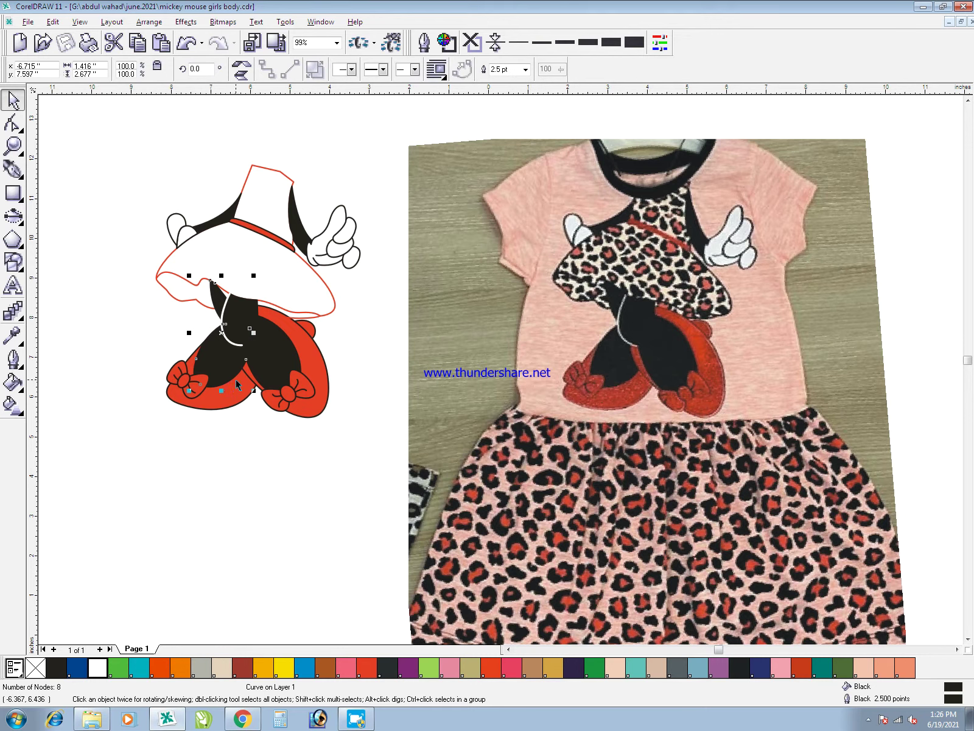
pyautogui.hotkey('ctrl', 'pagedown')
pyautogui.hotkey('ctrl', 'pageup')
pyautogui.click(331, 449)
pyautogui.click(190, 297)
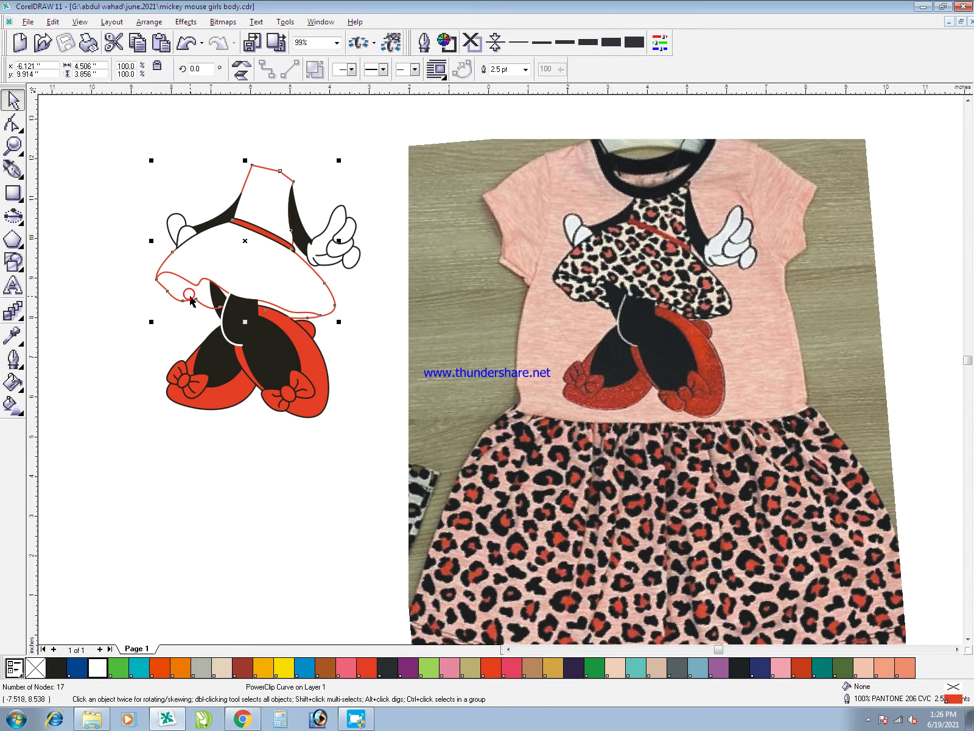
pyautogui.click(350, 466)
pyautogui.hotkey('ctrl', 's')
# - Outline the skirt's wavy hem line in black
pyautogui.click(298, 312)
pyautogui.rightClick(297, 313)
pyautogui.click(312, 319)
pyautogui.click(314, 317)
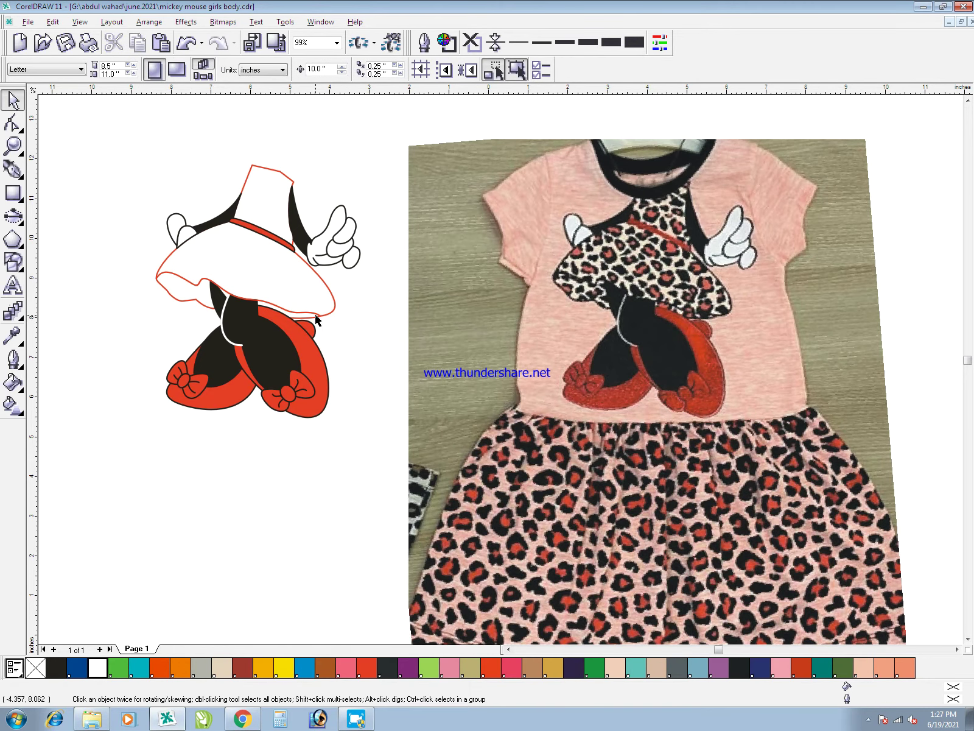
pyautogui.click(315, 317)
pyautogui.rightClick(56, 667)
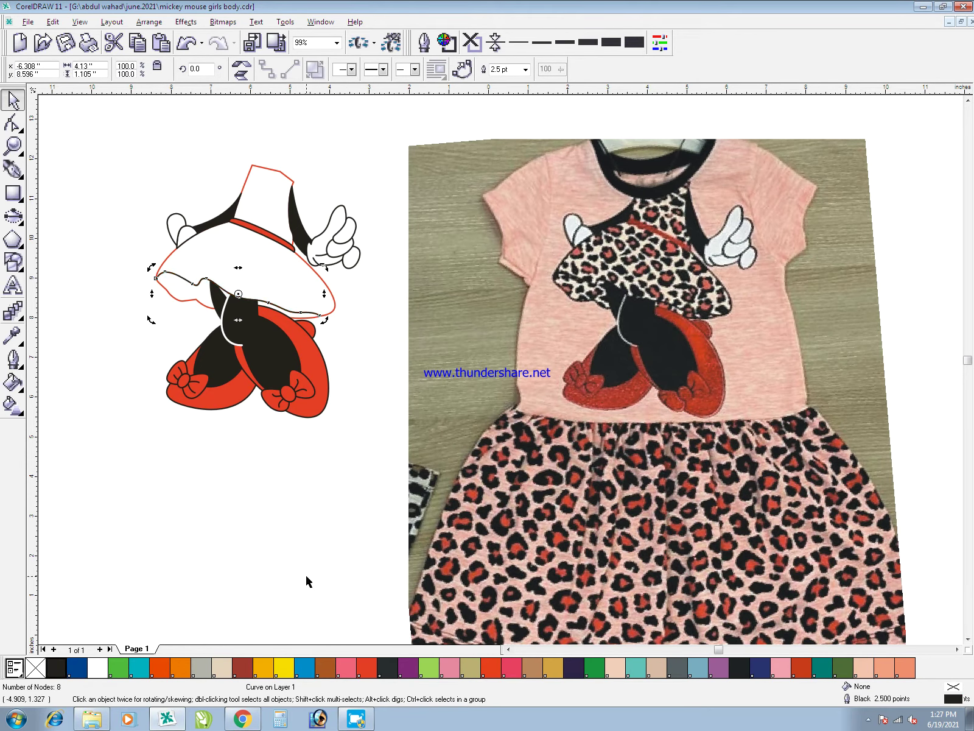
pyautogui.click(286, 539)
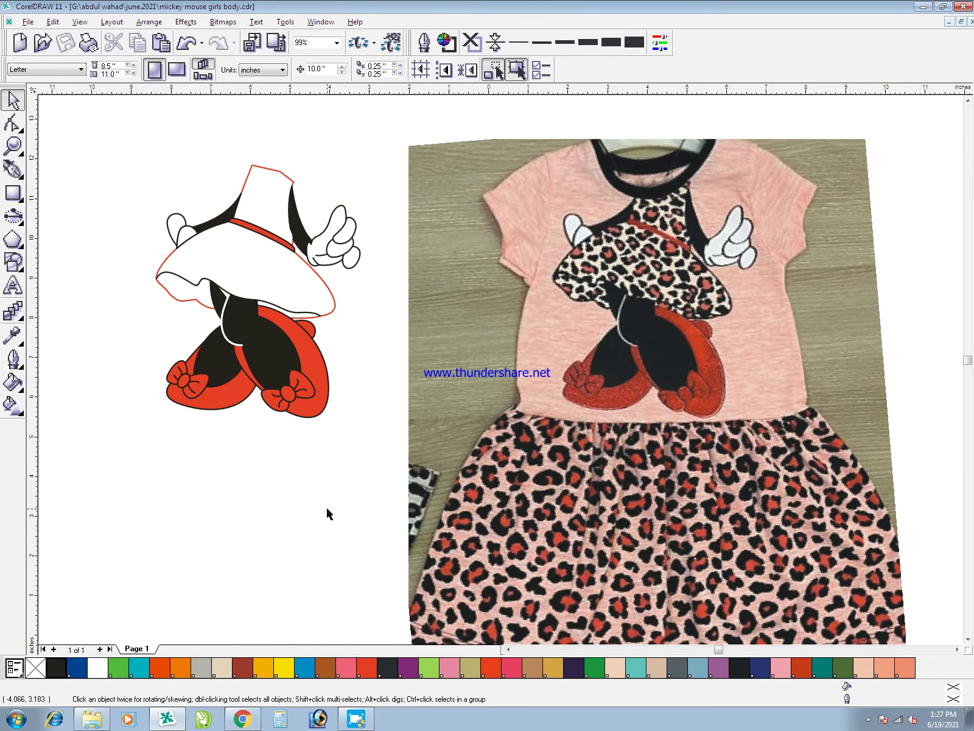
# - Give the dress shape a black outline and a yellow fill
pyautogui.click(317, 318)
pyautogui.rightClick(61, 668)
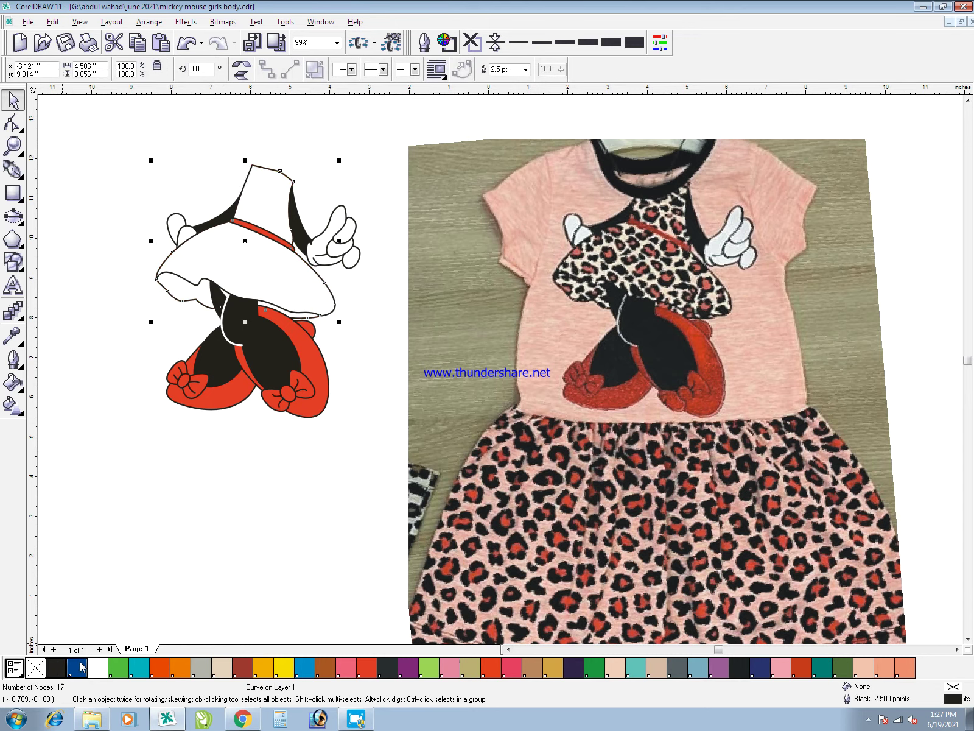
pyautogui.click(284, 668)
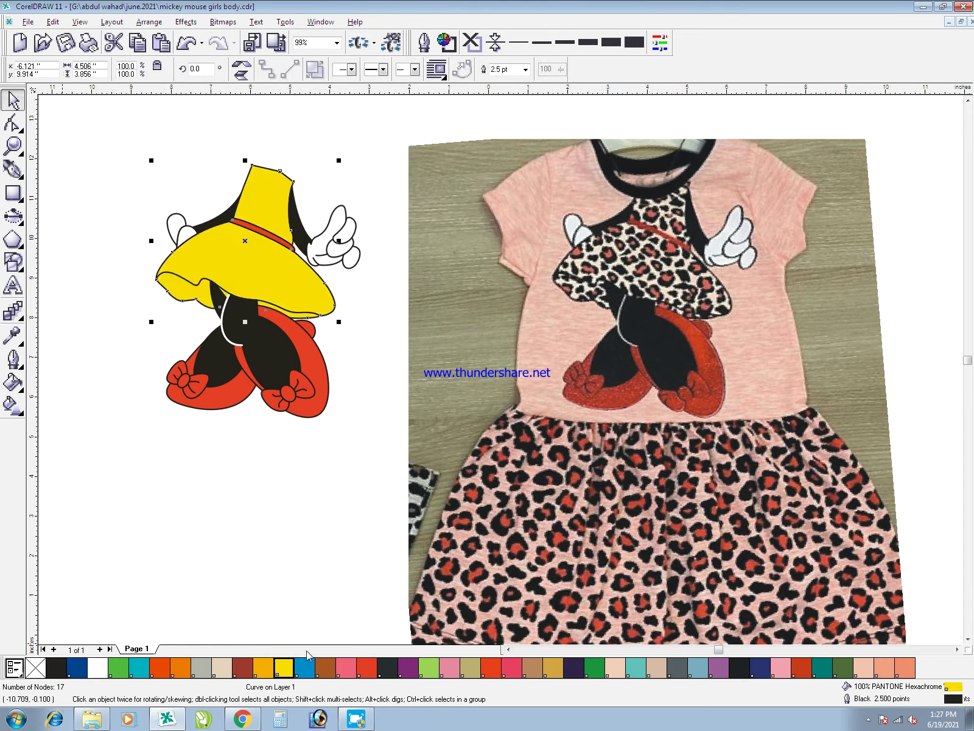
pyautogui.click(323, 544)
# - Reshape the top of the rear leg by moving its upper nodes so that it overlaps the skirt above the hem line
pyautogui.press('z')
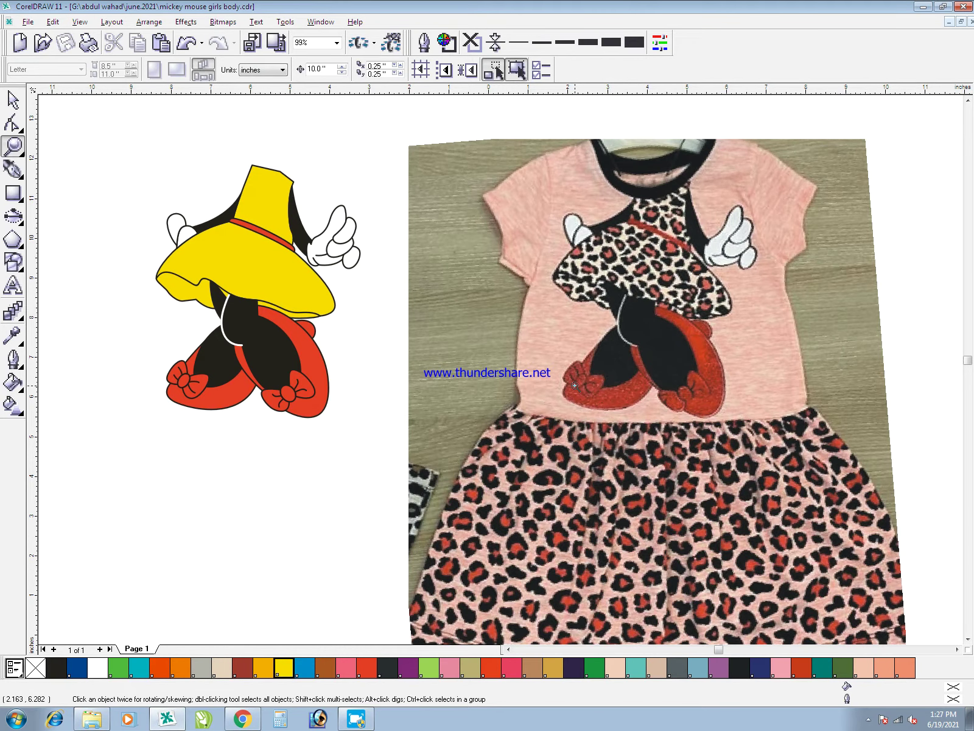
pyautogui.moveTo(196, 244); pyautogui.dragTo(306, 376)
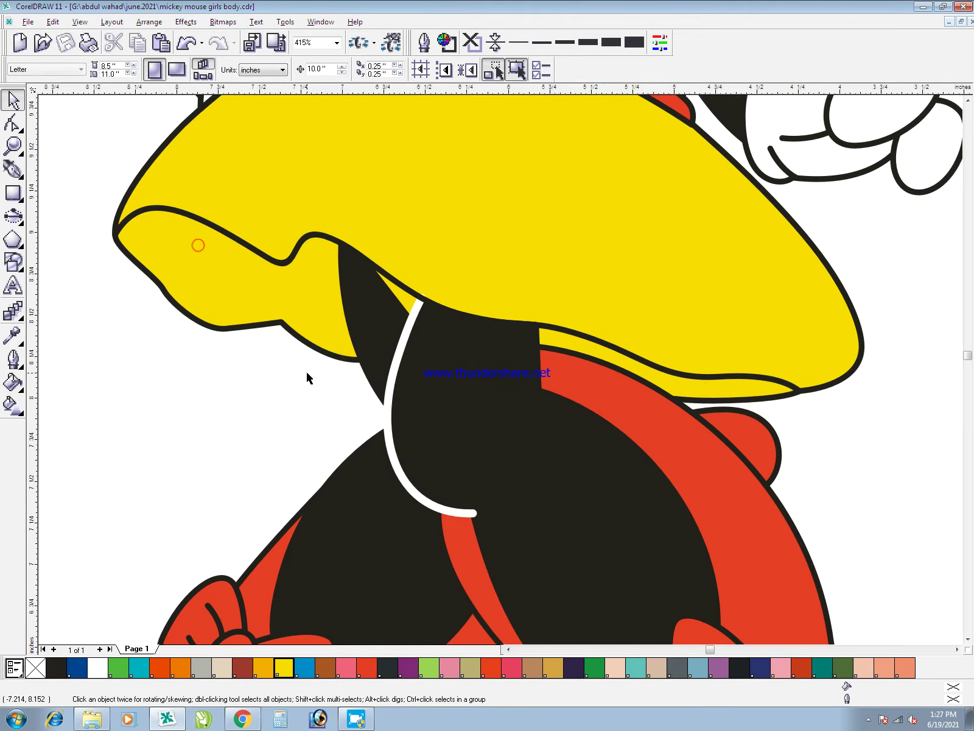
pyautogui.click(372, 301)
pyautogui.press('F10')
pyautogui.doubleClick(409, 321)
pyautogui.moveTo(409, 321); pyautogui.dragTo(431, 277)
pyautogui.press('space')
pyautogui.press('space')
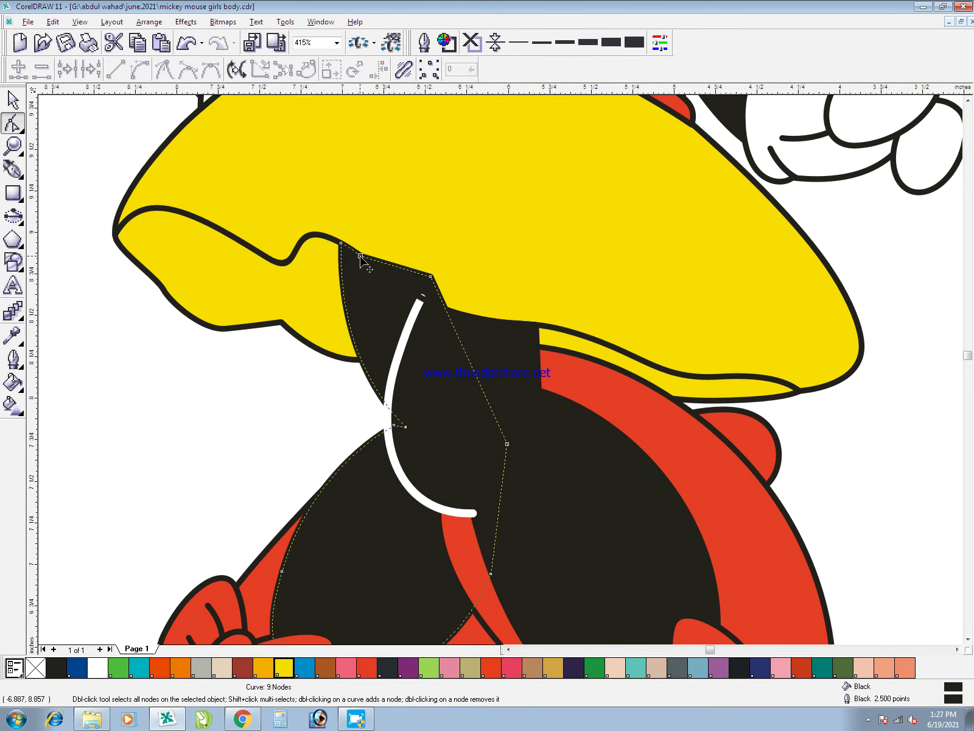
pyautogui.moveTo(360, 256); pyautogui.dragTo(350, 221)
pyautogui.press('space')
# - Draw a closed cutting shape over the skirt above its wavy hem line
pyautogui.click(736, 382)
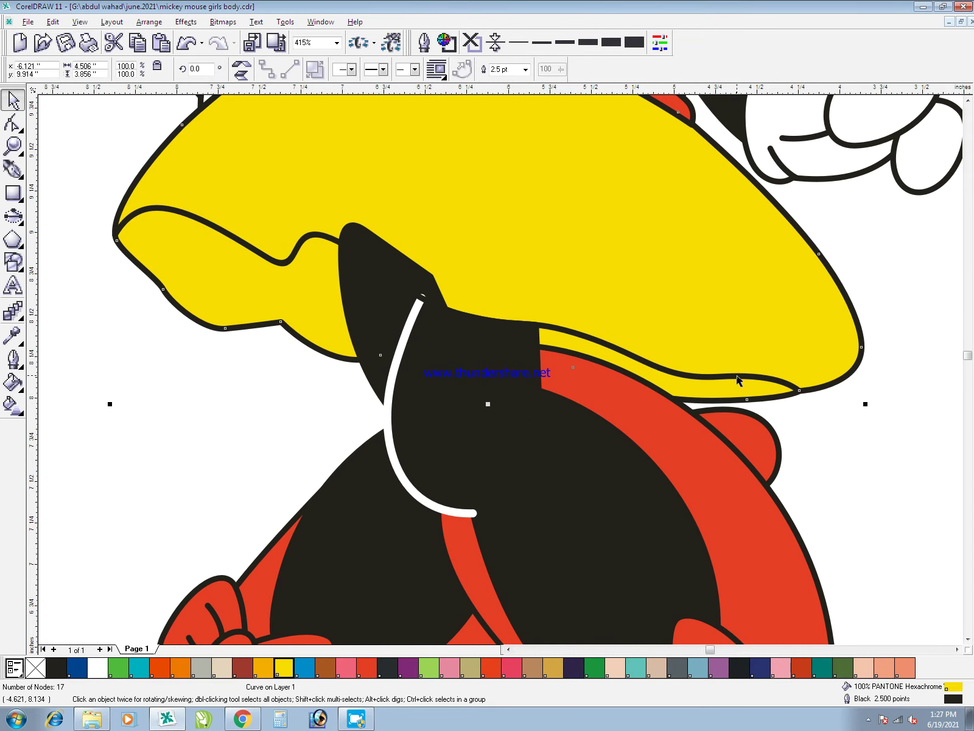
pyautogui.click(738, 378)
pyautogui.press('F5')
pyautogui.moveTo(799, 390)
pyautogui.mouseDown()
pyautogui.moveTo(641, 190)
pyautogui.moveTo(344, 132)
pyautogui.moveTo(223, 93)
pyautogui.mouseUp()
pyautogui.press('space')
# - Trim the rear leg's overlap at the hem line with the cutting shape and delete that shape
pyautogui.keyDown('shift'); pyautogui.click(361, 325); pyautogui.keyUp('shift')
pyautogui.hotkey('alt', 'a')
pyautogui.press('p')
pyautogui.press('t')
pyautogui.click(431, 259)
pyautogui.press('F3')
pyautogui.press('Delete')
# - Rearrange the stacking of the rear leg, shoe and bow so that the bow lies in front of the leg
pyautogui.click(218, 382)
pyautogui.keyDown('shift'); pyautogui.click(210, 395); pyautogui.keyUp('shift')
pyautogui.moveTo(216, 429); pyautogui.dragTo(154, 352)
pyautogui.hotkey('shift', 'pagedown')
pyautogui.moveTo(244, 457); pyautogui.dragTo(137, 374)
pyautogui.click(239, 478)
pyautogui.click(196, 337)
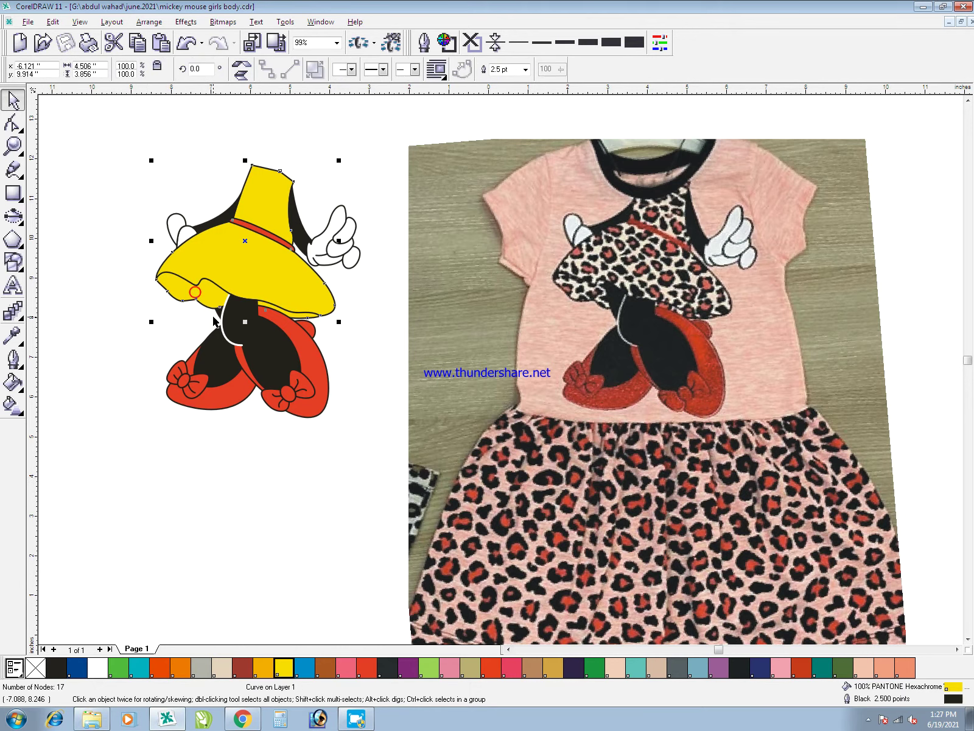
pyautogui.click(301, 542)
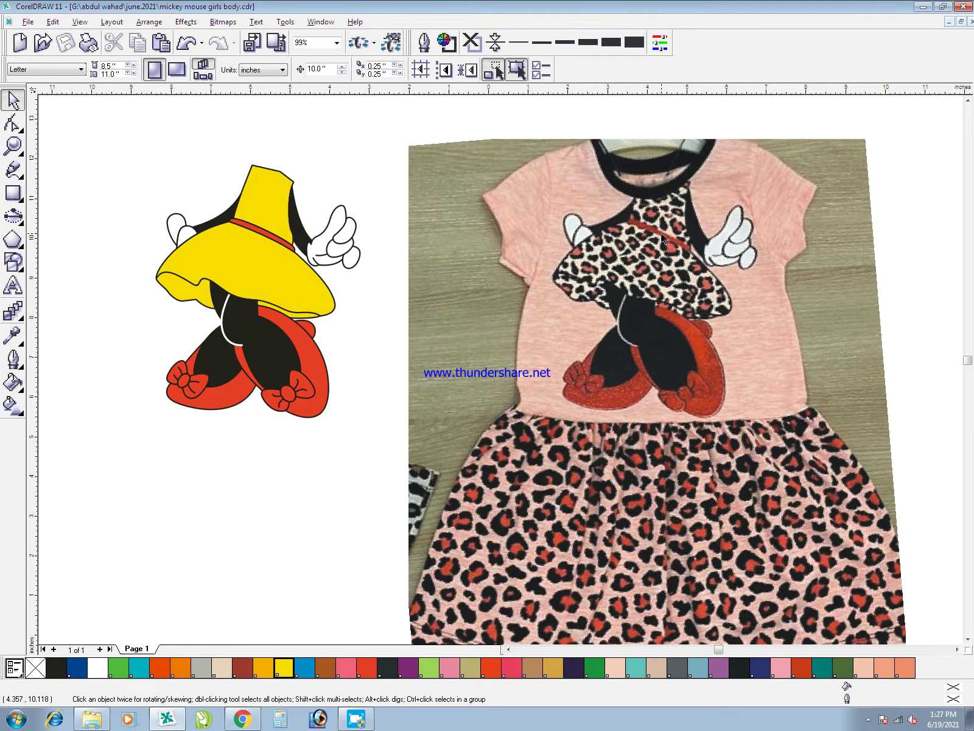
# - Trace a solid black leopard spot on the photo's skirt as a closed curve about 0.37 by 0.32 inches
pyautogui.press('F2')
pyautogui.moveTo(101, 134); pyautogui.dragTo(853, 449)
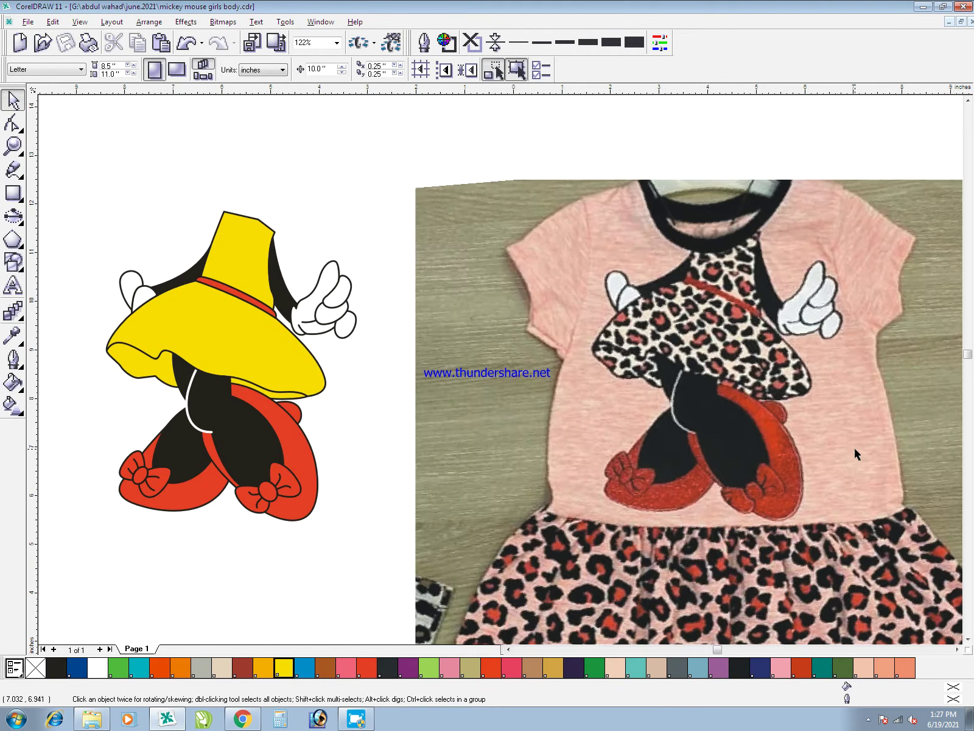
pyautogui.press('F2')
pyautogui.moveTo(679, 290); pyautogui.dragTo(804, 443)
pyautogui.press('F2')
pyautogui.moveTo(420, 214); pyautogui.dragTo(636, 388)
pyautogui.press('F5')
pyautogui.click(510, 407)
pyautogui.moveTo(464, 336)
pyautogui.mouseDown()
pyautogui.moveTo(417, 302)
pyautogui.moveTo(471, 261)
pyautogui.moveTo(494, 299)
pyautogui.mouseUp()
pyautogui.click(495, 42)
pyautogui.moveTo(555, 276); pyautogui.dragTo(591, 286)
pyautogui.moveTo(603, 337); pyautogui.dragTo(606, 360)
pyautogui.moveTo(624, 396); pyautogui.dragTo(626, 420)
pyautogui.click(599, 429)
pyautogui.click(549, 423)
pyautogui.click(511, 406)
pyautogui.press('space')
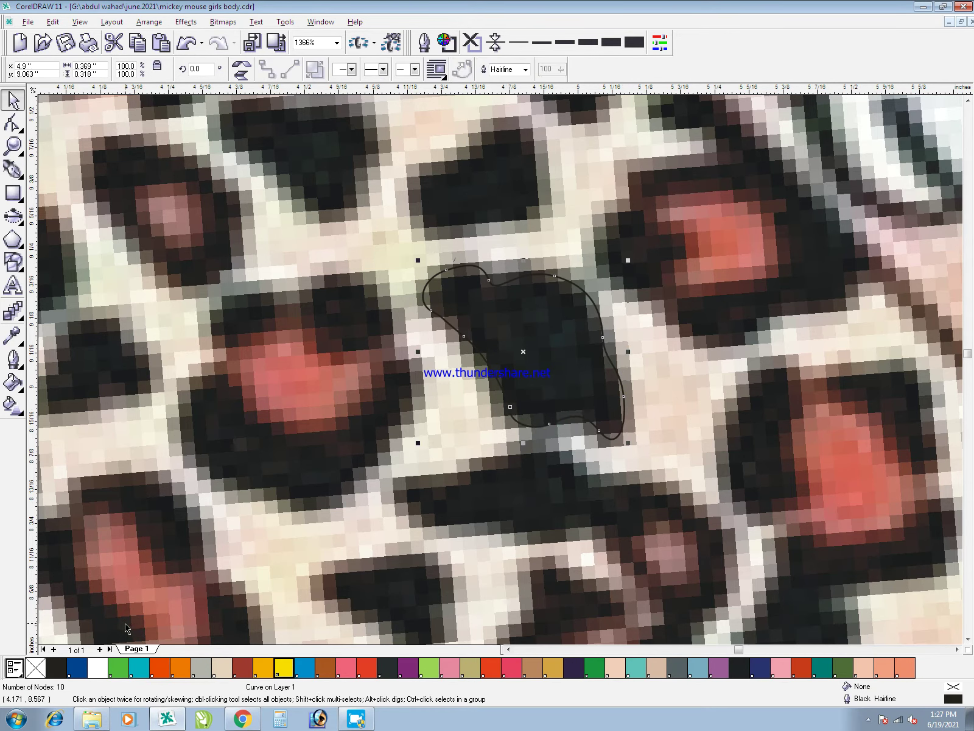
# - Fill the traced leopard spot with black and remove its outline
pyautogui.click(56, 667)
pyautogui.rightClick(36, 668)
pyautogui.click(449, 485)
# - Trace the crescent-shaped lower part of the neighbouring leopard spot as a closed curve about 0.45 by 0.26 inches
pyautogui.press('F3')
pyautogui.press('F2')
pyautogui.moveTo(405, 238); pyautogui.dragTo(561, 443)
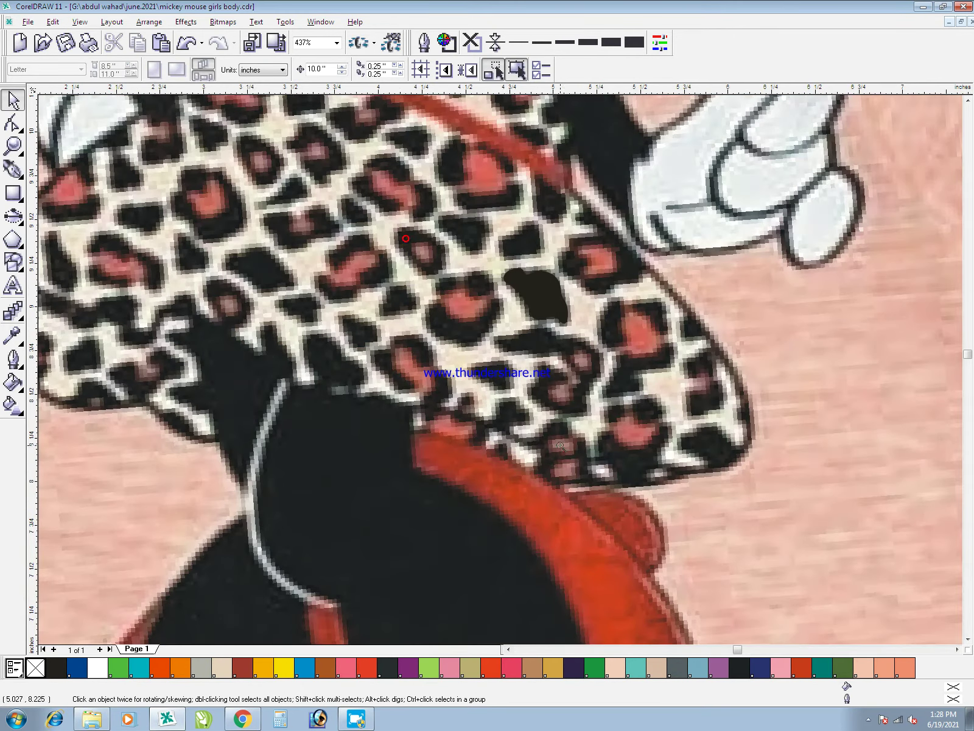
pyautogui.press('space')
pyautogui.click(479, 318)
pyautogui.moveTo(508, 289); pyautogui.dragTo(557, 258)
pyautogui.moveTo(529, 317); pyautogui.dragTo(500, 332)
pyautogui.moveTo(470, 378); pyautogui.dragTo(469, 378)
pyautogui.click(416, 362)
pyautogui.moveTo(344, 302); pyautogui.dragTo(349, 266)
pyautogui.click(398, 285)
pyautogui.click(398, 285)
pyautogui.moveTo(431, 315); pyautogui.dragTo(453, 329)
pyautogui.click(478, 319)
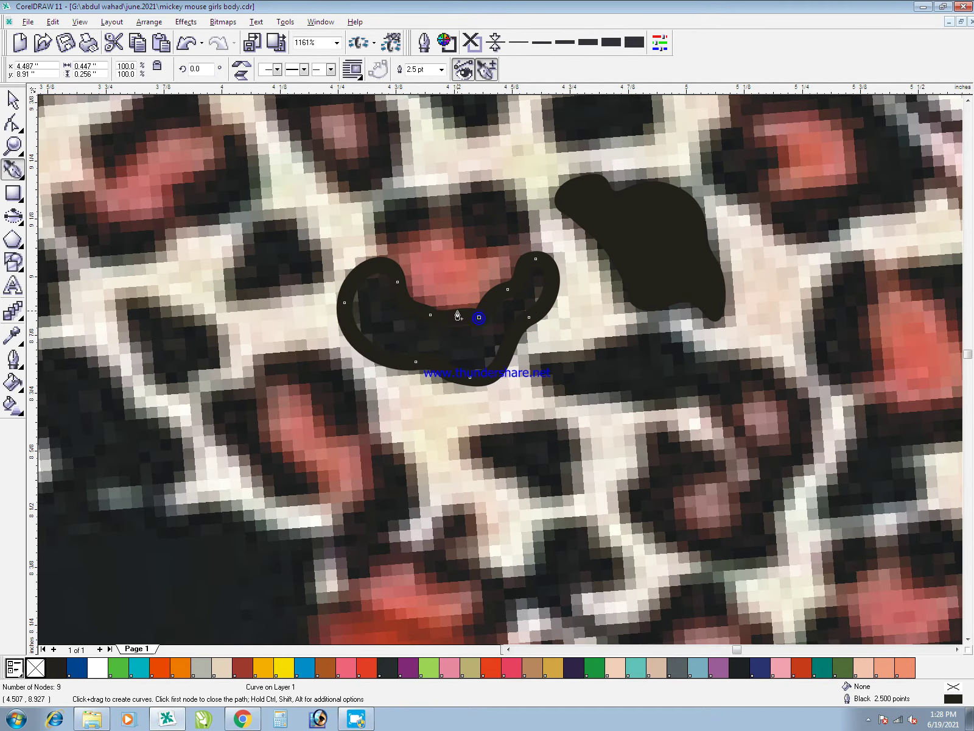
# - Combine the crescent with the first traced spot and fill the combined curve with red
pyautogui.press('space')
pyautogui.keyDown('shift'); pyautogui.click(618, 226); pyautogui.keyUp('shift')
pyautogui.hotkey('ctrl', 'l')
pyautogui.click(367, 668)
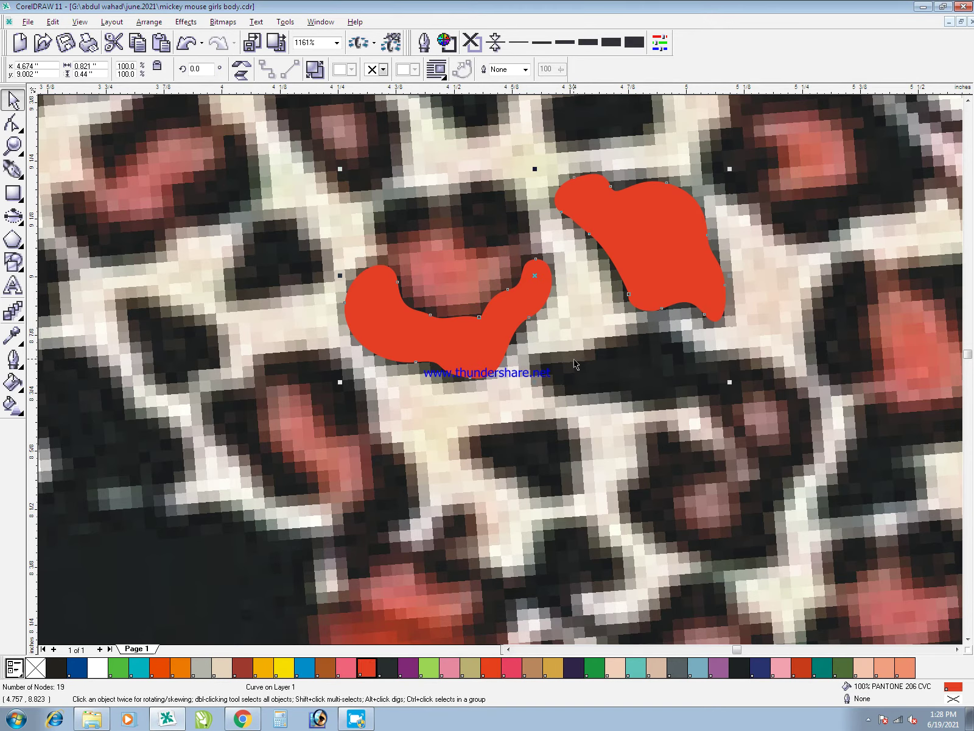
# - Draw two closed patches over the dark areas above the crescent and combine them with the traced spots
pyautogui.press('F5')
pyautogui.scroll(2, 591, 413)
pyautogui.moveTo(497, 317)
pyautogui.mouseDown()
pyautogui.moveTo(505, 245)
pyautogui.moveTo(603, 268)
pyautogui.moveTo(529, 356)
pyautogui.moveTo(497, 315)
pyautogui.mouseUp()
pyautogui.moveTo(365, 280)
pyautogui.mouseDown()
pyautogui.moveTo(429, 261)
pyautogui.moveTo(389, 337)
pyautogui.moveTo(353, 293)
pyautogui.mouseUp()
pyautogui.press('space')
pyautogui.press('F10')
pyautogui.doubleClick(521, 358)
pyautogui.press('space')
pyautogui.click(660, 488)
pyautogui.press('space')
# - Draw a closed freehand loop around the pink centre of the leopard spot, linking the crescent and the two upper patches
pyautogui.press('F5')
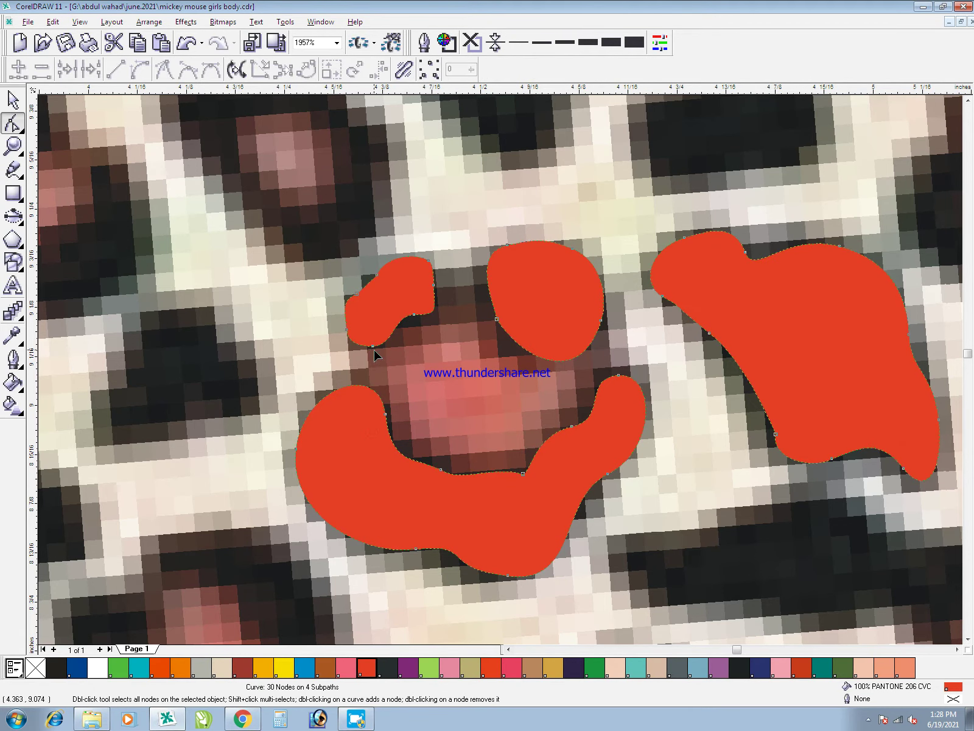
pyautogui.moveTo(371, 432); pyautogui.dragTo(371, 339)
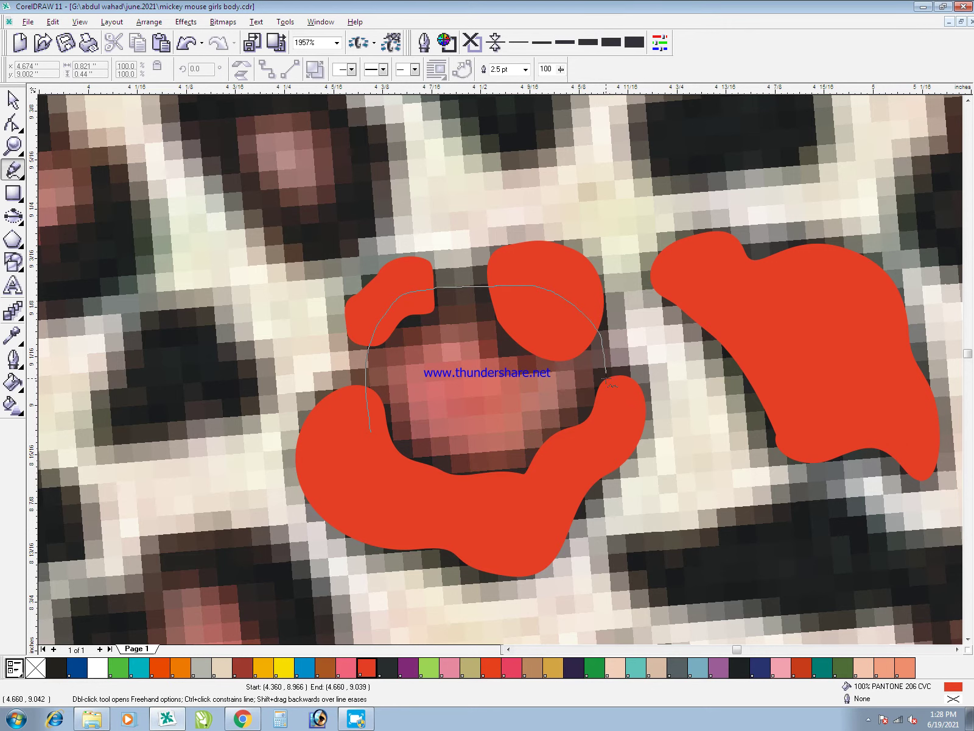
pyautogui.moveTo(494, 481); pyautogui.dragTo(371, 431)
pyautogui.press('space')
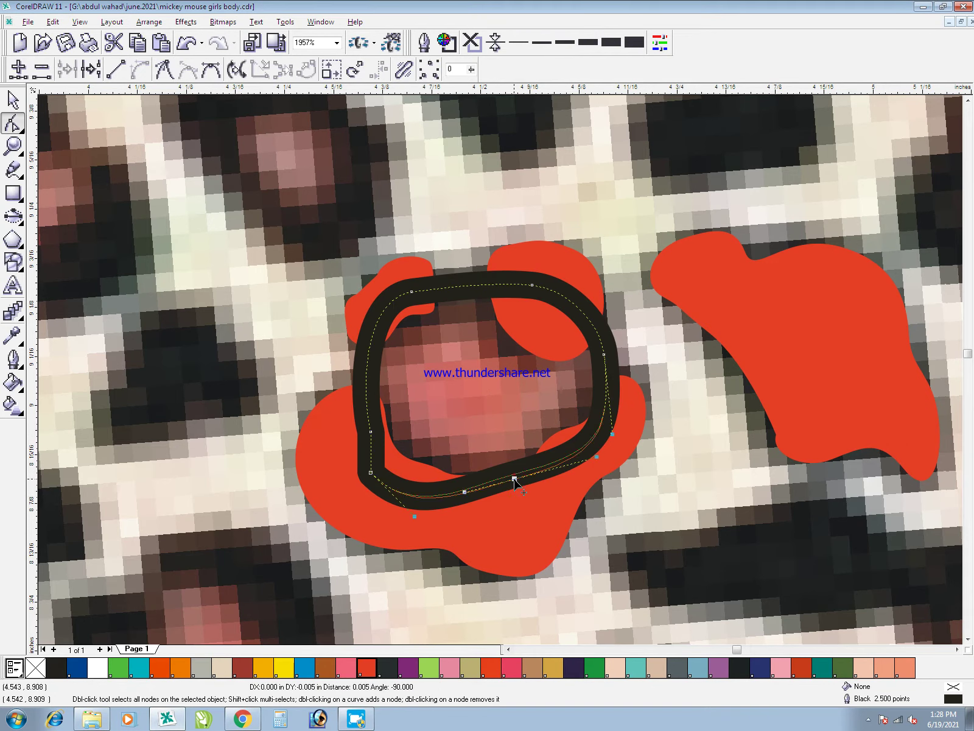
# - Give the combined leopard spots a black fill and a black outline
pyautogui.click(518, 532)
pyautogui.click(53, 672)
pyautogui.rightClick(54, 673)
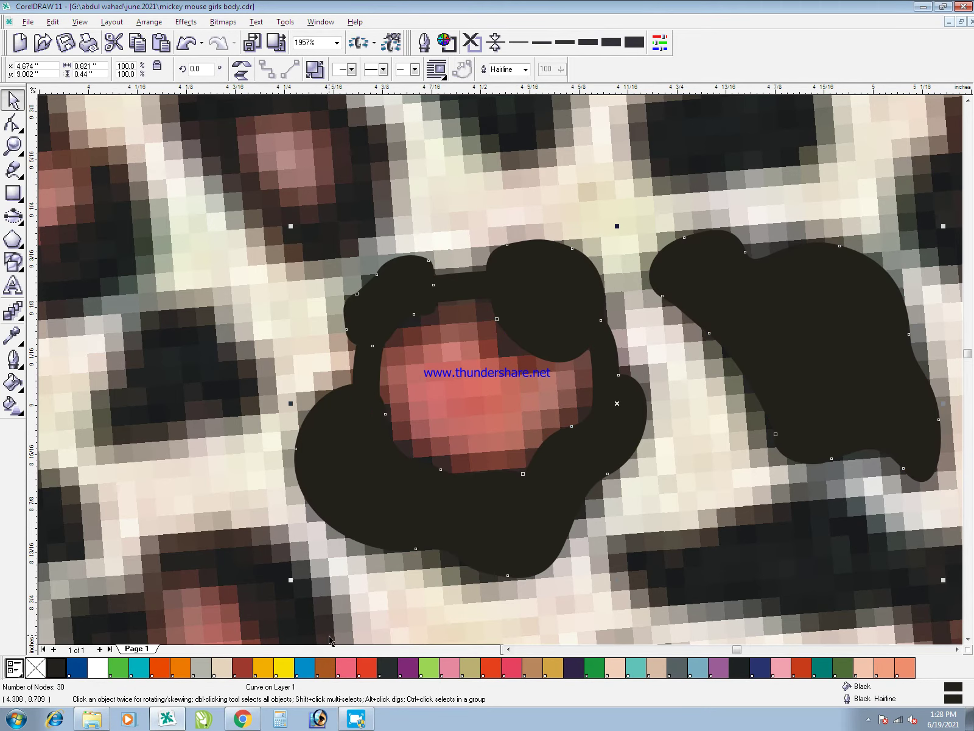
# - Fill the combined leopard spots with light green PANTONE 374 and the centre loop with red PANTONE 206, removing both outlines
pyautogui.click(430, 670)
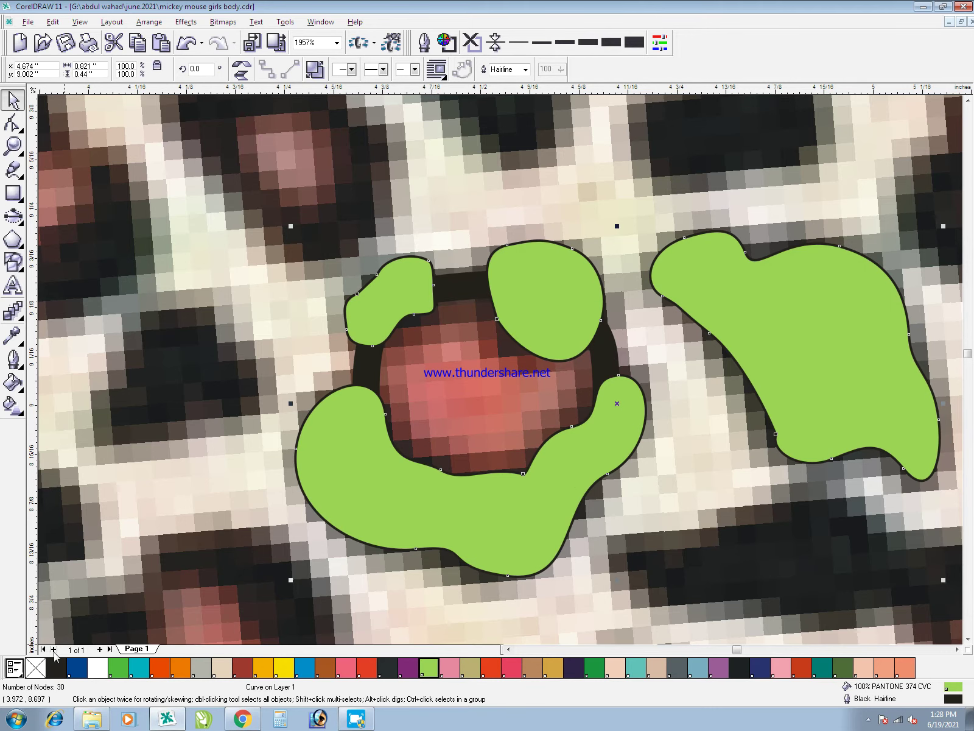
pyautogui.rightClick(35, 670)
pyautogui.click(403, 464)
pyautogui.click(365, 668)
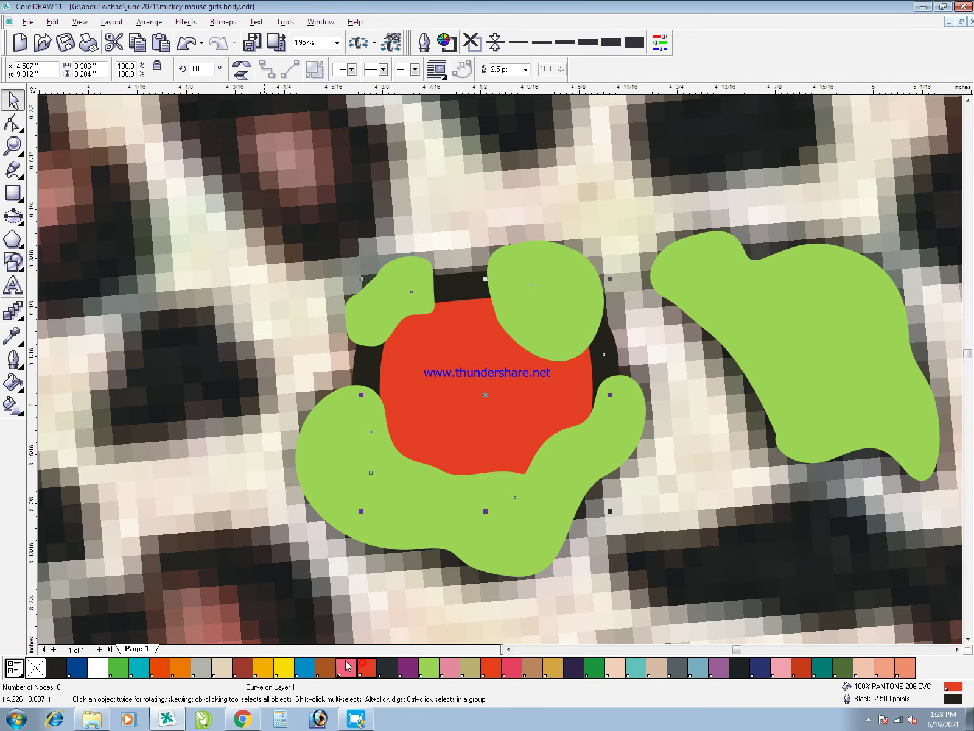
pyautogui.rightClick(35, 668)
pyautogui.click(243, 450)
# - Draw a closed freehand loop around the small solid dark patch to the left of the red-centred leopard spot
pyautogui.press('F3')
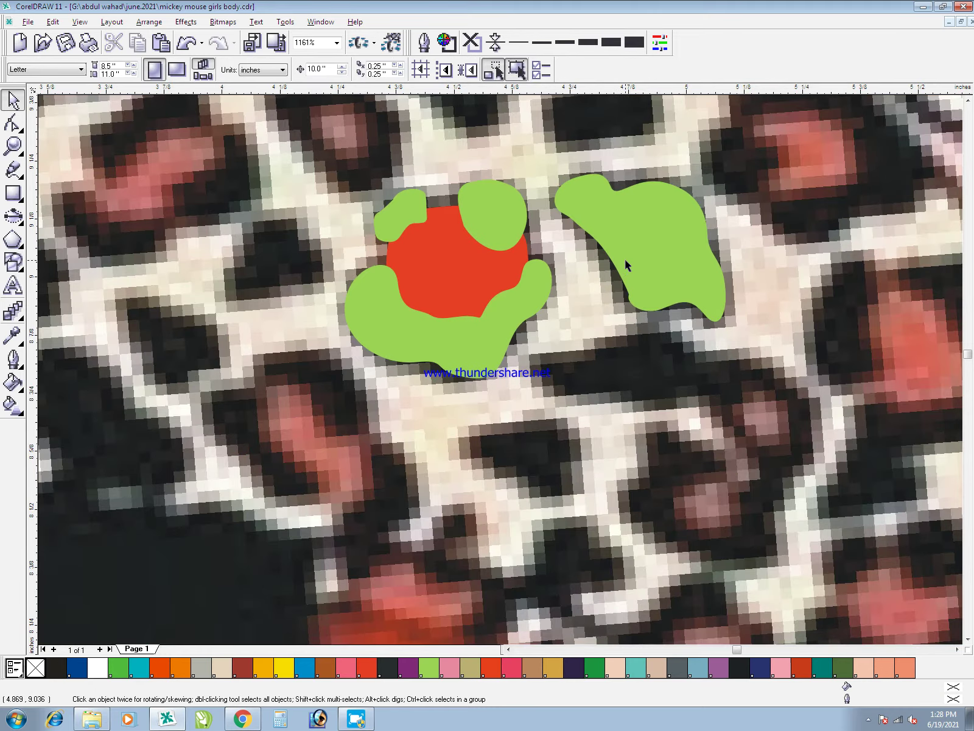
pyautogui.press('F3')
pyautogui.press('F2')
pyautogui.moveTo(368, 201); pyautogui.dragTo(432, 346)
pyautogui.press('space')
pyautogui.press('space')
pyautogui.press('F5')
pyautogui.moveTo(525, 513); pyautogui.dragTo(509, 504)
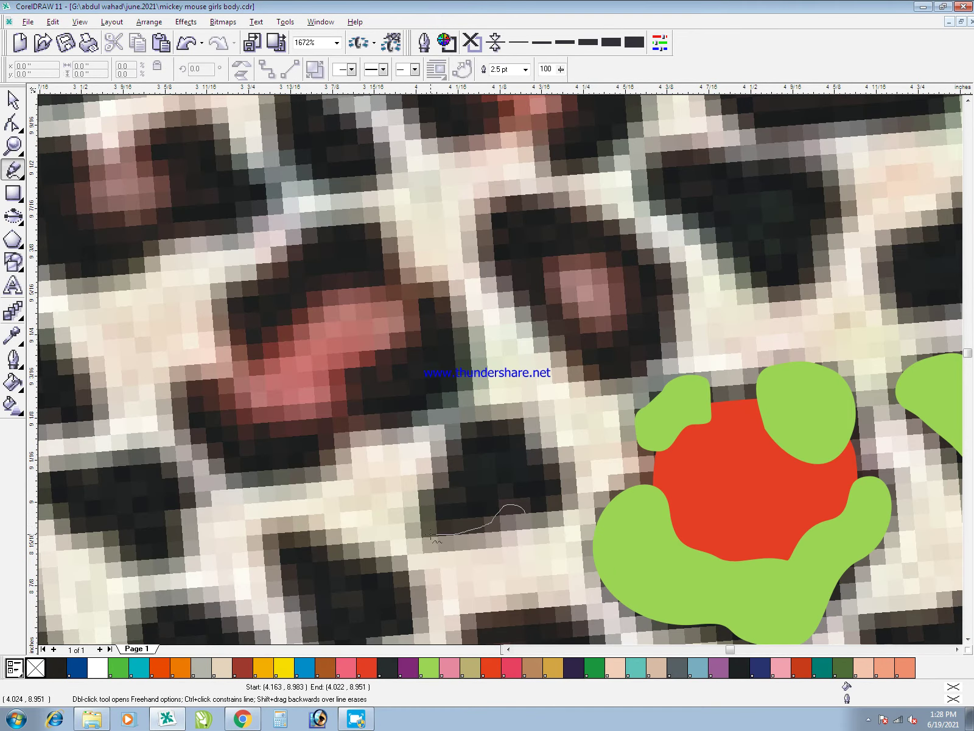
pyautogui.moveTo(571, 498)
pyautogui.mouseDown()
pyautogui.moveTo(531, 513)
pyautogui.moveTo(523, 536)
pyautogui.mouseUp()
# - Combine the new patch with the green leopard spots and delete the surplus node on the patch's lower edge
pyautogui.press('space')
pyautogui.keyDown('shift'); pyautogui.click(629, 561); pyautogui.keyUp('shift')
pyautogui.hotkey('ctrl', 'l')
pyautogui.press('F10')
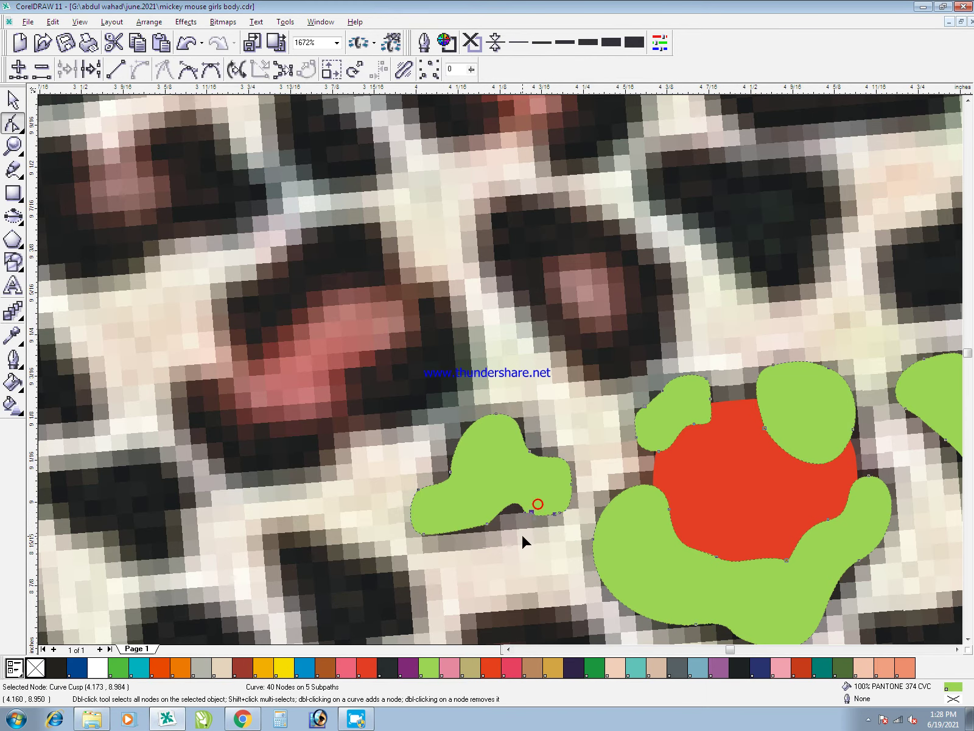
pyautogui.press('Delete')
pyautogui.press('space')
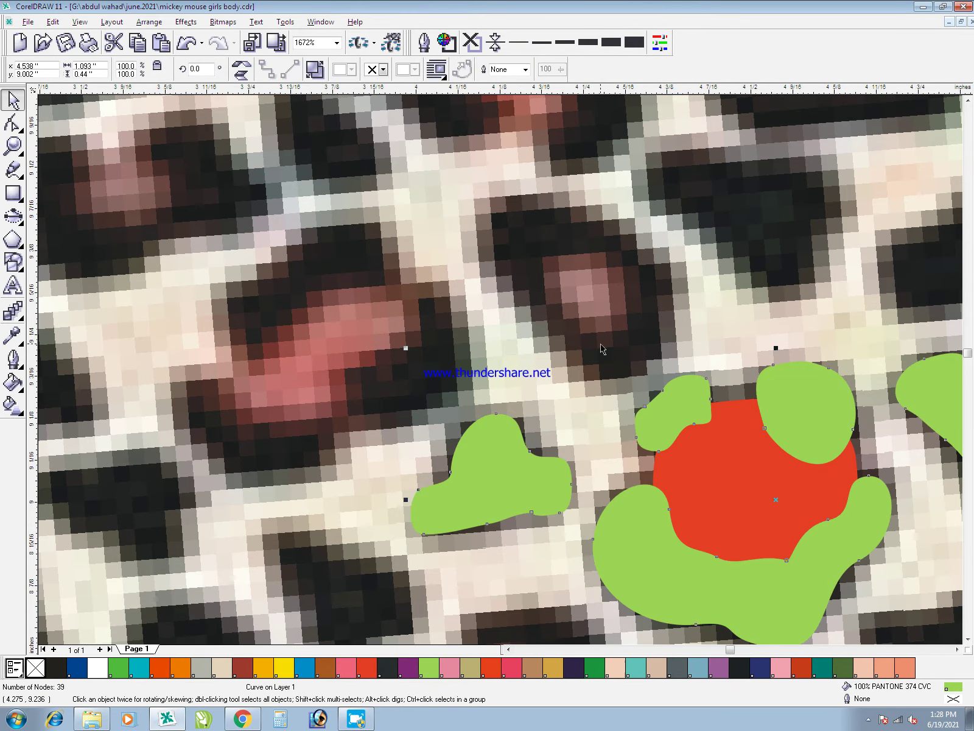
# - Trace the outer edge and the pink centre of the oval leopard spot above the new patch with freehand loops
pyautogui.press('F5')
pyautogui.moveTo(560, 347); pyautogui.dragTo(534, 323)
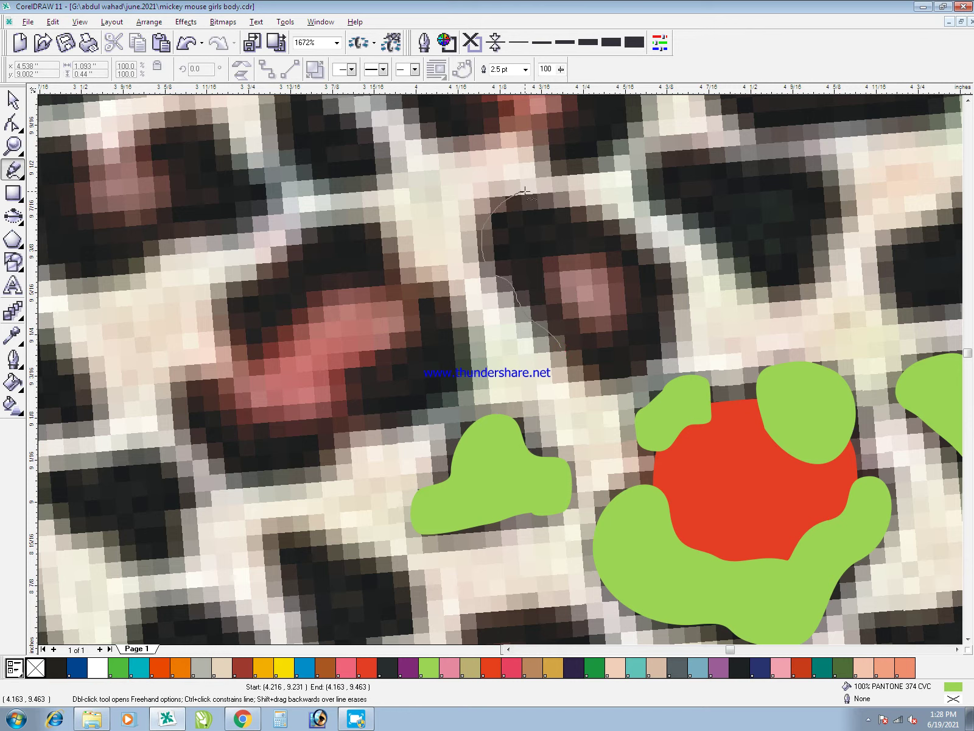
pyautogui.moveTo(617, 236)
pyautogui.mouseDown()
pyautogui.moveTo(639, 243)
pyautogui.moveTo(666, 283)
pyautogui.mouseUp()
pyautogui.moveTo(657, 355)
pyautogui.mouseDown()
pyautogui.moveTo(634, 378)
pyautogui.moveTo(595, 383)
pyautogui.moveTo(569, 355)
pyautogui.moveTo(569, 312)
pyautogui.mouseUp()
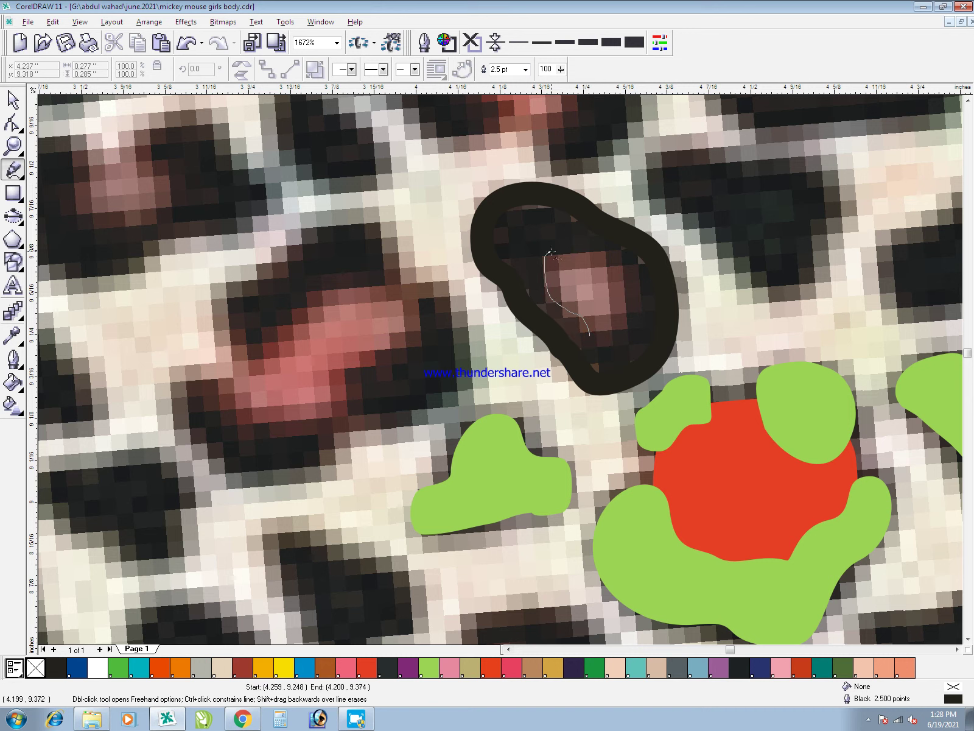
# - Finish the closed freehand outline around the pink centre of the traced dark spot
pyautogui.moveTo(588, 341); pyautogui.dragTo(589, 339)
pyautogui.press('space')
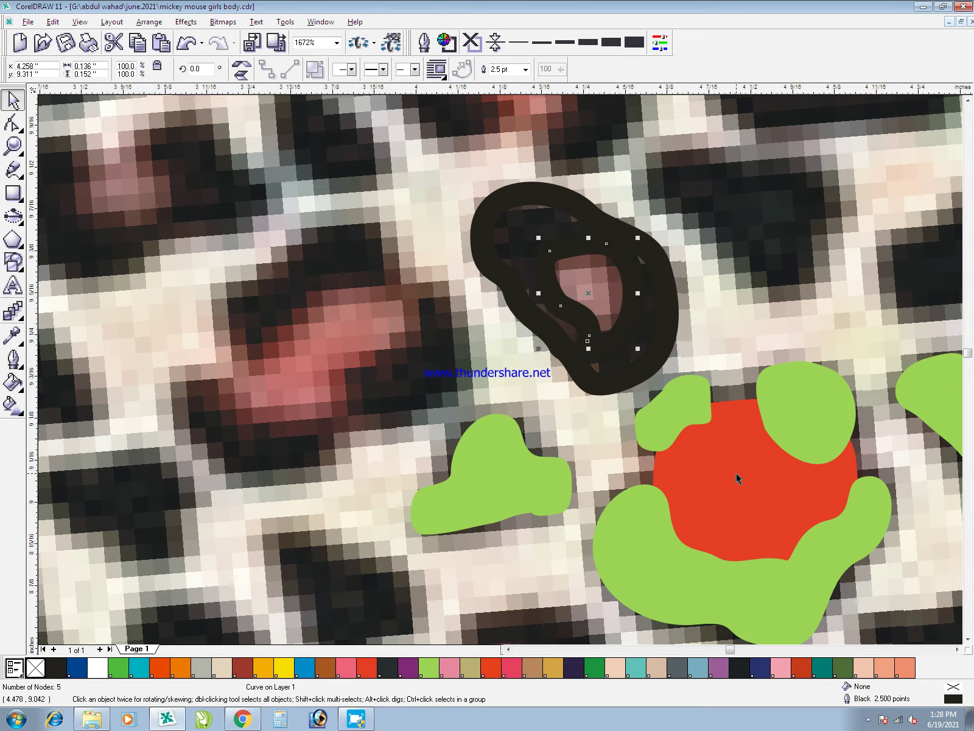
pyautogui.keyDown('shift'); pyautogui.click(737, 474); pyautogui.keyUp('shift')
pyautogui.hotkey('ctrl', 'l')
pyautogui.click(663, 313)
pyautogui.keyDown('shift'); pyautogui.click(486, 473); pyautogui.keyUp('shift')
pyautogui.hotkey('ctrl', 'l')
pyautogui.click(696, 446)
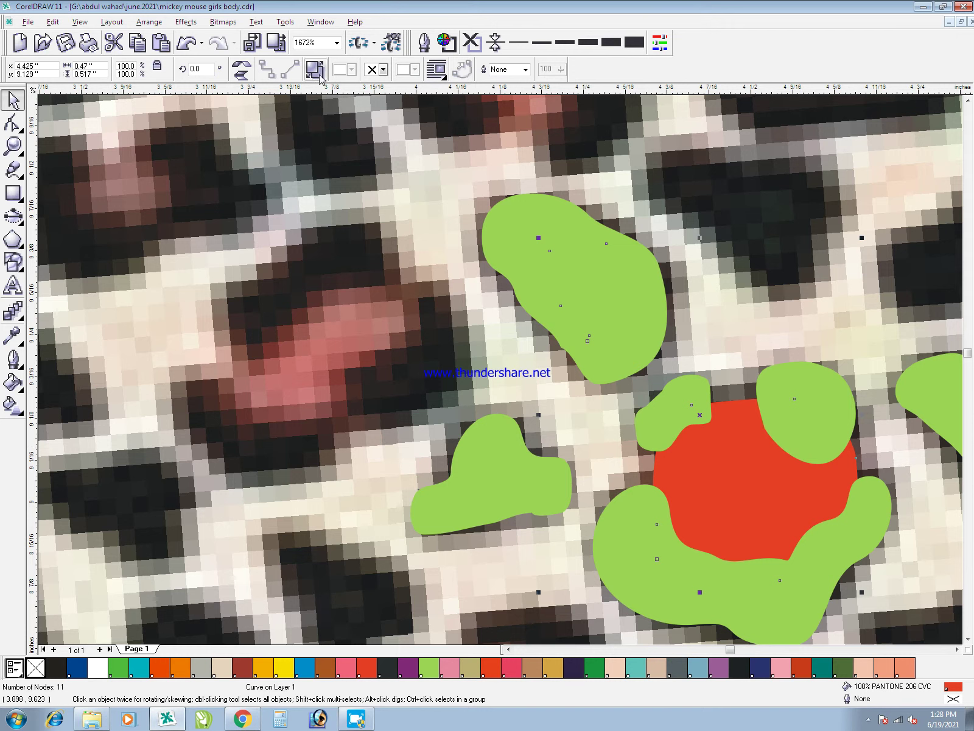
pyautogui.hotkey('ctrl', 'z')
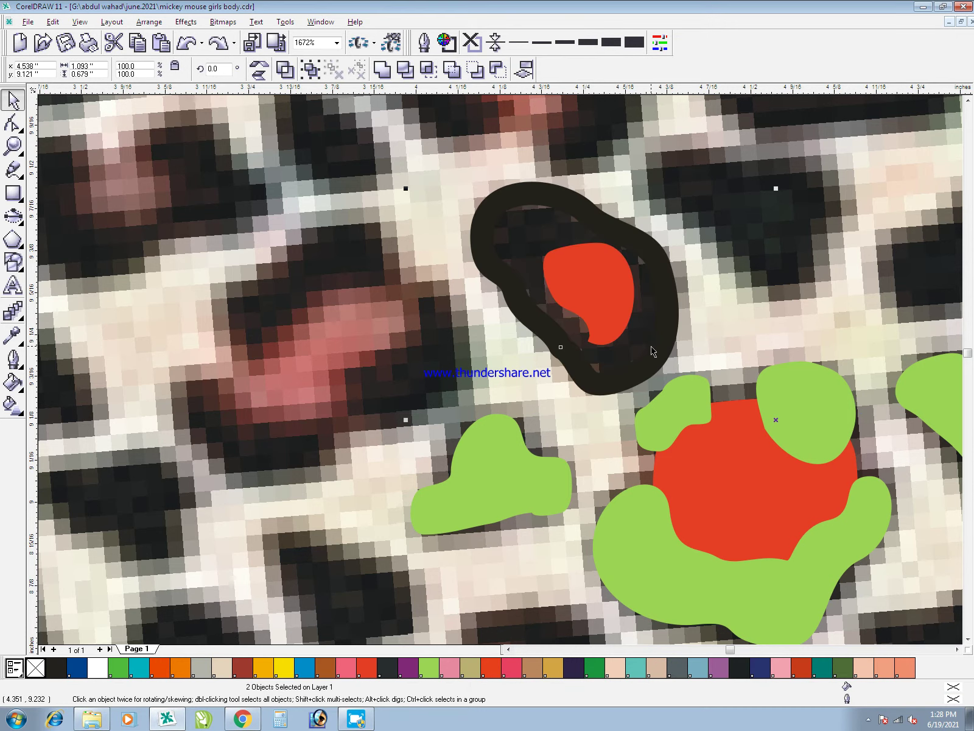
pyautogui.click(627, 263)
pyautogui.hotkey('ctrl', 'z')
# - Combine the spot's inner and outer outlines into one ring-shaped curve
pyautogui.click(712, 302)
pyautogui.click(620, 277)
pyautogui.keyDown('shift'); pyautogui.click(550, 221); pyautogui.keyUp('shift')
pyautogui.hotkey('ctrl', 'l')
# - Combine the spot's centre outline with the red shape and its ring with the green shapes
pyautogui.click(611, 285)
pyautogui.keyDown('shift'); pyautogui.click(728, 483); pyautogui.keyUp('shift')
pyautogui.hotkey('ctrl', 'l')
pyautogui.click(665, 328)
pyautogui.keyDown('shift'); pyautogui.click(531, 501); pyautogui.keyUp('shift')
pyautogui.hotkey('ctrl', 'l')
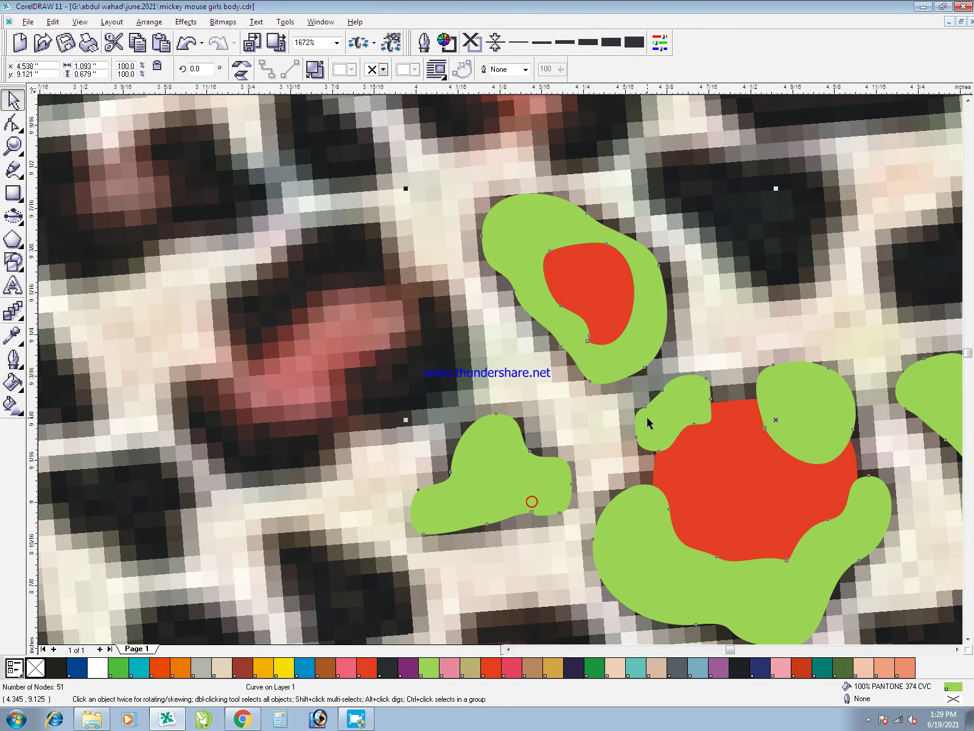
pyautogui.click(703, 325)
# - Trace the three dark patches around the elongated pink spot to the left as closed freehand curves
pyautogui.press('F3')
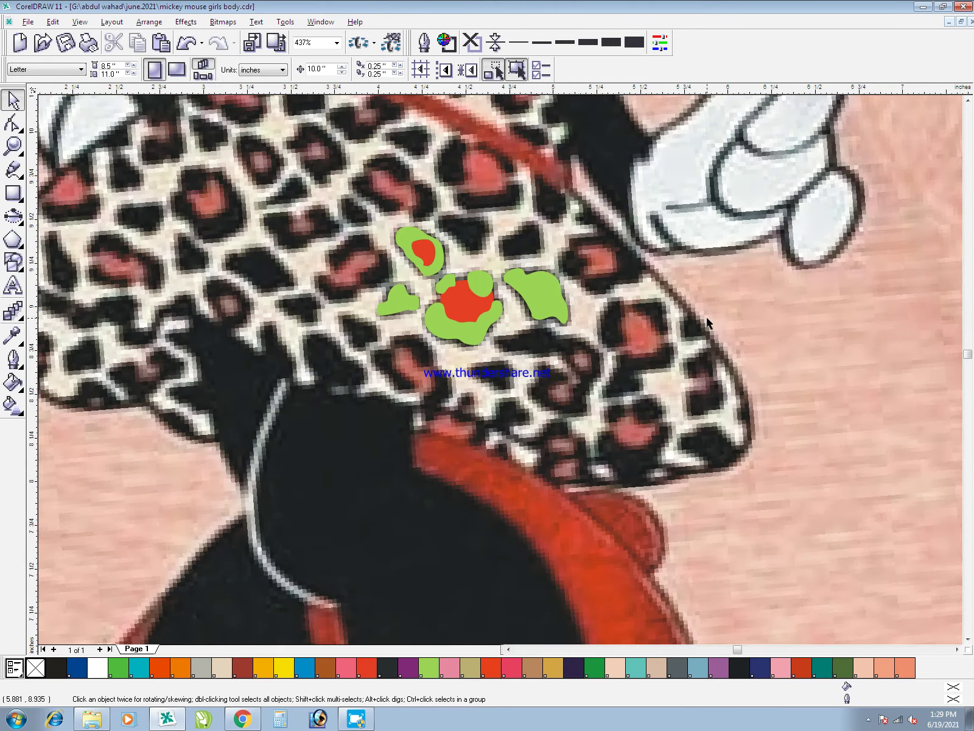
pyautogui.press('F2')
pyautogui.moveTo(272, 192); pyautogui.dragTo(453, 334)
pyautogui.press('F5')
pyautogui.moveTo(488, 437); pyautogui.dragTo(490, 391)
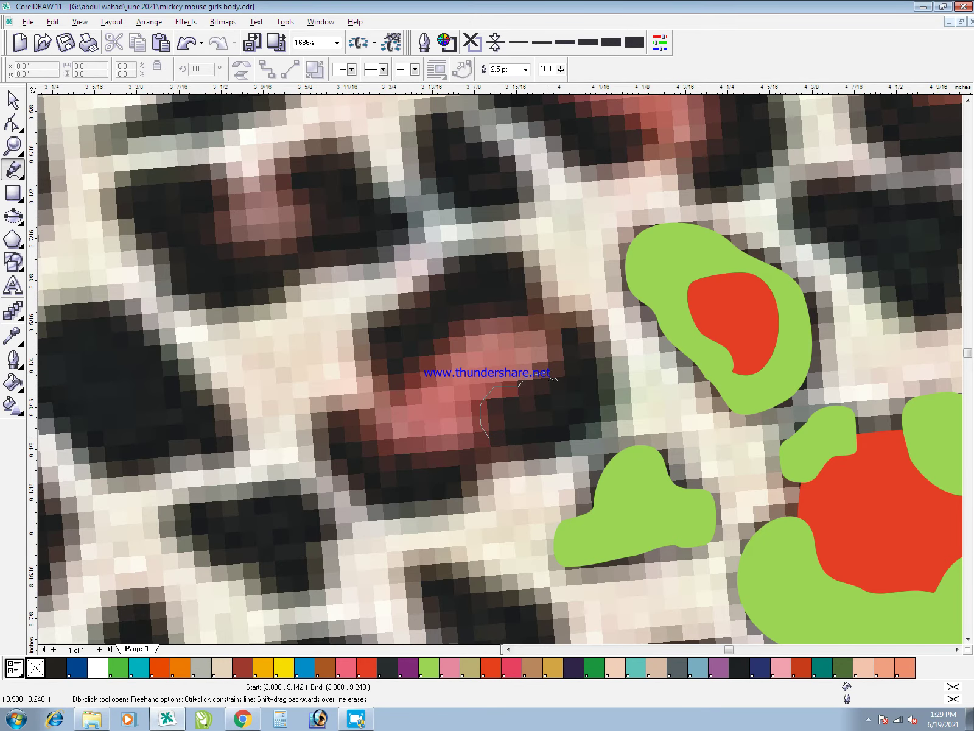
pyautogui.moveTo(556, 453); pyautogui.dragTo(487, 438)
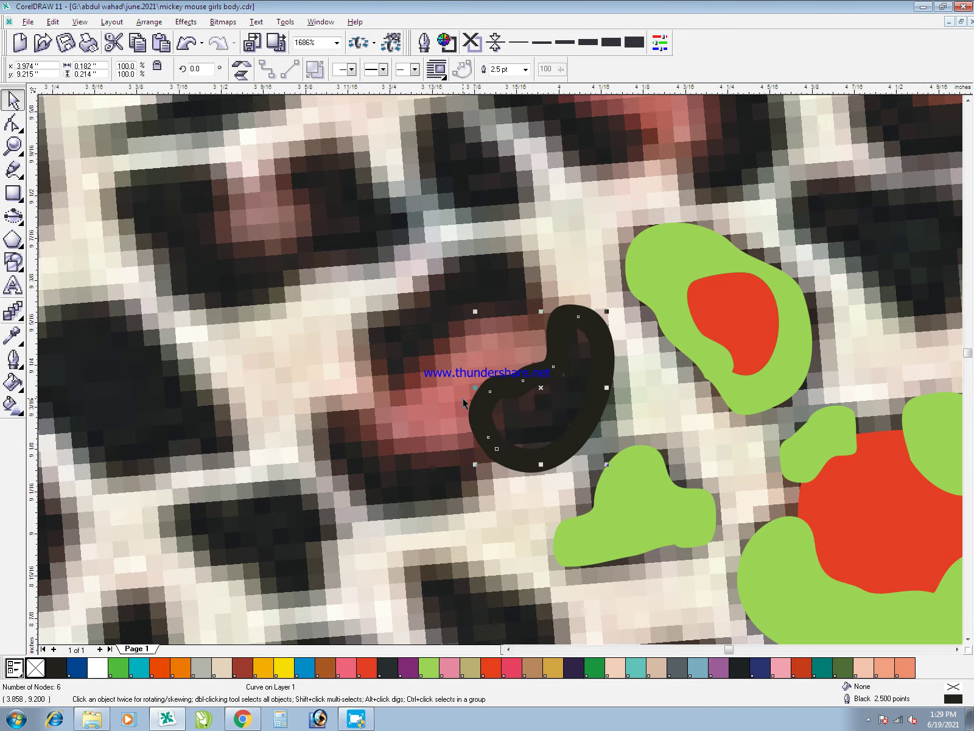
pyautogui.moveTo(409, 383); pyautogui.dragTo(439, 335)
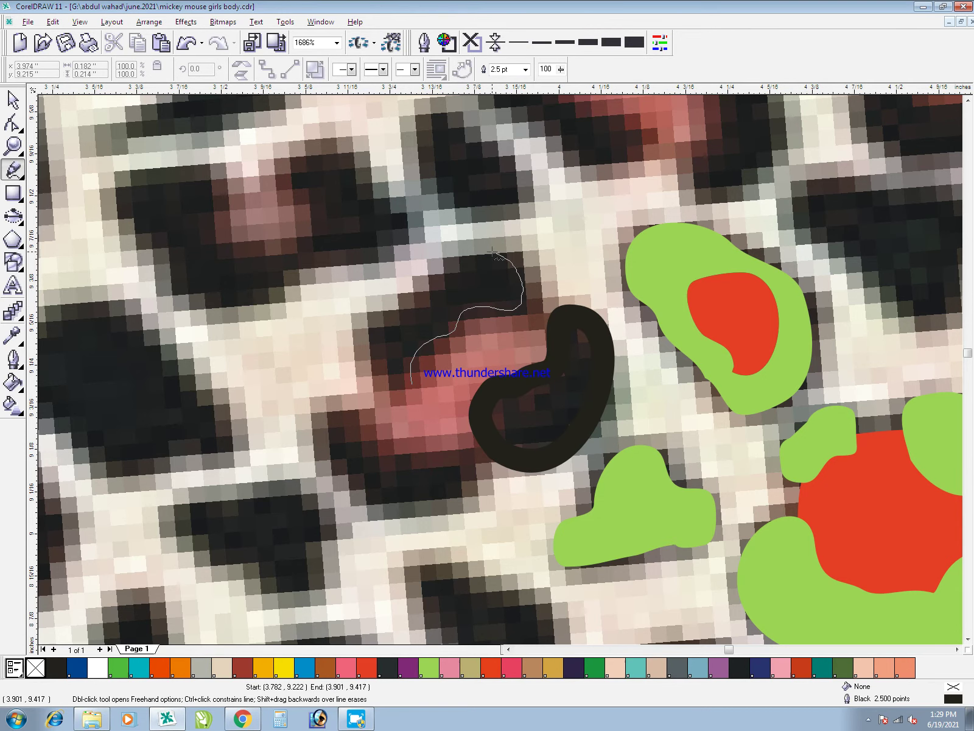
pyautogui.moveTo(367, 378); pyautogui.dragTo(408, 390)
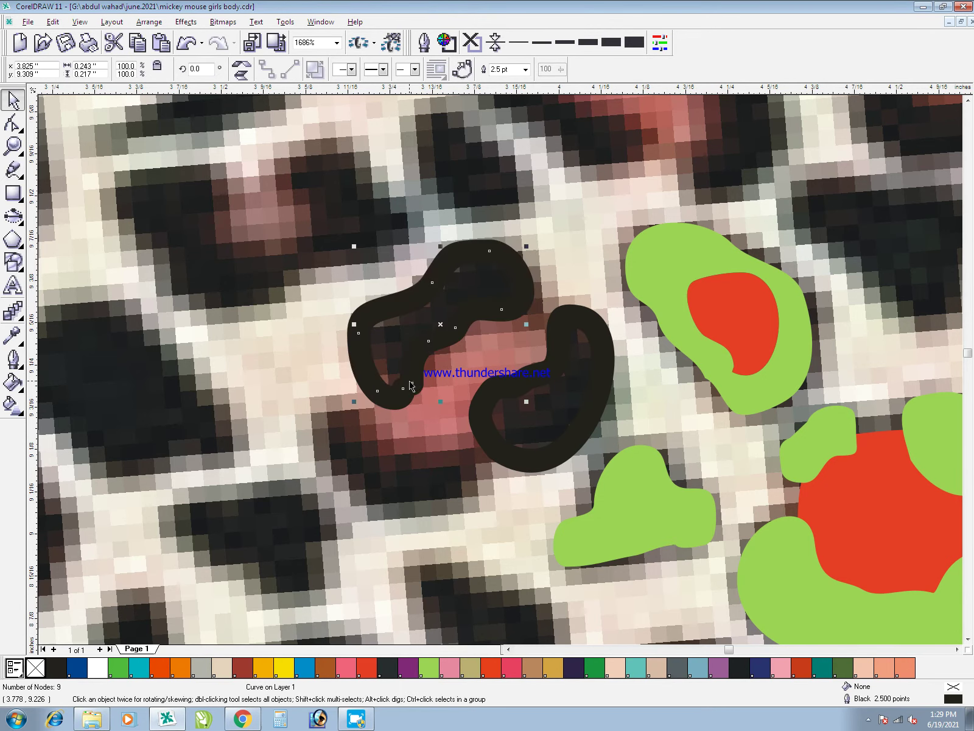
pyautogui.moveTo(316, 460); pyautogui.dragTo(317, 450)
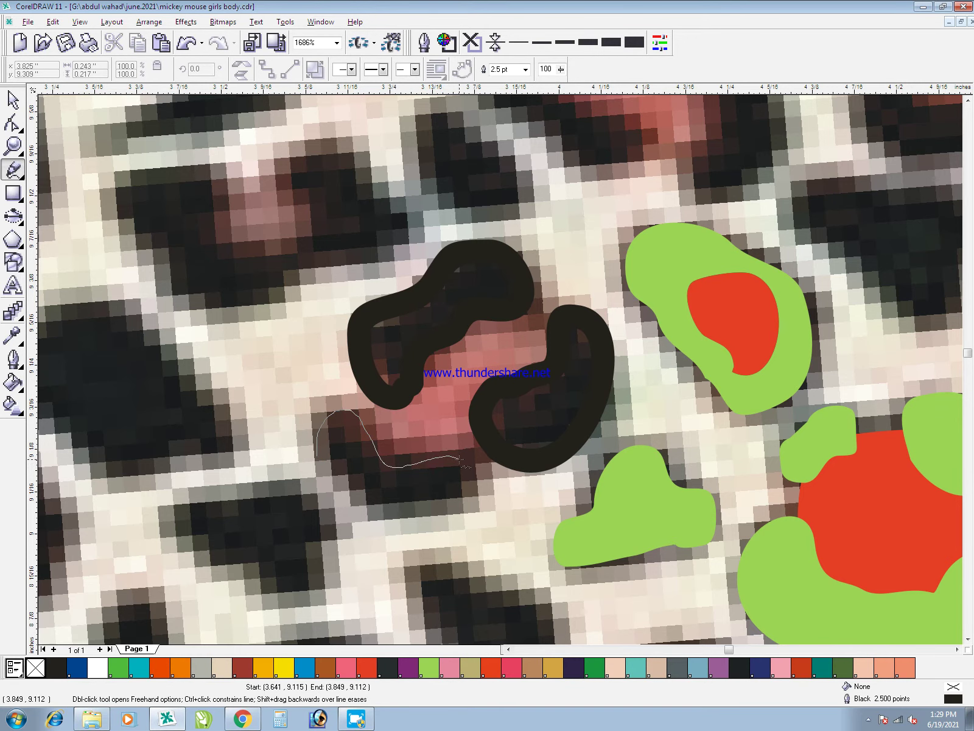
pyautogui.moveTo(347, 490); pyautogui.dragTo(323, 459)
# - Combine the three traced patch outlines with the existing green shapes
pyautogui.press('space')
pyautogui.keyDown('shift'); pyautogui.click(388, 391); pyautogui.keyUp('shift')
pyautogui.keyDown('shift'); pyautogui.click(490, 400); pyautogui.keyUp('shift')
pyautogui.keyDown('shift'); pyautogui.click(636, 290); pyautogui.keyUp('shift')
pyautogui.hotkey('ctrl', 'l')
# - Draw a closed freehand curve around the pink centre, running through the three surrounding green patches
pyautogui.press('F5')
pyautogui.moveTo(353, 444)
pyautogui.mouseDown()
pyautogui.moveTo(412, 328)
pyautogui.moveTo(458, 294)
pyautogui.moveTo(514, 290)
pyautogui.mouseUp()
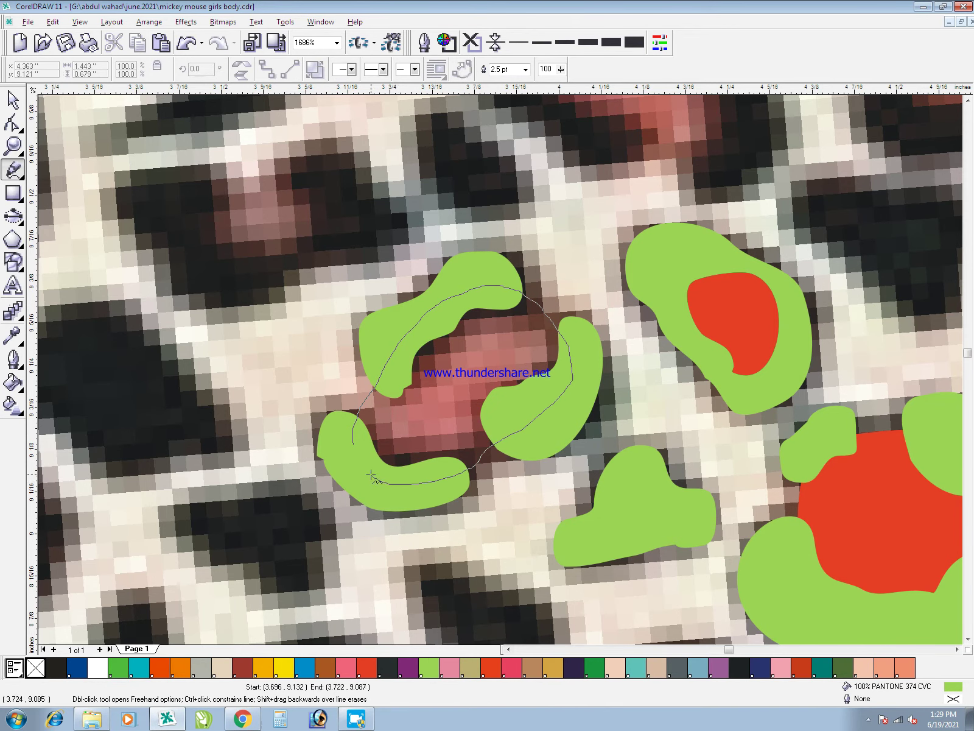
pyautogui.moveTo(371, 474); pyautogui.dragTo(354, 444)
pyautogui.press('space')
# - Delete the stray node at the outer edge of the lower-left green patch
pyautogui.click(329, 459)
pyautogui.press('F10')
pyautogui.doubleClick(321, 458)
pyautogui.press('space')
# - Combine the elongated spot's centre outline with the red shapes and clear the selection
pyautogui.click(486, 415)
pyautogui.keyDown('shift'); pyautogui.click(511, 402); pyautogui.keyUp('shift')
pyautogui.hotkey('ctrl', 'l')
pyautogui.press('F3')
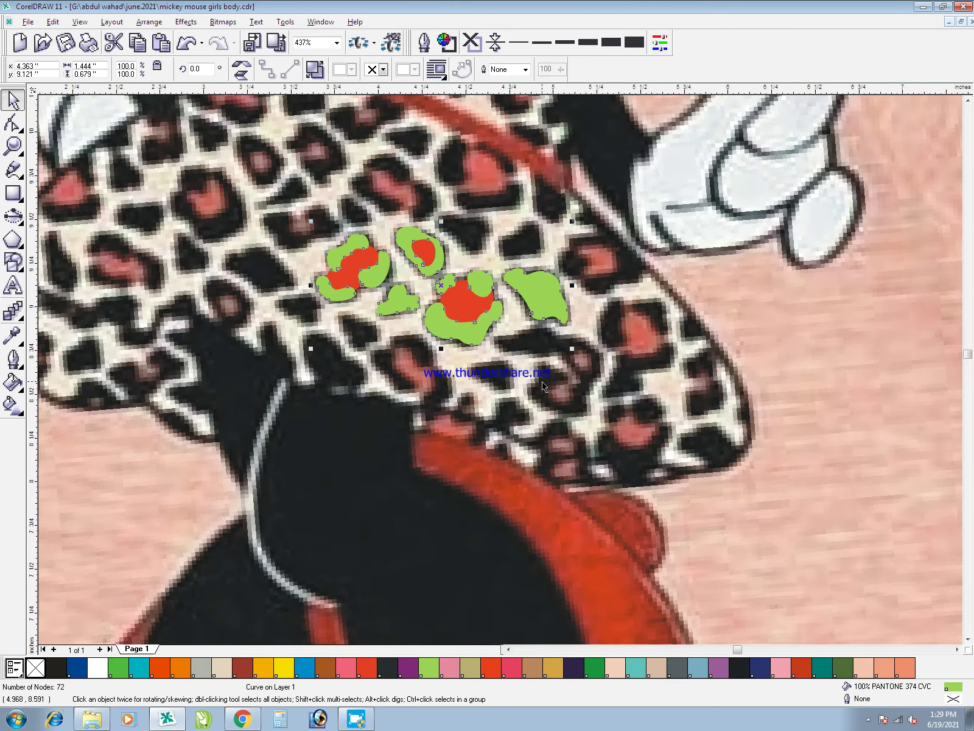
pyautogui.press('Escape')
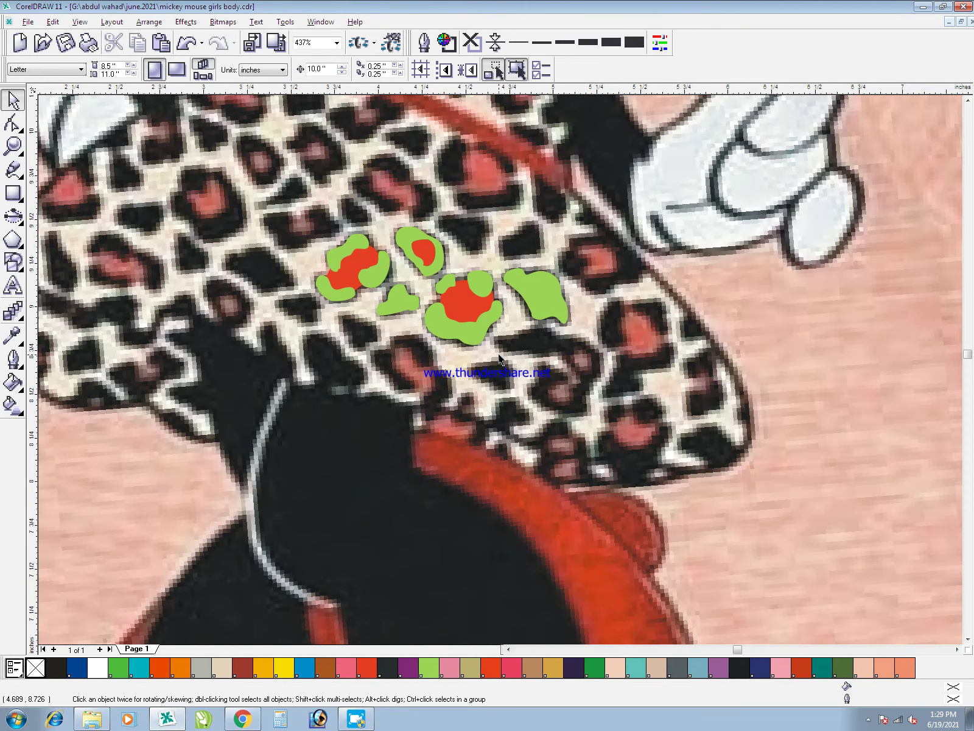
# - Trace the dark spot below the large red-centred spot as a closed freehand curve
pyautogui.press('F2')
pyautogui.moveTo(440, 311)
pyautogui.mouseDown()
pyautogui.moveTo(538, 435)
pyautogui.moveTo(523, 407)
pyautogui.moveTo(428, 381)
pyautogui.mouseUp()
pyautogui.press('F5')
pyautogui.press('space')
pyautogui.press('F5')
pyautogui.moveTo(476, 331)
pyautogui.mouseDown()
pyautogui.moveTo(535, 311)
pyautogui.moveTo(605, 329)
pyautogui.mouseUp()
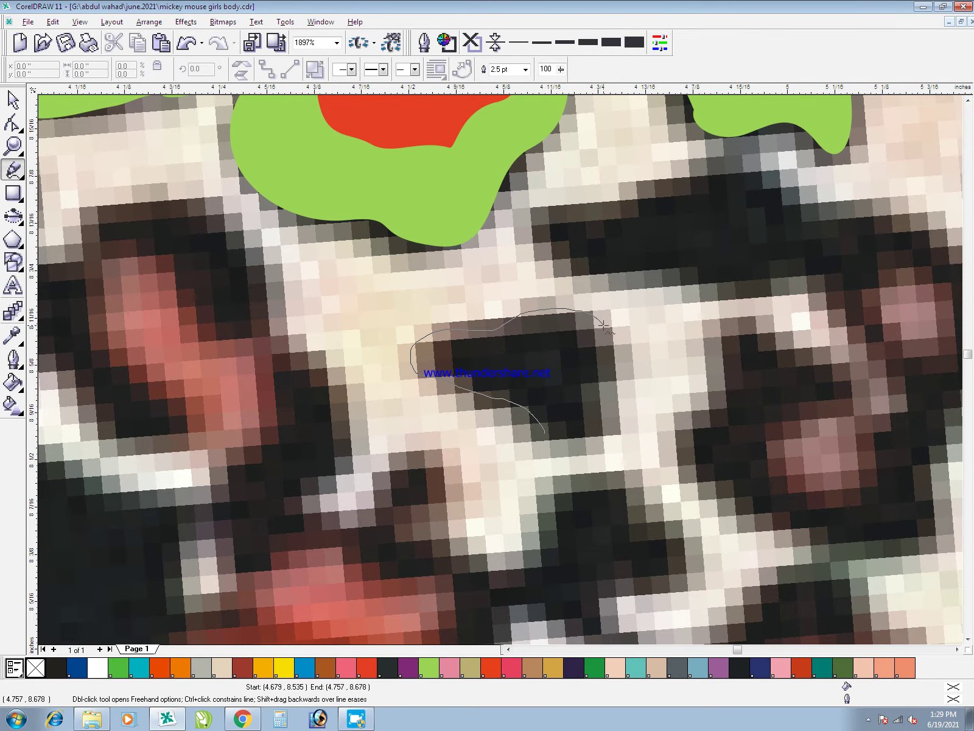
pyautogui.moveTo(570, 443); pyautogui.dragTo(545, 433)
# - Combine the new spot outline with the green shapes and save the drawing
pyautogui.press('space')
pyautogui.keyDown('shift'); pyautogui.click(464, 193); pyautogui.keyUp('shift')
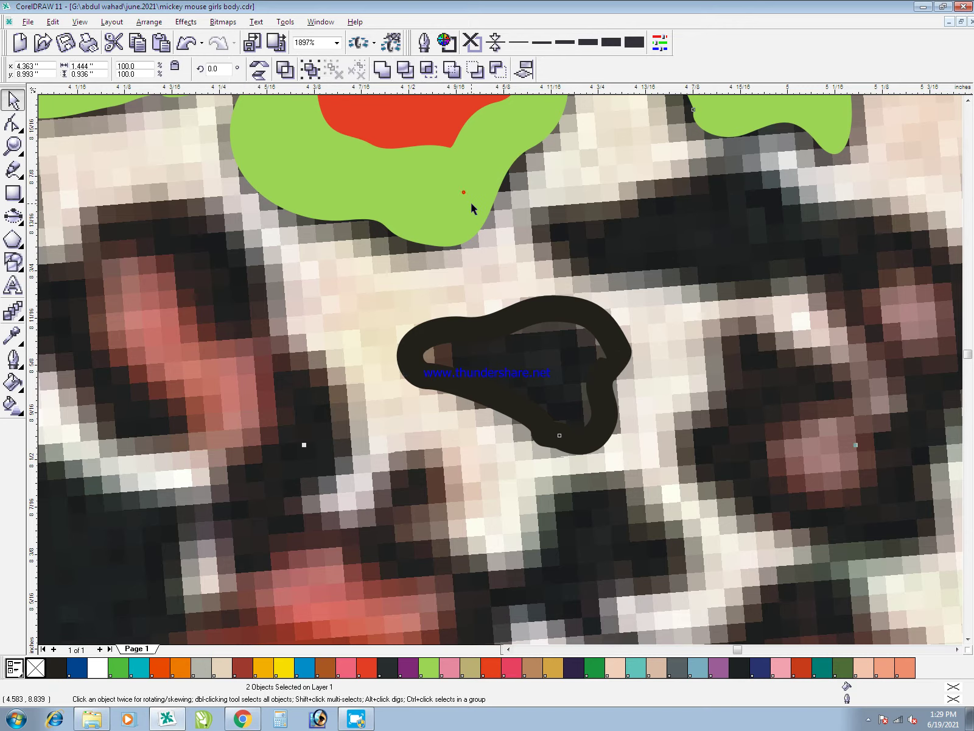
pyautogui.hotkey('ctrl', 'l')
pyautogui.click(563, 282)
pyautogui.hotkey('ctrl', 's')
pyautogui.click(865, 723)
pyautogui.rightClick(853, 669)
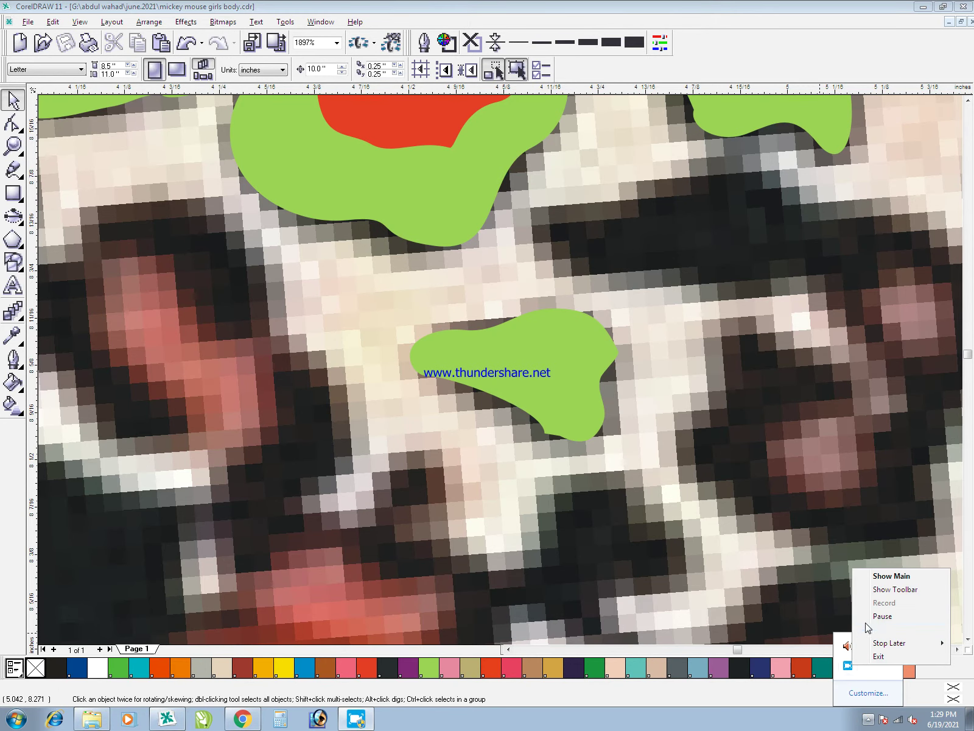
pyautogui.click(876, 616)
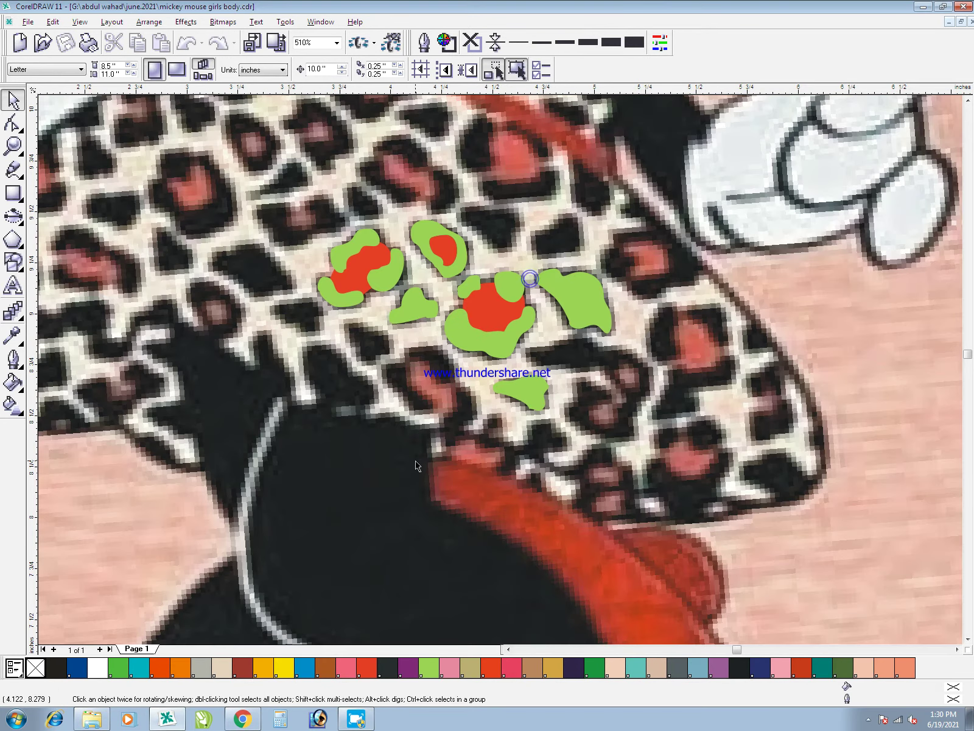
# - Trace the dark spot below and left of the small three-lobed green spot with a closed Bezier curve
pyautogui.press('F2')
pyautogui.moveTo(246, 260); pyautogui.dragTo(469, 458)
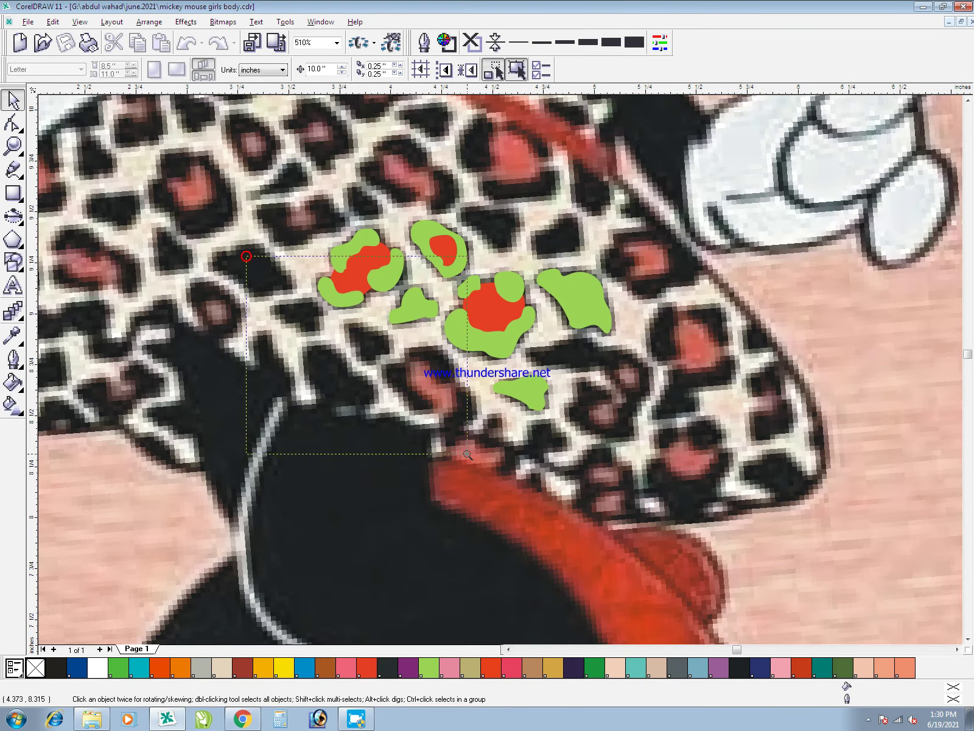
pyautogui.press('F5')
pyautogui.press('space')
pyautogui.press('F5')
pyautogui.press('space')
pyautogui.press('F5')
pyautogui.moveTo(559, 369); pyautogui.dragTo(592, 370)
pyautogui.moveTo(581, 313); pyautogui.dragTo(544, 299)
pyautogui.moveTo(522, 289); pyautogui.dragTo(481, 326)
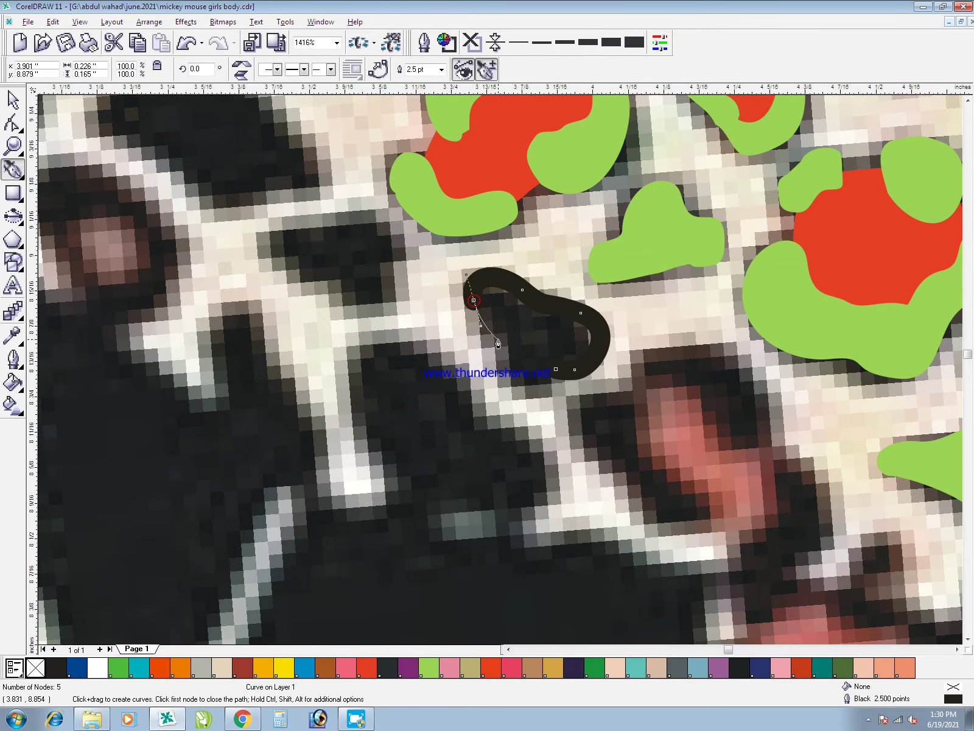
pyautogui.click(541, 393)
pyautogui.click(556, 369)
# - Combine the Bezier-traced spot outline with the green shapes
pyautogui.press('space')
pyautogui.keyDown('shift'); pyautogui.click(619, 265); pyautogui.keyUp('shift')
pyautogui.hotkey('ctrl', 'l')
# - Trace the T-shaped dark spot below the elongated red-centred spot in freehand and combine it with the green shapes
pyautogui.press('space')
pyautogui.click(375, 329)
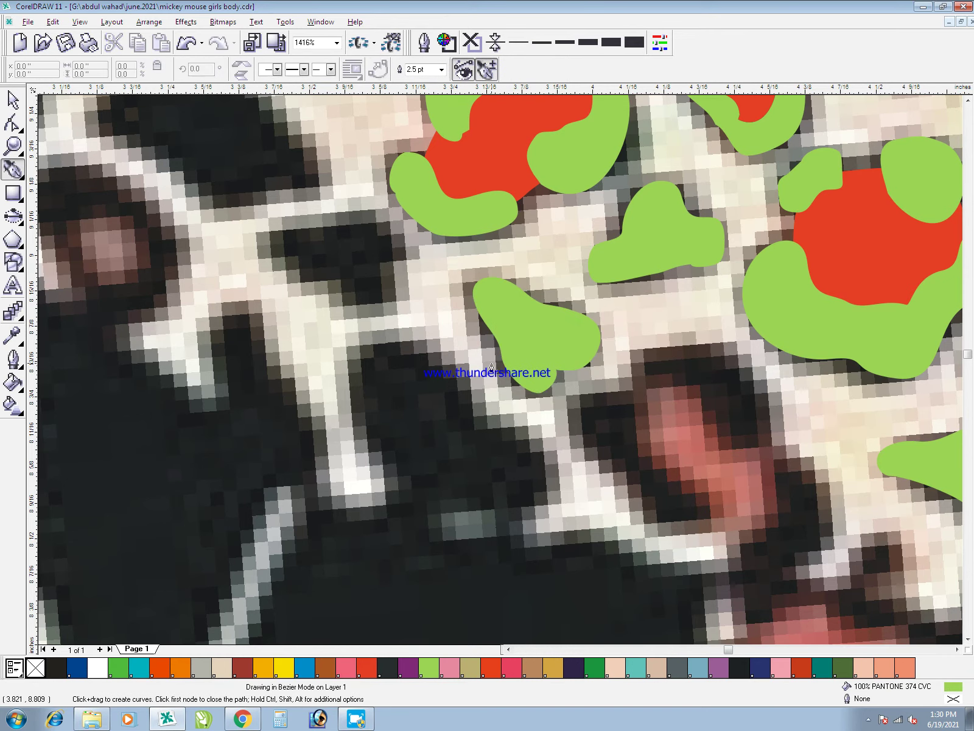
pyautogui.press('F5')
pyautogui.click(346, 300)
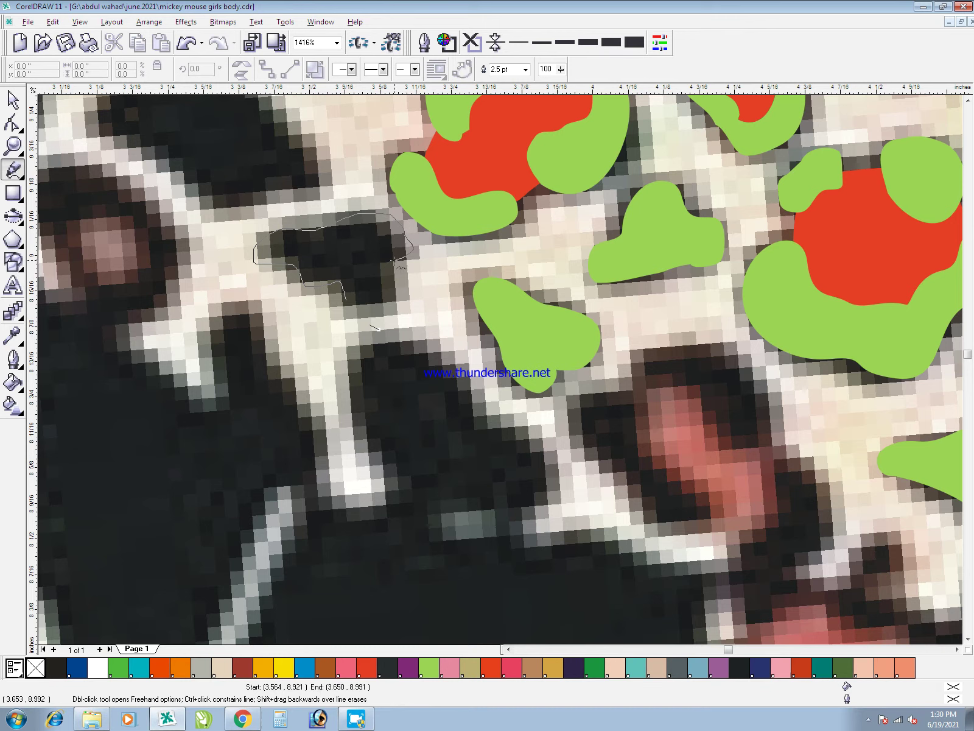
pyautogui.moveTo(359, 310); pyautogui.dragTo(346, 300)
pyautogui.press('space')
pyautogui.keyDown('shift'); pyautogui.click(498, 317); pyautogui.keyUp('shift')
pyautogui.hotkey('ctrl', 'l')
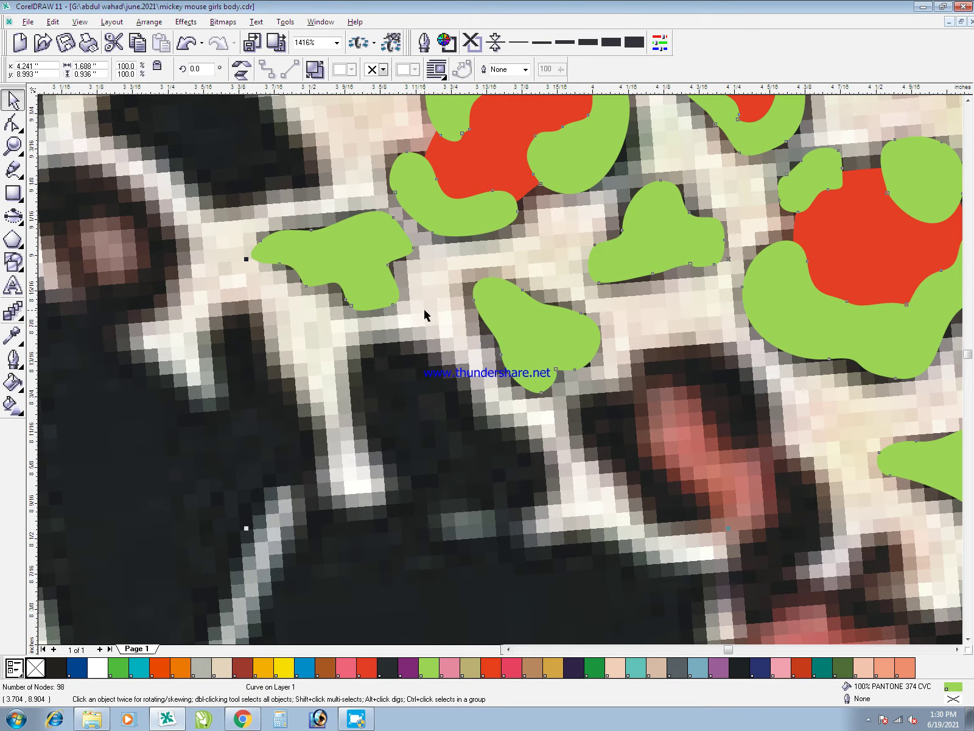
pyautogui.click(425, 331)
# - Trace the large dark spot left of the elongated red-centred spot in freehand and combine it with the green shapes
pyautogui.press('F3')
pyautogui.press('F2')
pyautogui.moveTo(184, 212); pyautogui.dragTo(361, 400)
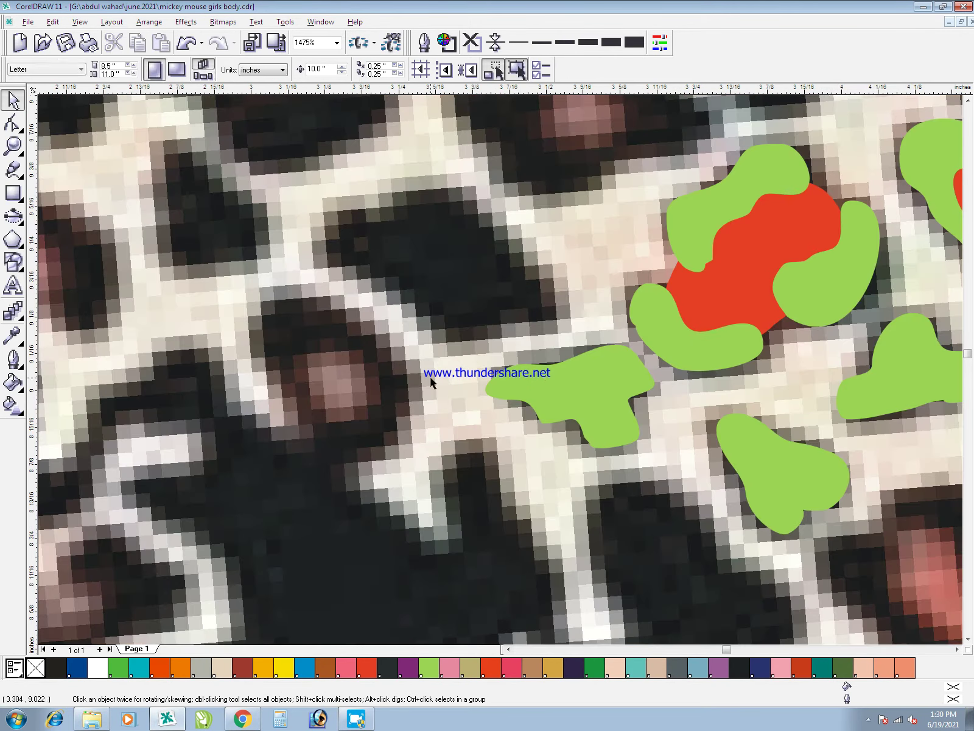
pyautogui.press('F5')
pyautogui.moveTo(496, 313); pyautogui.dragTo(465, 334)
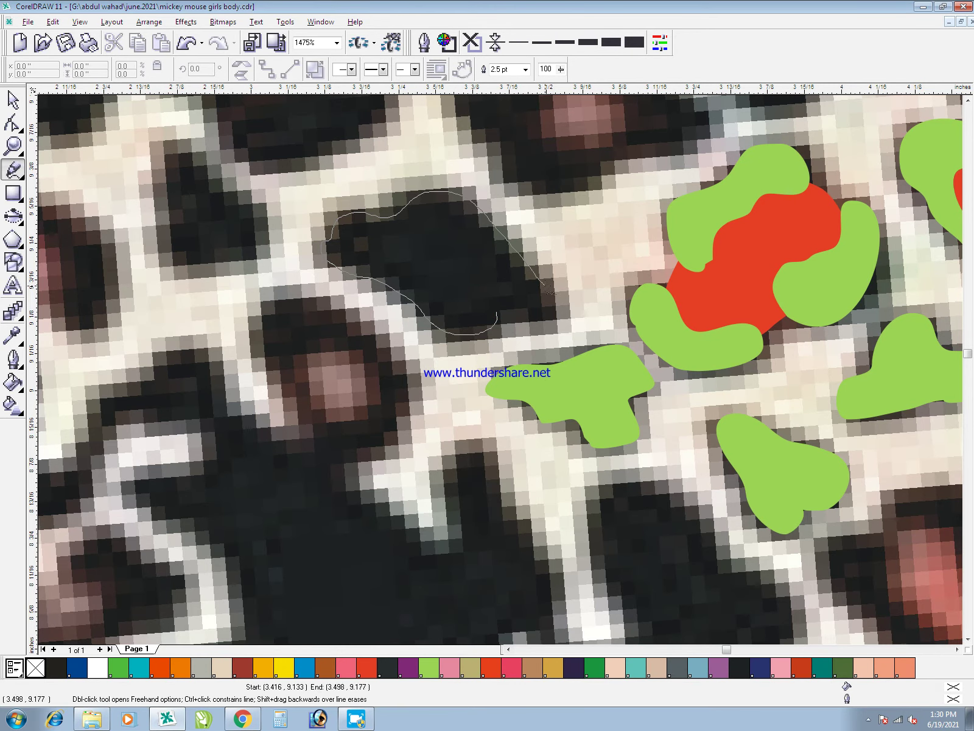
pyautogui.moveTo(526, 317); pyautogui.dragTo(498, 313)
pyautogui.press('space')
pyautogui.keyDown('shift'); pyautogui.click(549, 379); pyautogui.keyUp('shift')
pyautogui.hotkey('ctrl', 'l')
# - Trace the small upright dark spot further left of the large green spot in freehand and combine it with the green shapes
pyautogui.press('F3')
pyautogui.press('F2')
pyautogui.moveTo(105, 198); pyautogui.dragTo(270, 343)
pyautogui.press('F5')
pyautogui.moveTo(411, 312); pyautogui.dragTo(362, 251)
pyautogui.moveTo(479, 289)
pyautogui.mouseDown()
pyautogui.moveTo(523, 304)
pyautogui.moveTo(526, 339)
pyautogui.mouseUp()
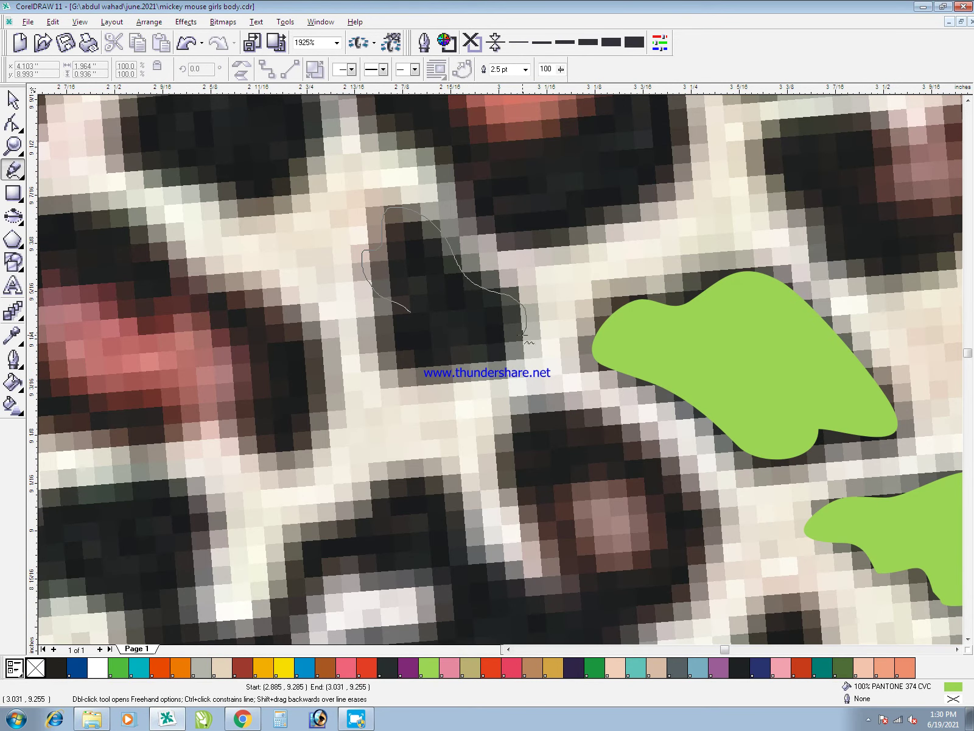
pyautogui.moveTo(367, 325); pyautogui.dragTo(409, 311)
pyautogui.press('space')
pyautogui.keyDown('shift'); pyautogui.click(671, 352); pyautogui.keyUp('shift')
pyautogui.hotkey('ctrl', 'l')
pyautogui.click(587, 410)
# - Trace the dark patch at the skirt's edge below the Bezier-traced spot in freehand and combine it with the green shapes
pyautogui.press('F3')
pyautogui.press('F2')
pyautogui.moveTo(295, 312); pyautogui.dragTo(389, 505)
pyautogui.press('F5')
pyautogui.moveTo(401, 344)
pyautogui.mouseDown()
pyautogui.moveTo(361, 295)
pyautogui.moveTo(353, 250)
pyautogui.moveTo(386, 222)
pyautogui.moveTo(455, 258)
pyautogui.mouseUp()
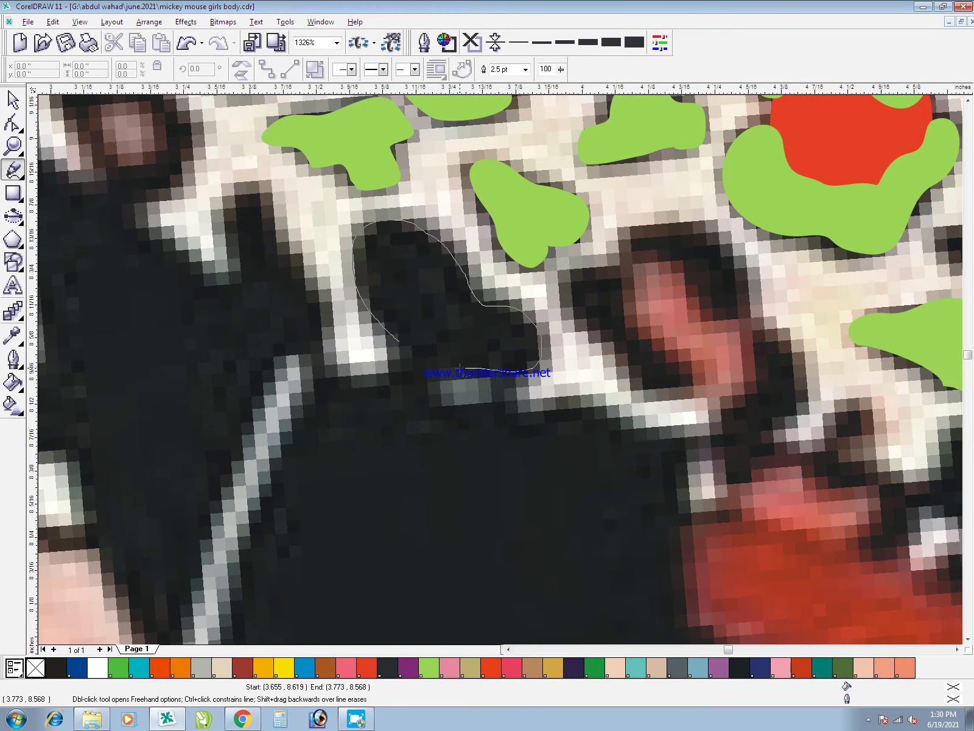
pyautogui.moveTo(393, 366); pyautogui.dragTo(399, 343)
pyautogui.press('space')
pyautogui.keyDown('shift'); pyautogui.click(513, 208); pyautogui.keyUp('shift')
pyautogui.hotkey('ctrl', 'l')
pyautogui.click(561, 452)
# - Trace the narrow dark patch left of the last green patch in freehand and combine it with the green shapes
pyautogui.press('F3')
pyautogui.press('F2')
pyautogui.moveTo(184, 276); pyautogui.dragTo(356, 464)
pyautogui.press('F5')
pyautogui.click(451, 372)
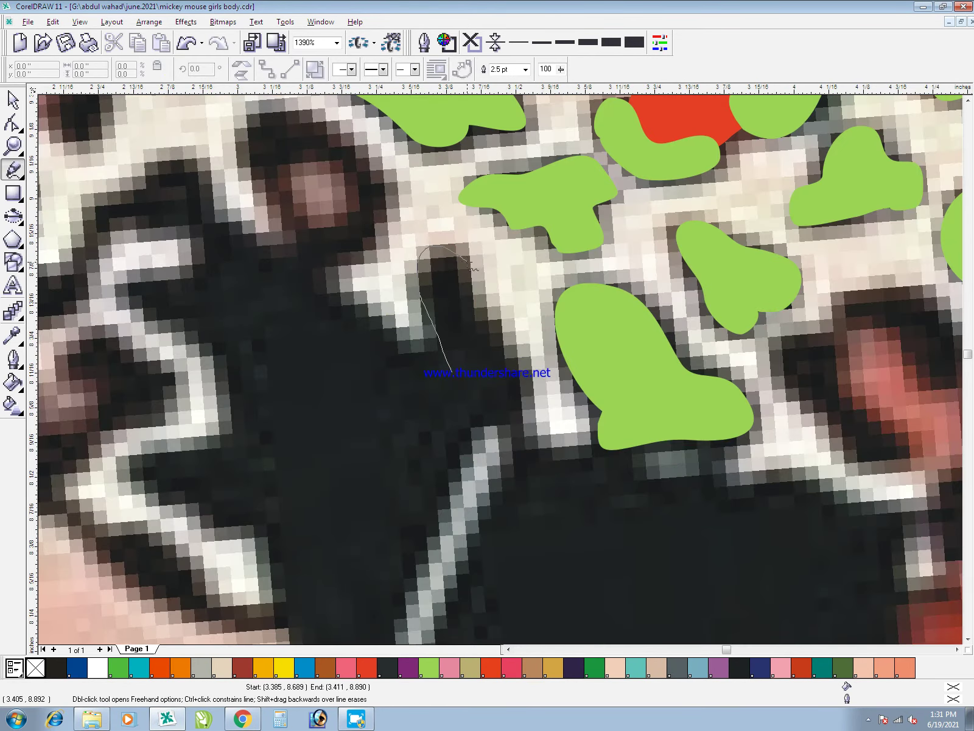
pyautogui.moveTo(493, 413); pyautogui.dragTo(452, 373)
pyautogui.press('space')
pyautogui.keyDown('shift'); pyautogui.click(617, 353); pyautogui.keyUp('shift')
pyautogui.hotkey('ctrl', 'l')
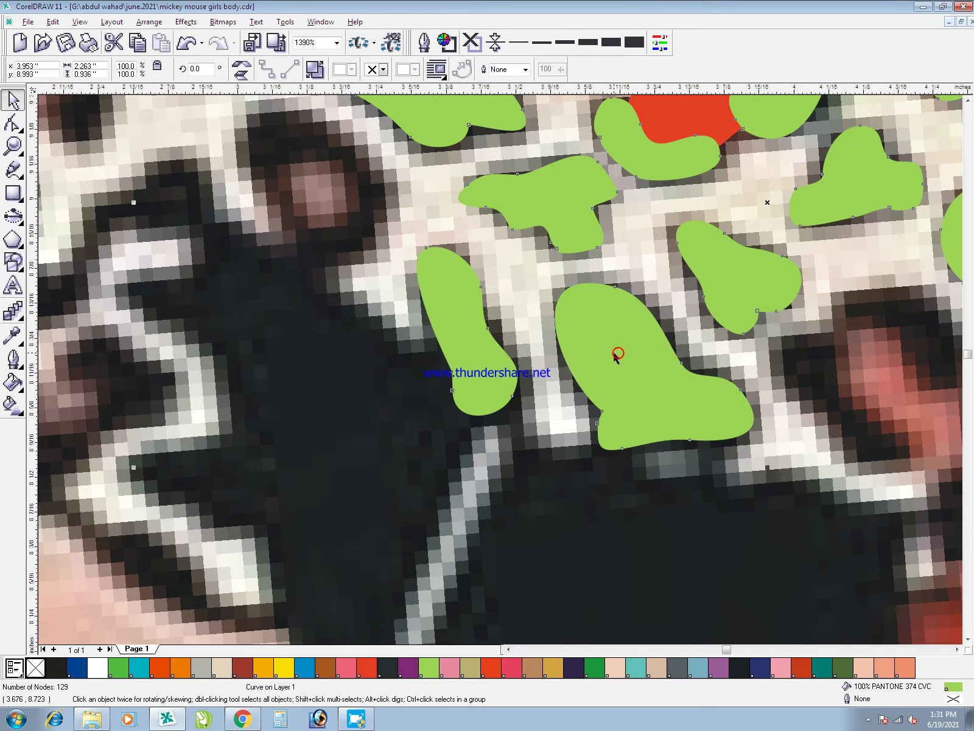
pyautogui.press('F3')
pyautogui.press('F2')
pyautogui.moveTo(193, 278)
pyautogui.mouseDown()
pyautogui.moveTo(52, 463)
pyautogui.moveTo(30, 510)
pyautogui.mouseUp()
pyautogui.press('F5')
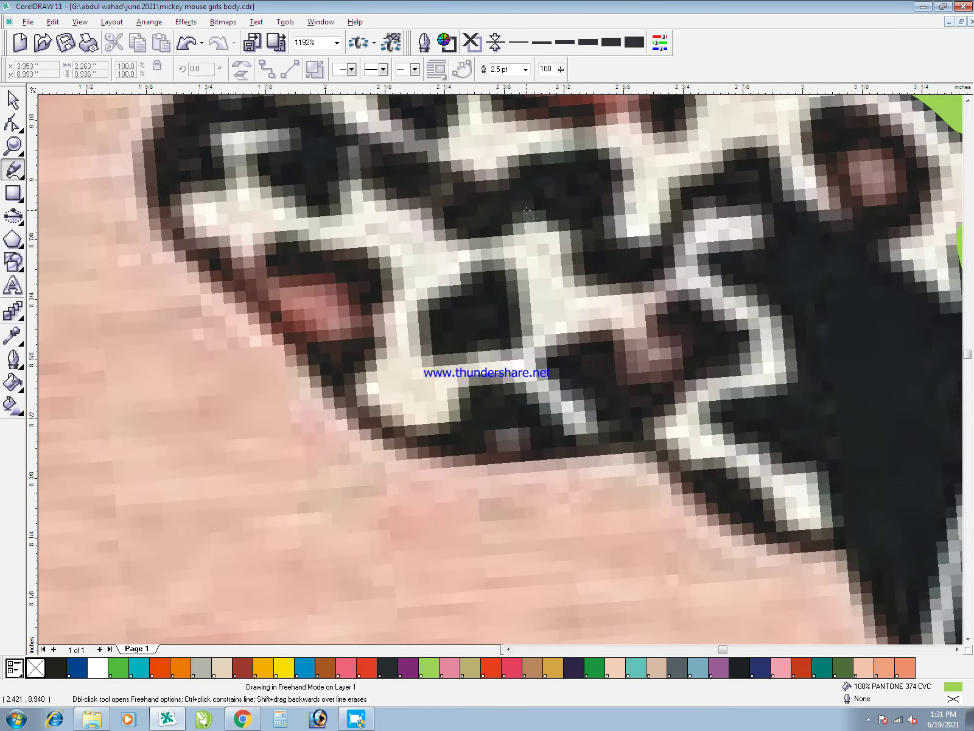
pyautogui.press('space')
pyautogui.click(557, 244)
pyautogui.press('F3')
pyautogui.press('F3')
# - Trace the small dark patch left of the round pink-centred spot as a closed freehand curve, undoing the stray line
pyautogui.press('F2')
pyautogui.moveTo(360, 168); pyautogui.dragTo(530, 312)
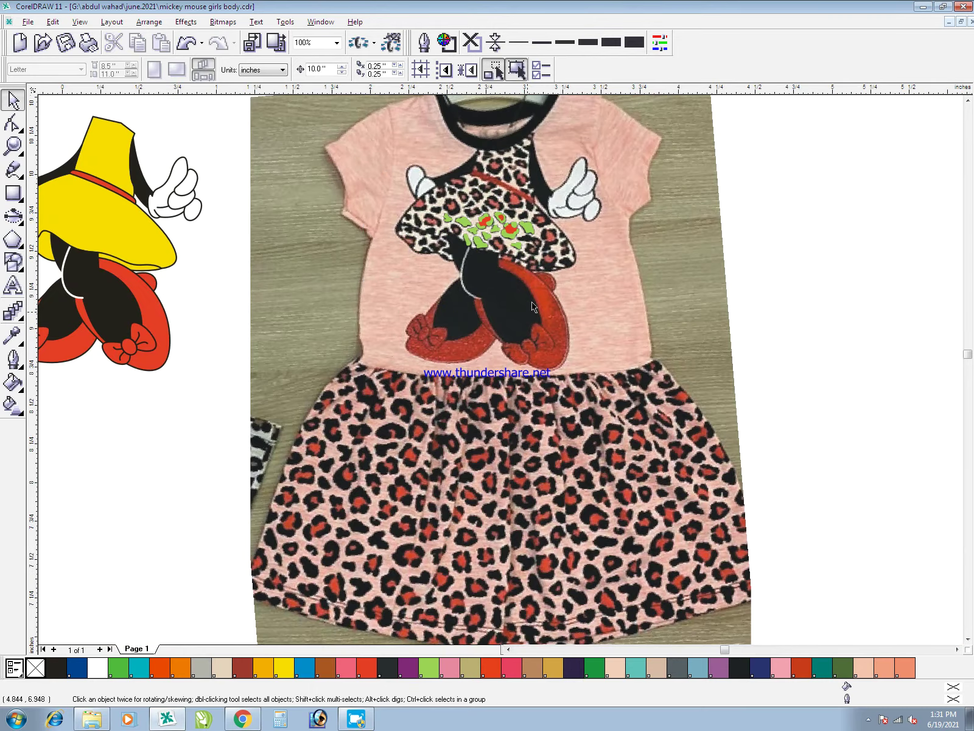
pyautogui.press('F2')
pyautogui.moveTo(309, 258); pyautogui.dragTo(661, 455)
pyautogui.press('F5')
pyautogui.moveTo(536, 288); pyautogui.dragTo(580, 273)
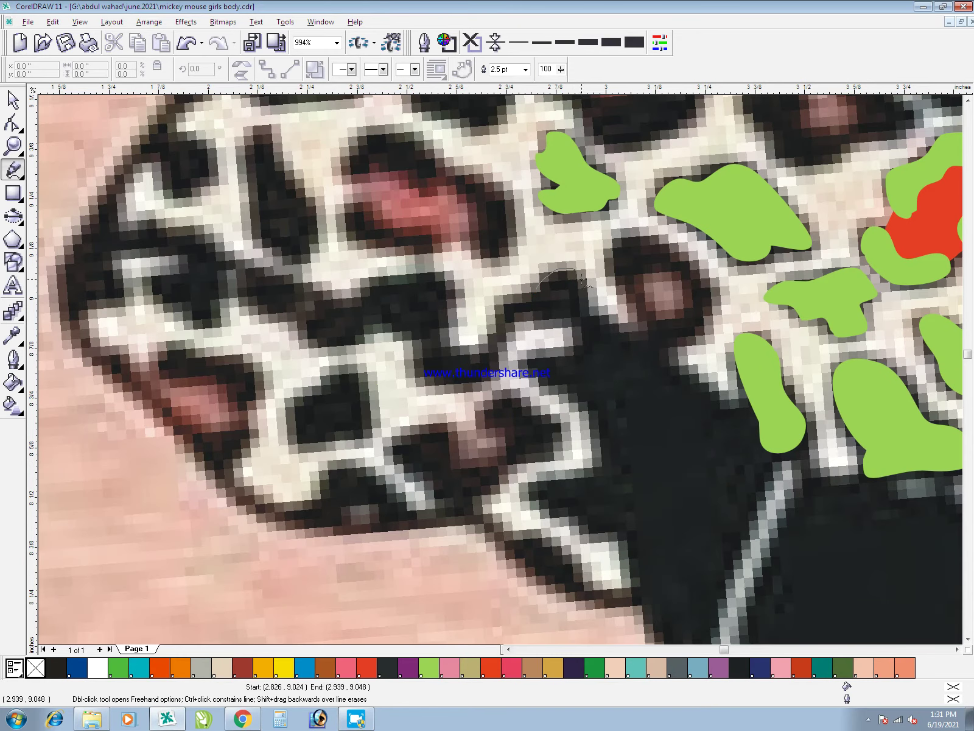
pyautogui.moveTo(561, 317); pyautogui.dragTo(536, 289)
pyautogui.moveTo(737, 219); pyautogui.dragTo(621, 290)
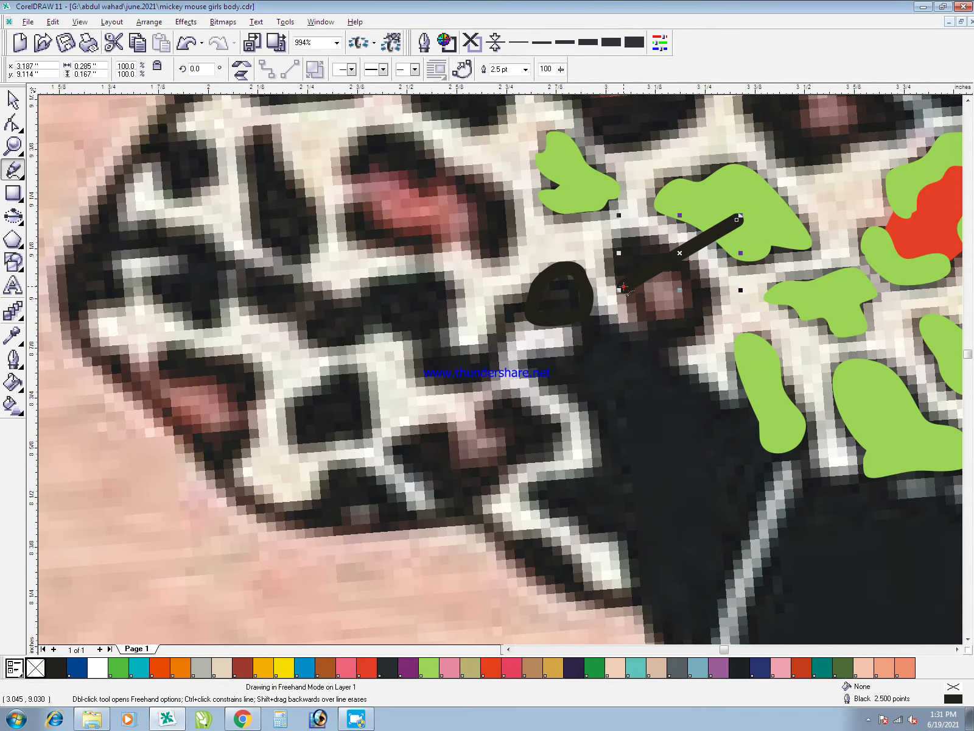
pyautogui.hotkey('ctrl', 'z')
# - Trace the flat dark patch to its lower left in freehand and combine both outlines with the green shapes
pyautogui.press('space')
pyautogui.click(573, 297)
pyautogui.press('F5')
pyautogui.moveTo(425, 353)
pyautogui.mouseDown()
pyautogui.moveTo(493, 379)
pyautogui.moveTo(445, 384)
pyautogui.moveTo(419, 363)
pyautogui.mouseUp()
pyautogui.press('space')
pyautogui.keyDown('shift'); pyautogui.click(540, 301); pyautogui.keyUp('shift')
pyautogui.hotkey('ctrl', 'l')
# - Trace the triangular dark patch above the flat green shape and the small round patch beside it as closed freehand curves
pyautogui.press('space')
pyautogui.moveTo(390, 285)
pyautogui.mouseDown()
pyautogui.moveTo(436, 276)
pyautogui.moveTo(453, 294)
pyautogui.mouseUp()
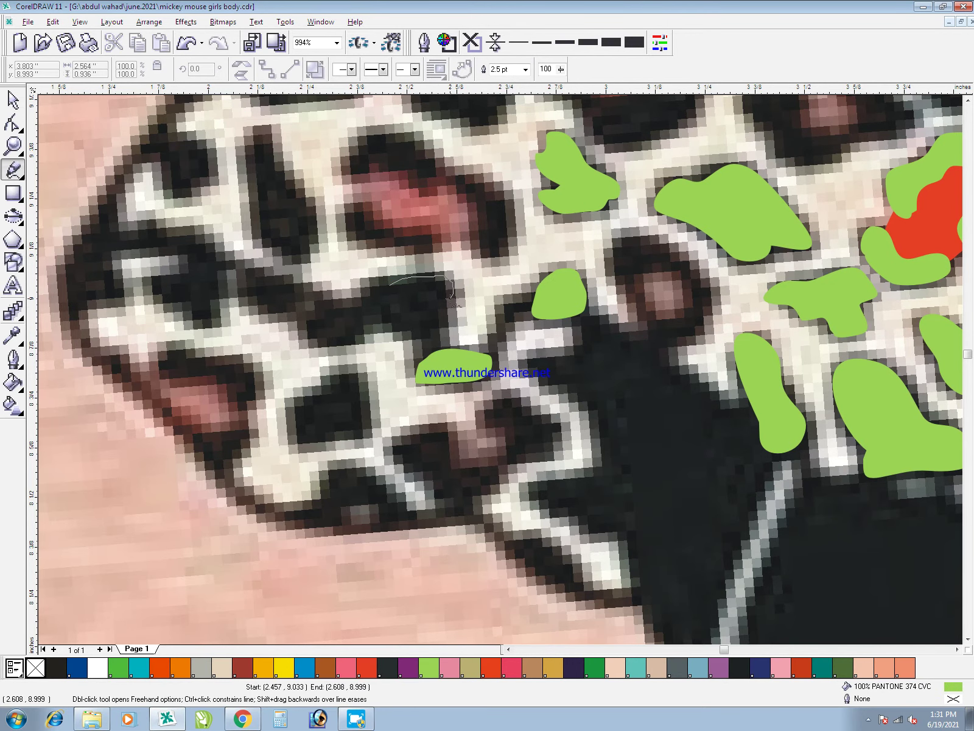
pyautogui.moveTo(366, 295); pyautogui.dragTo(366, 295)
pyautogui.press('Escape')
pyautogui.moveTo(315, 320)
pyautogui.mouseDown()
pyautogui.moveTo(352, 304)
pyautogui.moveTo(323, 347)
pyautogui.moveTo(314, 319)
pyautogui.mouseUp()
pyautogui.press('space')
pyautogui.press('F5')
# - Trace the small oval dark patch and the branched patch further towards the skirt's edge as closed freehand curves
pyautogui.moveTo(251, 284)
pyautogui.mouseDown()
pyautogui.moveTo(279, 279)
pyautogui.moveTo(292, 290)
pyautogui.moveTo(290, 307)
pyautogui.moveTo(272, 309)
pyautogui.moveTo(251, 283)
pyautogui.mouseUp()
pyautogui.press('space')
pyautogui.press('F5')
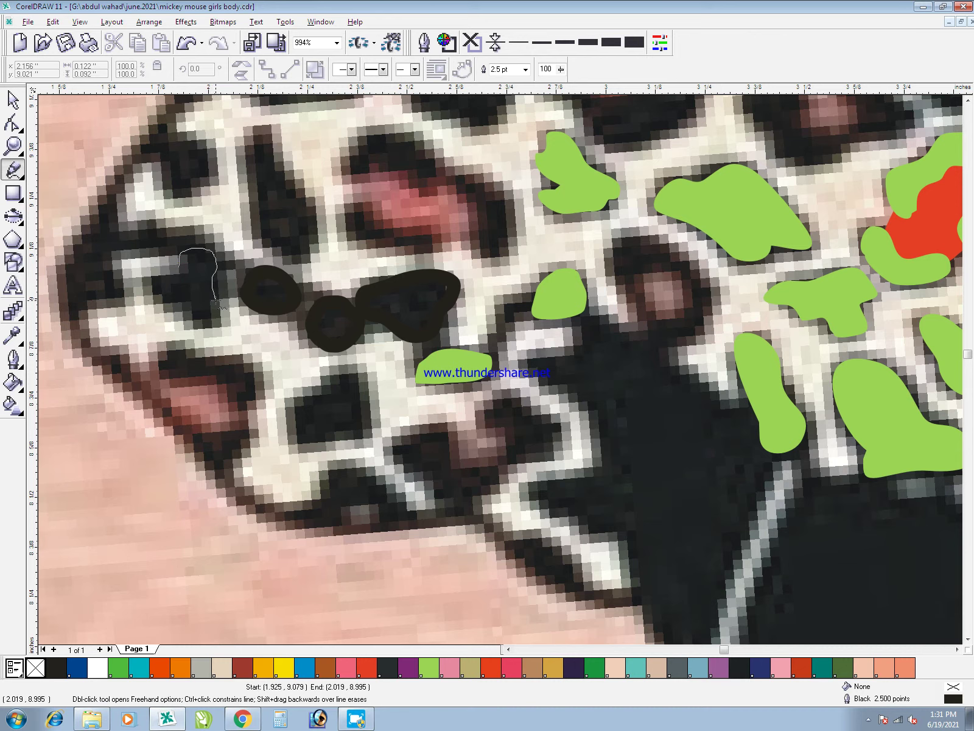
pyautogui.moveTo(159, 274); pyautogui.dragTo(177, 265)
pyautogui.press('space')
pyautogui.press('F5')
# - Trace the dark patch at the skirt's outer edge in freehand and combine all five new outlines with the green shapes
pyautogui.moveTo(81, 263)
pyautogui.mouseDown()
pyautogui.moveTo(126, 290)
pyautogui.moveTo(121, 302)
pyautogui.moveTo(74, 305)
pyautogui.moveTo(94, 284)
pyautogui.moveTo(84, 264)
pyautogui.mouseUp()
pyautogui.press('space')
pyautogui.moveTo(52, 178); pyautogui.dragTo(493, 417)
pyautogui.keyDown('shift'); pyautogui.click(458, 368); pyautogui.keyUp('shift')
pyautogui.hotkey('ctrl', 'l')
pyautogui.click(408, 424)
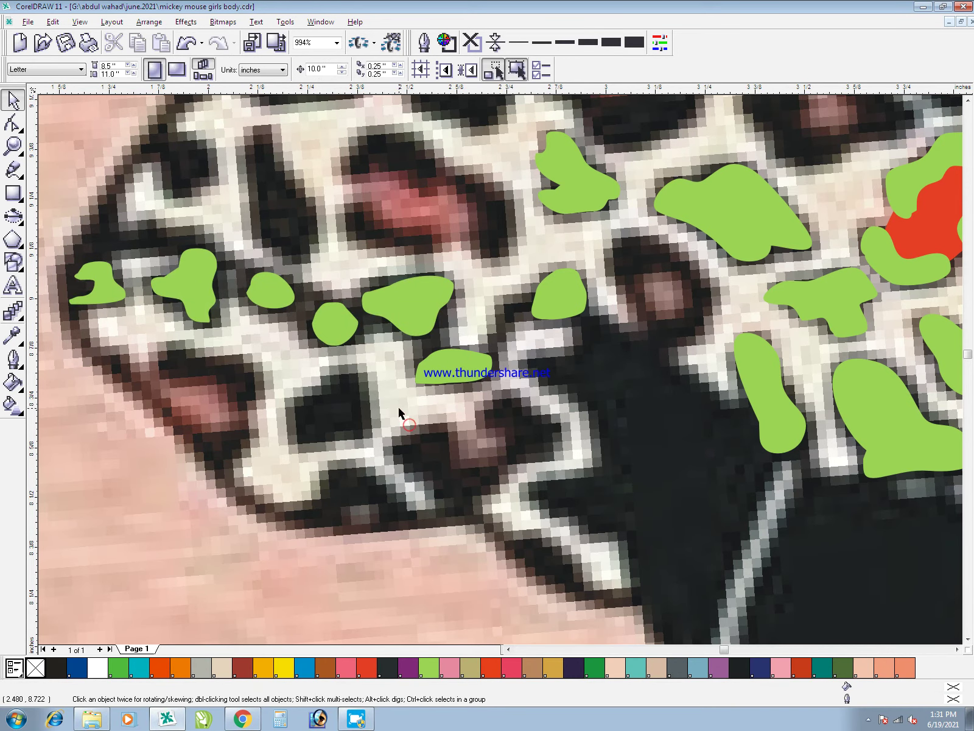
# - Trace the dark patch below the small round green shape in freehand and combine it with the green shapes
pyautogui.scroll(1, 182, 472)
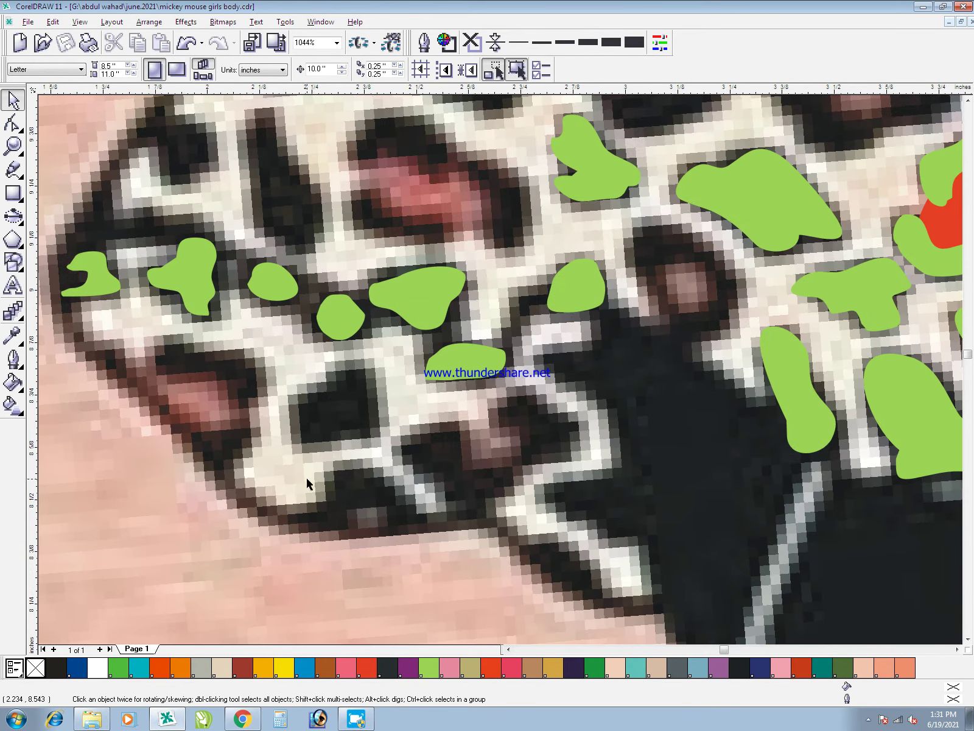
pyautogui.press('space')
pyautogui.moveTo(327, 390); pyautogui.dragTo(368, 364)
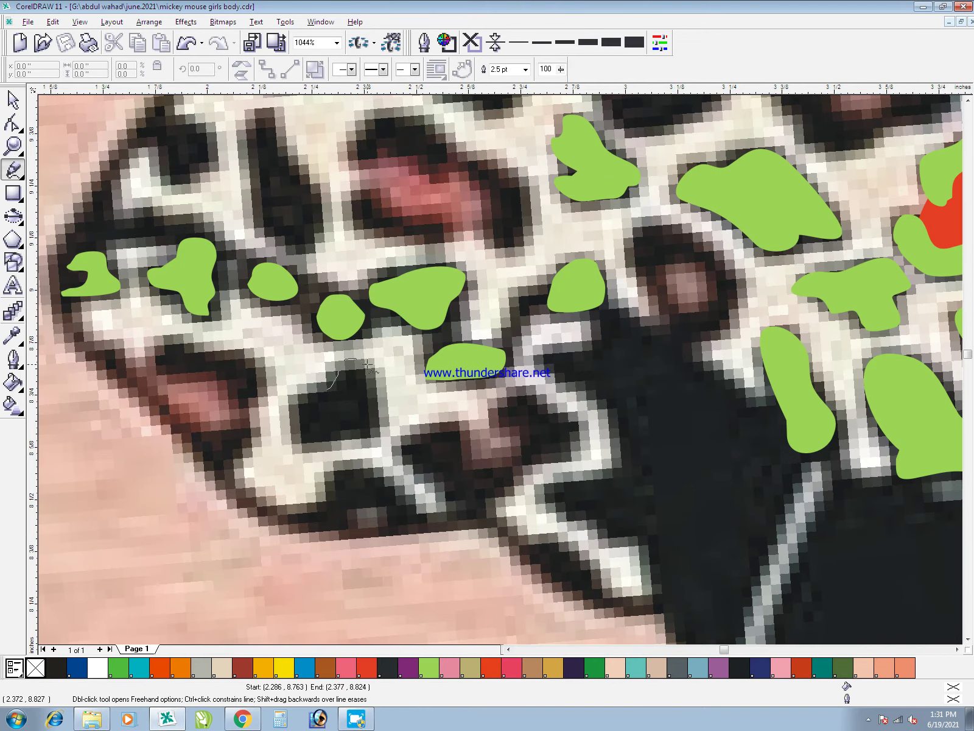
pyautogui.moveTo(298, 407); pyautogui.dragTo(327, 390)
pyautogui.press('space')
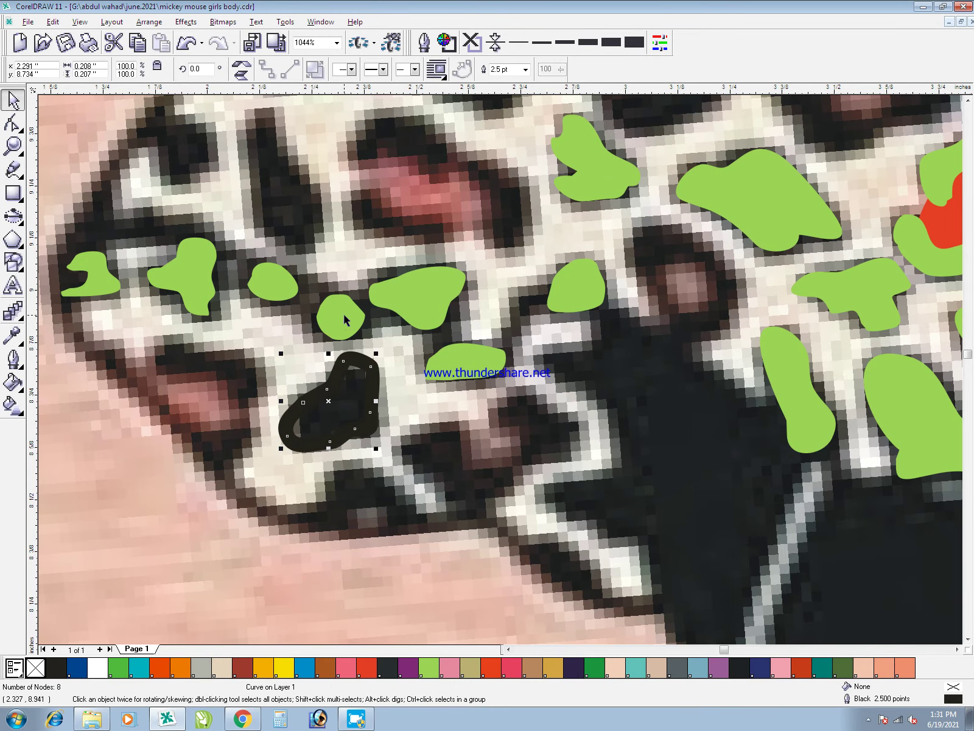
pyautogui.keyDown('shift'); pyautogui.click(345, 316); pyautogui.keyUp('shift')
pyautogui.hotkey('ctrl', 'l')
# - Trace the tall narrow dark patch above the small oval green shape in freehand and combine it with the green shapes
pyautogui.press('F2')
pyautogui.moveTo(420, 425); pyautogui.dragTo(176, 18)
pyautogui.press('space')
pyautogui.scroll(1, 481, 420)
pyautogui.moveTo(484, 425); pyautogui.dragTo(457, 419)
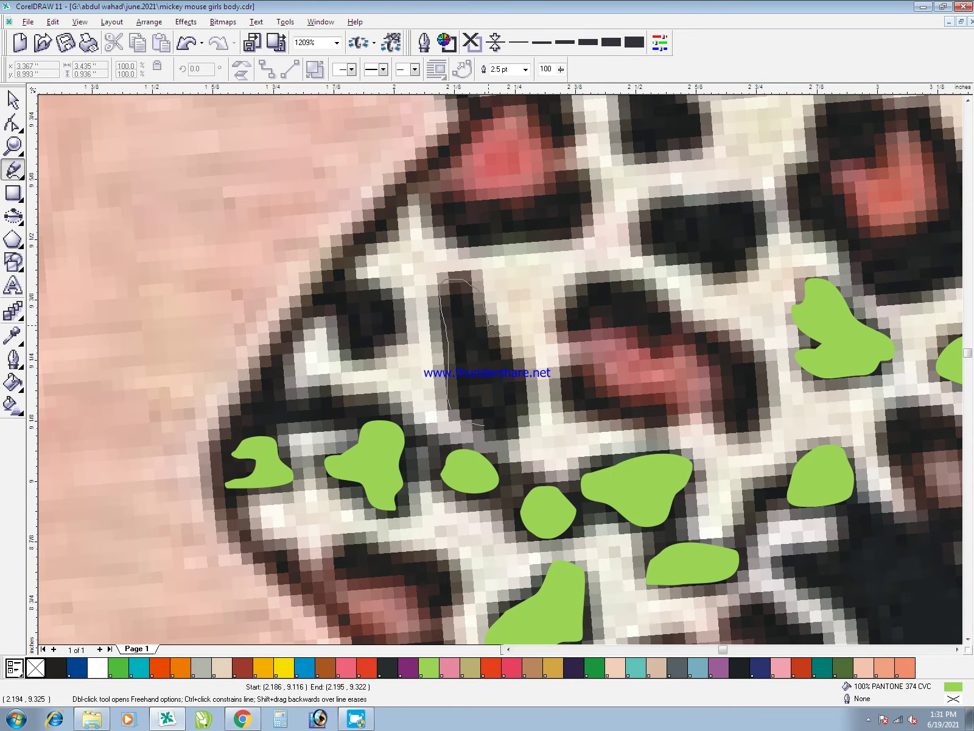
pyautogui.moveTo(519, 416); pyautogui.dragTo(484, 425)
pyautogui.press('space')
pyautogui.keyDown('shift'); pyautogui.click(473, 460); pyautogui.keyUp('shift')
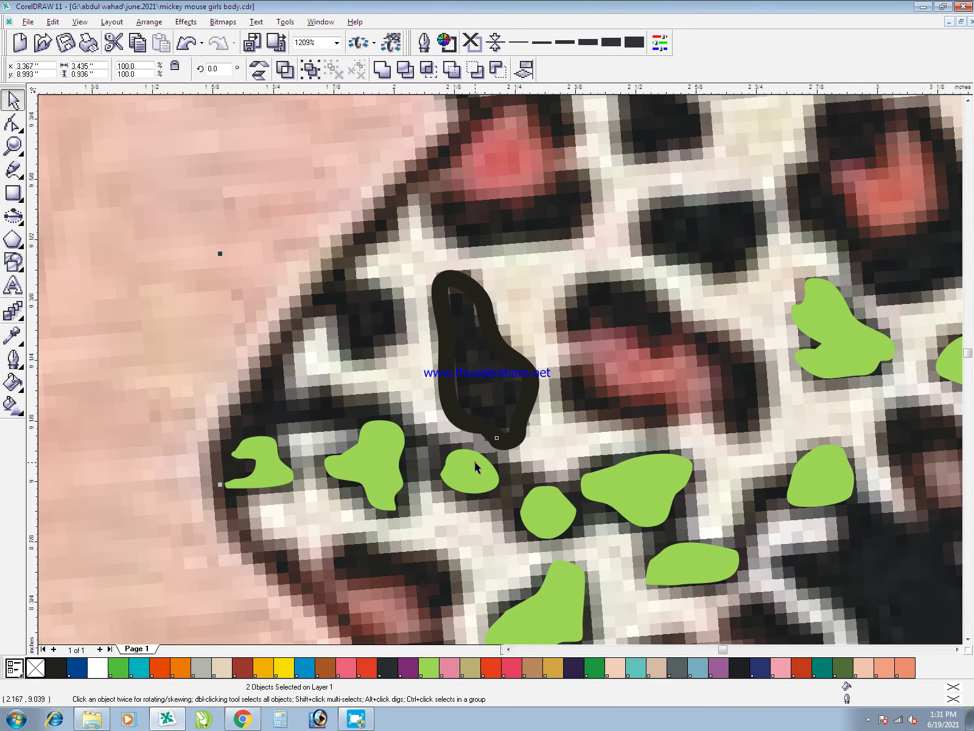
pyautogui.hotkey('ctrl', 'l')
# - Trace the hooked dark patch between the tall green shape and the skirt's edge in freehand and combine it with the green shapes
pyautogui.press('space')
pyautogui.moveTo(395, 337); pyautogui.dragTo(378, 351)
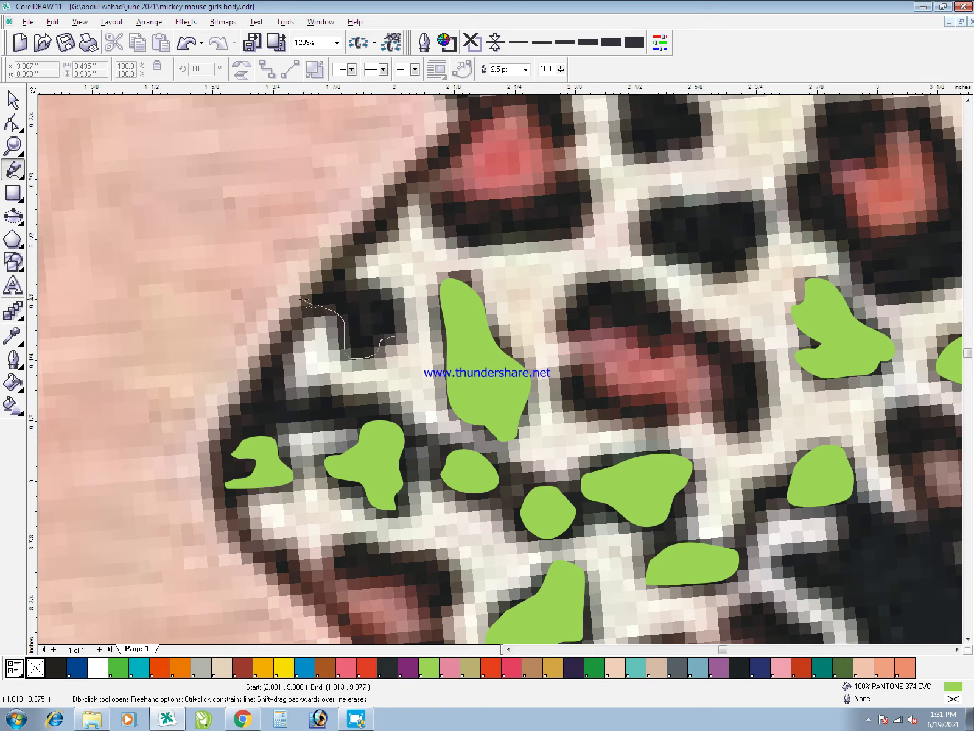
pyautogui.moveTo(374, 281)
pyautogui.mouseDown()
pyautogui.moveTo(407, 322)
pyautogui.moveTo(394, 337)
pyautogui.mouseUp()
pyautogui.press('space')
pyautogui.keyDown('shift'); pyautogui.click(457, 361); pyautogui.keyUp('shift')
pyautogui.hotkey('ctrl', 'l')
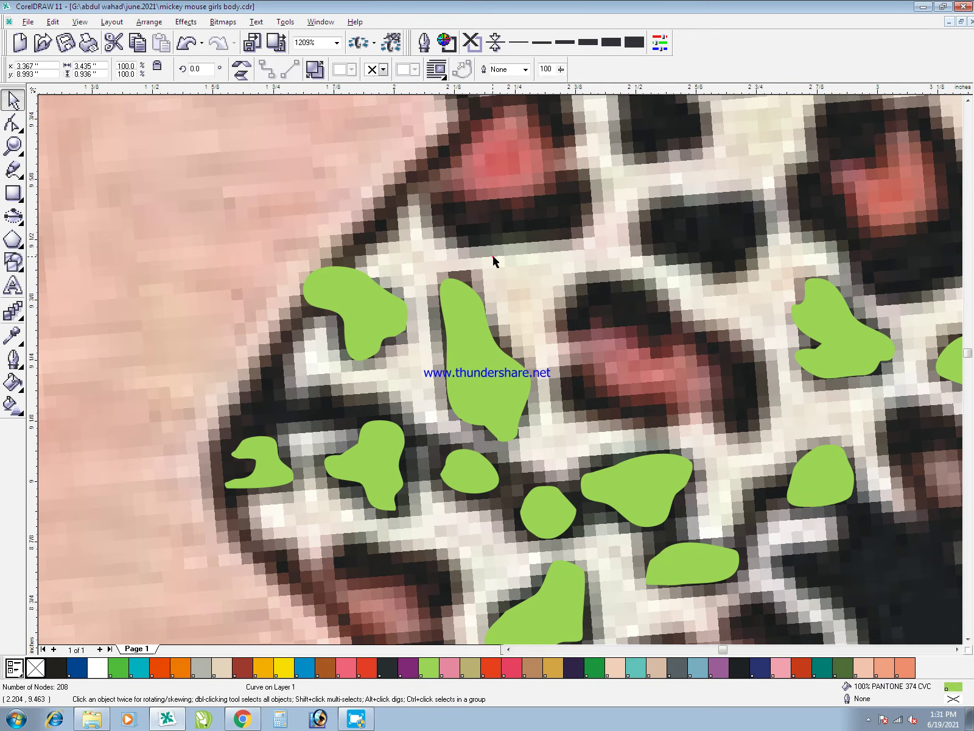
pyautogui.click(494, 254)
# - Trace the wide dark patch between the three red-centred spots in freehand and combine it with the green shapes
pyautogui.press('F3')
pyautogui.scroll(3, 487, 399)
pyautogui.press('space')
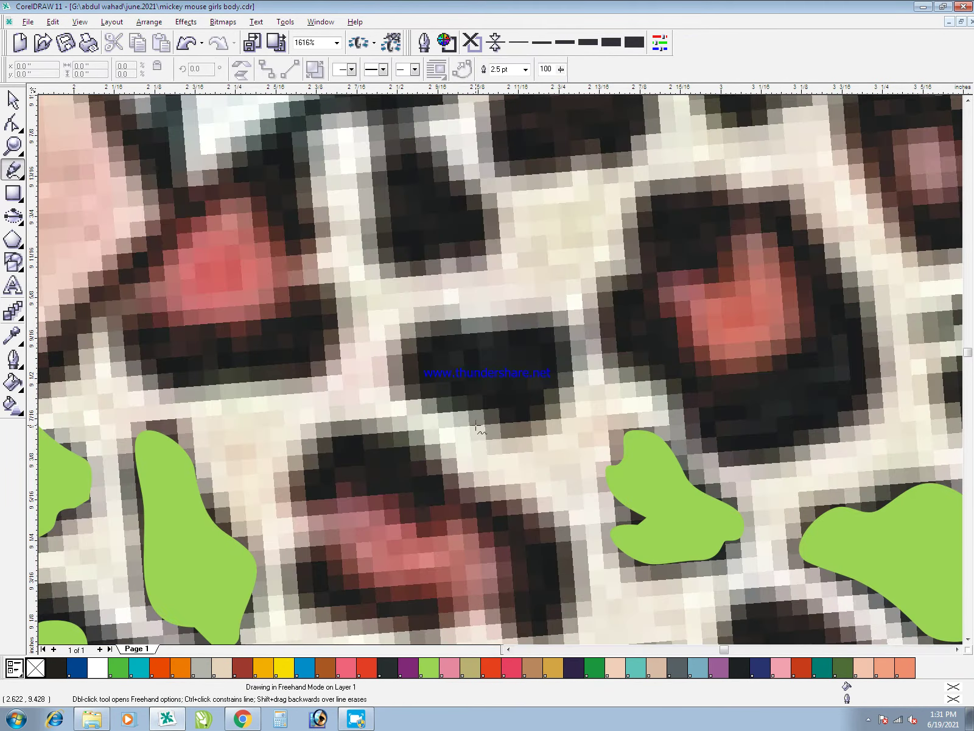
pyautogui.moveTo(485, 402); pyautogui.dragTo(397, 383)
pyautogui.moveTo(466, 327)
pyautogui.mouseDown()
pyautogui.moveTo(492, 341)
pyautogui.moveTo(560, 323)
pyautogui.mouseUp()
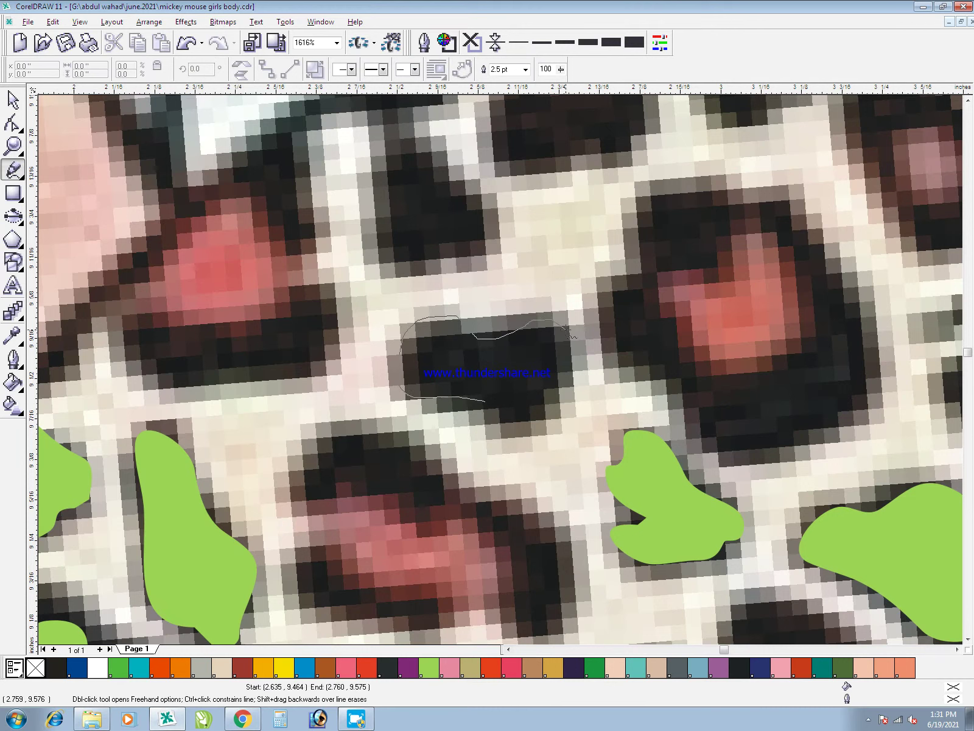
pyautogui.moveTo(492, 417); pyautogui.dragTo(485, 403)
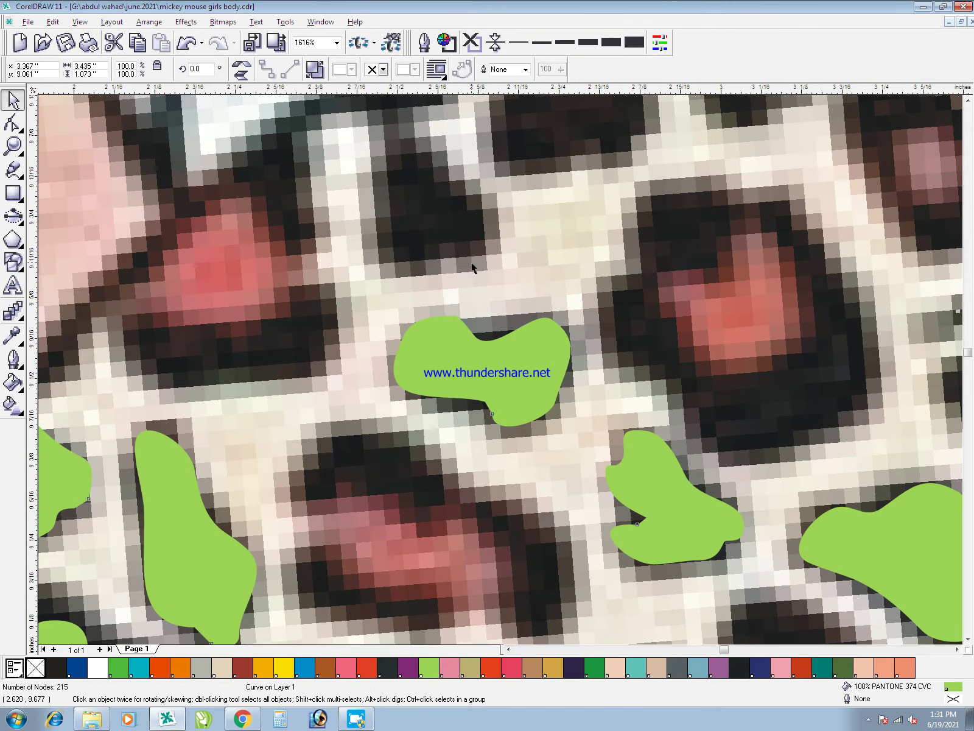
# - Trace the rounded triangular dark patch above the last green shape in freehand and combine it with the green shapes
pyautogui.moveTo(381, 258); pyautogui.dragTo(383, 190)
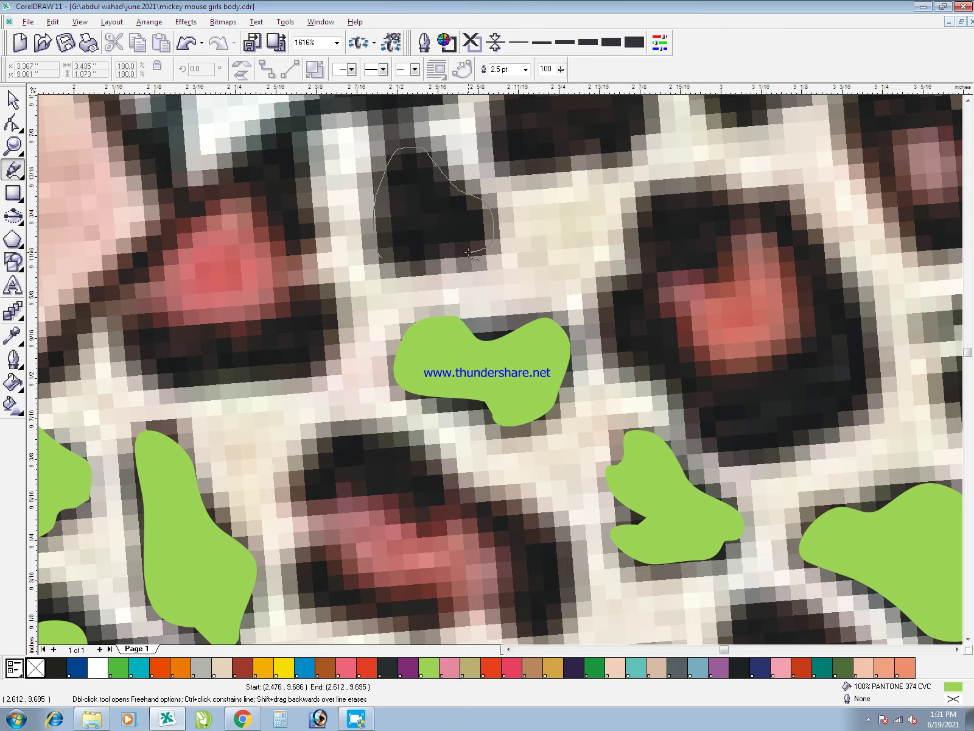
pyautogui.moveTo(409, 262); pyautogui.dragTo(382, 257)
pyautogui.press('space')
pyautogui.keyDown('shift'); pyautogui.click(459, 357); pyautogui.keyUp('shift')
pyautogui.hotkey('ctrl', 'l')
pyautogui.press('F3')
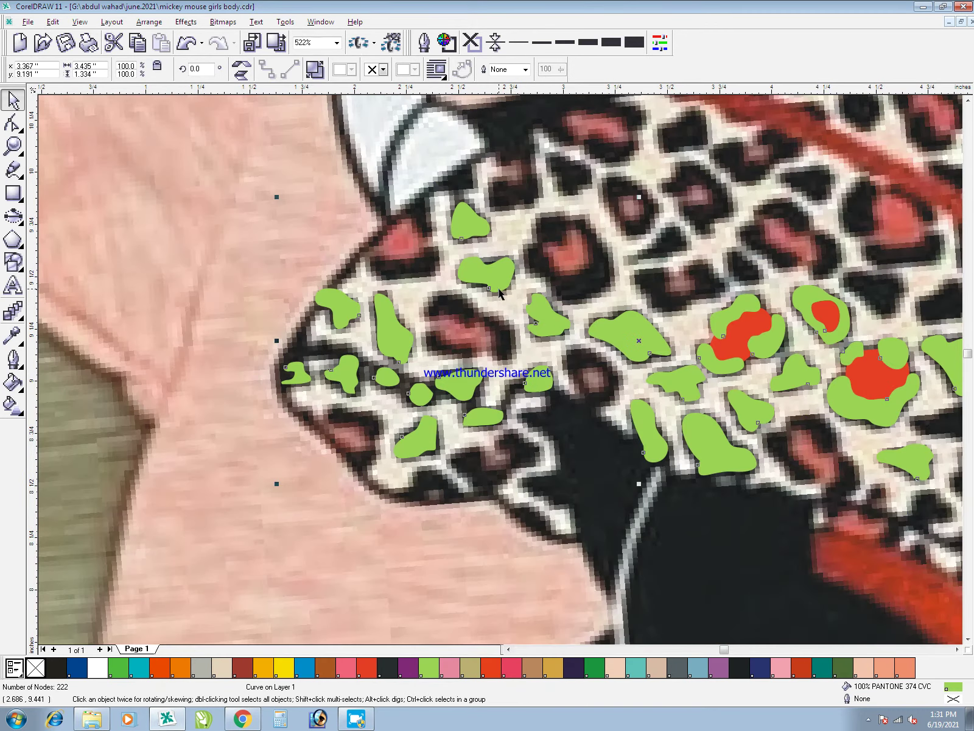
# - Trace the two solid dark patches above the traced red-centred spots as closed freehand curves
pyautogui.press('F2')
pyautogui.press('F3')
pyautogui.press('F2')
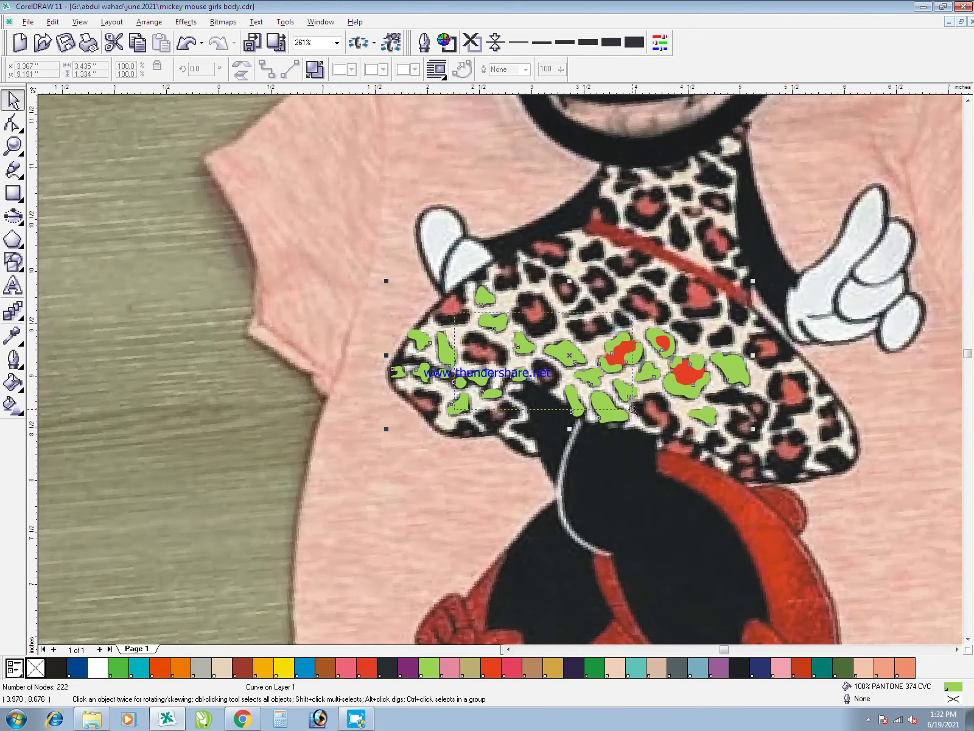
pyautogui.moveTo(461, 312); pyautogui.dragTo(919, 535)
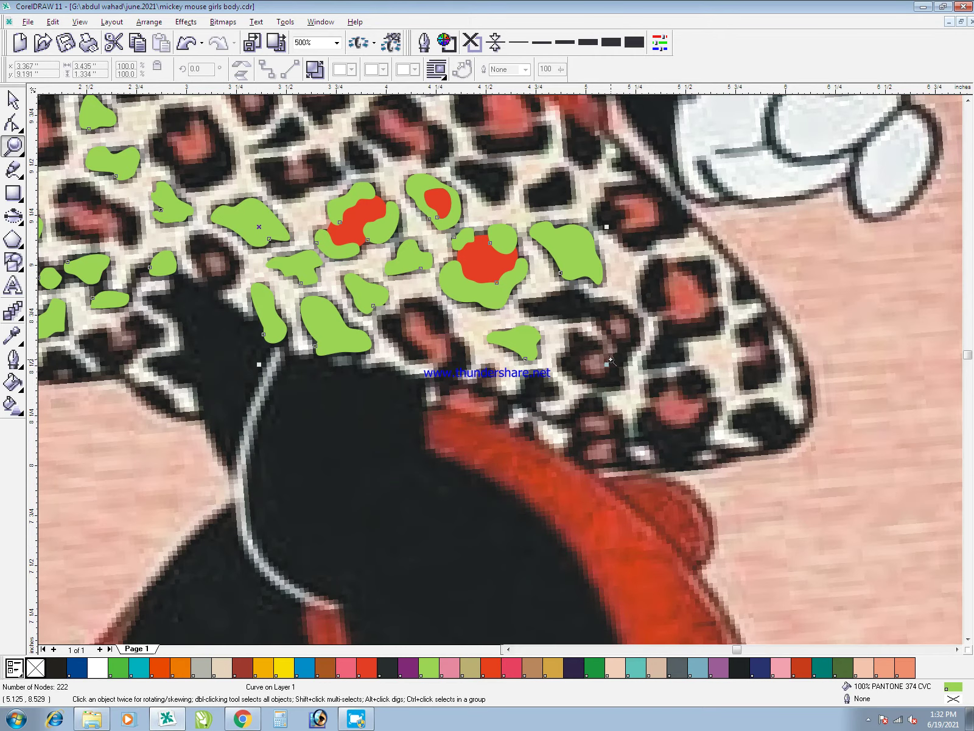
pyautogui.moveTo(587, 267); pyautogui.dragTo(449, 89)
pyautogui.press('F5')
pyautogui.moveTo(583, 403)
pyautogui.mouseDown()
pyautogui.moveTo(610, 375)
pyautogui.moveTo(655, 383)
pyautogui.moveTo(649, 442)
pyautogui.mouseUp()
pyautogui.moveTo(551, 462); pyautogui.dragTo(581, 403)
pyautogui.moveTo(473, 398)
pyautogui.mouseDown()
pyautogui.moveTo(464, 357)
pyautogui.moveTo(371, 332)
pyautogui.mouseUp()
pyautogui.moveTo(345, 383)
pyautogui.mouseDown()
pyautogui.moveTo(429, 449)
pyautogui.moveTo(463, 412)
pyautogui.mouseUp()
# - Combine both new outlines with the green shapes and adjust a node on the upper edge of the wider one
pyautogui.press('space')
pyautogui.keyDown('shift'); pyautogui.click(585, 426); pyautogui.keyUp('shift')
pyautogui.hotkey('ctrl', 'l')
pyautogui.keyDown('shift'); pyautogui.click(309, 416); pyautogui.keyUp('shift')
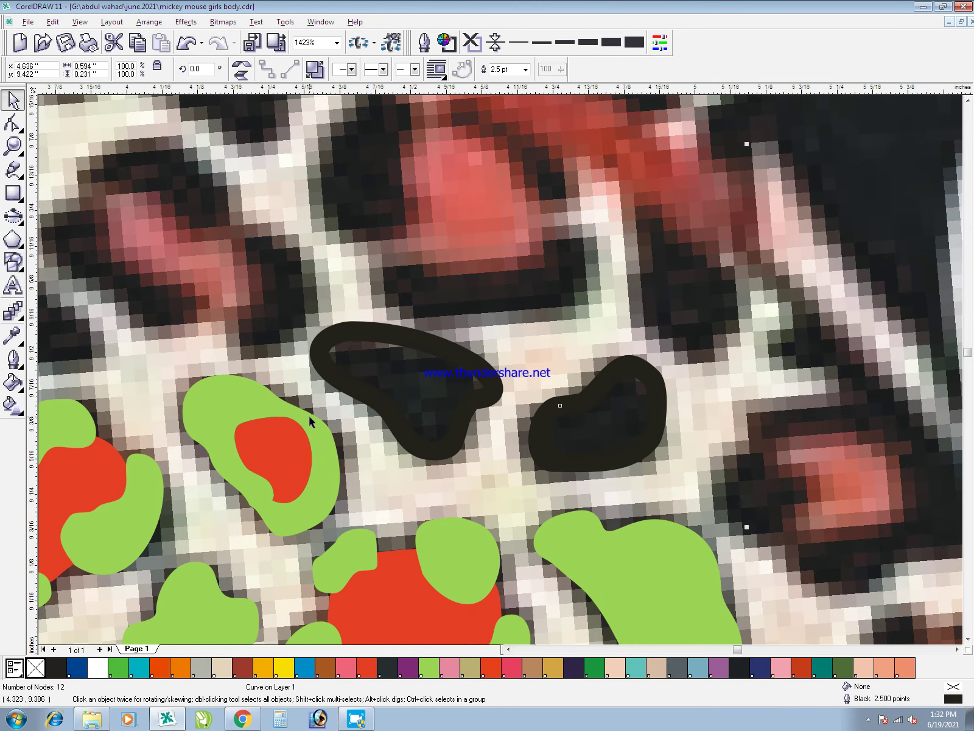
pyautogui.hotkey('ctrl', 'l')
pyautogui.press('F10')
pyautogui.moveTo(351, 330); pyautogui.dragTo(362, 334)
pyautogui.press('space')
# - Trace the triangular dark patch with a long tail between the pink-centred spots in freehand and combine it with the green shapes
pyautogui.press('F3')
pyautogui.press('F2')
pyautogui.moveTo(139, 97); pyautogui.dragTo(443, 224)
pyautogui.press('F10')
pyautogui.press('Escape')
pyautogui.press('F5')
pyautogui.moveTo(370, 400)
pyautogui.mouseDown()
pyautogui.moveTo(440, 358)
pyautogui.moveTo(477, 315)
pyautogui.mouseUp()
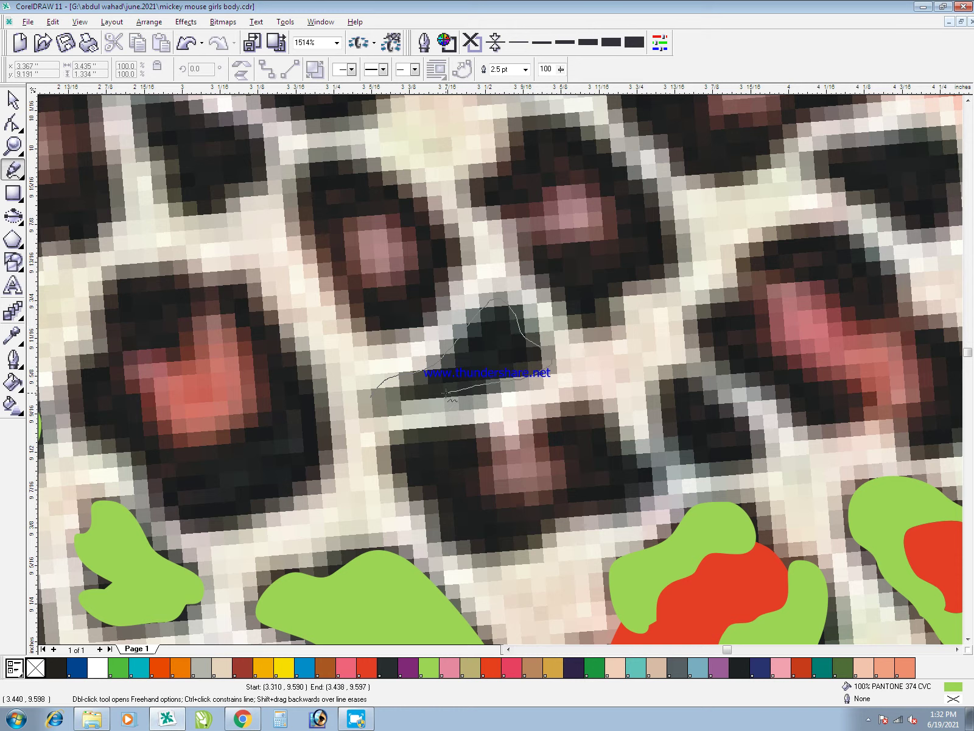
pyautogui.moveTo(389, 411); pyautogui.dragTo(371, 398)
pyautogui.press('space')
pyautogui.keyDown('shift'); pyautogui.click(384, 582); pyautogui.keyUp('shift')
pyautogui.hotkey('ctrl', 'l')
# - Trace the small slanted dark patch above the traced red-centred spot in freehand and combine it with the green shapes
pyautogui.press('space')
pyautogui.moveTo(670, 428)
pyautogui.mouseDown()
pyautogui.moveTo(662, 378)
pyautogui.moveTo(700, 389)
pyautogui.mouseUp()
pyautogui.moveTo(700, 461); pyautogui.dragTo(670, 426)
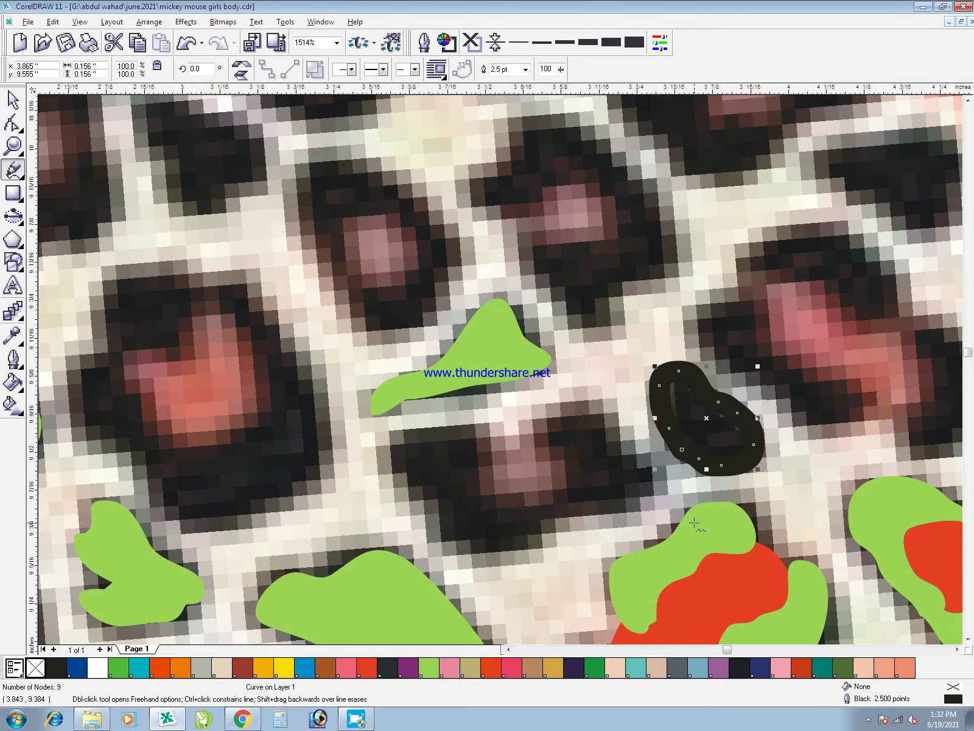
pyautogui.press('space')
pyautogui.keyDown('shift'); pyautogui.click(704, 513); pyautogui.keyUp('shift')
pyautogui.hotkey('ctrl', 'l')
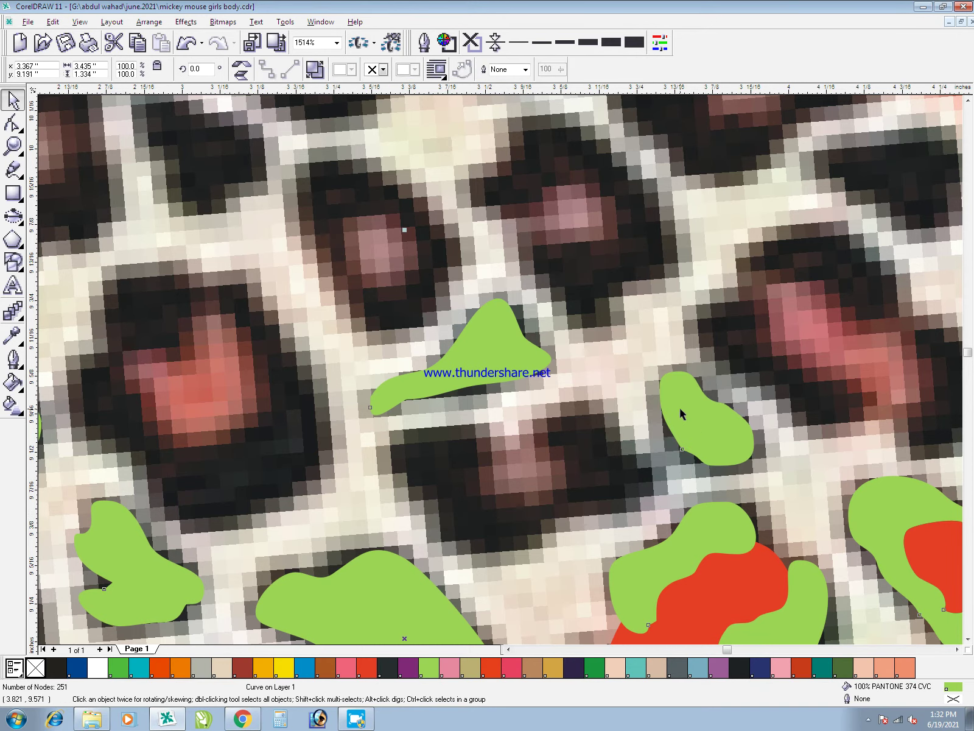
# - Trace the dark patch below the pink-centred spot at the skirt's upper edge in freehand and combine it with the green shapes
pyautogui.scroll(-2, 600, 302)
pyautogui.click(549, 251)
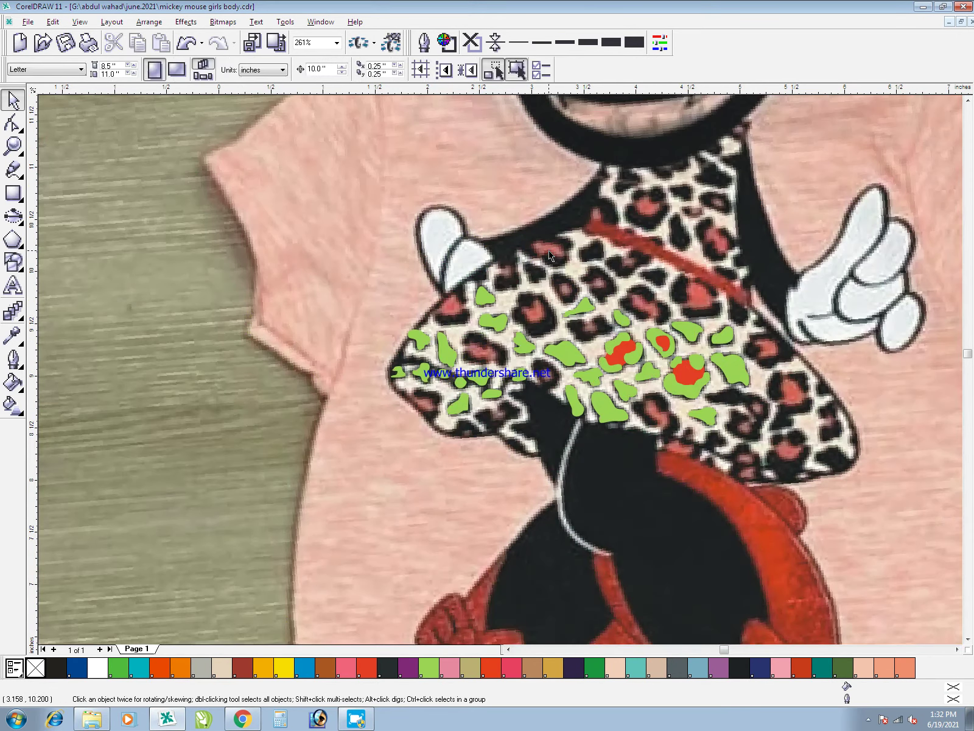
pyautogui.press('F2')
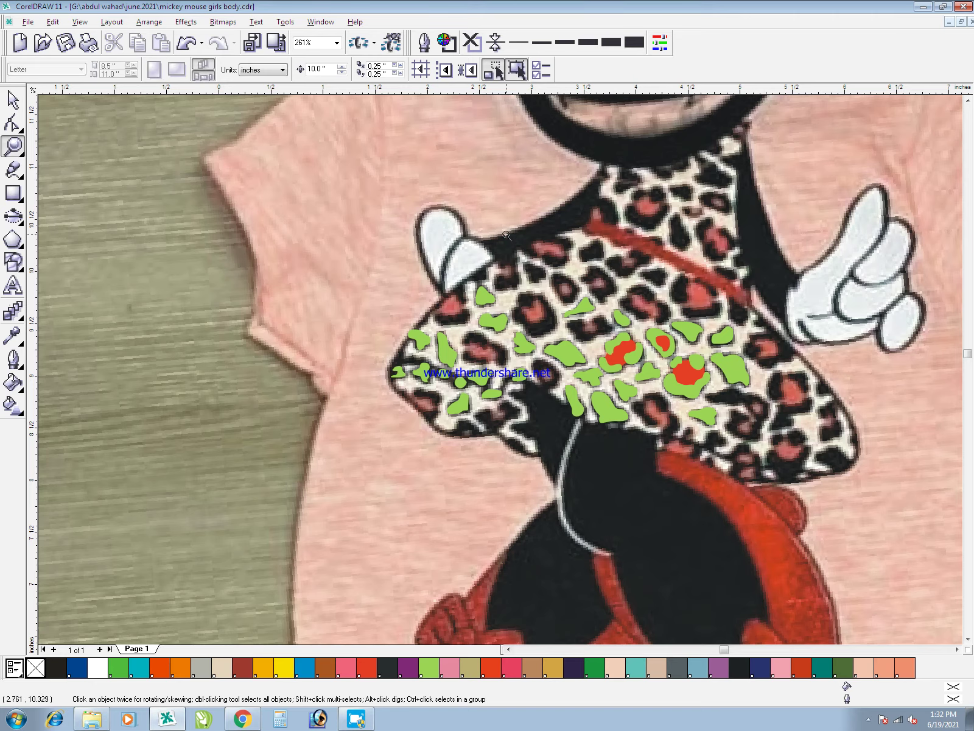
pyautogui.moveTo(511, 237); pyautogui.dragTo(565, 320)
pyautogui.press('F5')
pyautogui.moveTo(504, 354)
pyautogui.mouseDown()
pyautogui.moveTo(494, 367)
pyautogui.moveTo(449, 378)
pyautogui.mouseUp()
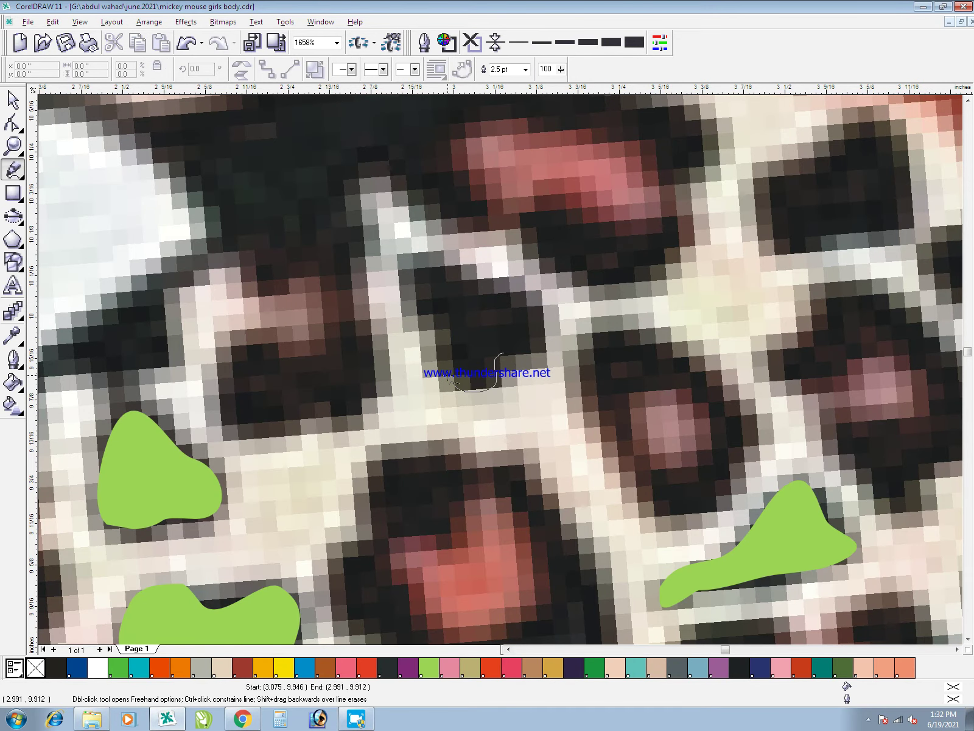
pyautogui.moveTo(522, 294)
pyautogui.mouseDown()
pyautogui.moveTo(544, 346)
pyautogui.moveTo(504, 353)
pyautogui.mouseUp()
pyautogui.press('space')
pyautogui.keyDown('shift'); pyautogui.click(793, 513); pyautogui.keyUp('shift')
pyautogui.hotkey('ctrl', 'l')
# - Trace the solid dark patch just below the upper end of the red band in freehand and combine it with the green shapes
pyautogui.press('F3')
pyautogui.press('F2')
pyautogui.press('F5')
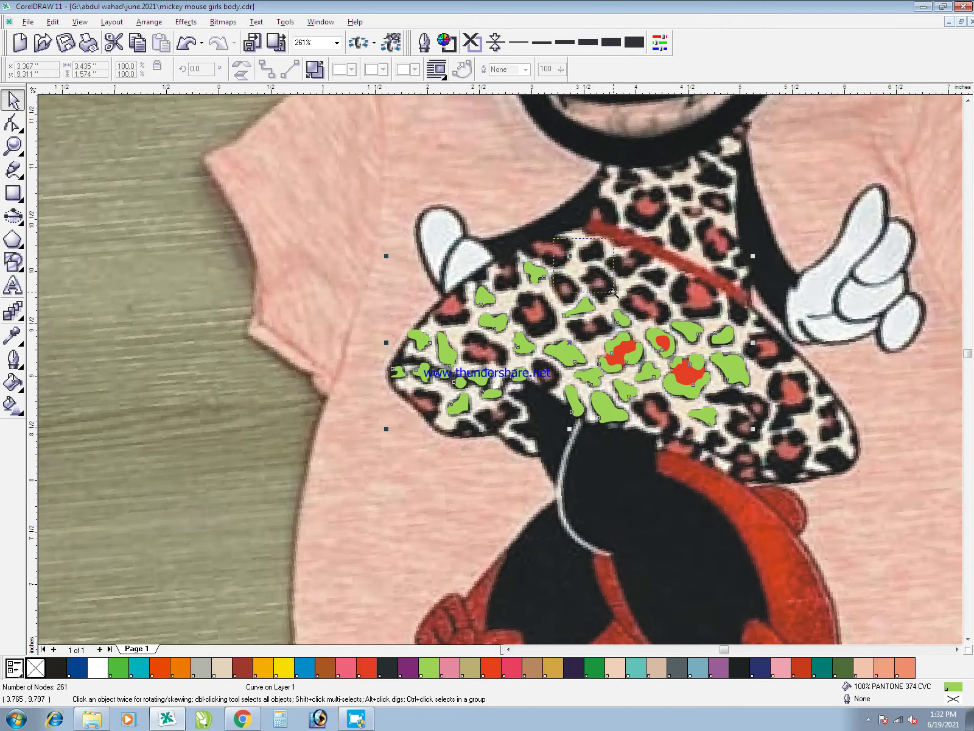
pyautogui.scroll(6, 523, 323)
pyautogui.moveTo(505, 285)
pyautogui.mouseDown()
pyautogui.moveTo(368, 306)
pyautogui.moveTo(441, 175)
pyautogui.moveTo(572, 146)
pyautogui.moveTo(582, 237)
pyautogui.moveTo(525, 303)
pyautogui.mouseUp()
pyautogui.press('space')
pyautogui.press('F3')
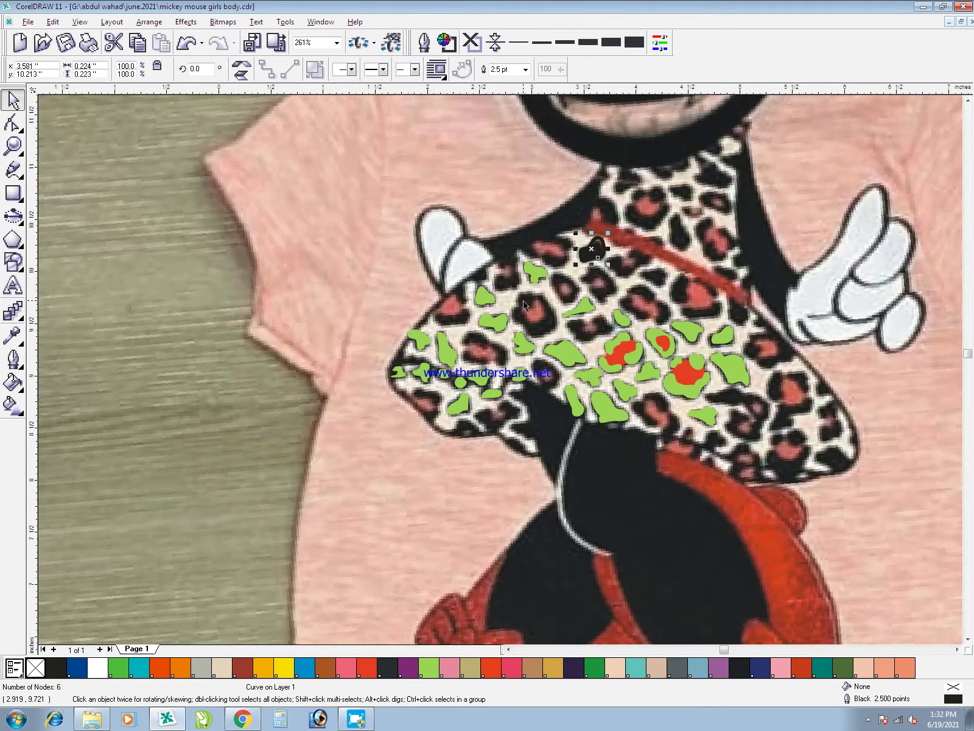
pyautogui.keyDown('shift'); pyautogui.click(530, 272); pyautogui.keyUp('shift')
pyautogui.hotkey('ctrl', 'l')
pyautogui.press('Escape')
# - Trace the dark patch below the middle of the red band in freehand, combine it with the green shapes and save the drawing
pyautogui.press('F2')
pyautogui.moveTo(625, 230); pyautogui.dragTo(644, 267)
pyautogui.scroll(4, 651, 286)
pyautogui.press('F5')
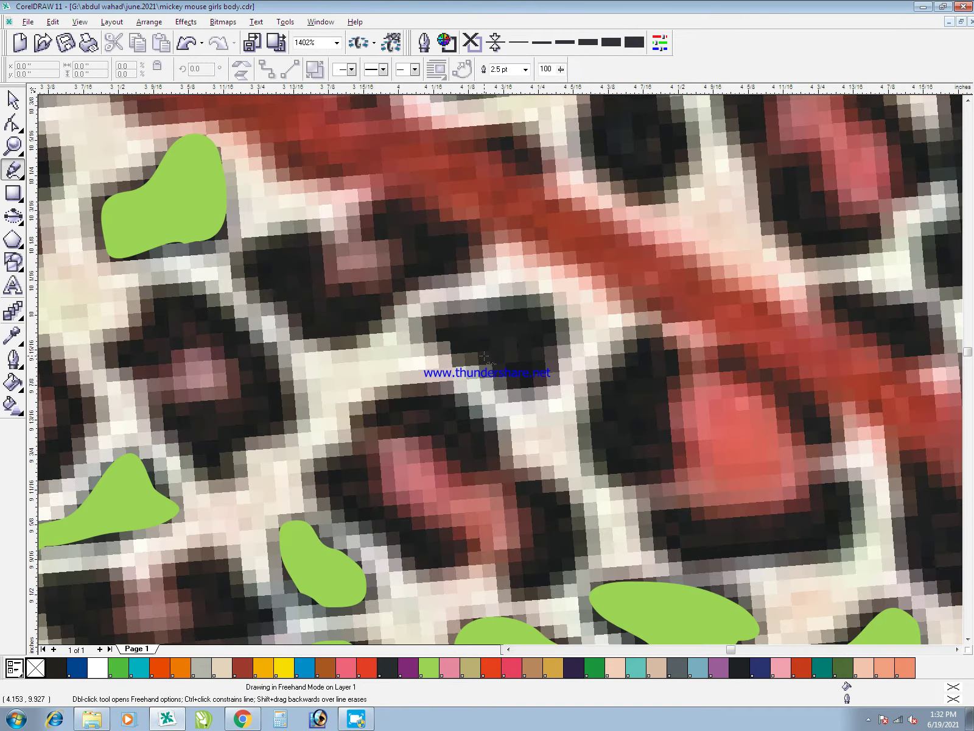
pyautogui.moveTo(511, 379); pyautogui.dragTo(437, 343)
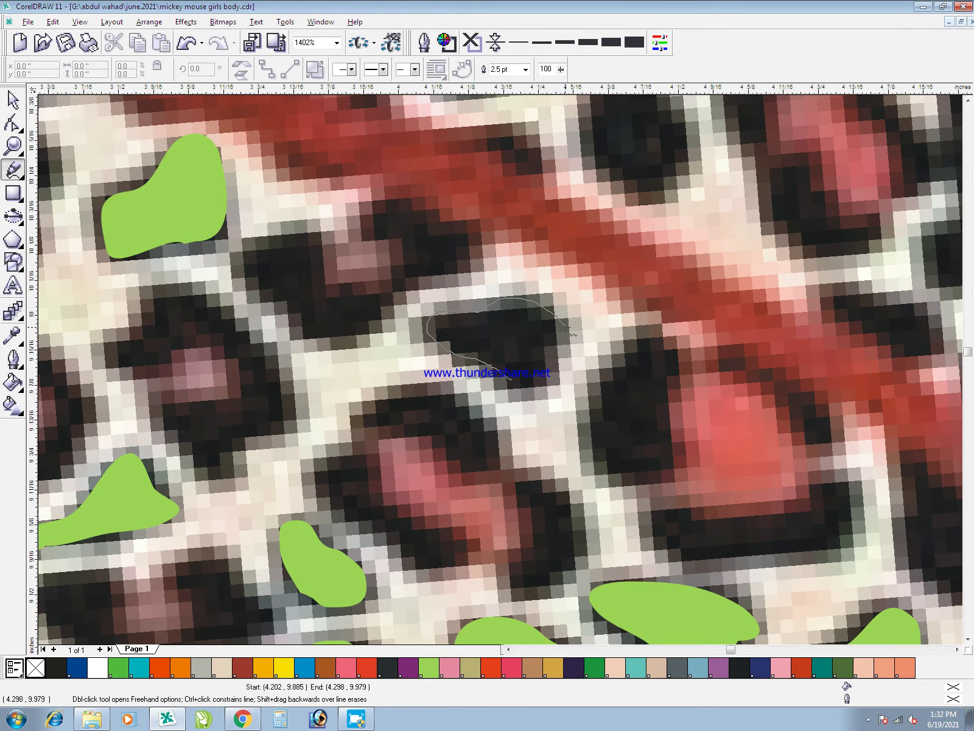
pyautogui.moveTo(560, 376); pyautogui.dragTo(512, 379)
pyautogui.press('space')
pyautogui.keyDown('shift'); pyautogui.click(189, 218); pyautogui.keyUp('shift')
pyautogui.hotkey('ctrl', 'l')
pyautogui.hotkey('ctrl', 's')
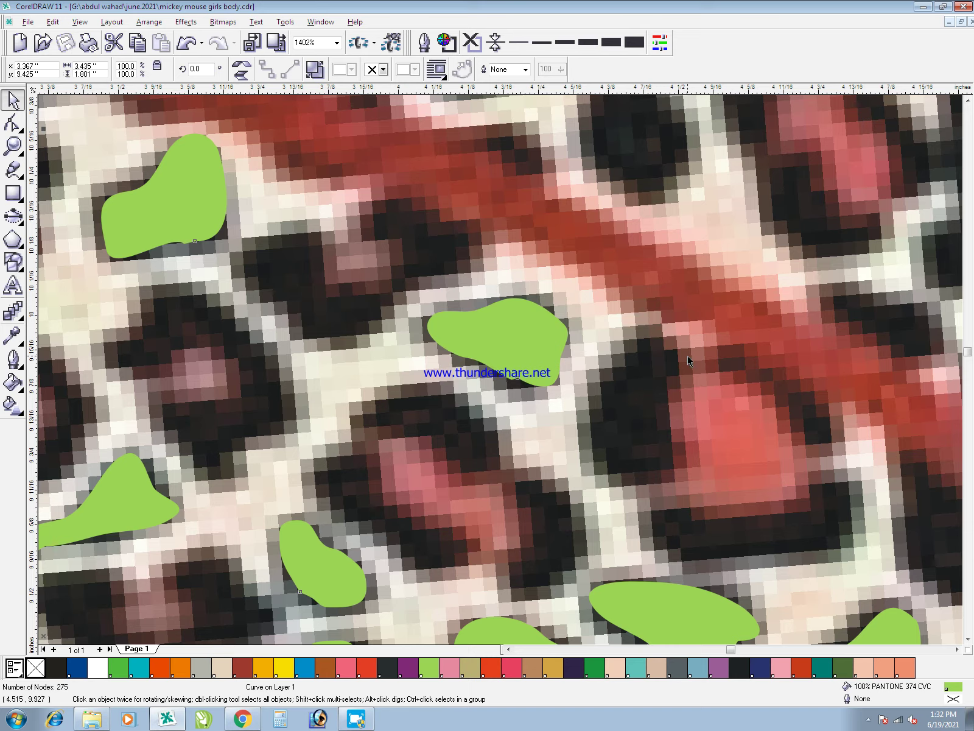
# - Trace the tall dark patch under the lower end of the red band in freehand and combine it with the green shapes
pyautogui.press('Escape')
pyautogui.press('F3')
pyautogui.press('F2')
pyautogui.scroll(3, 669, 247)
pyautogui.press('F5')
pyautogui.click(513, 342)
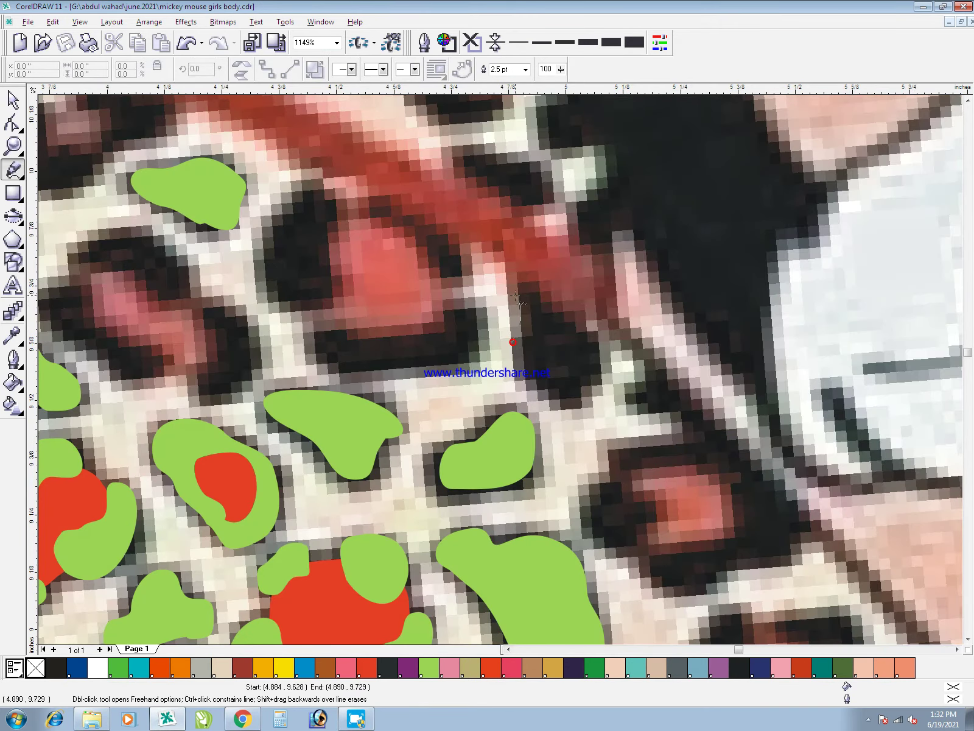
pyautogui.moveTo(527, 378); pyautogui.dragTo(513, 342)
pyautogui.press('space')
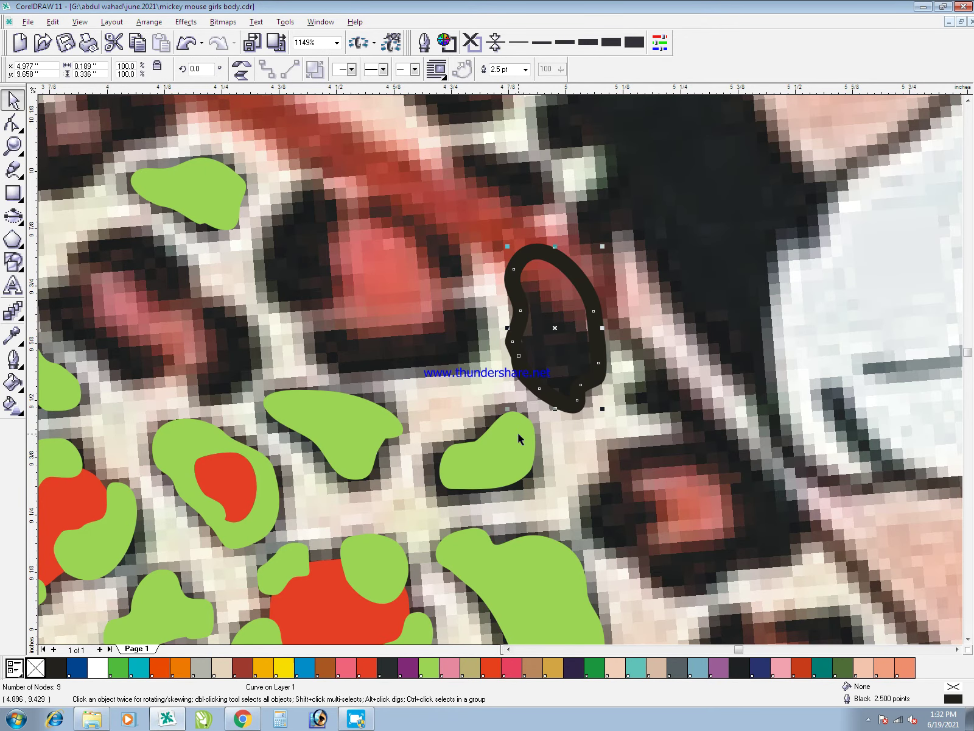
pyautogui.keyDown('shift'); pyautogui.click(517, 432); pyautogui.keyUp('shift')
pyautogui.hotkey('ctrl', 'l')
# - Trace the small oval patch beside it and the crescent under the large red-centred spot in freehand, combining both with the green shapes
pyautogui.press('space')
pyautogui.moveTo(694, 394)
pyautogui.mouseDown()
pyautogui.moveTo(619, 395)
pyautogui.moveTo(701, 394)
pyautogui.mouseUp()
pyautogui.press('space')
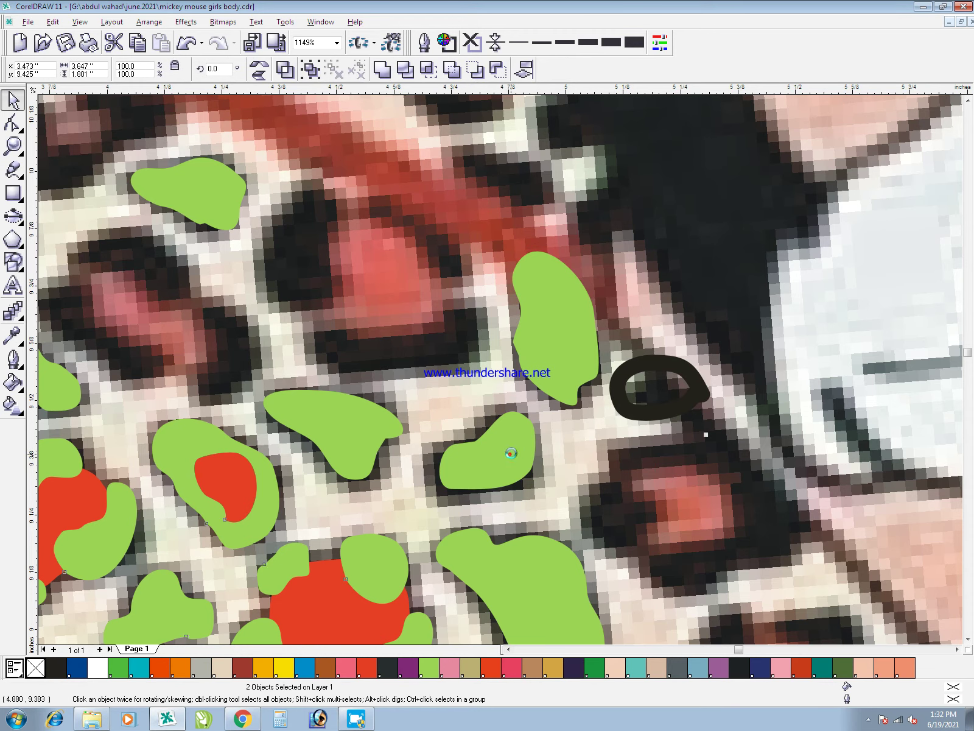
pyautogui.press('F5')
pyautogui.click(433, 329)
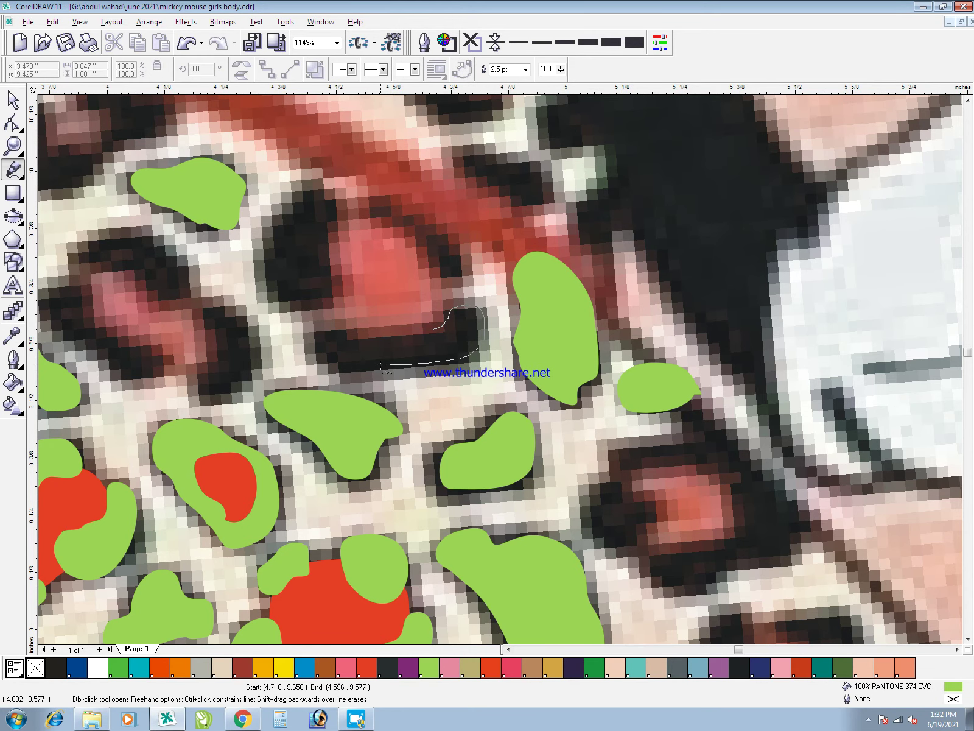
pyautogui.moveTo(382, 337); pyautogui.dragTo(433, 329)
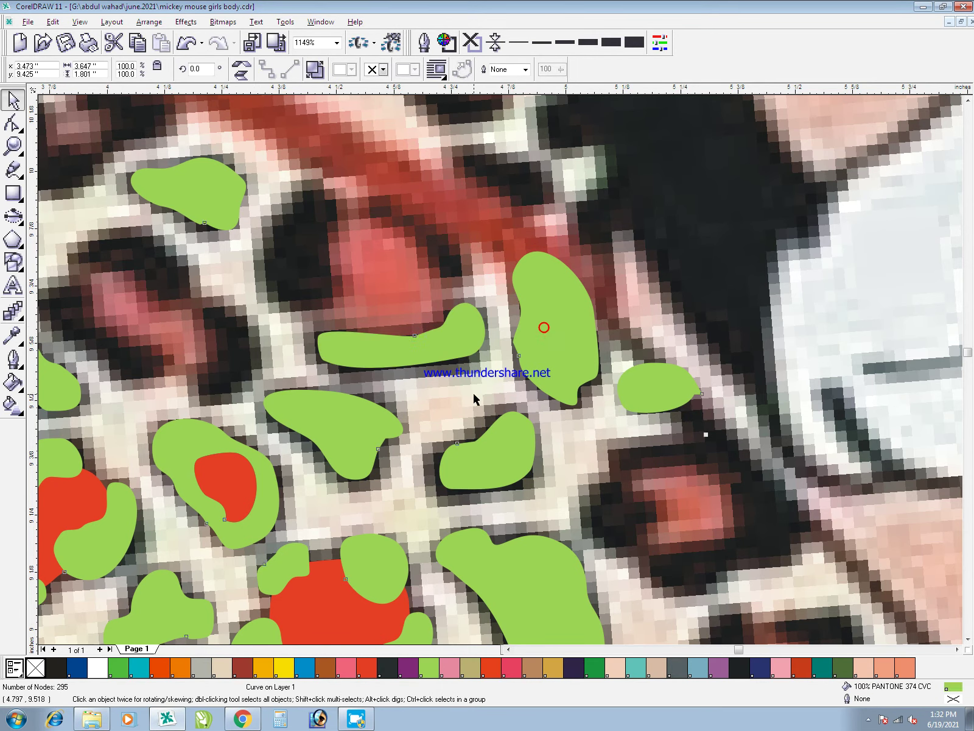
# - Trace the dark patch at the lower end of the elongated pink-centred spot in freehand and combine it with the green shapes
pyautogui.scroll(1, 540, 384)
pyautogui.moveTo(569, 434); pyautogui.dragTo(561, 378)
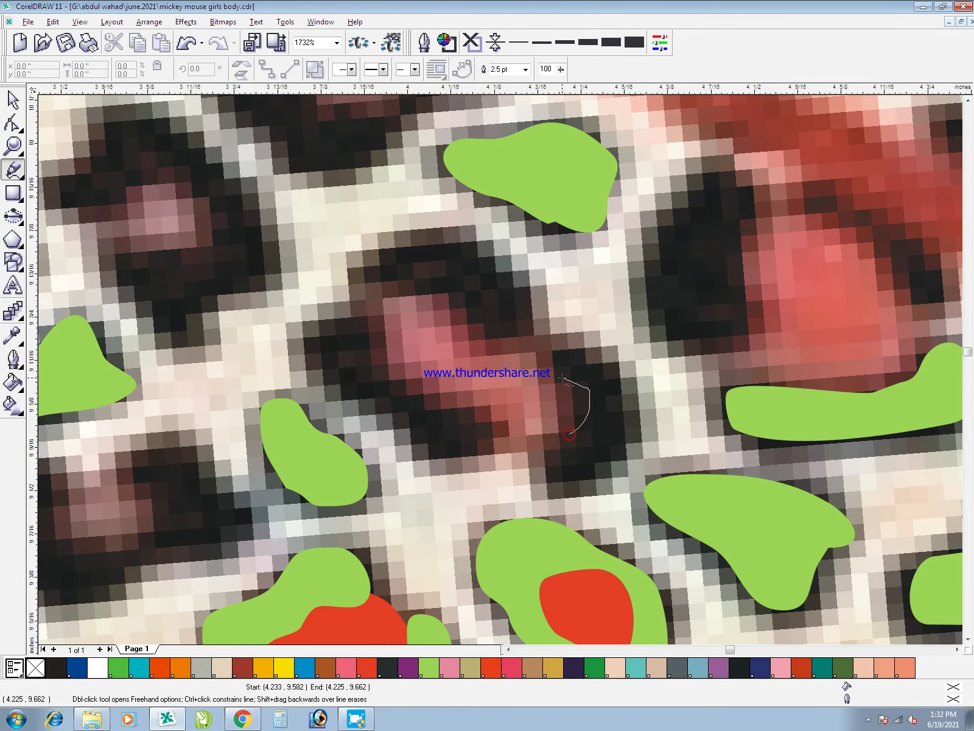
pyautogui.press('space')
pyautogui.moveTo(572, 468)
pyautogui.mouseDown()
pyautogui.moveTo(569, 434)
pyautogui.moveTo(541, 488)
pyautogui.mouseUp()
pyautogui.keyDown('shift'); pyautogui.click(754, 419); pyautogui.keyUp('shift')
pyautogui.hotkey('ctrl', 'l')
# - Reshape the lower edge of the new crescent by adjusting its nodes and curves to fill the dark patch
pyautogui.press('F10')
pyautogui.click(574, 467)
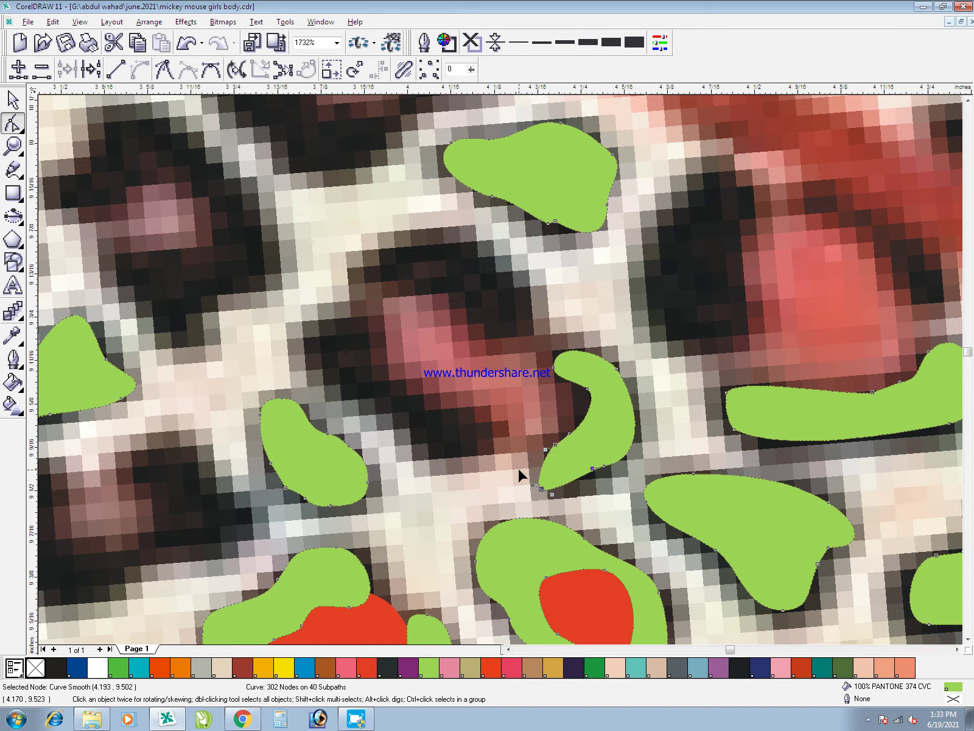
pyautogui.press('space')
pyautogui.click(471, 467)
pyautogui.click(575, 461)
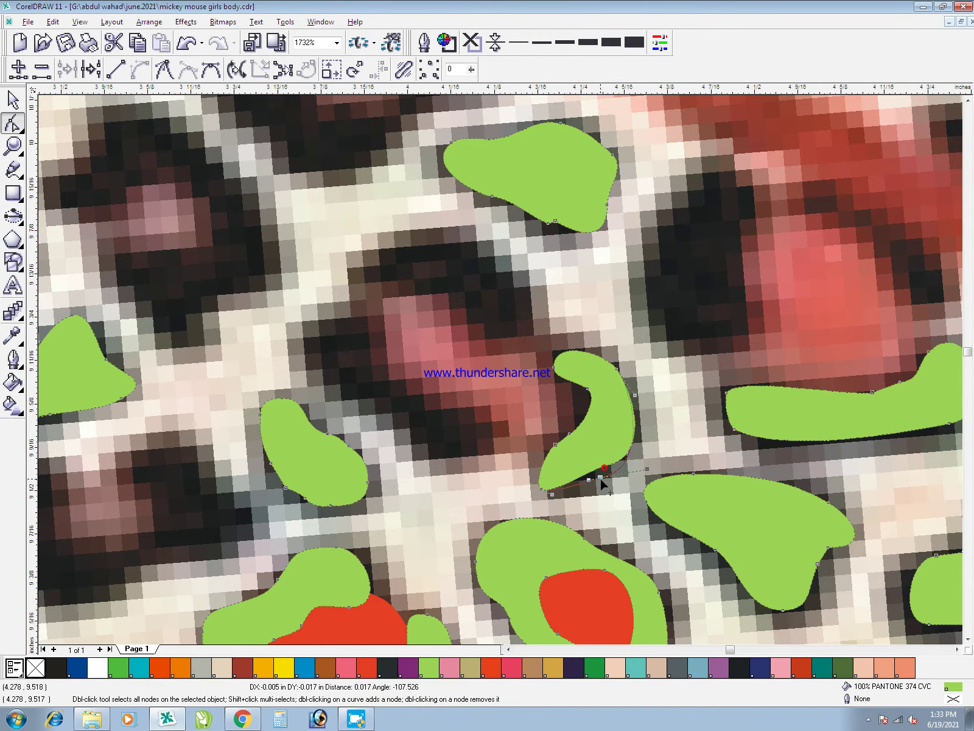
pyautogui.click(462, 438)
pyautogui.press('F5')
pyautogui.click(429, 409)
pyautogui.moveTo(493, 416); pyautogui.dragTo(504, 439)
pyautogui.moveTo(418, 451)
pyautogui.mouseDown()
pyautogui.moveTo(390, 414)
pyautogui.moveTo(437, 412)
pyautogui.moveTo(496, 438)
pyautogui.mouseUp()
pyautogui.press('space')
pyautogui.hotkey('ctrl', 'z')
pyautogui.hotkey('ctrl', 'z')
# - Trace the long dark patch along the lower-left side of the elongated pink centre in freehand and combine it with the green shapes
pyautogui.press('F5')
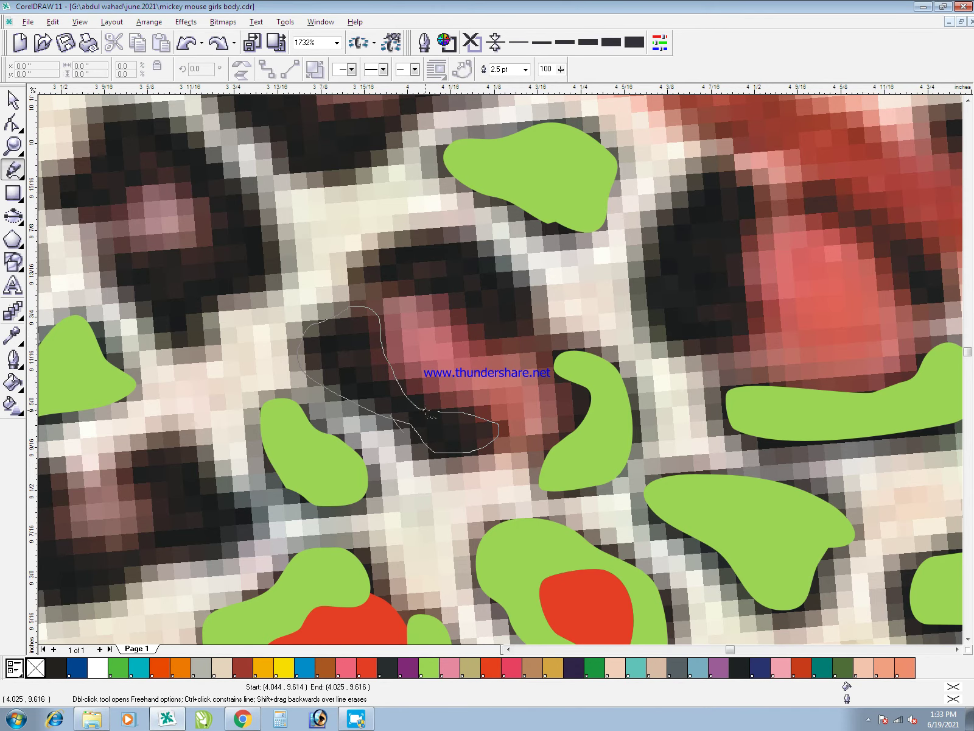
pyautogui.moveTo(421, 411); pyautogui.dragTo(422, 411)
pyautogui.press('space')
pyautogui.keyDown('shift'); pyautogui.click(575, 377); pyautogui.keyUp('shift')
pyautogui.hotkey('ctrl', 'l')
pyautogui.press('F5')
pyautogui.moveTo(480, 327)
pyautogui.mouseDown()
pyautogui.moveTo(416, 282)
pyautogui.moveTo(471, 243)
pyautogui.moveTo(476, 313)
pyautogui.mouseUp()
pyautogui.press('space')
pyautogui.hotkey('ctrl', 'z')
# - Trace the curved dark patch above the elongated pink centre in freehand and combine it with the green shapes
pyautogui.press('F5')
pyautogui.moveTo(387, 246); pyautogui.dragTo(482, 249)
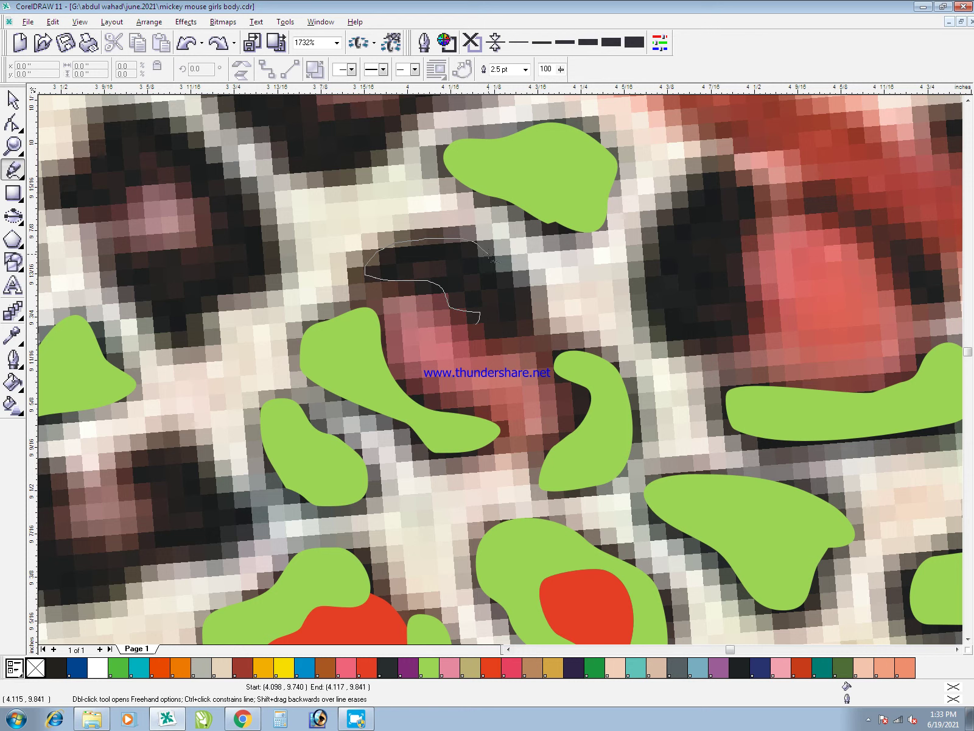
pyautogui.moveTo(499, 343); pyautogui.dragTo(477, 325)
pyautogui.press('space')
pyautogui.keyDown('shift'); pyautogui.click(548, 207); pyautogui.keyUp('shift')
pyautogui.hotkey('ctrl', 'l')
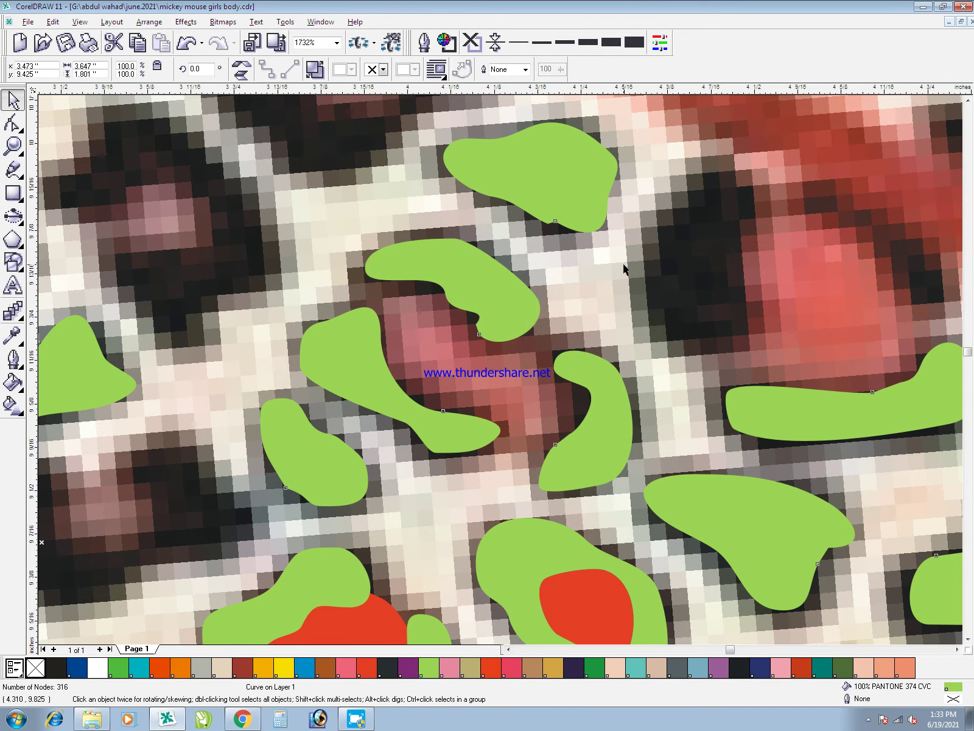
# - Trace the dark crescent on the left side of the large pink-centred spot in freehand and combine it with the green shapes
pyautogui.press('F5')
pyautogui.moveTo(645, 256); pyautogui.dragTo(669, 198)
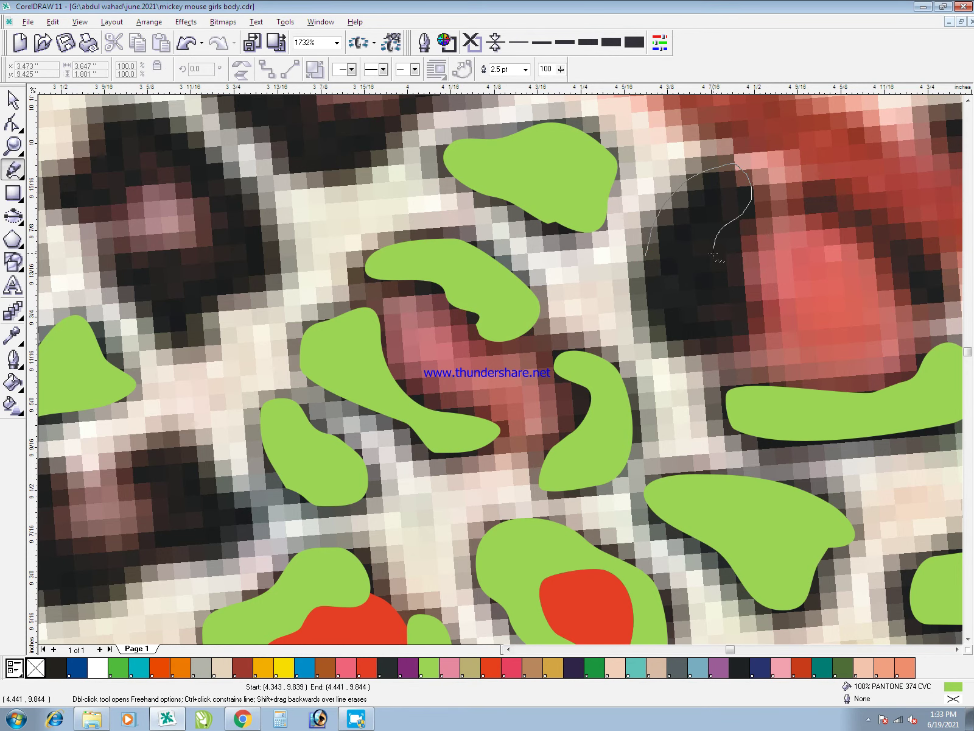
pyautogui.moveTo(678, 339); pyautogui.dragTo(645, 256)
pyautogui.press('space')
pyautogui.keyDown('shift'); pyautogui.click(572, 187); pyautogui.keyUp('shift')
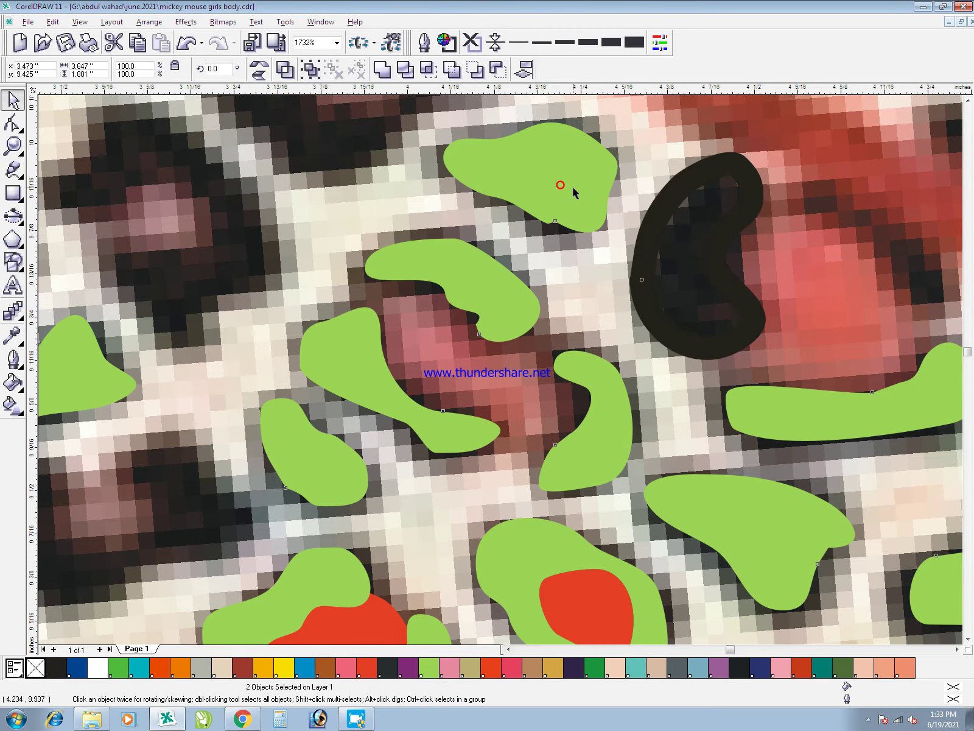
pyautogui.hotkey('ctrl', 'l')
# - Trace the dark arc on the upper-right side of the large pink-centred spot in freehand and combine it with the green shapes
pyautogui.press('F3')
pyautogui.press('F2')
pyautogui.moveTo(414, 147); pyautogui.dragTo(623, 428)
pyautogui.press('F5')
pyautogui.moveTo(453, 293)
pyautogui.mouseDown()
pyautogui.moveTo(351, 238)
pyautogui.moveTo(480, 246)
pyautogui.moveTo(525, 344)
pyautogui.moveTo(453, 295)
pyautogui.mouseUp()
pyautogui.press('space')
pyautogui.keyDown('shift'); pyautogui.click(654, 352); pyautogui.keyUp('shift')
pyautogui.hotkey('ctrl', 'l')
# - Trace the dark patch at the upper edge of the red band near its lower end and combine it with the green shapes
pyautogui.press('F5')
pyautogui.moveTo(536, 183); pyautogui.dragTo(576, 131)
pyautogui.moveTo(629, 217)
pyautogui.mouseDown()
pyautogui.moveTo(529, 177)
pyautogui.moveTo(643, 351)
pyautogui.mouseUp()
pyautogui.press('space')
pyautogui.keyDown('shift'); pyautogui.click(643, 341); pyautogui.keyUp('shift')
pyautogui.hotkey('ctrl', 'l')
# - Trace the open dark ring around the small pink centre in the skirt's upper middle and combine it with the green shapes
pyautogui.click(693, 256)
pyautogui.press('F3')
pyautogui.press('F3')
pyautogui.press('F2')
pyautogui.press('F5')
pyautogui.moveTo(531, 410); pyautogui.dragTo(544, 411)
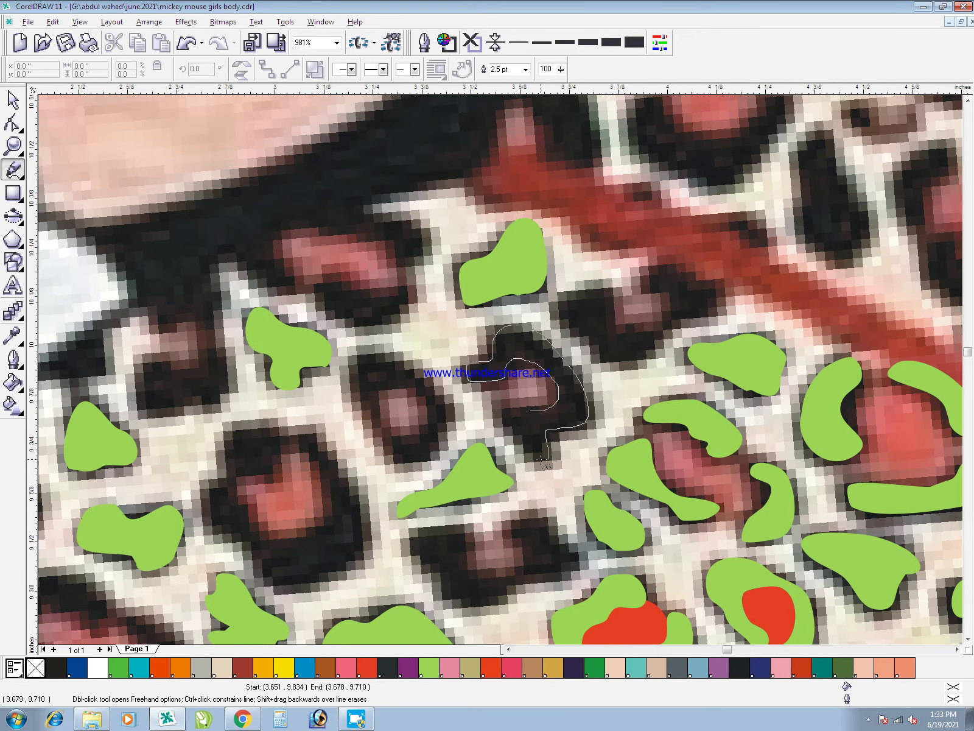
pyautogui.moveTo(513, 410); pyautogui.dragTo(531, 410)
pyautogui.press('space')
pyautogui.keyDown('shift'); pyautogui.click(624, 461); pyautogui.keyUp('shift')
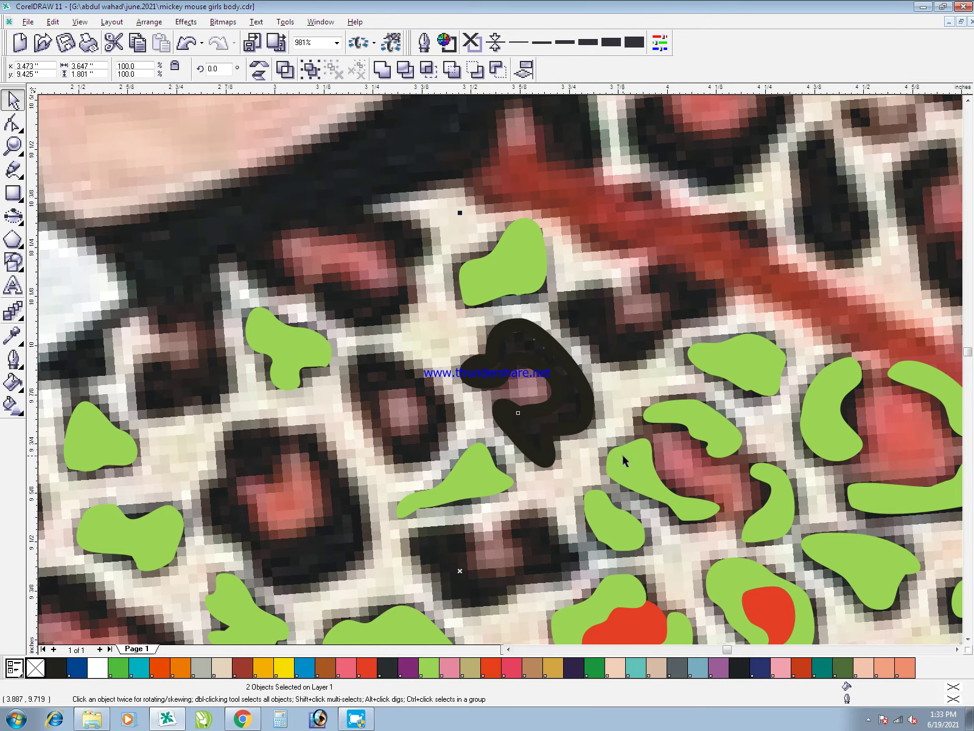
pyautogui.hotkey('ctrl', 'l')
# - Trace the open dark ring around the neighbouring small pink centre to its left in freehand and combine it with the green shapes
pyautogui.press('F2')
pyautogui.moveTo(341, 327); pyautogui.dragTo(557, 622)
pyautogui.press('F5')
pyautogui.moveTo(385, 323); pyautogui.dragTo(416, 302)
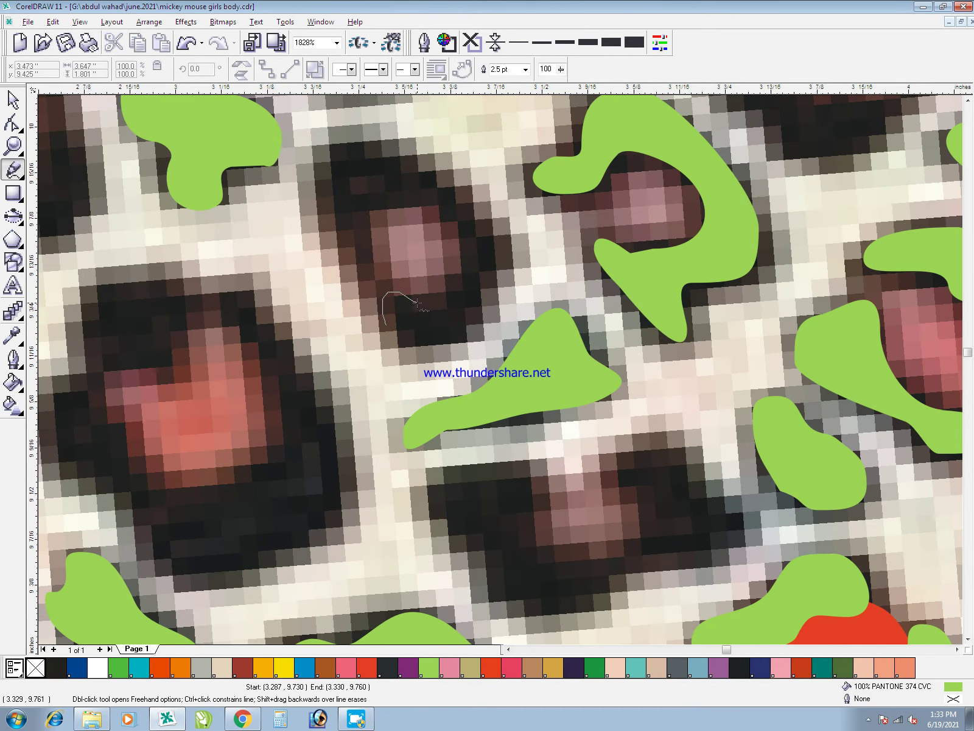
pyautogui.moveTo(467, 256); pyautogui.dragTo(395, 203)
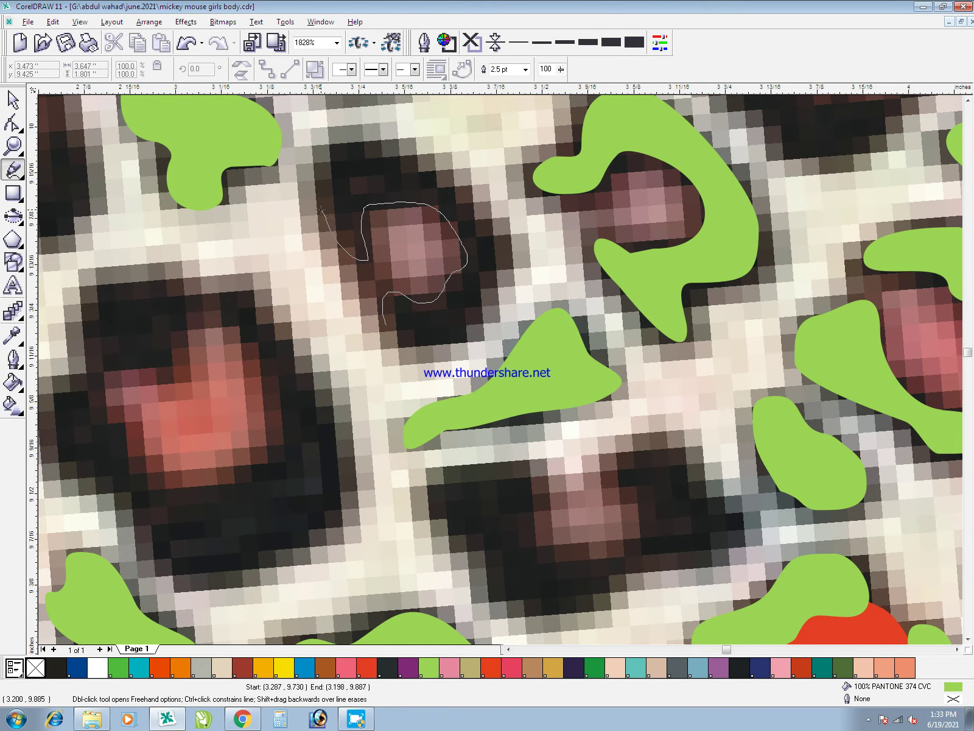
pyautogui.moveTo(359, 146)
pyautogui.mouseDown()
pyautogui.moveTo(490, 214)
pyautogui.moveTo(487, 322)
pyautogui.mouseUp()
pyautogui.moveTo(404, 341); pyautogui.dragTo(386, 325)
pyautogui.press('space')
pyautogui.keyDown('shift'); pyautogui.click(542, 370); pyautogui.keyUp('shift')
pyautogui.hotkey('ctrl', 'l')
# - Trace the U-shaped dark patch around the small pink centre below the two open rings and combine it with the green shapes
pyautogui.press('space')
pyautogui.press('F2')
pyautogui.moveTo(297, 267)
pyautogui.mouseDown()
pyautogui.moveTo(492, 474)
pyautogui.moveTo(841, 700)
pyautogui.mouseUp()
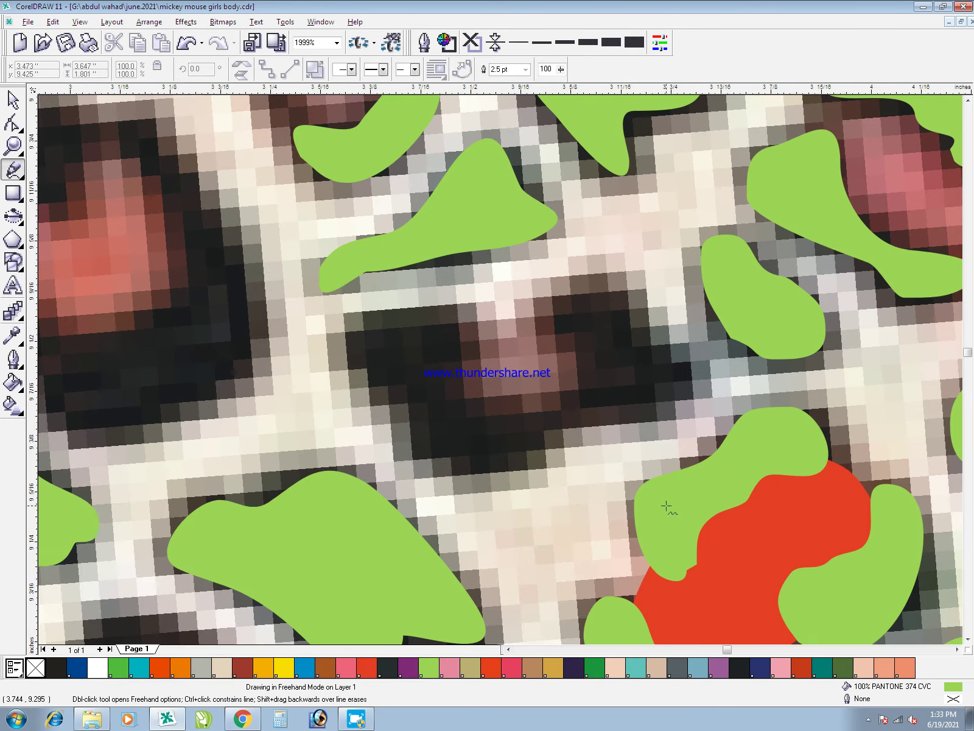
pyautogui.moveTo(567, 332); pyautogui.dragTo(588, 285)
pyautogui.moveTo(657, 346); pyautogui.dragTo(661, 409)
pyautogui.moveTo(524, 448)
pyautogui.mouseDown()
pyautogui.moveTo(488, 464)
pyautogui.moveTo(434, 451)
pyautogui.mouseUp()
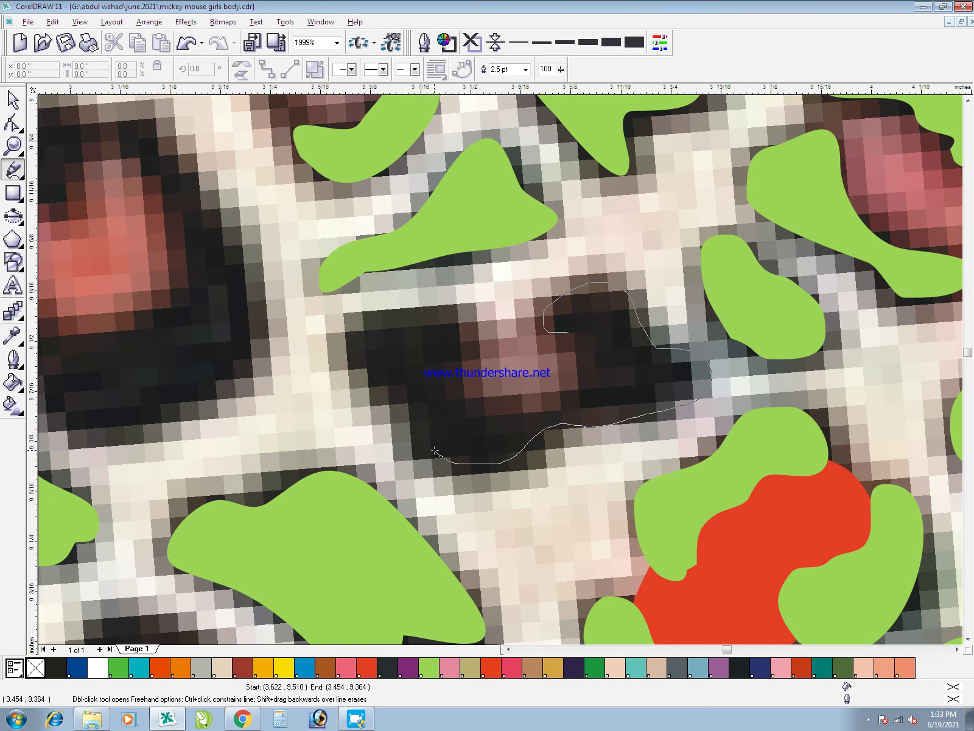
pyautogui.moveTo(450, 330)
pyautogui.mouseDown()
pyautogui.moveTo(465, 382)
pyautogui.moveTo(491, 407)
pyautogui.mouseUp()
pyautogui.moveTo(578, 391); pyautogui.dragTo(568, 332)
pyautogui.press('space')
pyautogui.keyDown('shift'); pyautogui.click(724, 312); pyautogui.keyUp('shift')
pyautogui.hotkey('ctrl', 'l')
pyautogui.click(630, 249)
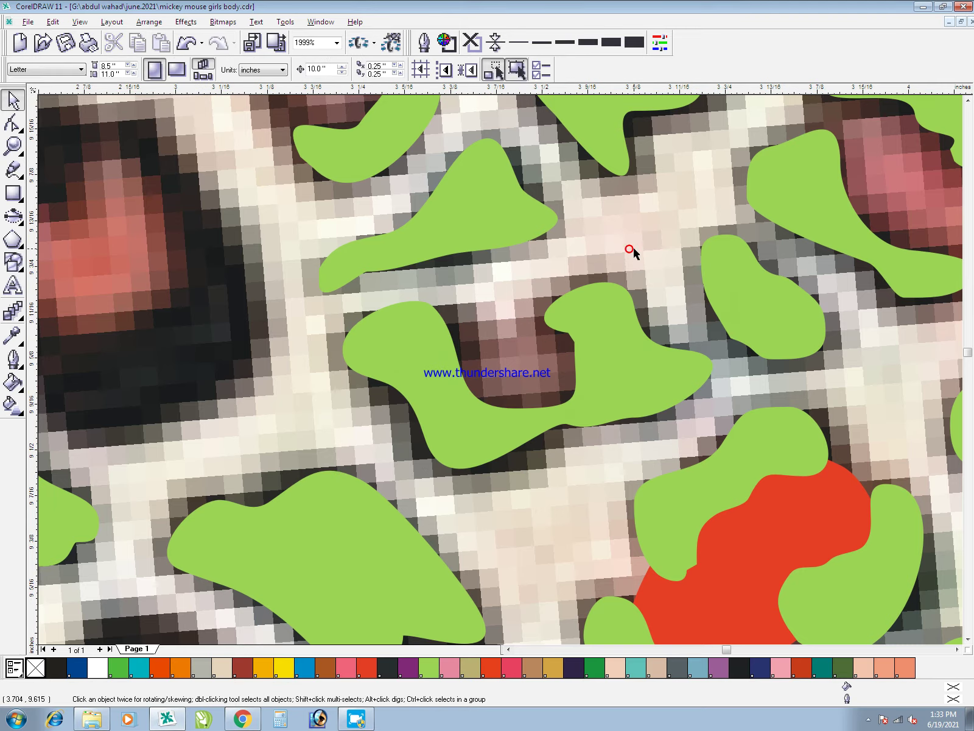
# - Trace the large dark ring around the heart-shaped red centre in freehand and combine it with the green shapes
pyautogui.scroll(-2, 630, 249)
pyautogui.press('space')
pyautogui.scroll(1, 396, 269)
pyautogui.moveTo(396, 263)
pyautogui.mouseDown()
pyautogui.moveTo(439, 263)
pyautogui.moveTo(468, 323)
pyautogui.moveTo(472, 382)
pyautogui.mouseUp()
pyautogui.moveTo(377, 402); pyautogui.dragTo(315, 331)
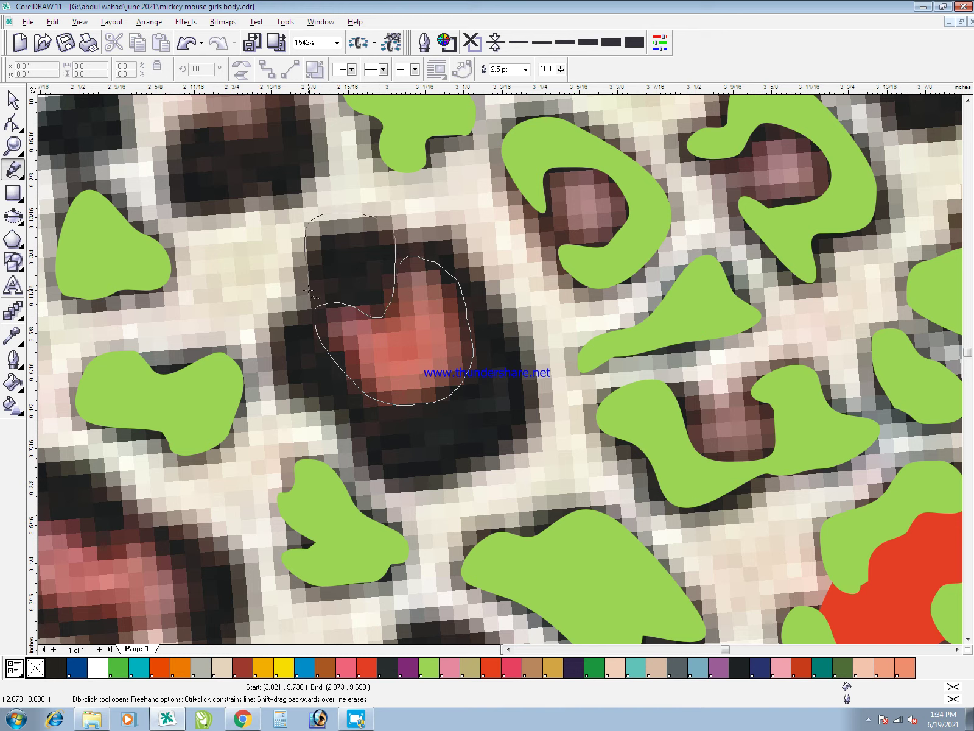
pyautogui.moveTo(282, 346)
pyautogui.mouseDown()
pyautogui.moveTo(307, 398)
pyautogui.moveTo(352, 424)
pyautogui.mouseUp()
pyautogui.moveTo(400, 473)
pyautogui.mouseDown()
pyautogui.moveTo(439, 477)
pyautogui.moveTo(512, 444)
pyautogui.mouseUp()
pyautogui.moveTo(467, 262)
pyautogui.mouseDown()
pyautogui.moveTo(424, 216)
pyautogui.moveTo(399, 262)
pyautogui.mouseUp()
pyautogui.press('space')
pyautogui.keyDown('shift'); pyautogui.click(519, 154); pyautogui.keyUp('shift')
pyautogui.hotkey('ctrl', 'l')
pyautogui.click(483, 184)
pyautogui.click(428, 249)
# - Trace the dark lobe above the small pink centre near the skirt's upper-left edge in freehand
pyautogui.press('F3')
pyautogui.press('F2')
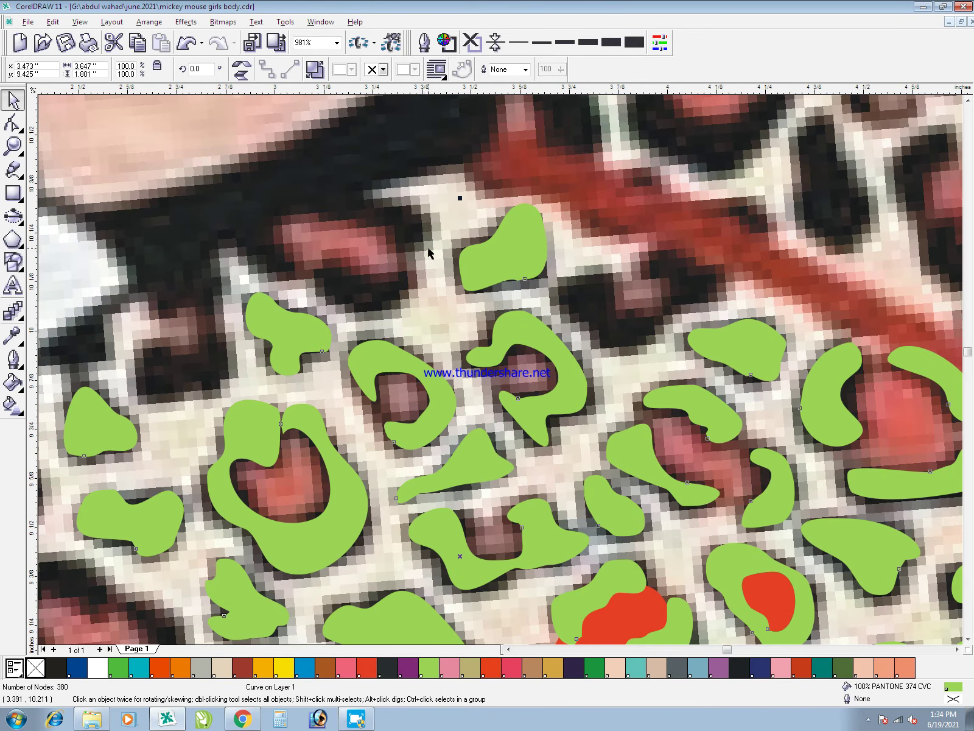
pyautogui.moveTo(86, 169); pyautogui.dragTo(319, 480)
pyautogui.press('F5')
pyautogui.moveTo(483, 340)
pyautogui.mouseDown()
pyautogui.moveTo(470, 311)
pyautogui.moveTo(431, 348)
pyautogui.moveTo(395, 331)
pyautogui.moveTo(502, 255)
pyautogui.mouseUp()
pyautogui.moveTo(505, 329); pyautogui.dragTo(506, 329)
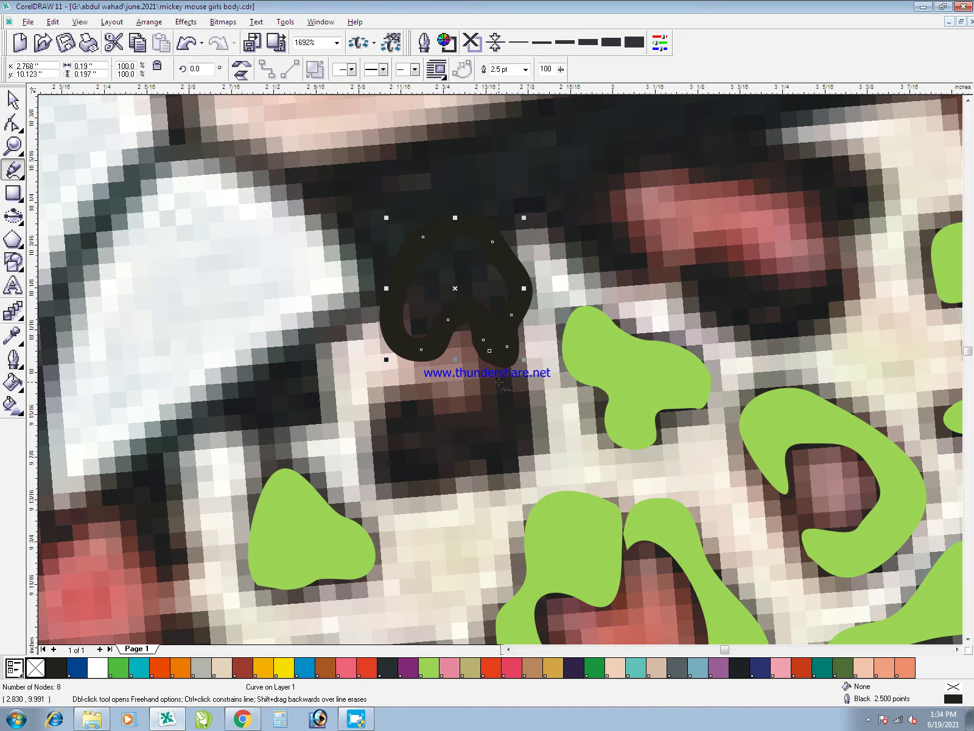
# - Trace the dark lobe below the same pink centre in freehand and combine both lobes with the green shapes
pyautogui.moveTo(484, 400)
pyautogui.mouseDown()
pyautogui.moveTo(512, 387)
pyautogui.moveTo(530, 433)
pyautogui.moveTo(502, 476)
pyautogui.moveTo(446, 470)
pyautogui.mouseUp()
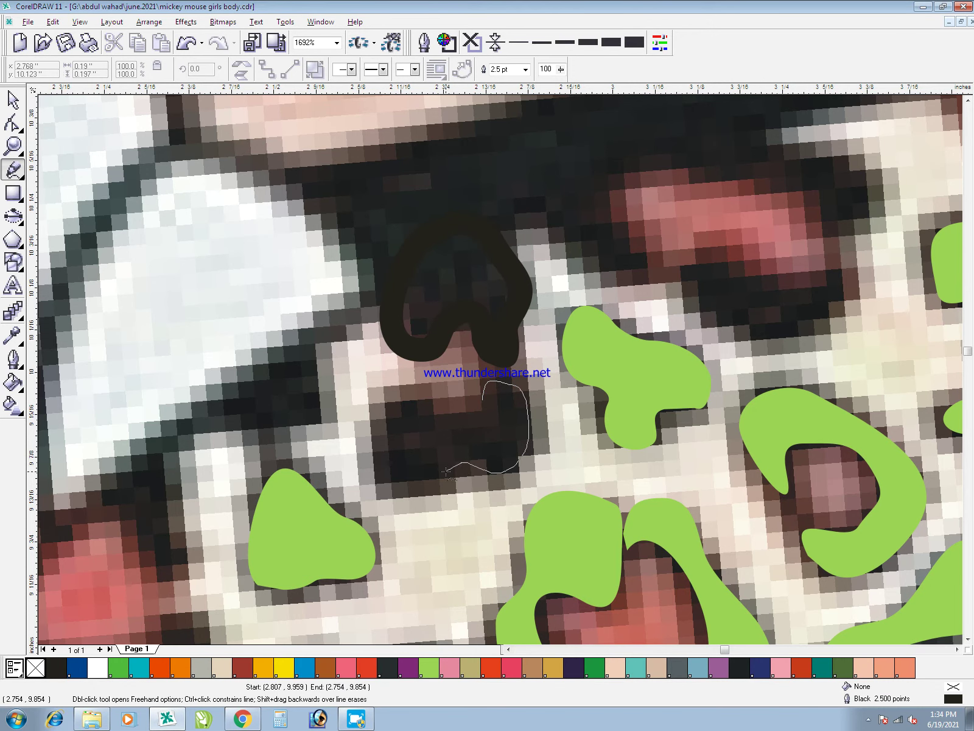
pyautogui.moveTo(478, 406); pyautogui.dragTo(483, 401)
pyautogui.press('space')
pyautogui.keyDown('shift'); pyautogui.click(501, 319); pyautogui.keyUp('shift')
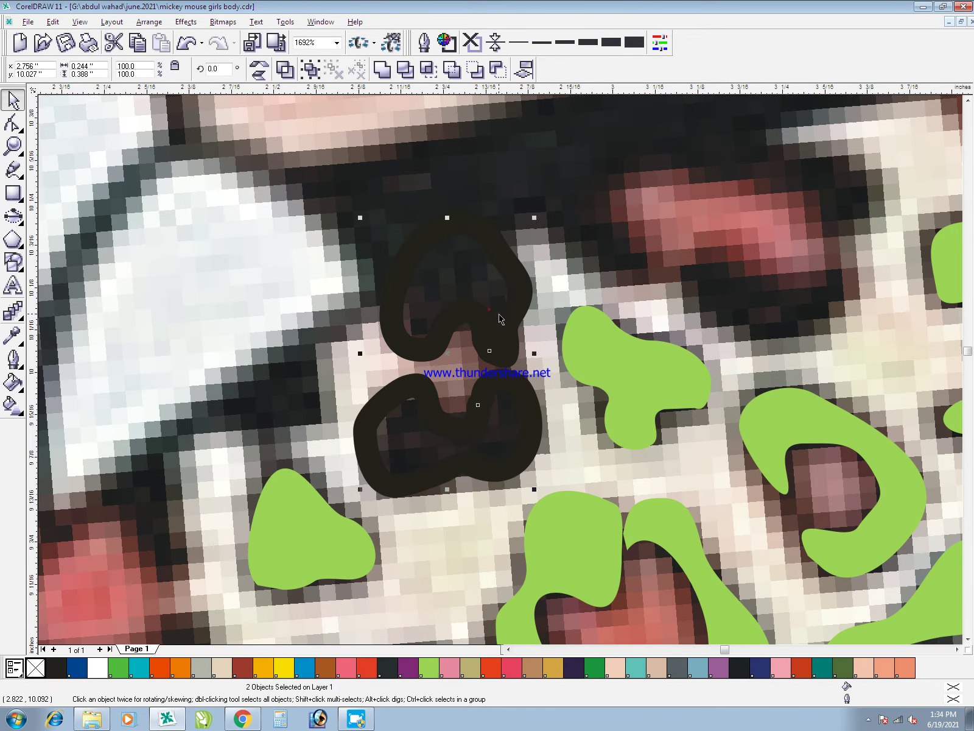
pyautogui.keyDown('shift'); pyautogui.click(585, 357); pyautogui.keyUp('shift')
pyautogui.hotkey('ctrl', 'l')
# - Trace the dark patch beside the white glove's lower edge in freehand and combine it with the green shapes
pyautogui.press('space')
pyautogui.moveTo(296, 303)
pyautogui.mouseDown()
pyautogui.moveTo(317, 410)
pyautogui.moveTo(224, 425)
pyautogui.moveTo(297, 303)
pyautogui.mouseUp()
pyautogui.press('space')
pyautogui.keyDown('shift'); pyautogui.click(438, 273); pyautogui.keyUp('shift')
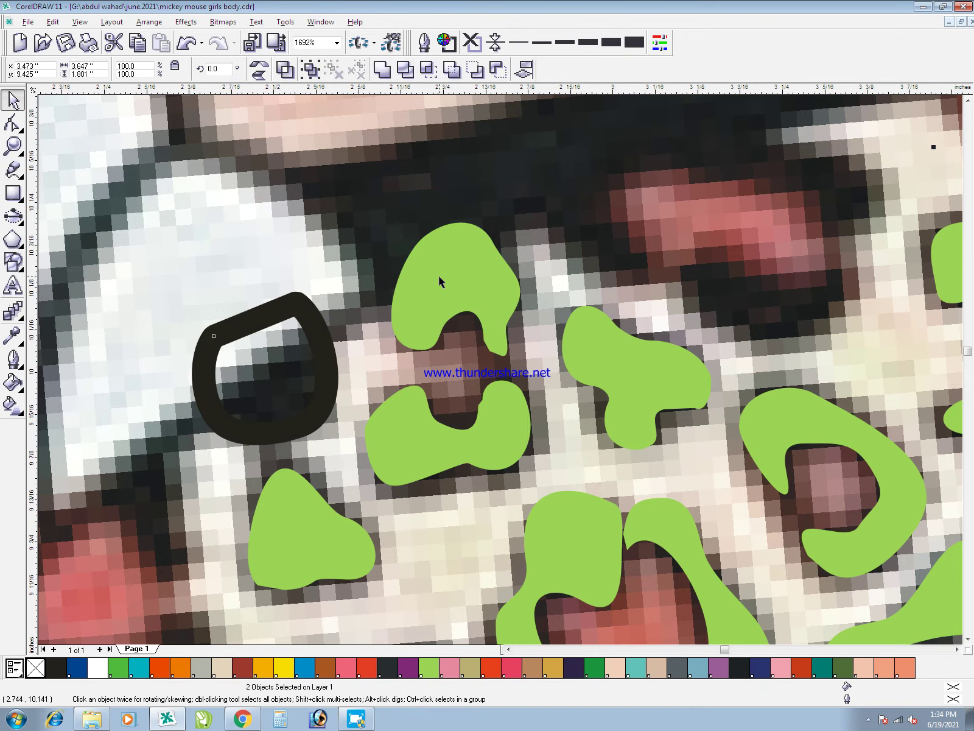
pyautogui.hotkey('ctrl', 'l')
# - Trace the dark patch beneath the pink centre under the glove in freehand and combine it with the green shapes
pyautogui.press('F3')
pyautogui.press('F3')
pyautogui.press('space')
pyautogui.press('F2')
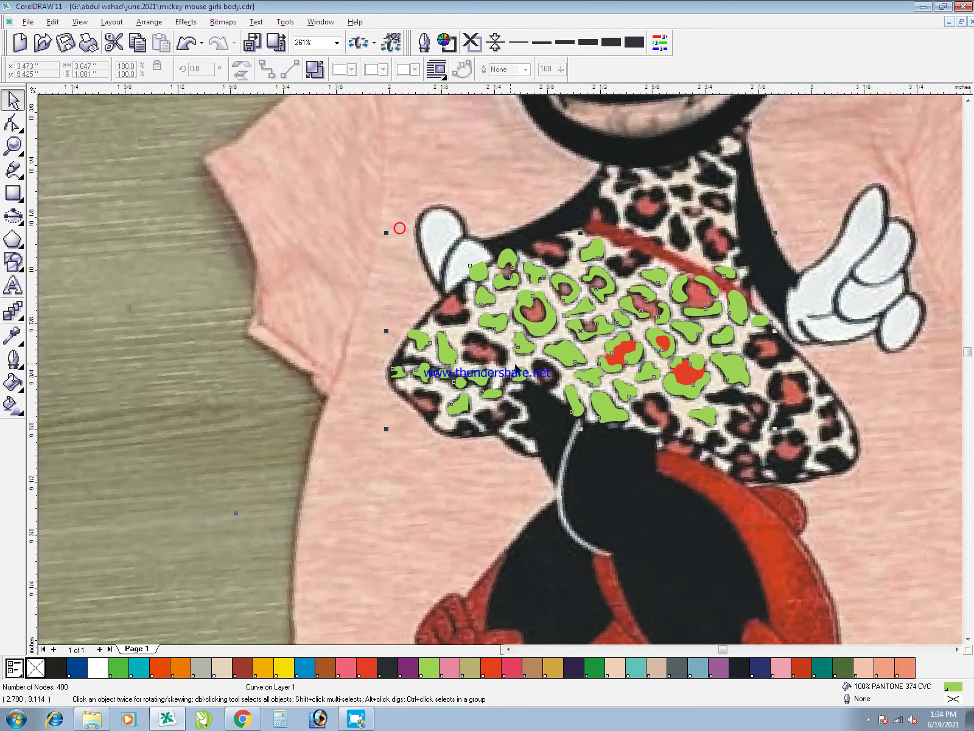
pyautogui.moveTo(400, 229); pyautogui.dragTo(509, 364)
pyautogui.press('space')
pyautogui.moveTo(519, 443)
pyautogui.mouseDown()
pyautogui.moveTo(531, 421)
pyautogui.moveTo(542, 476)
pyautogui.moveTo(461, 480)
pyautogui.moveTo(519, 441)
pyautogui.mouseUp()
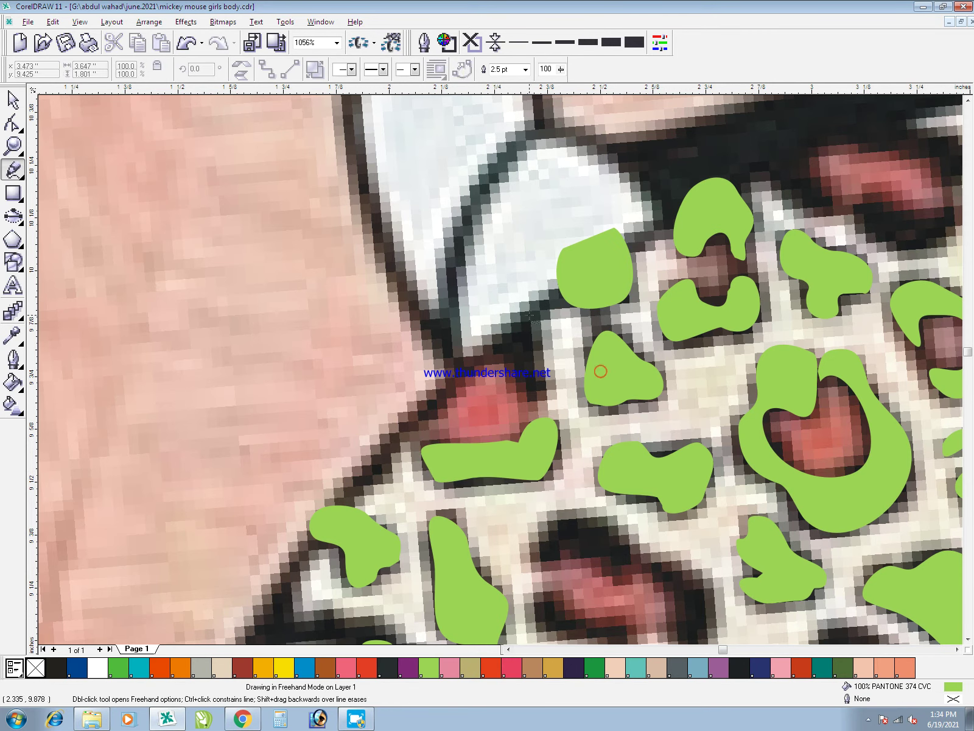
# - Trace the dark patch between the glove's lower edge and the pink centre beneath it, and combine it with the green shapes
pyautogui.moveTo(523, 280)
pyautogui.mouseDown()
pyautogui.moveTo(522, 382)
pyautogui.moveTo(495, 295)
pyautogui.moveTo(524, 281)
pyautogui.mouseUp()
pyautogui.click(583, 268)
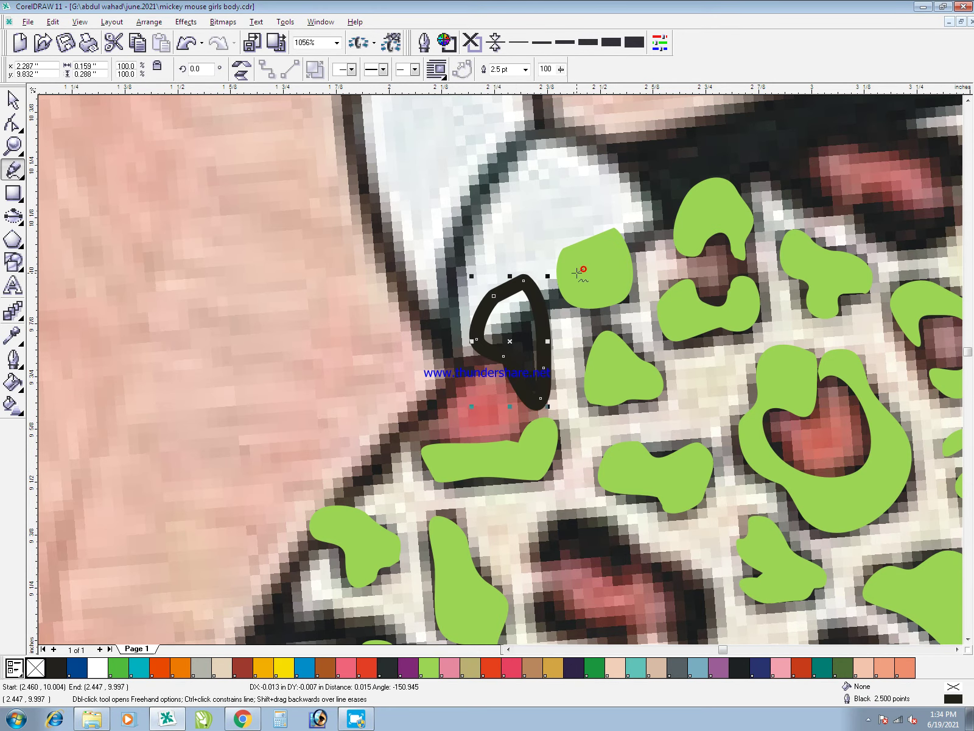
pyautogui.click(535, 306)
pyautogui.press('space')
pyautogui.press('Delete')
pyautogui.click(537, 309)
pyautogui.keyDown('shift'); pyautogui.click(570, 281); pyautogui.keyUp('shift')
pyautogui.hotkey('ctrl', 'l')
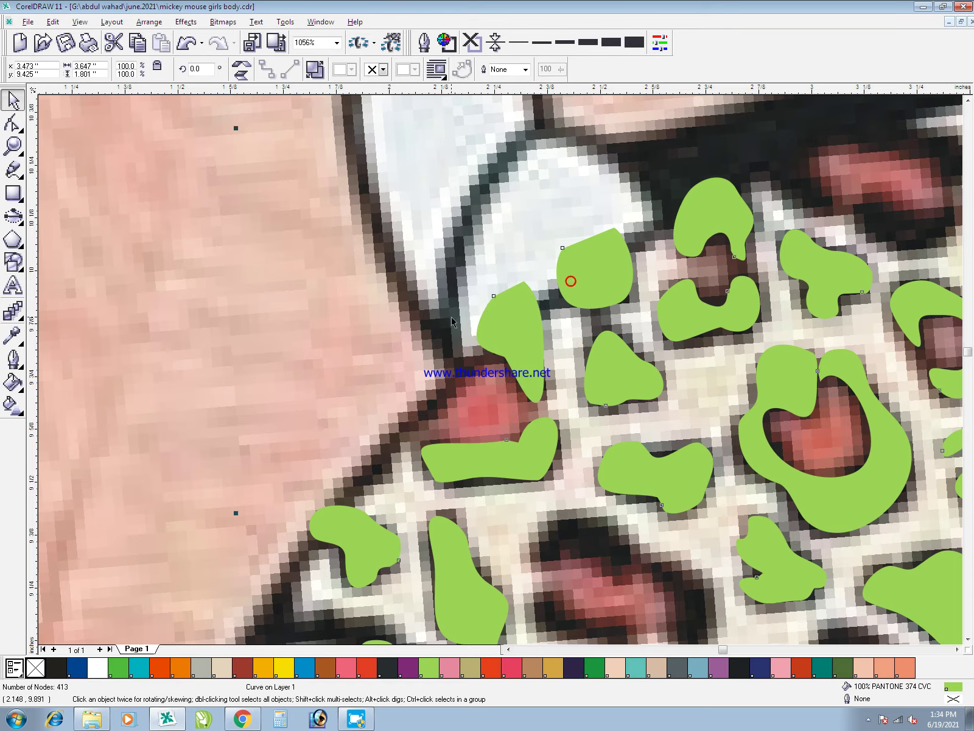
# - Trace the wavy dark patch above the pink centre at the skirt's lower-left edge and combine it with the green shapes
pyautogui.press('F3')
pyautogui.press('F2')
pyautogui.moveTo(392, 260)
pyautogui.mouseDown()
pyautogui.moveTo(470, 358)
pyautogui.moveTo(494, 350)
pyautogui.mouseUp()
pyautogui.scroll(3, 469, 358)
pyautogui.press('F5')
pyautogui.scroll(3, 487, 535)
pyautogui.moveTo(400, 262); pyautogui.dragTo(513, 278)
pyautogui.moveTo(528, 358); pyautogui.dragTo(496, 352)
pyautogui.press('space')
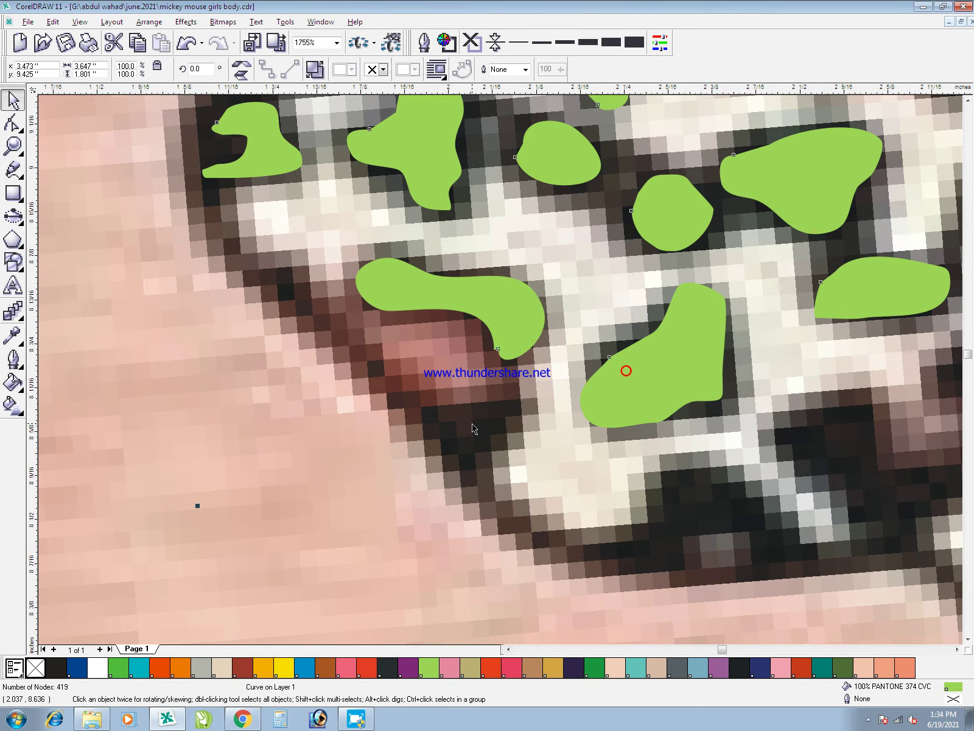
# - Trace the dark patch below that pink centre and the arch-shaped patch on the skirt's bottom edge, combining both with the green shapes
pyautogui.press('space')
pyautogui.moveTo(406, 425)
pyautogui.mouseDown()
pyautogui.moveTo(514, 400)
pyautogui.moveTo(521, 429)
pyautogui.mouseUp()
pyautogui.moveTo(417, 458); pyautogui.dragTo(409, 430)
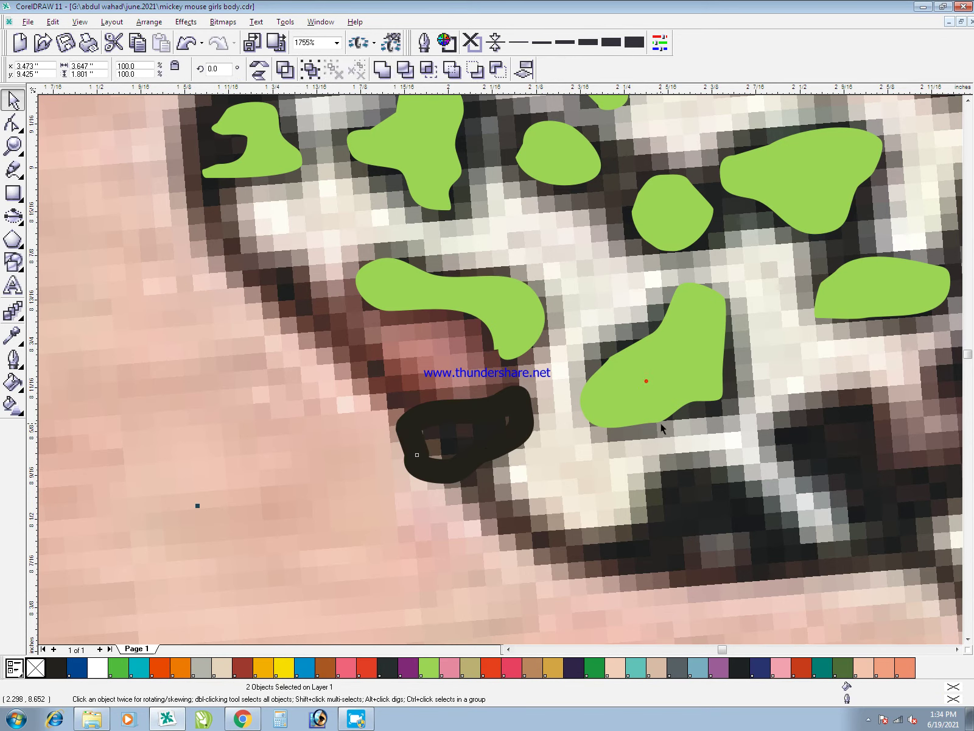
pyautogui.moveTo(642, 572)
pyautogui.mouseDown()
pyautogui.moveTo(670, 471)
pyautogui.moveTo(812, 563)
pyautogui.moveTo(733, 529)
pyautogui.moveTo(690, 584)
pyautogui.moveTo(649, 579)
pyautogui.mouseUp()
pyautogui.press('space')
pyautogui.press('space')
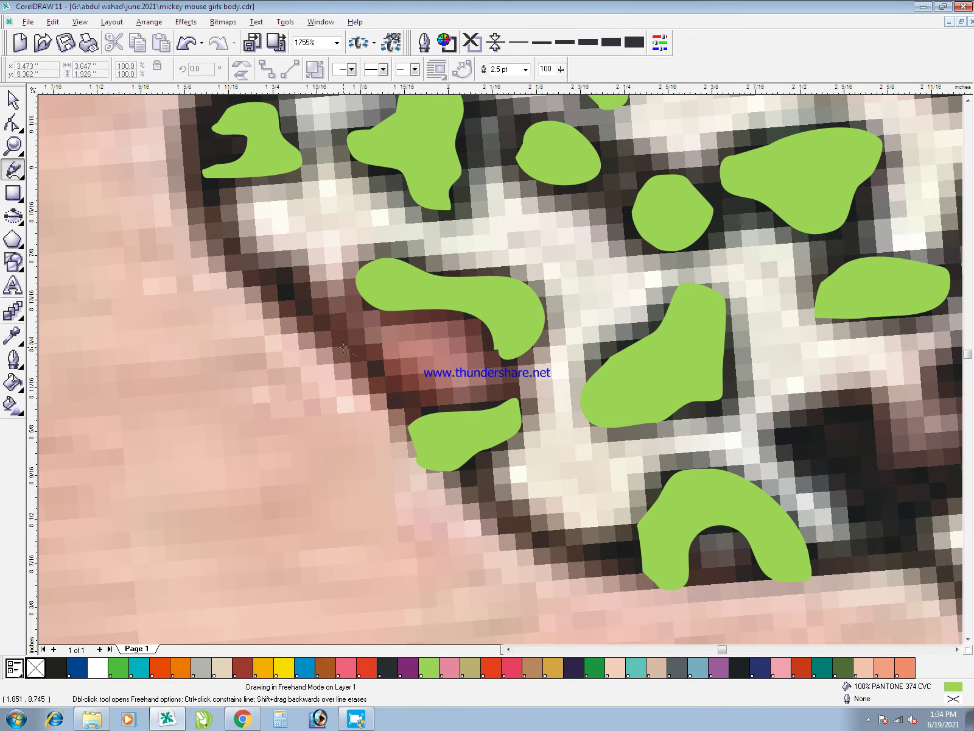
# - Trace the long dark patch over the top and right side of the wide pink centre in the skirt's left half and combine it
pyautogui.press('space')
pyautogui.press('F3')
pyautogui.press('F2')
pyautogui.moveTo(427, 244); pyautogui.dragTo(579, 419)
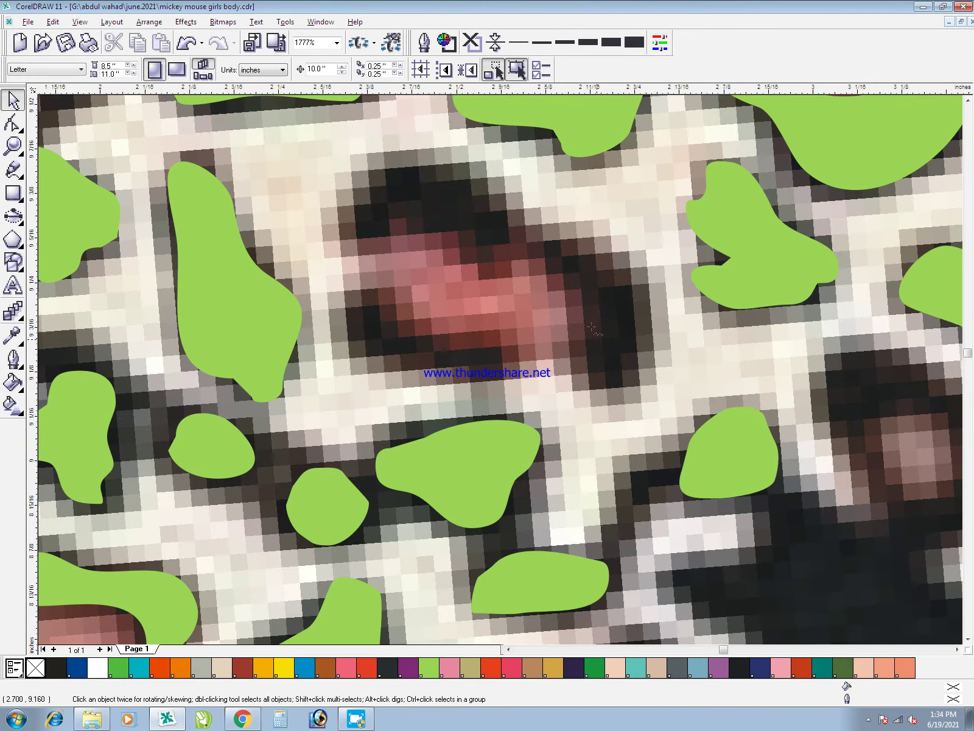
pyautogui.press('space')
pyautogui.moveTo(587, 347)
pyautogui.mouseDown()
pyautogui.moveTo(594, 299)
pyautogui.moveTo(558, 265)
pyautogui.moveTo(517, 244)
pyautogui.moveTo(483, 265)
pyautogui.moveTo(448, 229)
pyautogui.moveTo(406, 217)
pyautogui.moveTo(362, 231)
pyautogui.moveTo(365, 162)
pyautogui.mouseUp()
pyautogui.moveTo(617, 266)
pyautogui.mouseDown()
pyautogui.moveTo(653, 294)
pyautogui.moveTo(653, 358)
pyautogui.moveTo(620, 381)
pyautogui.moveTo(587, 350)
pyautogui.mouseUp()
# - Trace the dark patch under the left part of the wide pink centre in freehand and combine it with the green shapes
pyautogui.moveTo(345, 315)
pyautogui.mouseDown()
pyautogui.moveTo(396, 288)
pyautogui.moveTo(407, 327)
pyautogui.moveTo(443, 348)
pyautogui.moveTo(494, 353)
pyautogui.mouseUp()
pyautogui.moveTo(421, 367); pyautogui.dragTo(346, 317)
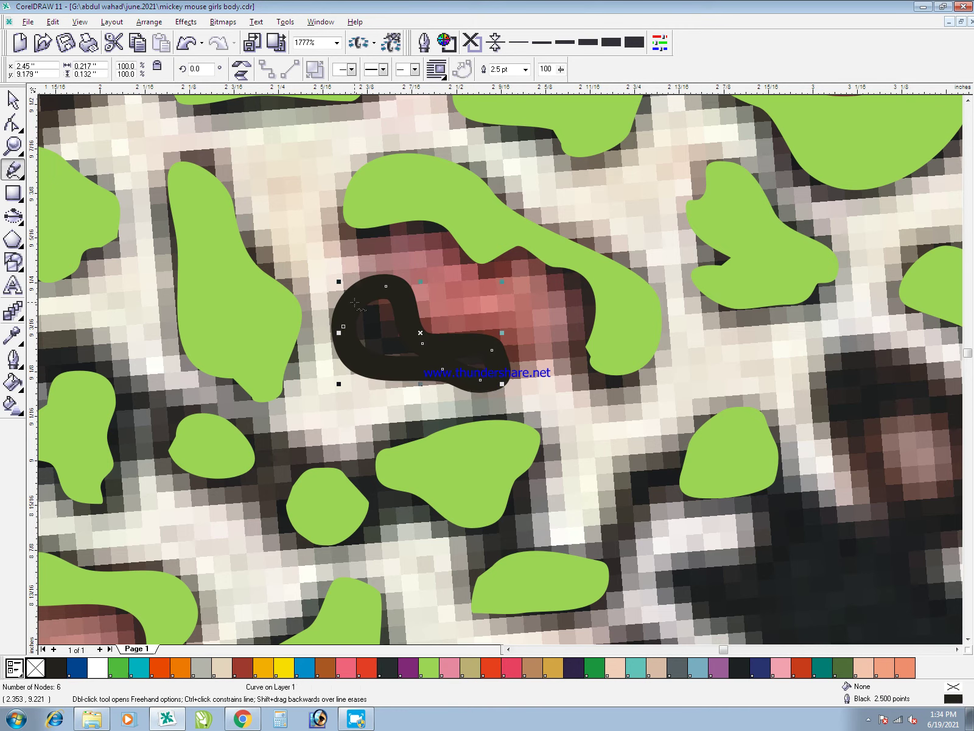
pyautogui.press('space')
pyautogui.keyDown('shift'); pyautogui.click(433, 203); pyautogui.keyUp('shift')
pyautogui.hotkey('ctrl', 'l')
pyautogui.press('F3')
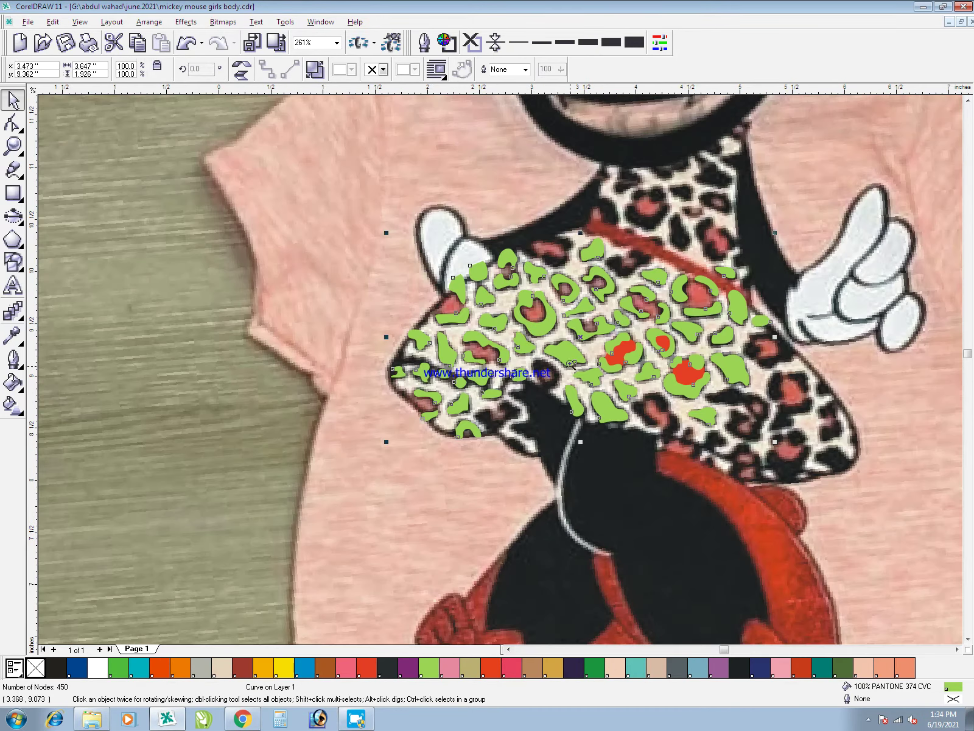
# - Trace the dark patch at the top of the left leg, beside the skirt's lower edge, and combine it with the green shapes
pyautogui.press('F2')
pyautogui.moveTo(505, 339); pyautogui.dragTo(527, 496)
pyautogui.press('F2')
pyautogui.moveTo(312, 263); pyautogui.dragTo(703, 636)
pyautogui.press('F5')
pyautogui.moveTo(619, 268)
pyautogui.mouseDown()
pyautogui.moveTo(563, 284)
pyautogui.moveTo(448, 286)
pyautogui.moveTo(536, 359)
pyautogui.moveTo(646, 297)
pyautogui.mouseUp()
pyautogui.press('space')
pyautogui.keyDown('shift'); pyautogui.click(775, 156); pyautogui.keyUp('shift')
pyautogui.hotkey('ctrl', 'l')
# - Trace the U-shaped dark patch around the small pink centre left of the leg and combine it with the green shapes
pyautogui.press('F5')
pyautogui.moveTo(418, 215)
pyautogui.mouseDown()
pyautogui.moveTo(381, 182)
pyautogui.moveTo(457, 182)
pyautogui.moveTo(484, 224)
pyautogui.mouseUp()
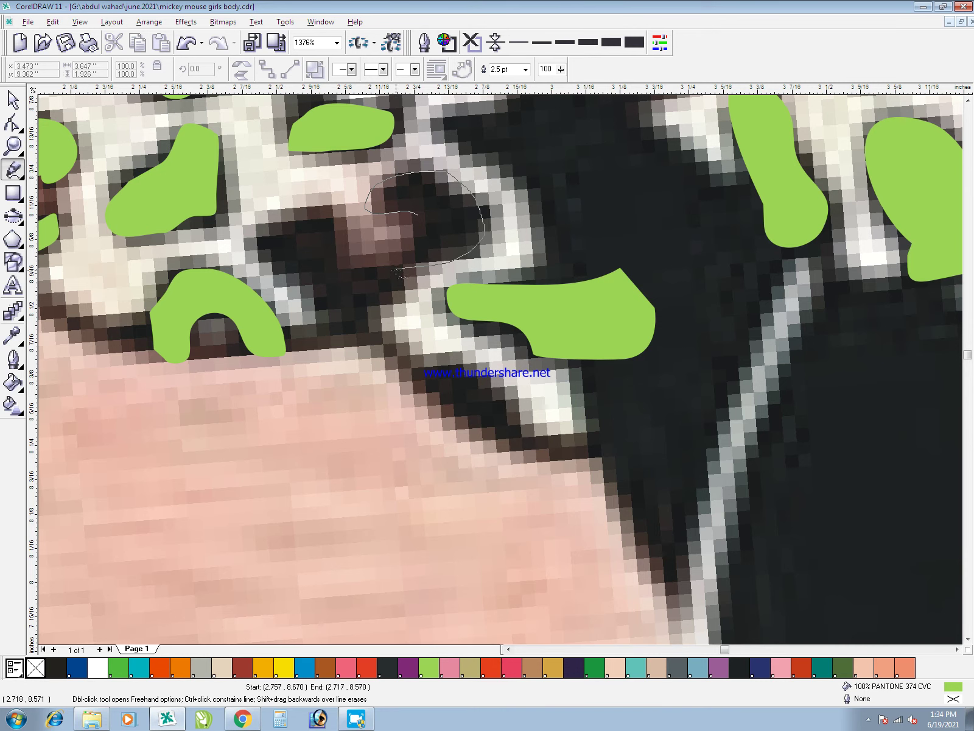
pyautogui.moveTo(272, 218)
pyautogui.mouseDown()
pyautogui.moveTo(315, 211)
pyautogui.moveTo(343, 266)
pyautogui.mouseUp()
pyautogui.moveTo(407, 250); pyautogui.dragTo(418, 214)
pyautogui.press('space')
pyautogui.keyDown('shift'); pyautogui.click(545, 303); pyautogui.keyUp('shift')
pyautogui.hotkey('ctrl', 'l')
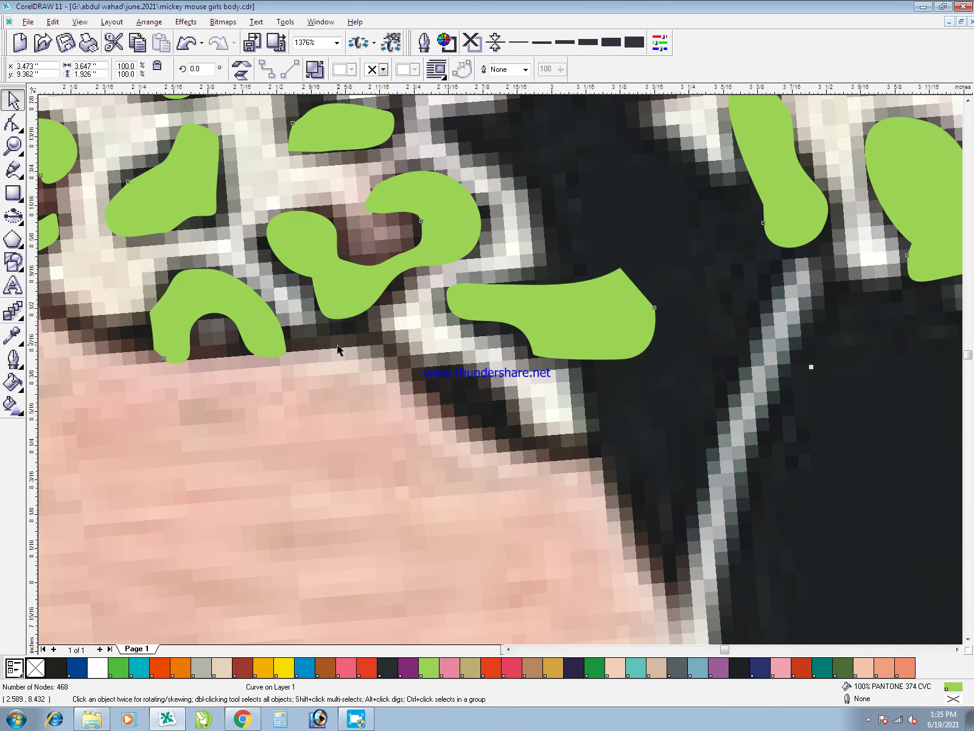
# - Trace the dark ring around the small pink centre just above the legs and combine it with the green shapes
pyautogui.press('F3')
pyautogui.press('F3')
pyautogui.click(620, 437)
pyautogui.press('F2')
pyautogui.moveTo(619, 435)
pyautogui.mouseDown()
pyautogui.moveTo(484, 332)
pyautogui.moveTo(427, 303)
pyautogui.mouseUp()
pyautogui.press('space')
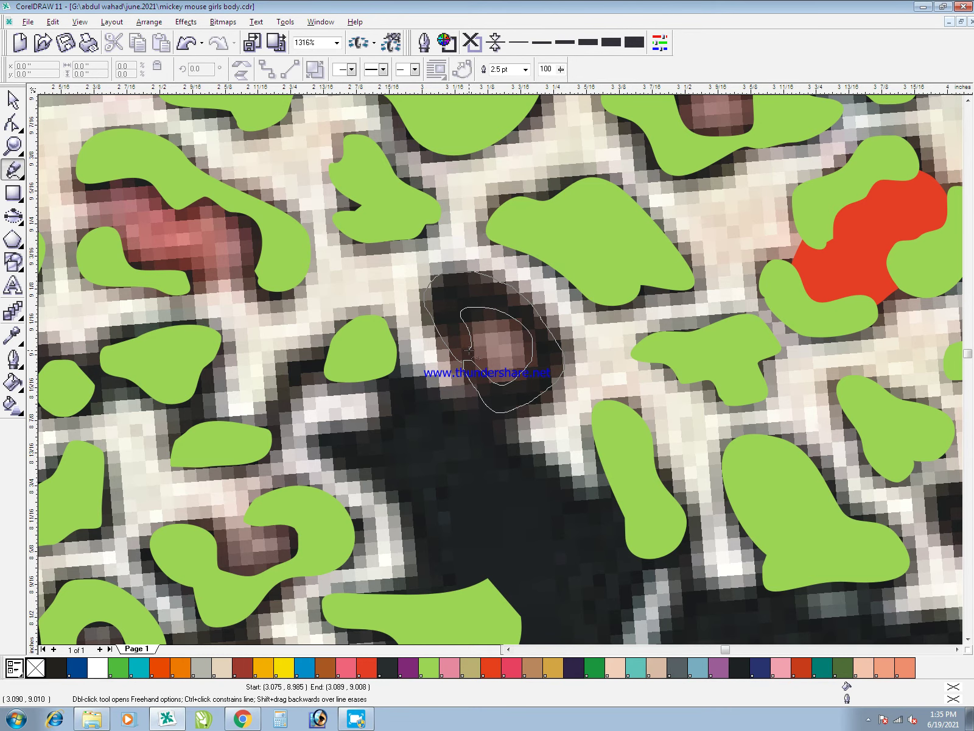
pyautogui.moveTo(469, 351); pyautogui.dragTo(462, 361)
pyautogui.press('space')
pyautogui.keyDown('shift'); pyautogui.click(595, 243); pyautogui.keyUp('shift')
pyautogui.hotkey('ctrl', 'l')
pyautogui.press('F3')
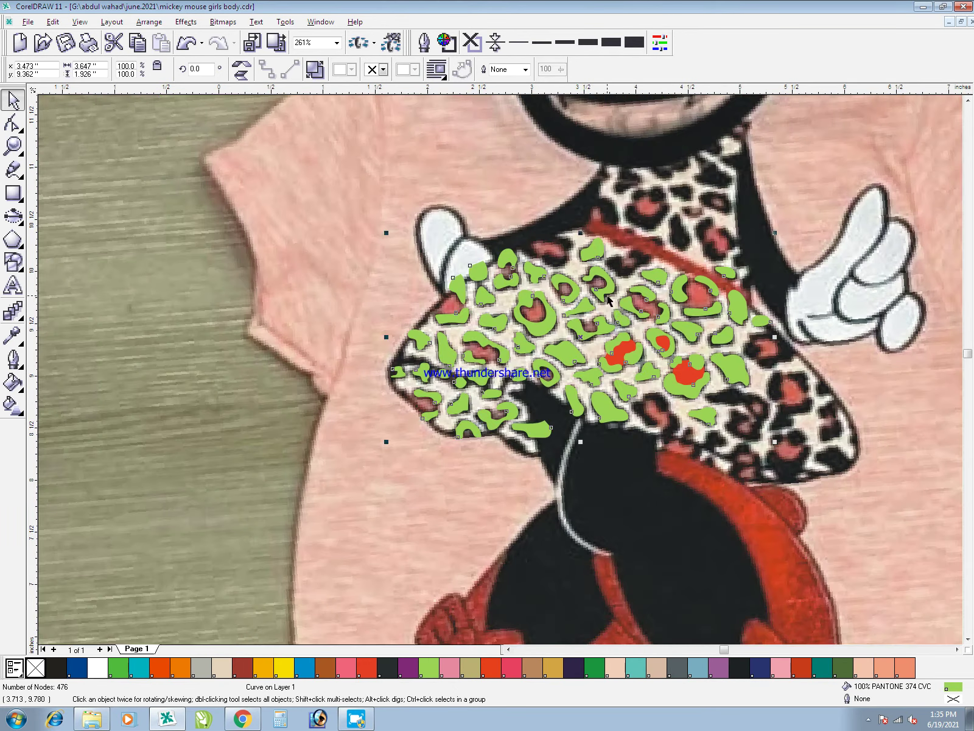
# - Trace the three dark patches around the pink centre just above the right leg and combine them with the green shapes
pyautogui.scroll(4, 612, 414)
pyautogui.press('space')
pyautogui.moveTo(402, 307); pyautogui.dragTo(437, 337)
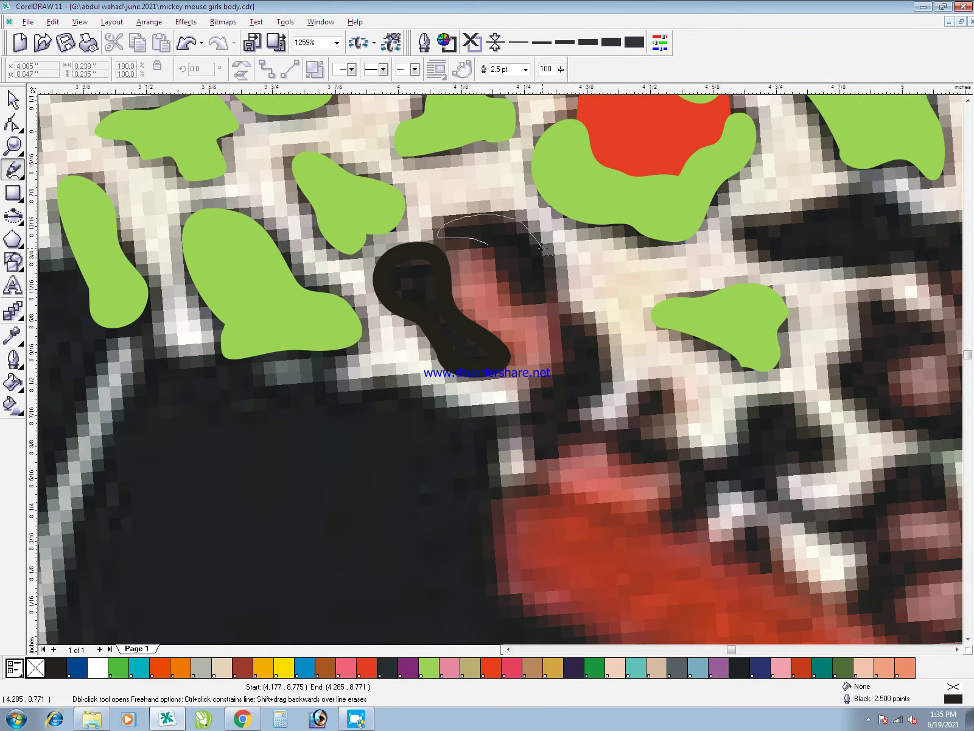
pyautogui.moveTo(496, 261); pyautogui.dragTo(497, 263)
pyautogui.moveTo(563, 317)
pyautogui.mouseDown()
pyautogui.moveTo(589, 335)
pyautogui.moveTo(607, 388)
pyautogui.mouseUp()
pyautogui.moveTo(528, 418); pyautogui.dragTo(563, 318)
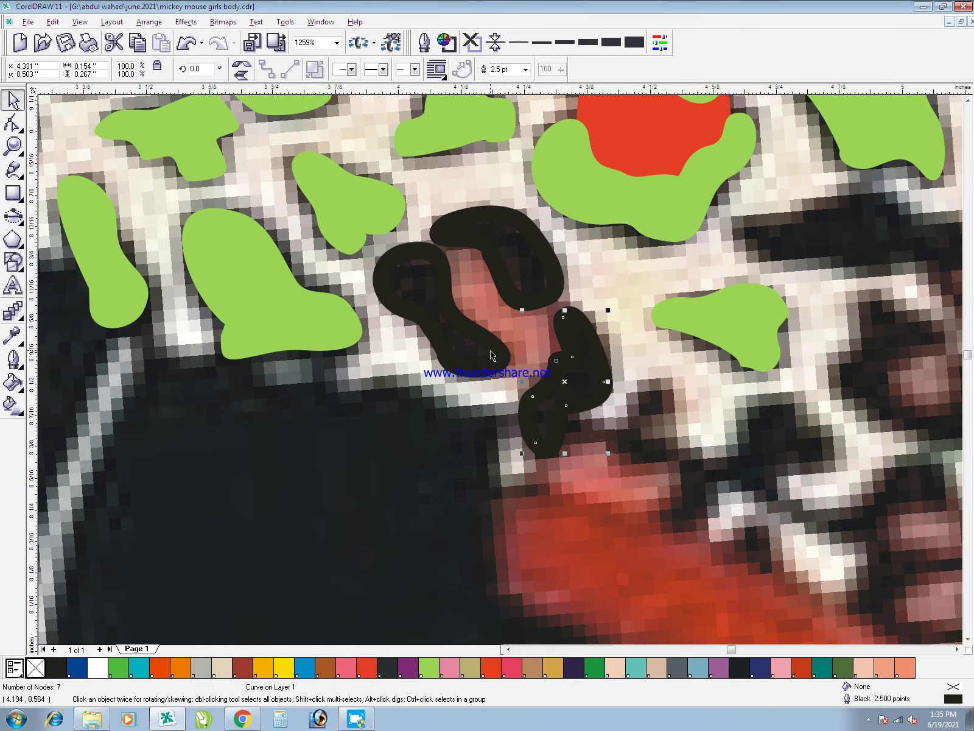
pyautogui.press('space')
pyautogui.press('F3')
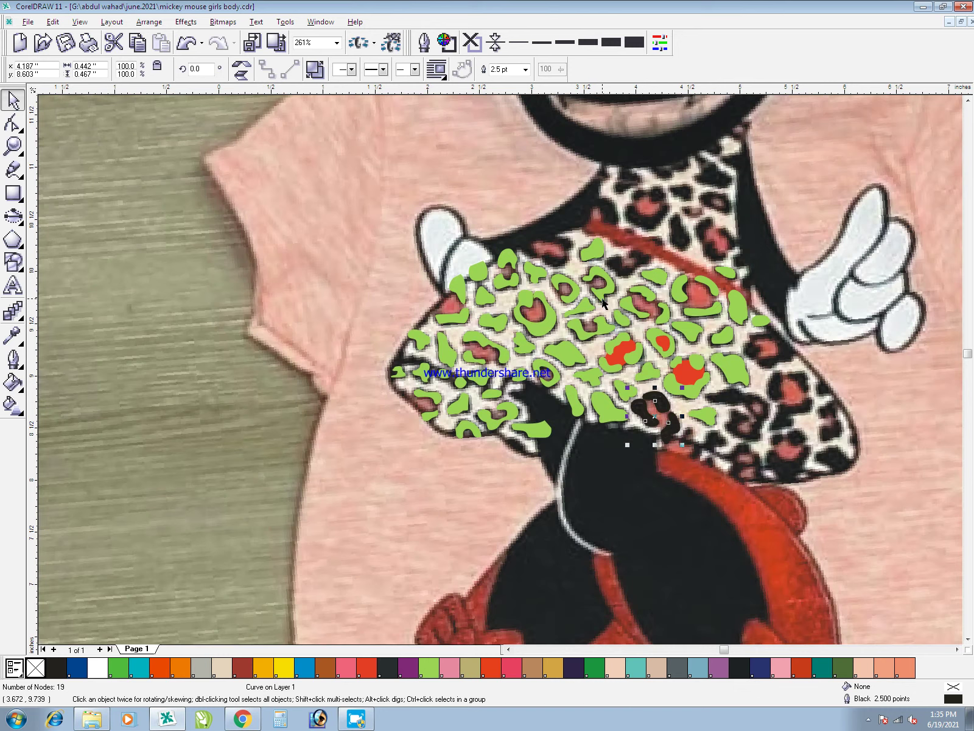
pyautogui.keyDown('shift'); pyautogui.click(676, 393); pyautogui.keyUp('shift')
pyautogui.hotkey('ctrl', 'l')
pyautogui.press('Escape')
# - Trace the S-shaped and heart-shaped dark patches at the skirt's bottom edge above the red shoe and combine them with the green shapes
pyautogui.press('F2')
pyautogui.moveTo(636, 387); pyautogui.dragTo(768, 549)
pyautogui.press('space')
pyautogui.moveTo(456, 230); pyautogui.dragTo(439, 247)
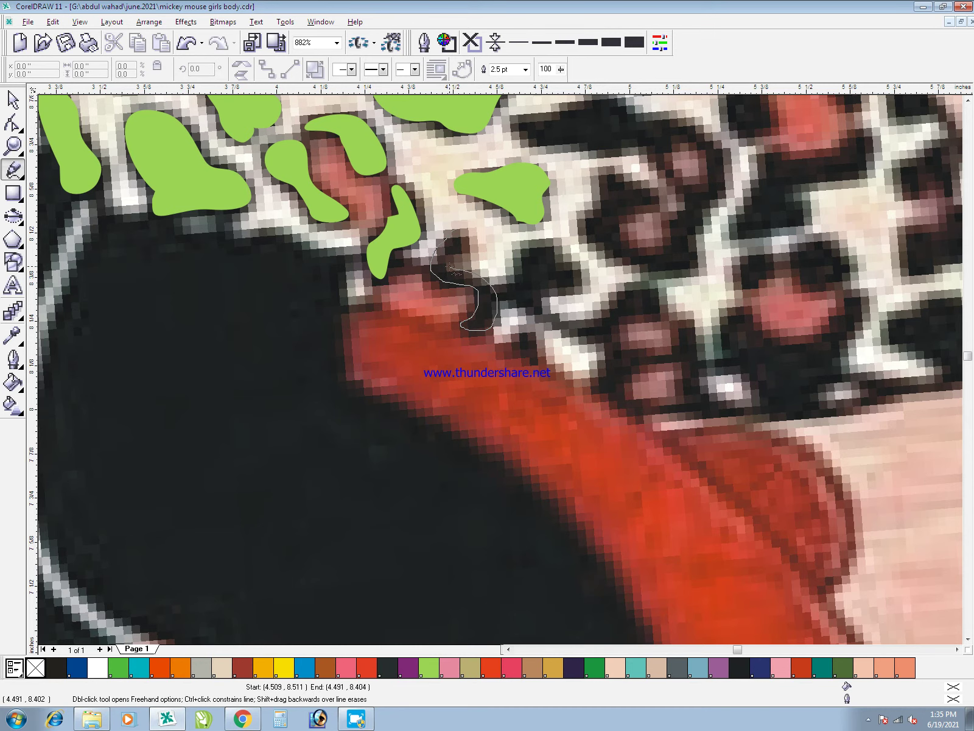
pyautogui.moveTo(470, 250); pyautogui.dragTo(463, 237)
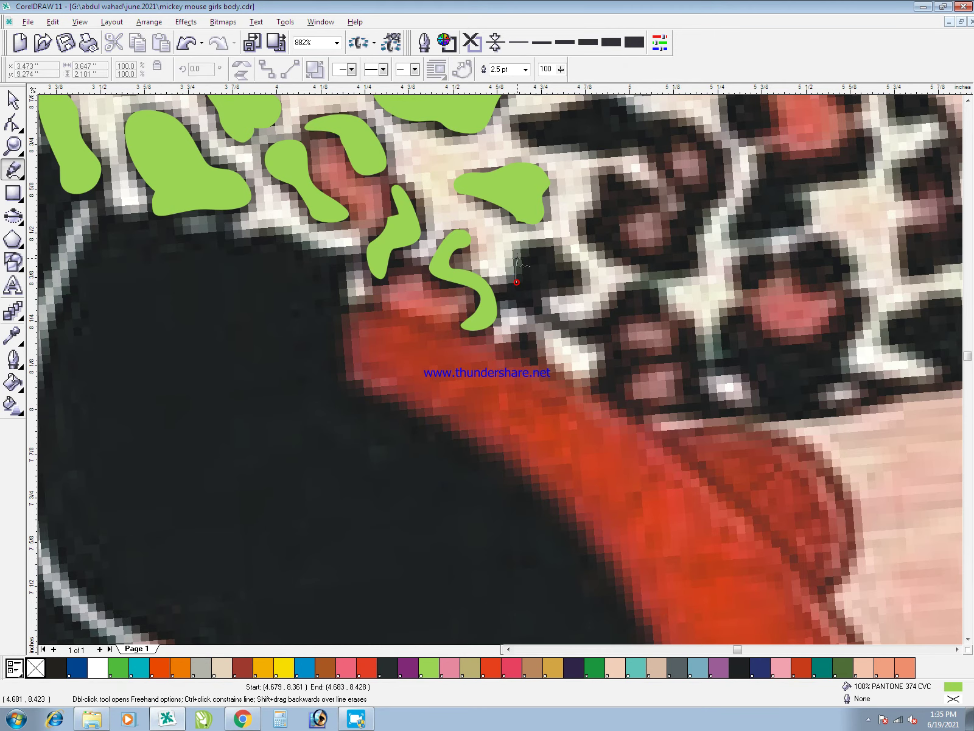
pyautogui.moveTo(515, 304); pyautogui.dragTo(516, 282)
pyautogui.press('space')
pyautogui.keyDown('shift'); pyautogui.click(522, 200); pyautogui.keyUp('shift')
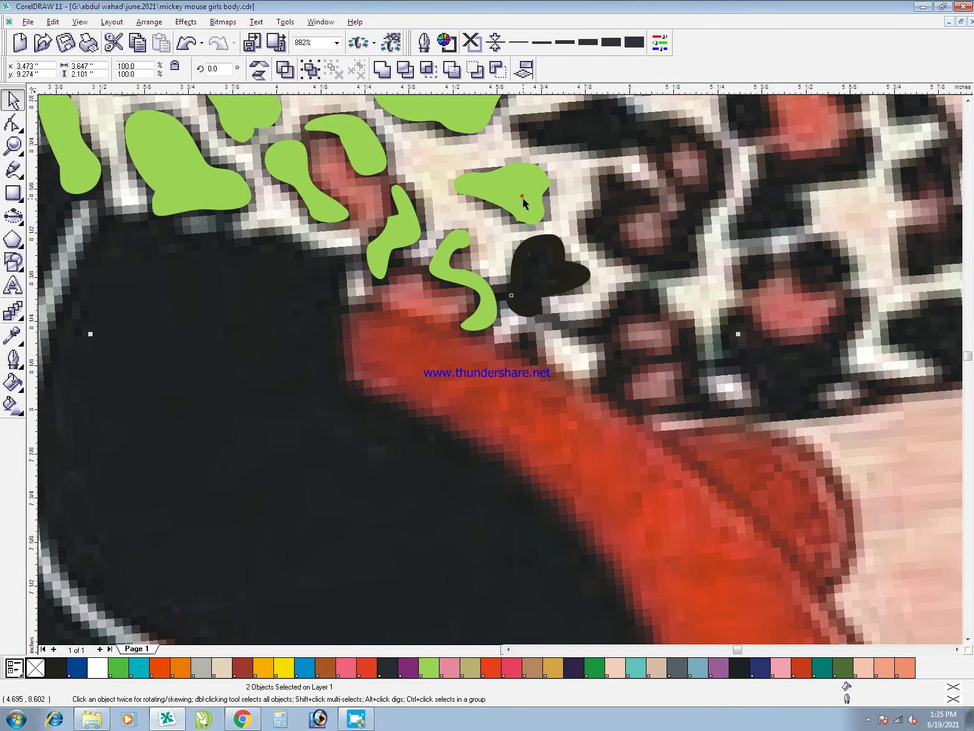
pyautogui.hotkey('ctrl', 'l')
pyautogui.press('F3')
pyautogui.press('Escape')
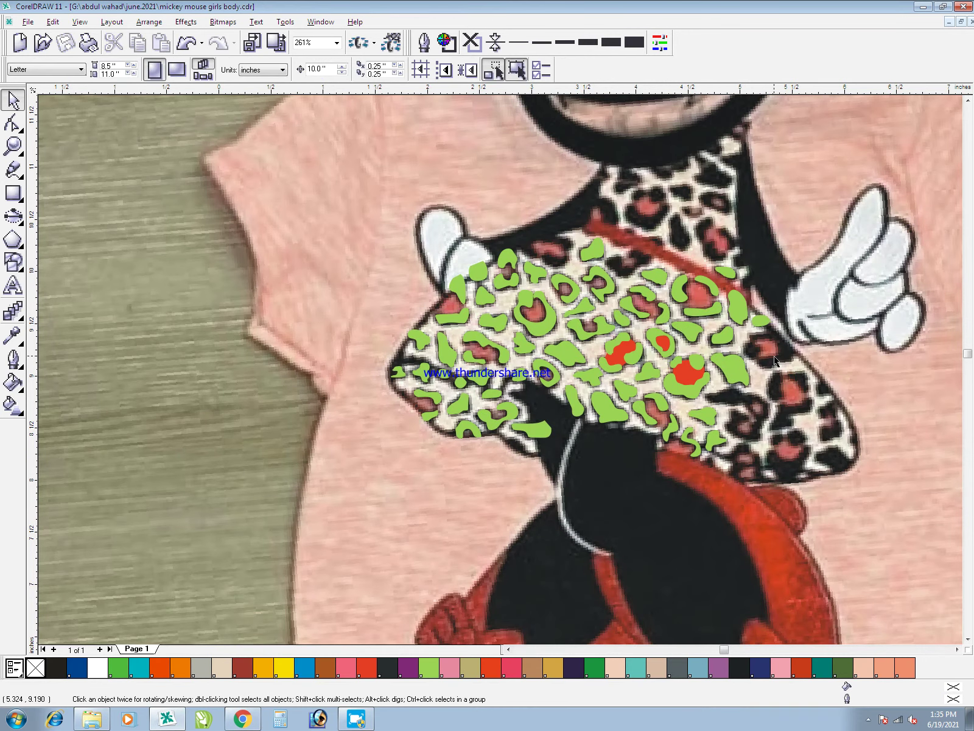
# - Trace the three dark patches around the pink centre at the skirt's upper-left edge and combine them with the green shapes
pyautogui.press('F2')
pyautogui.moveTo(511, 219); pyautogui.dragTo(620, 346)
pyautogui.press('space')
pyautogui.click(402, 243)
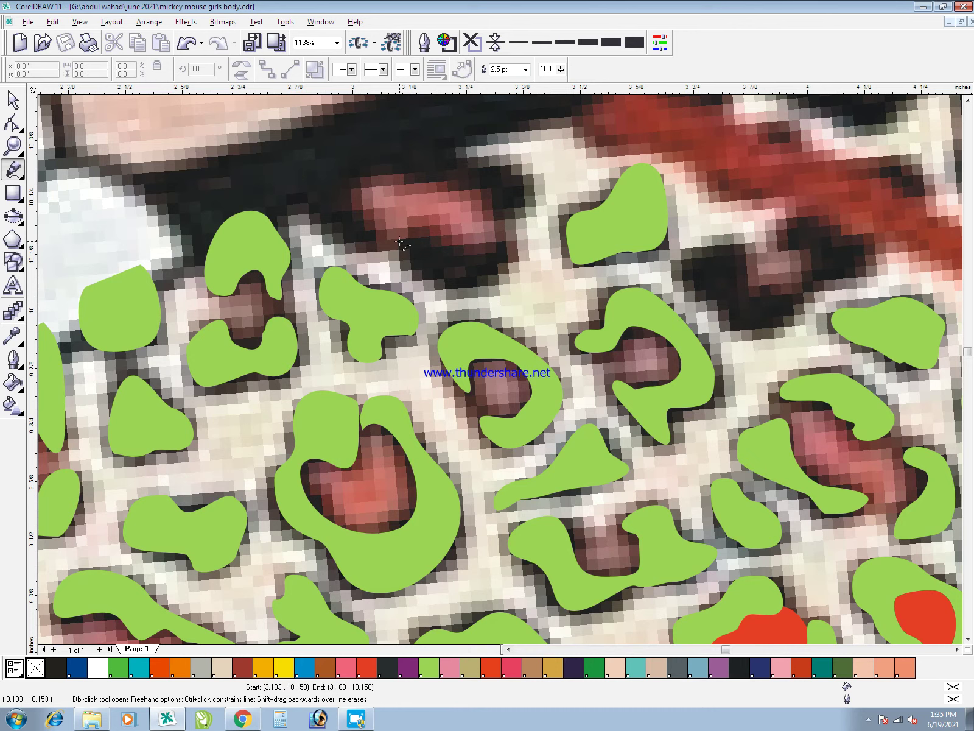
pyautogui.moveTo(508, 261)
pyautogui.mouseDown()
pyautogui.moveTo(460, 284)
pyautogui.moveTo(422, 278)
pyautogui.moveTo(339, 199)
pyautogui.moveTo(378, 233)
pyautogui.moveTo(350, 246)
pyautogui.mouseUp()
pyautogui.click(317, 176)
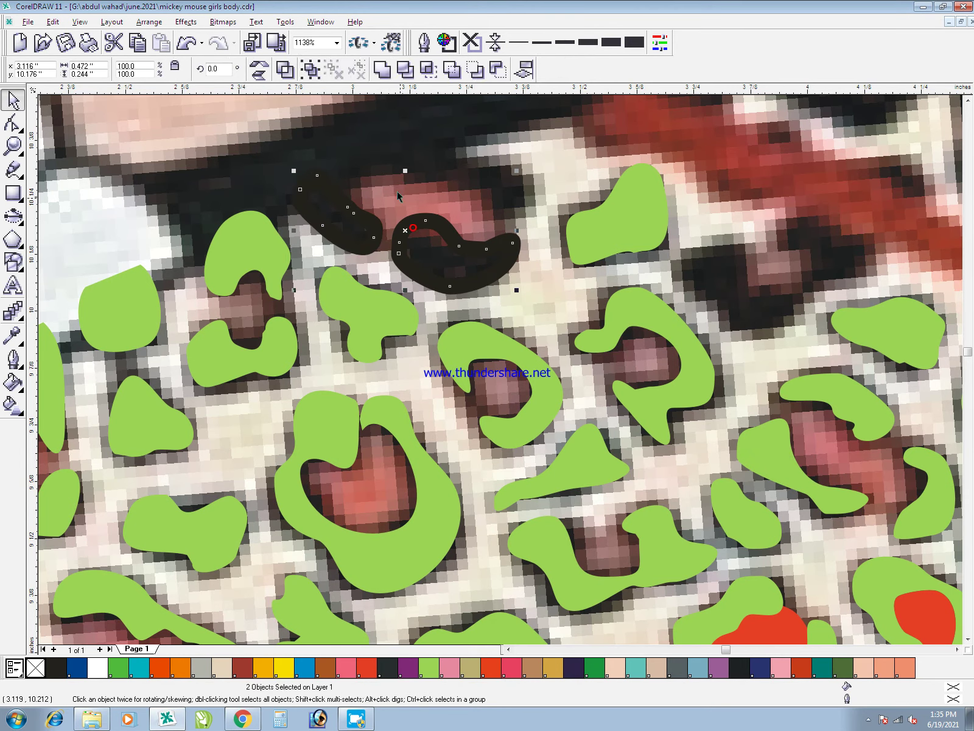
pyautogui.moveTo(428, 155); pyautogui.dragTo(484, 169)
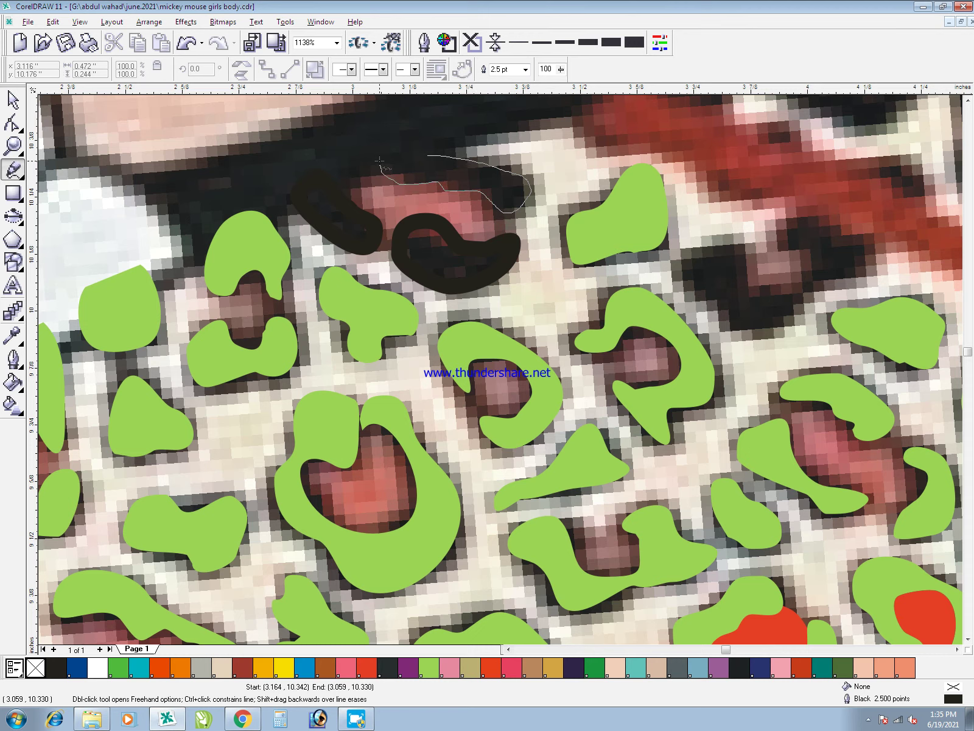
pyautogui.moveTo(380, 160); pyautogui.dragTo(376, 161)
pyautogui.press('space')
pyautogui.keyDown('shift'); pyautogui.click(477, 251); pyautogui.keyUp('shift')
pyautogui.keyDown('shift'); pyautogui.click(365, 237); pyautogui.keyUp('shift')
pyautogui.keyDown('shift'); pyautogui.click(646, 227); pyautogui.keyUp('shift')
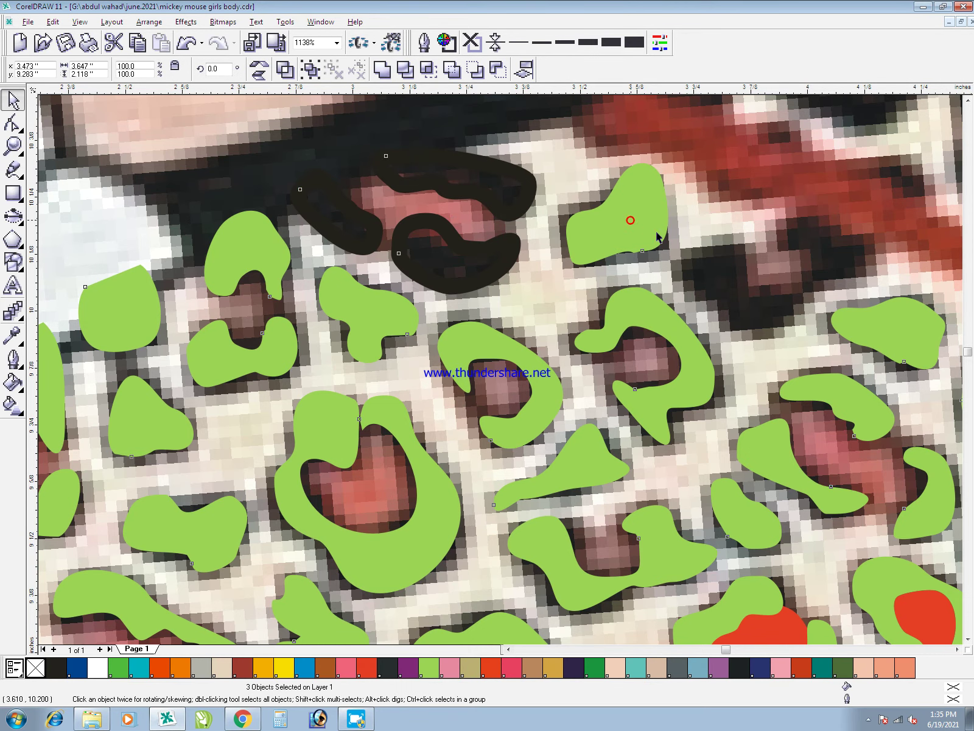
pyautogui.hotkey('ctrl', 'l')
# - Trace the two dark patches on either side of the small pink centre just below the red waistband in freehand
pyautogui.press('space')
pyautogui.moveTo(684, 266)
pyautogui.mouseDown()
pyautogui.moveTo(714, 238)
pyautogui.moveTo(756, 291)
pyautogui.moveTo(751, 338)
pyautogui.moveTo(680, 285)
pyautogui.moveTo(683, 268)
pyautogui.mouseUp()
pyautogui.click(640, 222)
pyautogui.click(670, 243)
pyautogui.press('space')
pyautogui.hotkey('ctrl', 'z')
pyautogui.press('space')
pyautogui.moveTo(811, 246); pyautogui.dragTo(779, 250)
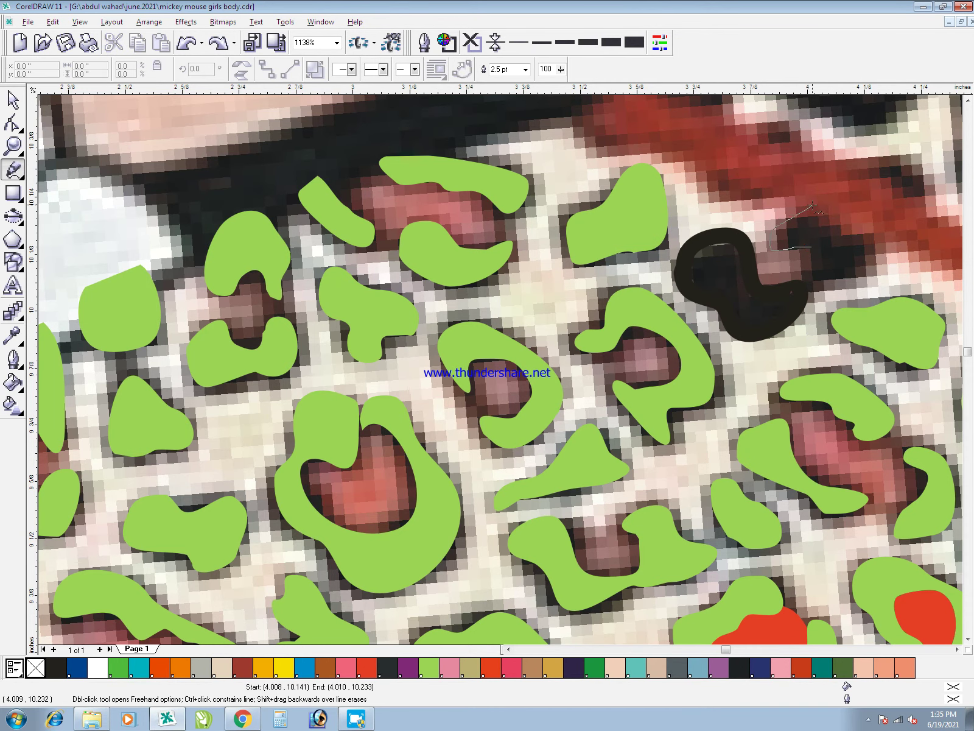
pyautogui.moveTo(825, 276); pyautogui.dragTo(776, 253)
# - Trace an elongated and a curved spot across the red waistband and combine the four new outlines with the green shapes
pyautogui.moveTo(862, 163); pyautogui.dragTo(921, 185)
pyautogui.moveTo(843, 192)
pyautogui.mouseDown()
pyautogui.moveTo(835, 178)
pyautogui.moveTo(787, 182)
pyautogui.mouseUp()
pyautogui.hotkey('ctrl', 'z')
pyautogui.click(750, 141)
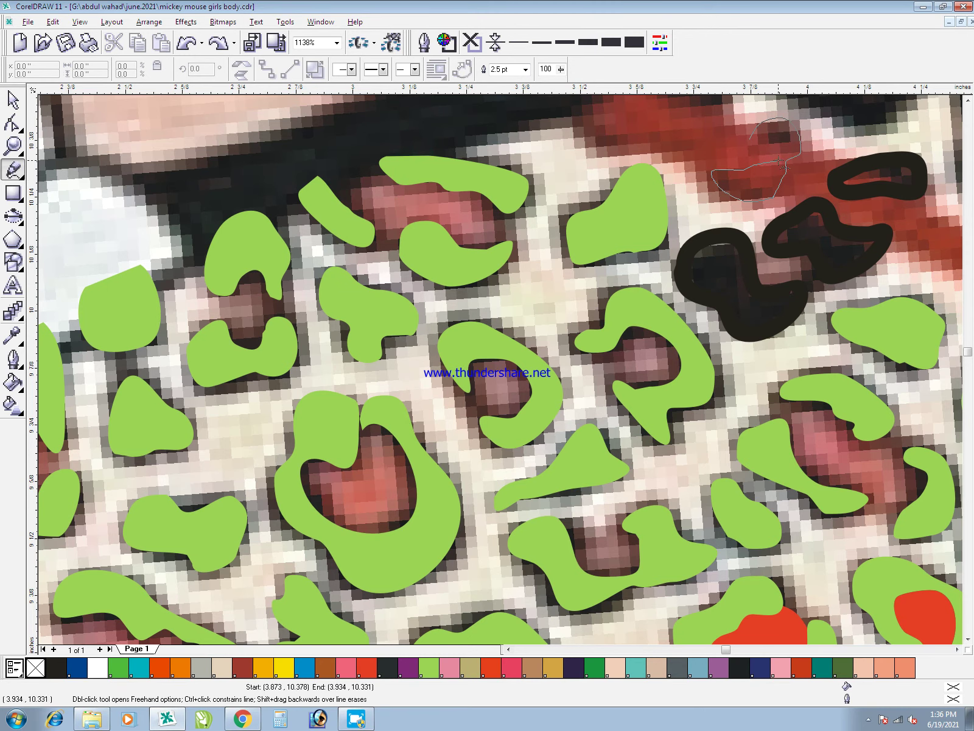
pyautogui.moveTo(744, 157); pyautogui.dragTo(750, 140)
pyautogui.press('space')
pyautogui.press('F3')
pyautogui.moveTo(548, 196); pyautogui.dragTo(668, 309)
pyautogui.hotkey('ctrl', 'l')
pyautogui.keyDown('shift'); pyautogui.click(654, 277); pyautogui.keyUp('shift')
pyautogui.hotkey('ctrl', 'l')
pyautogui.press('Escape')
# - Trace the hooked dark patch at the bodice's left edge and the three dark patches around the bodice's left pink centre
pyautogui.press('F2')
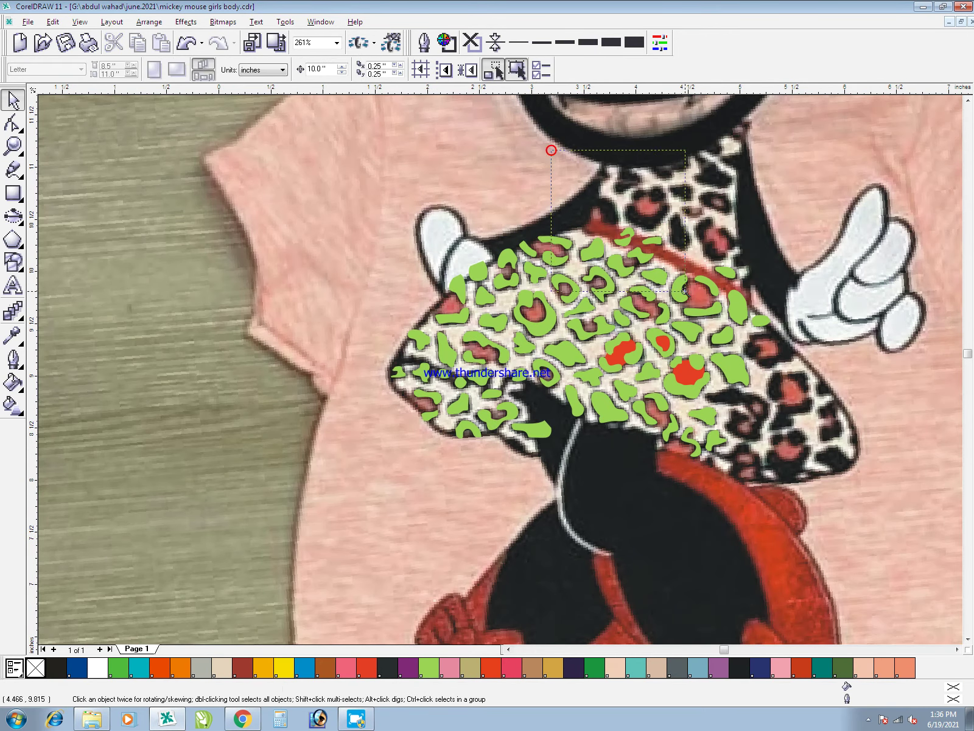
pyautogui.moveTo(549, 148); pyautogui.dragTo(687, 294)
pyautogui.press('F5')
pyautogui.moveTo(400, 274)
pyautogui.mouseDown()
pyautogui.moveTo(427, 281)
pyautogui.moveTo(484, 365)
pyautogui.moveTo(417, 316)
pyautogui.moveTo(381, 307)
pyautogui.mouseUp()
pyautogui.moveTo(532, 313); pyautogui.dragTo(554, 302)
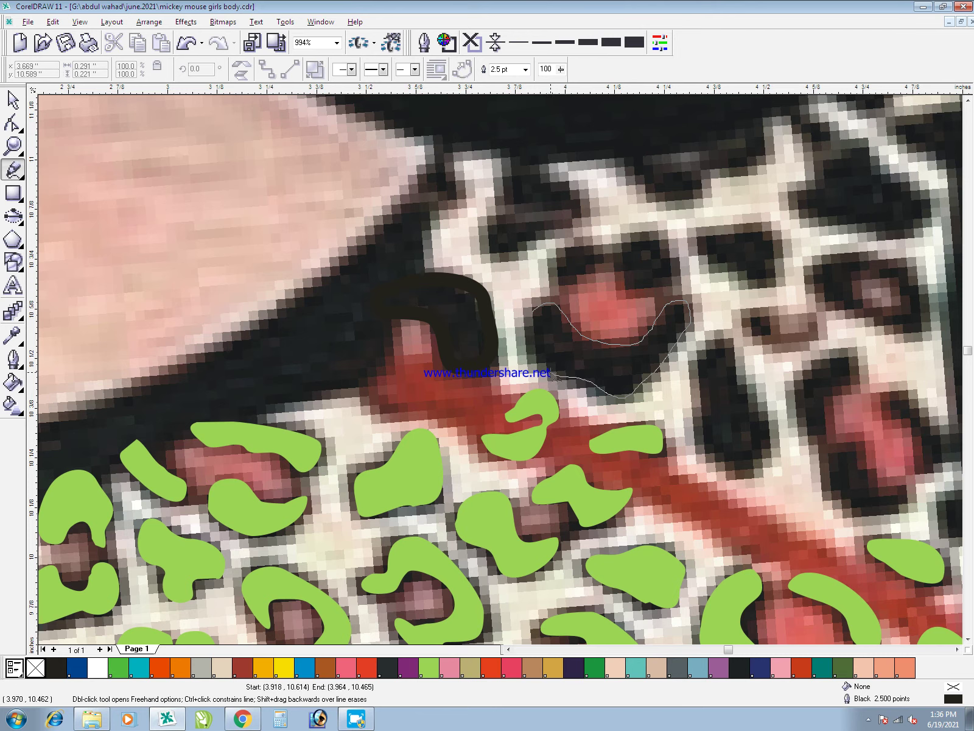
pyautogui.moveTo(555, 376); pyautogui.dragTo(531, 311)
pyautogui.moveTo(570, 249)
pyautogui.mouseDown()
pyautogui.moveTo(601, 243)
pyautogui.moveTo(563, 281)
pyautogui.mouseUp()
pyautogui.moveTo(627, 246); pyautogui.dragTo(661, 239)
pyautogui.moveTo(629, 285); pyautogui.dragTo(620, 261)
# - Trace two dark patches below the neckline and the wedge-shaped, small curved and long dark patches in the middle of the bodice
pyautogui.moveTo(518, 154); pyautogui.dragTo(582, 199)
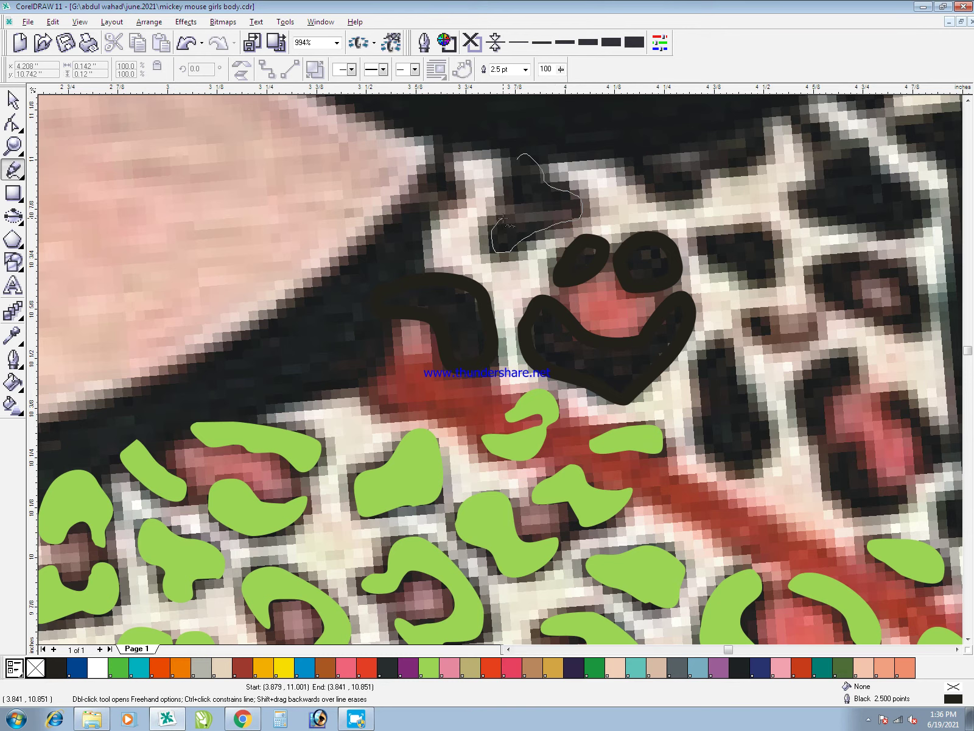
pyautogui.moveTo(503, 221); pyautogui.dragTo(505, 217)
pyautogui.moveTo(624, 145)
pyautogui.mouseDown()
pyautogui.moveTo(685, 166)
pyautogui.moveTo(627, 147)
pyautogui.mouseUp()
pyautogui.moveTo(728, 232)
pyautogui.mouseDown()
pyautogui.moveTo(786, 251)
pyautogui.moveTo(706, 243)
pyautogui.moveTo(728, 234)
pyautogui.mouseUp()
pyautogui.moveTo(744, 312); pyautogui.dragTo(744, 313)
pyautogui.moveTo(696, 372); pyautogui.dragTo(702, 351)
pyautogui.moveTo(768, 462); pyautogui.dragTo(704, 445)
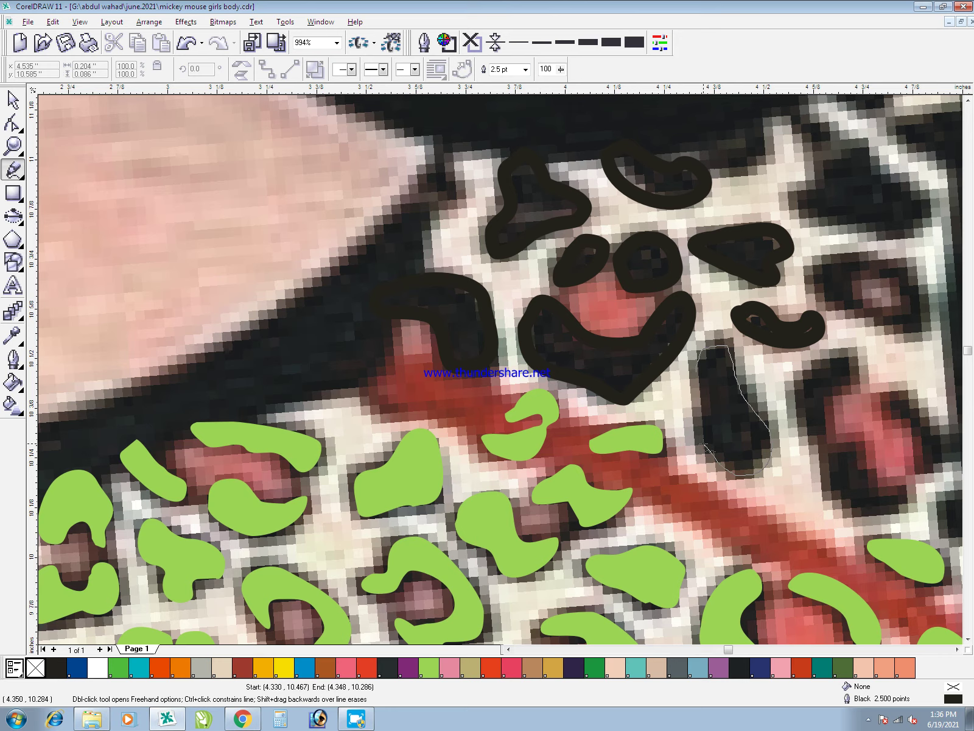
pyautogui.moveTo(704, 391); pyautogui.dragTo(698, 370)
# - Combine all the new outlines on the bodice with the green shapes
pyautogui.press('space')
pyautogui.press('F3')
pyautogui.moveTo(535, 117); pyautogui.dragTo(745, 274)
pyautogui.hotkey('ctrl', 'l')
pyautogui.keyDown('shift'); pyautogui.click(652, 241); pyautogui.keyUp('shift')
pyautogui.hotkey('ctrl', 'l')
pyautogui.press('Escape')
# - Trace the three dark patches around the large pink centre at the bodice's lower right in freehand
pyautogui.press('F2')
pyautogui.moveTo(674, 186); pyautogui.dragTo(748, 298)
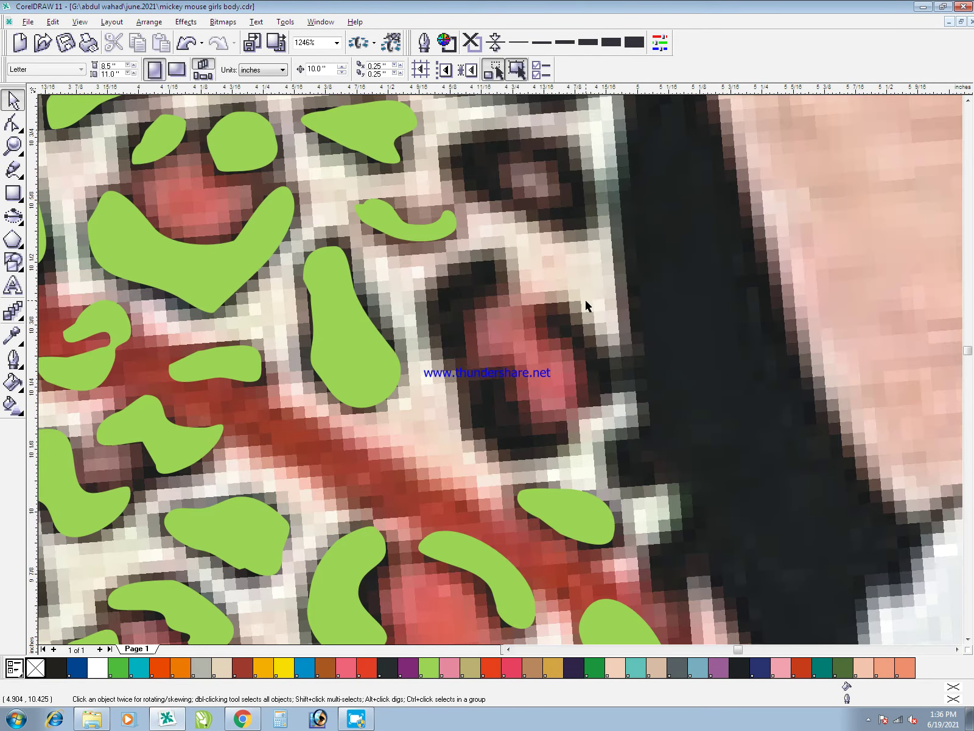
pyautogui.press('F5')
pyautogui.moveTo(436, 298); pyautogui.dragTo(454, 264)
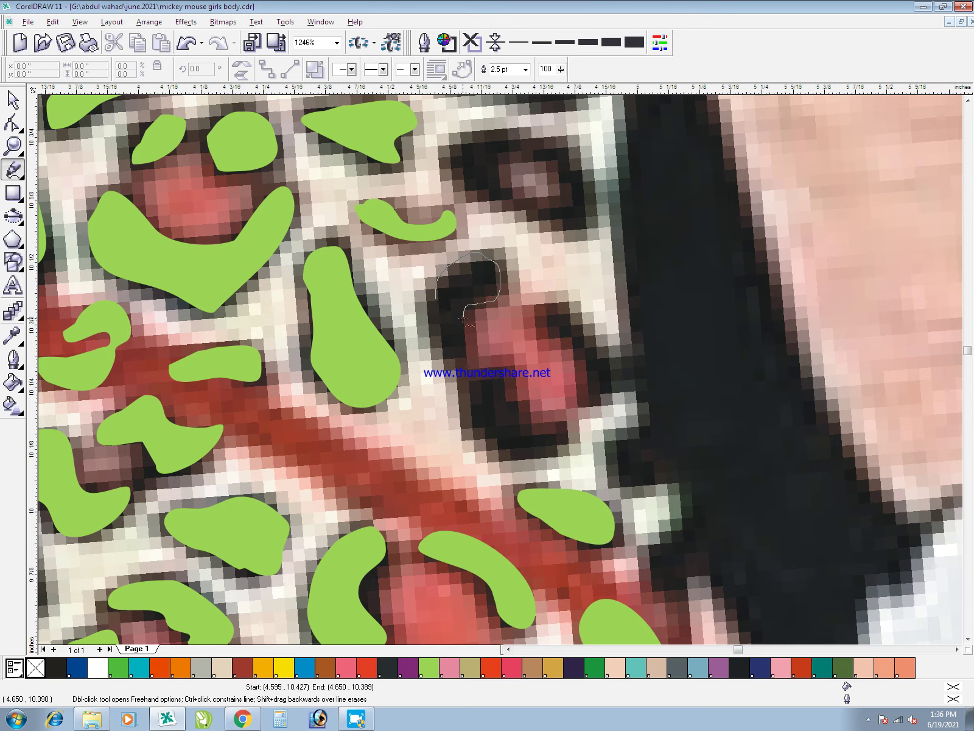
pyautogui.moveTo(441, 343); pyautogui.dragTo(443, 345)
pyautogui.moveTo(473, 408); pyautogui.dragTo(496, 367)
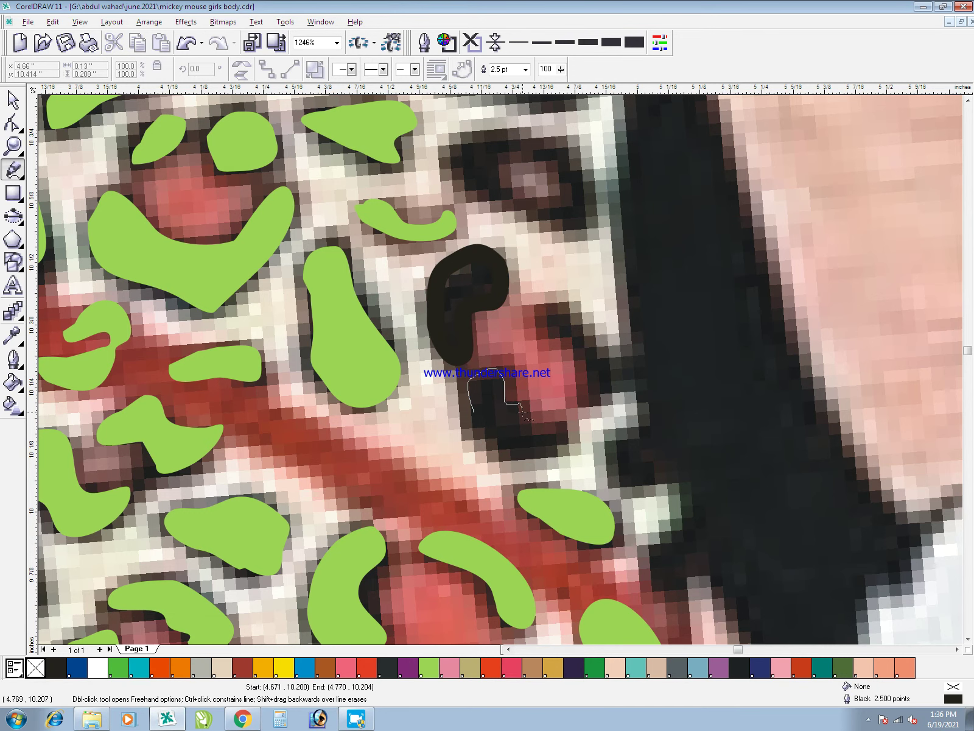
pyautogui.moveTo(489, 442); pyautogui.dragTo(487, 445)
pyautogui.moveTo(542, 316)
pyautogui.mouseDown()
pyautogui.moveTo(571, 311)
pyautogui.moveTo(575, 352)
pyautogui.mouseUp()
# - Combine the three outlines around the bodice's lower-right pink centre with the green shapes
pyautogui.press('space')
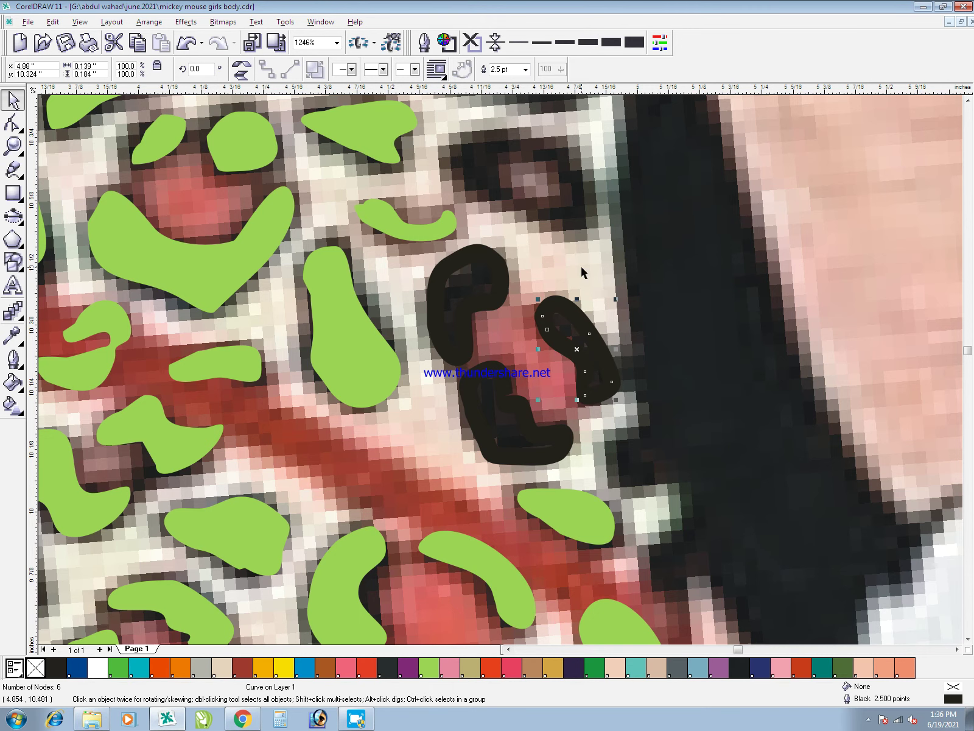
pyautogui.moveTo(669, 242); pyautogui.dragTo(424, 447)
pyautogui.moveTo(692, 208); pyautogui.dragTo(414, 514)
pyautogui.hotkey('ctrl', 'l')
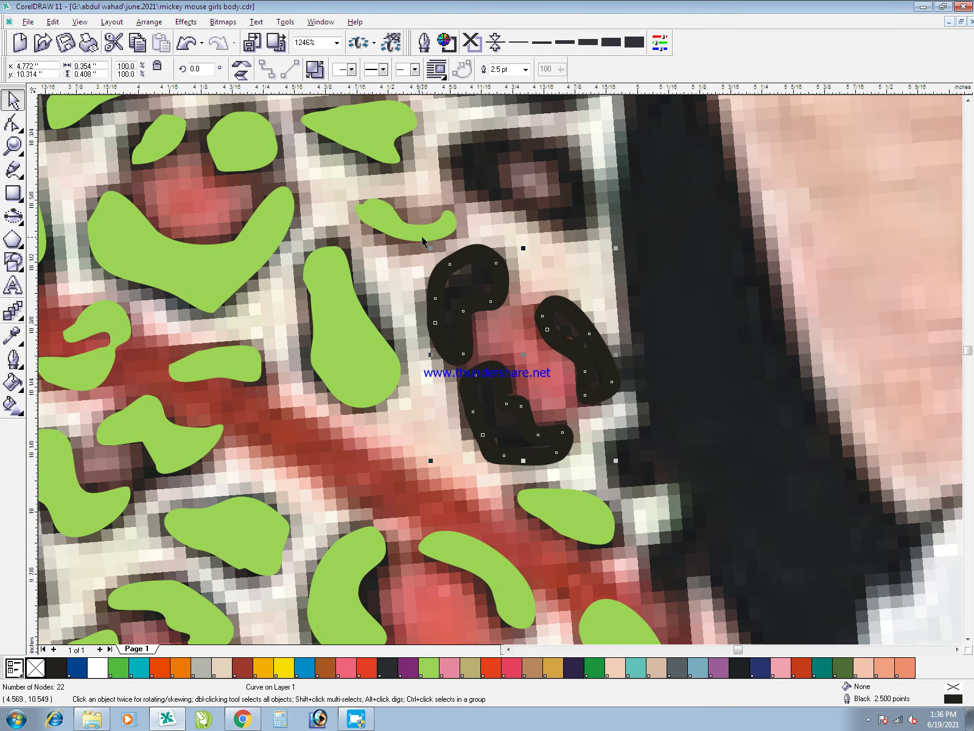
pyautogui.keyDown('shift'); pyautogui.click(421, 237); pyautogui.keyUp('shift')
pyautogui.hotkey('ctrl', 'l')
# - Trace the dark ring around the small pink centre near the bodice's right edge and combine it with the green shapes
pyautogui.press('F2')
pyautogui.moveTo(591, 336); pyautogui.dragTo(355, 1)
pyautogui.press('F5')
pyautogui.moveTo(552, 347)
pyautogui.mouseDown()
pyautogui.moveTo(572, 335)
pyautogui.moveTo(454, 329)
pyautogui.moveTo(546, 419)
pyautogui.moveTo(656, 482)
pyautogui.mouseUp()
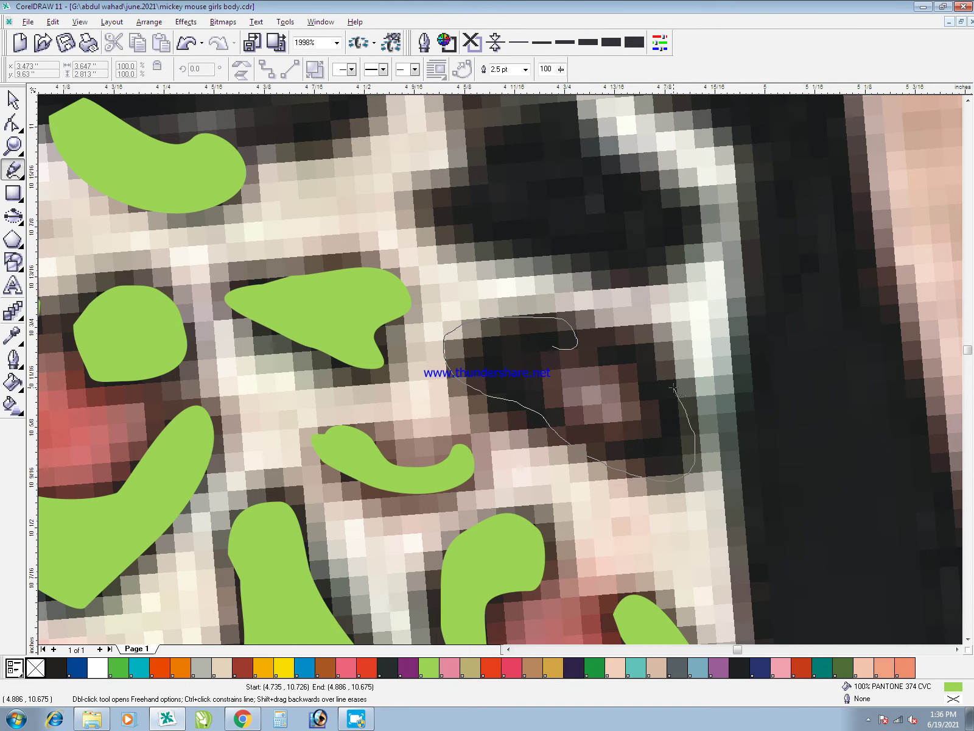
pyautogui.moveTo(573, 412); pyautogui.dragTo(551, 349)
pyautogui.press('space')
pyautogui.keyDown('shift'); pyautogui.click(350, 337); pyautogui.keyUp('shift')
pyautogui.hotkey('ctrl', 'l')
# - Trace the large pointed dark patch at the bodice's upper right and combine it with the green shapes
pyautogui.press('F5')
pyautogui.press('F3')
pyautogui.press('F2')
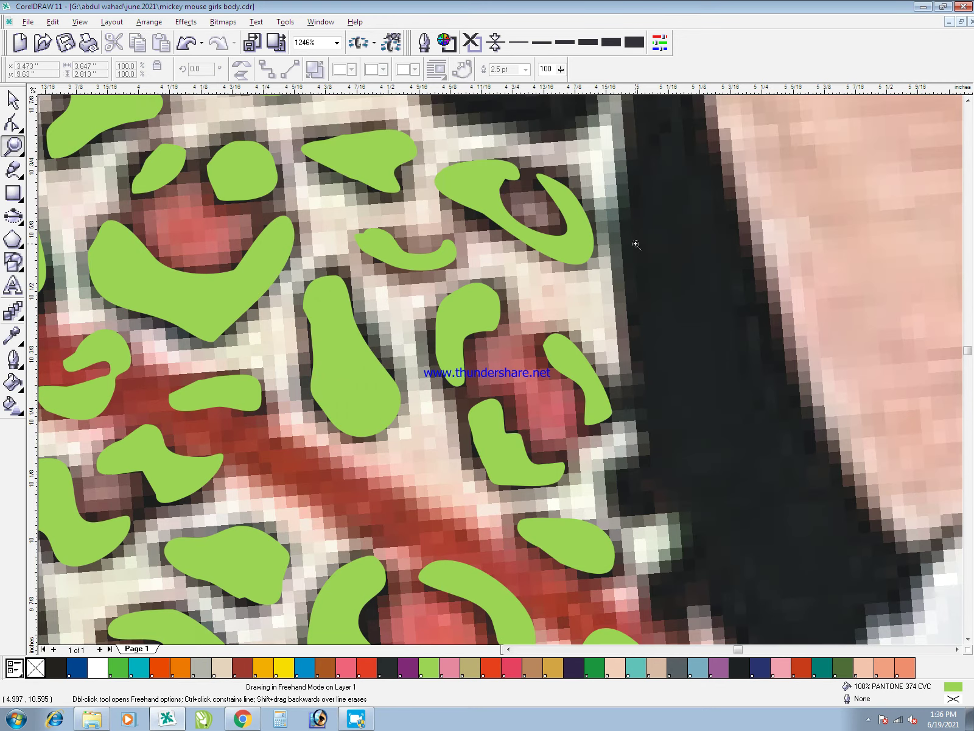
pyautogui.press('F3')
pyautogui.moveTo(653, 116); pyautogui.dragTo(760, 233)
pyautogui.moveTo(464, 341)
pyautogui.mouseDown()
pyautogui.moveTo(478, 332)
pyautogui.moveTo(440, 252)
pyautogui.mouseUp()
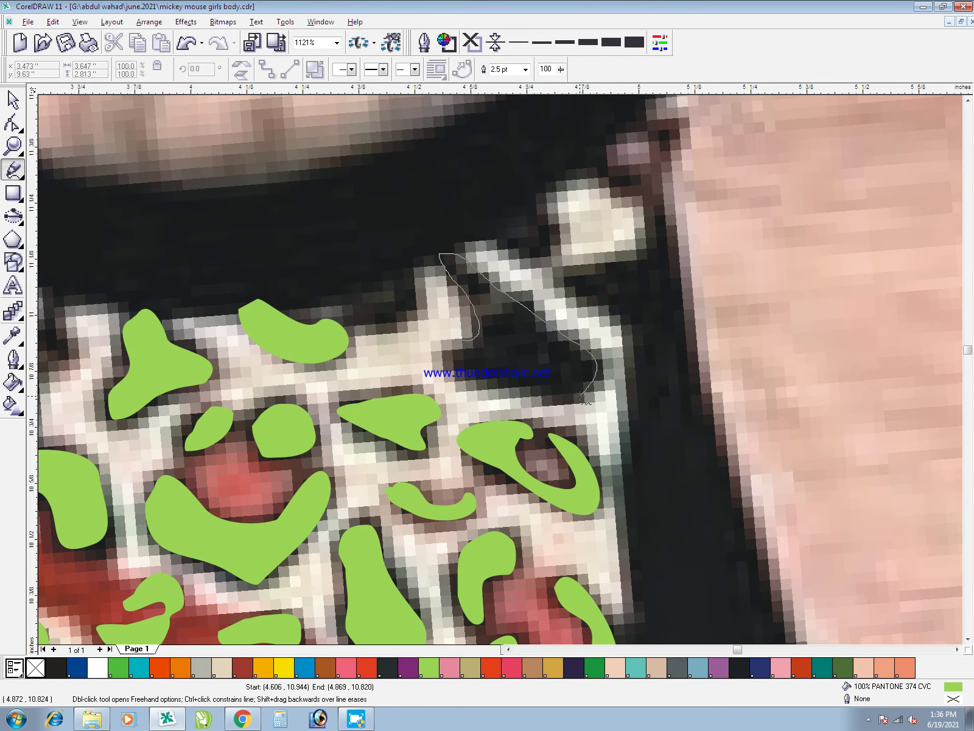
pyautogui.moveTo(437, 359); pyautogui.dragTo(437, 359)
pyautogui.press('space')
pyautogui.keyDown('shift'); pyautogui.click(398, 403); pyautogui.keyUp('shift')
pyautogui.hotkey('ctrl', 'l')
# - Trace the hooked dark patch at the neckline, left of the large pointed patch, and combine it with the green shapes
pyautogui.press('space')
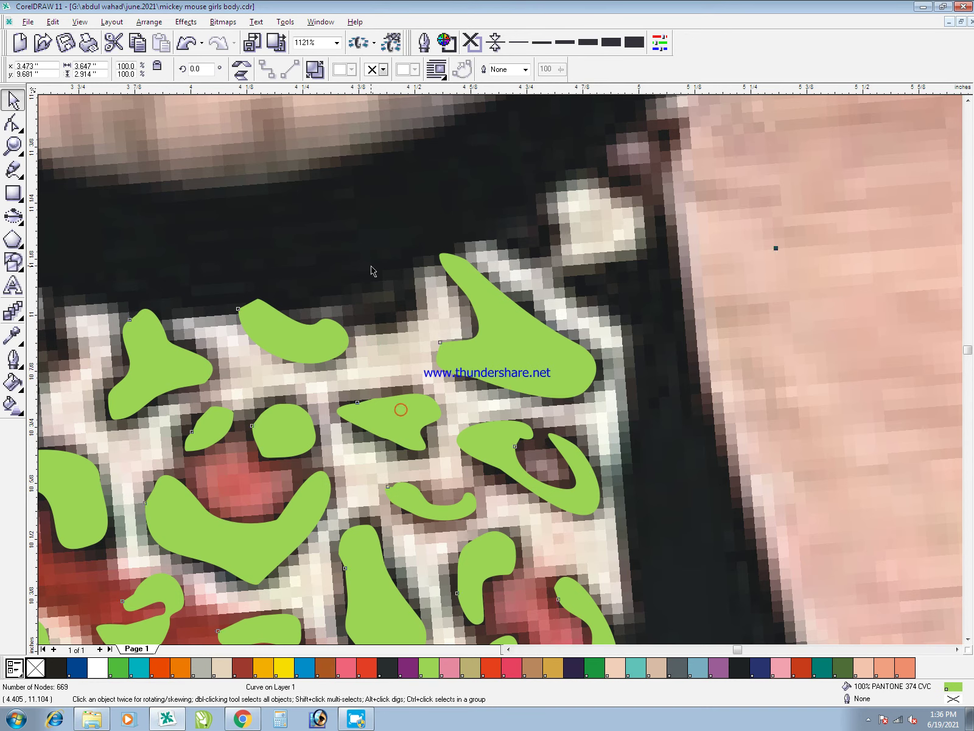
pyautogui.moveTo(383, 243); pyautogui.dragTo(417, 292)
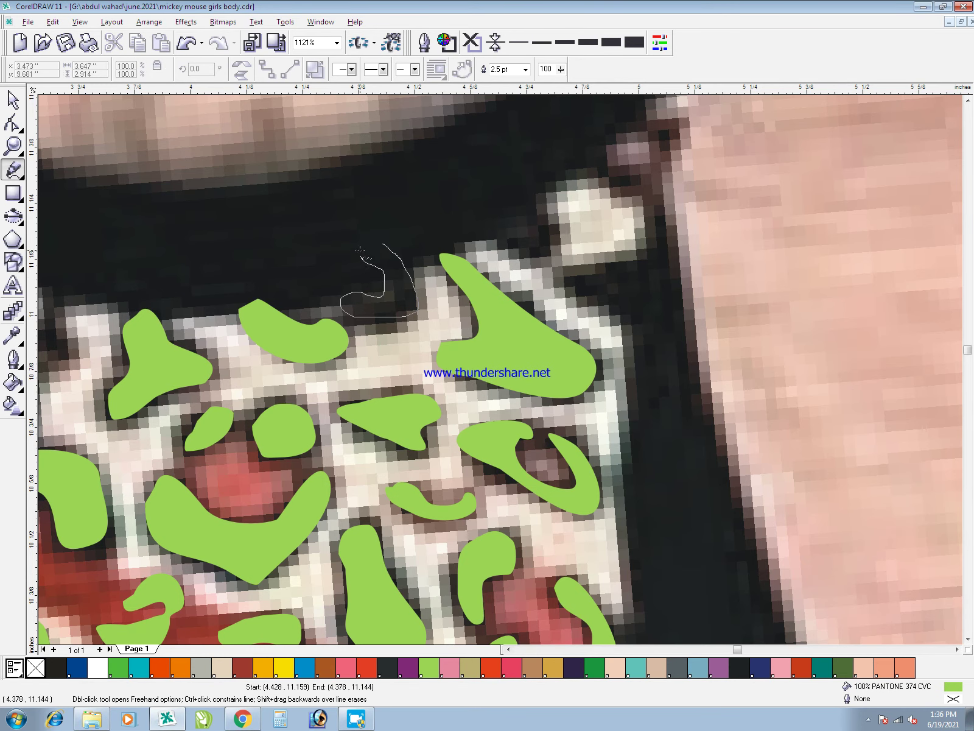
pyautogui.moveTo(359, 249); pyautogui.dragTo(382, 243)
pyautogui.press('space')
pyautogui.keyDown('shift'); pyautogui.click(484, 301); pyautogui.keyUp('shift')
pyautogui.hotkey('ctrl', 'l')
# - Trace the dark patch at the neckline left of the cream corner patch and combine it with the green shapes
pyautogui.press('F3')
pyautogui.click(617, 221)
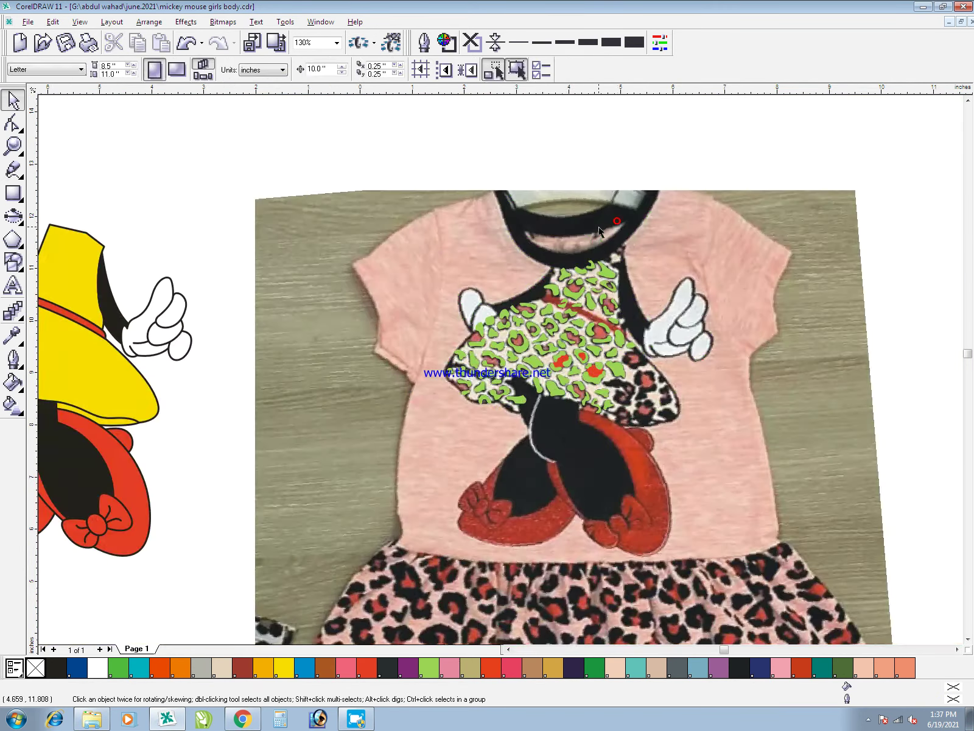
pyautogui.scroll(4, 600, 231)
pyautogui.press('space')
pyautogui.moveTo(580, 332)
pyautogui.mouseDown()
pyautogui.moveTo(611, 387)
pyautogui.moveTo(538, 341)
pyautogui.moveTo(580, 331)
pyautogui.mouseUp()
pyautogui.press('space')
pyautogui.keyDown('shift'); pyautogui.click(571, 420); pyautogui.keyUp('shift')
pyautogui.hotkey('ctrl', 'l')
# - Trace the narrow dark patch below the cream corner patch at the bodice's right edge and combine it with the green shapes
pyautogui.press('space')
pyautogui.moveTo(678, 445)
pyautogui.mouseDown()
pyautogui.moveTo(638, 402)
pyautogui.moveTo(678, 445)
pyautogui.mouseUp()
pyautogui.press('space')
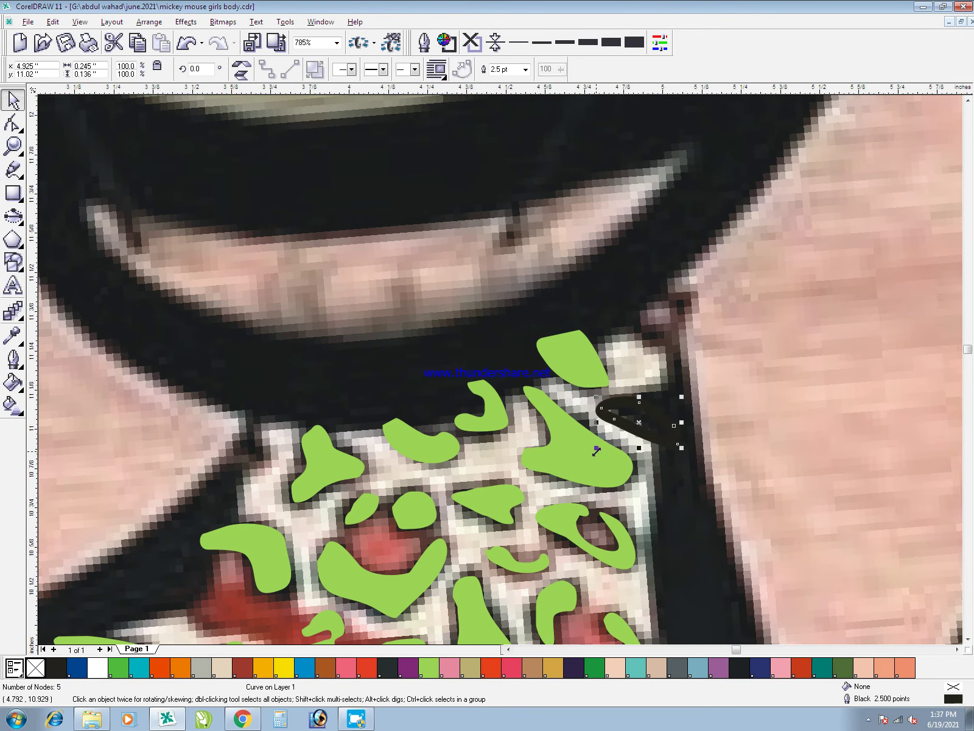
pyautogui.keyDown('shift'); pyautogui.click(596, 451); pyautogui.keyUp('shift')
pyautogui.hotkey('ctrl', 'l')
# - Trace the hooked dark patch above the cream corner patch at the bodice's upper right tip and combine it with the green shapes
pyautogui.press('space')
pyautogui.moveTo(649, 290); pyautogui.dragTo(683, 316)
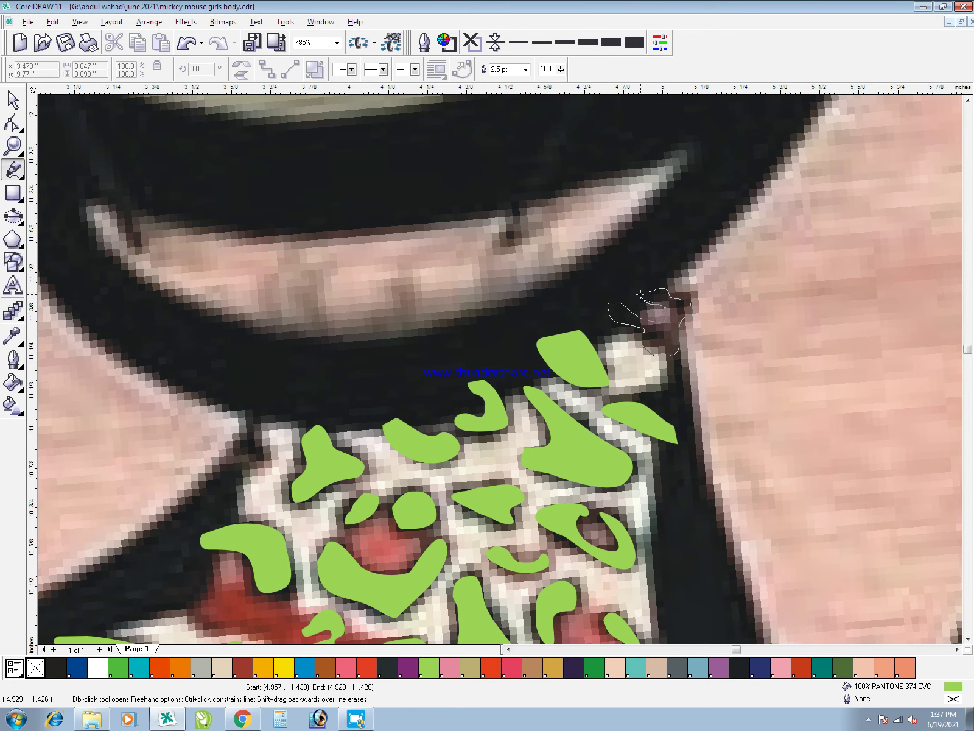
pyautogui.moveTo(641, 295); pyautogui.dragTo(642, 292)
pyautogui.press('space')
pyautogui.keyDown('shift'); pyautogui.click(319, 452); pyautogui.keyUp('shift')
pyautogui.hotkey('ctrl', 'l')
# - Trace the small dark patch at the left end of the bodice's neckline and combine it with the green shapes
pyautogui.moveTo(260, 441); pyautogui.dragTo(242, 438)
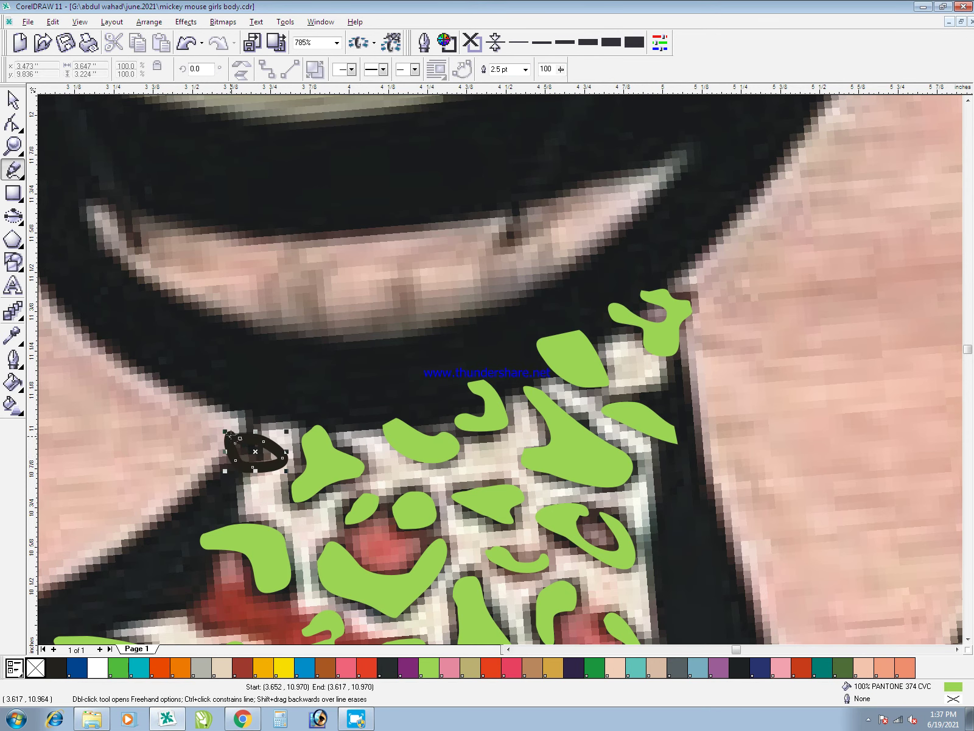
pyautogui.press('space')
pyautogui.keyDown('shift'); pyautogui.click(321, 448); pyautogui.keyUp('shift')
pyautogui.hotkey('ctrl', 'l')
pyautogui.press('F10')
pyautogui.click(280, 461)
pyautogui.press('space')
pyautogui.press('space')
pyautogui.press('F3')
pyautogui.press('space')
pyautogui.click(721, 313)
pyautogui.press('Escape')
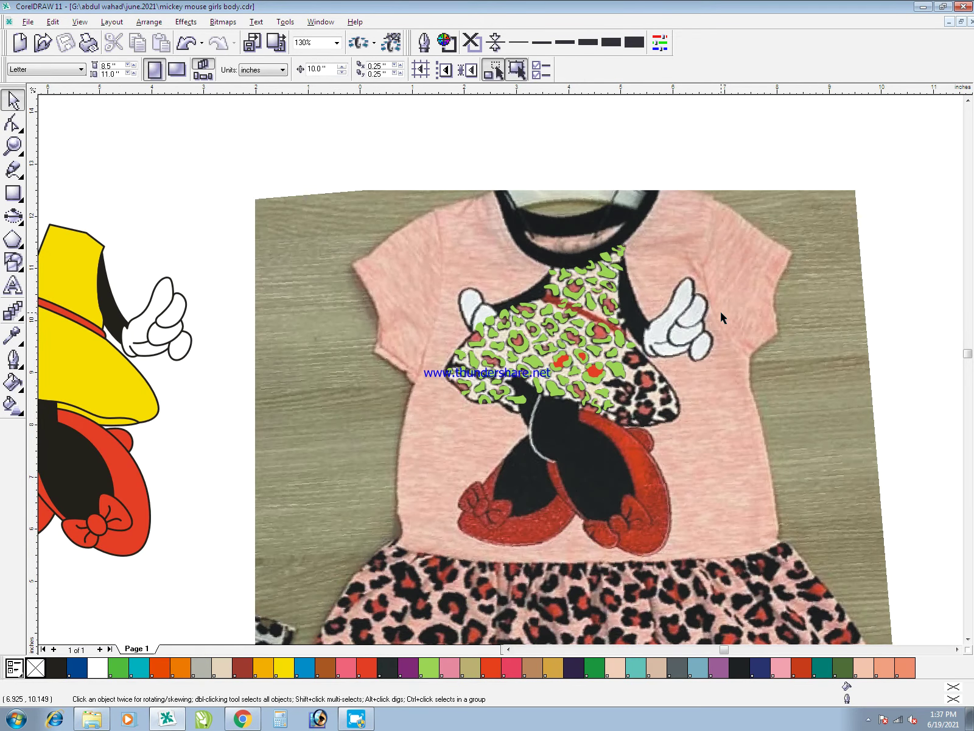
# - Trace the jagged dark patch at the bodice's right edge above the waistband's end and combine it with the green shapes
pyautogui.press('F2')
pyautogui.moveTo(576, 328); pyautogui.dragTo(725, 469)
pyautogui.moveTo(383, 110); pyautogui.dragTo(386, 253)
pyautogui.scroll(1, 388, 253)
pyautogui.press('F5')
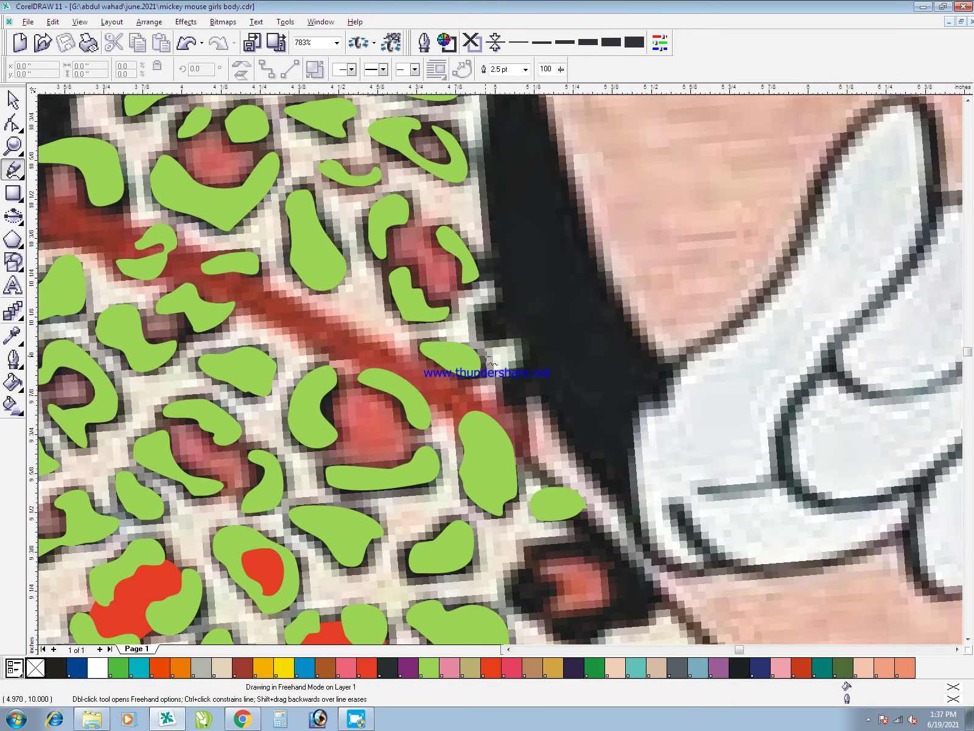
pyautogui.moveTo(520, 301); pyautogui.dragTo(484, 315)
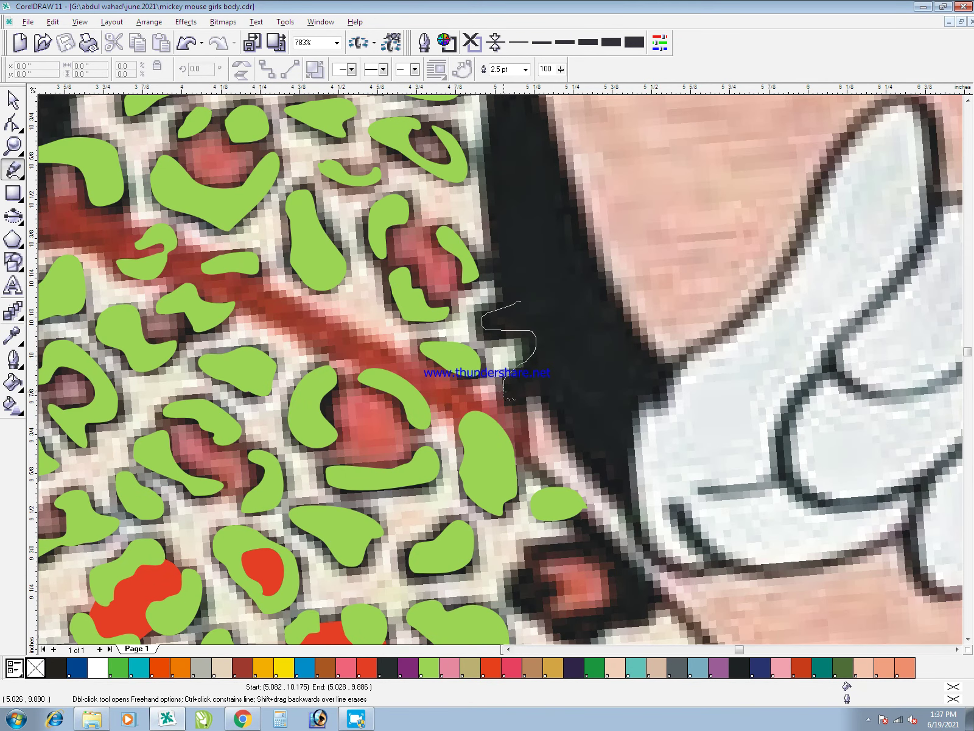
pyautogui.moveTo(558, 345)
pyautogui.mouseDown()
pyautogui.moveTo(490, 263)
pyautogui.moveTo(520, 301)
pyautogui.mouseUp()
pyautogui.press('space')
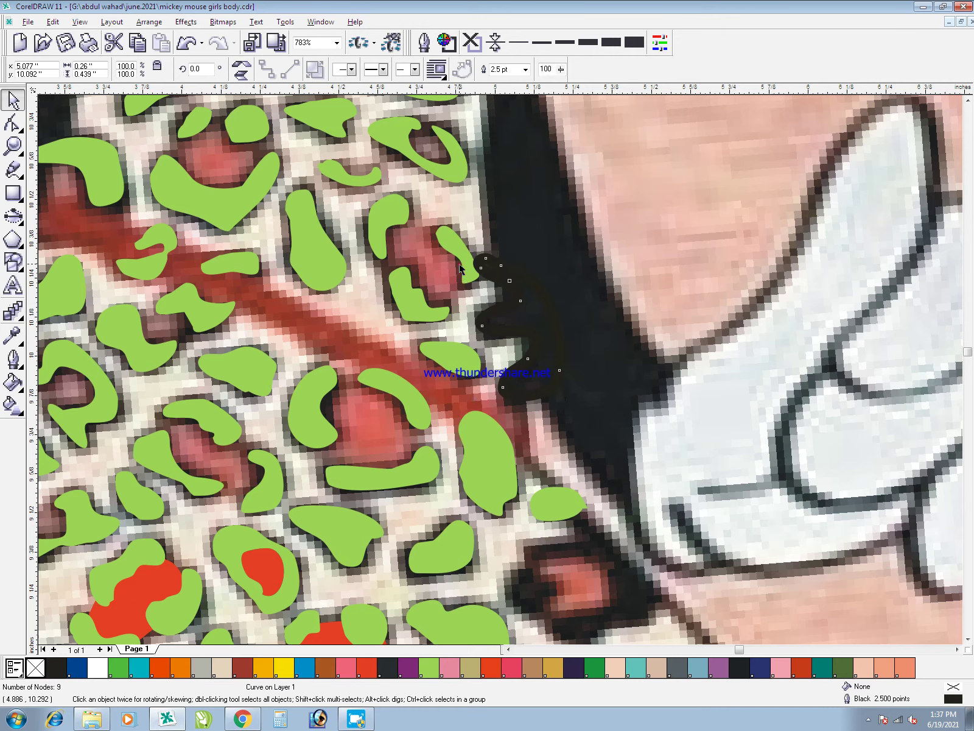
pyautogui.keyDown('shift'); pyautogui.click(445, 241); pyautogui.keyUp('shift')
pyautogui.hotkey('ctrl', 'l')
pyautogui.click(590, 276)
# - Trace the dark patch on the left side of the red spot at the skirt's right edge, just below the hand
pyautogui.scroll(-2, 596, 371)
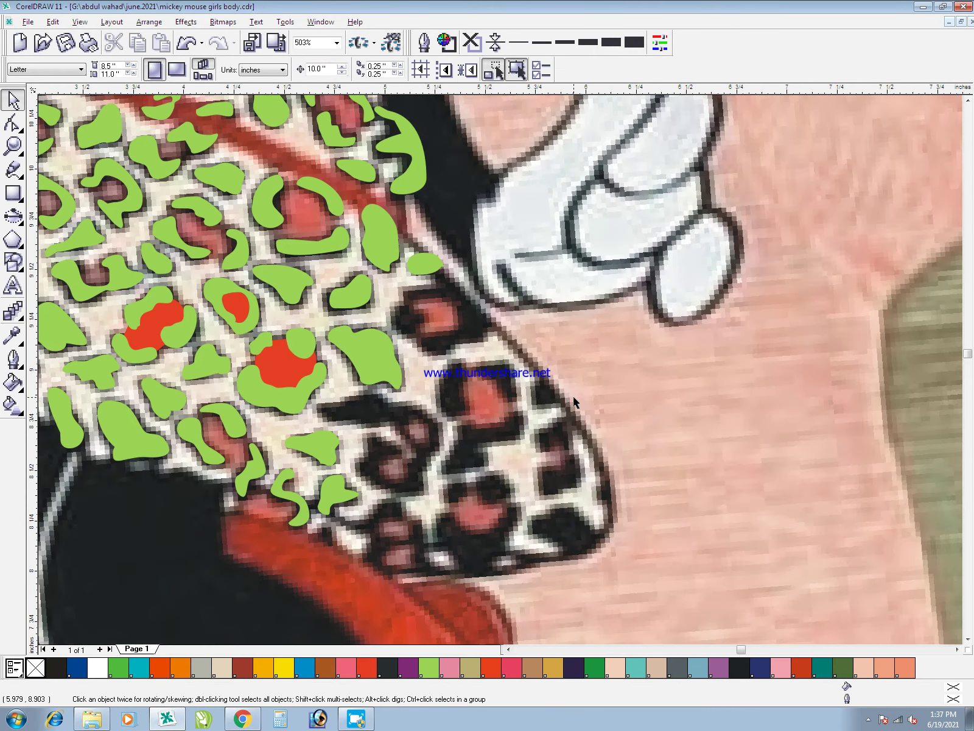
pyautogui.press('F2')
pyautogui.moveTo(337, 252)
pyautogui.mouseDown()
pyautogui.moveTo(469, 390)
pyautogui.moveTo(473, 363)
pyautogui.mouseUp()
pyautogui.press('F5')
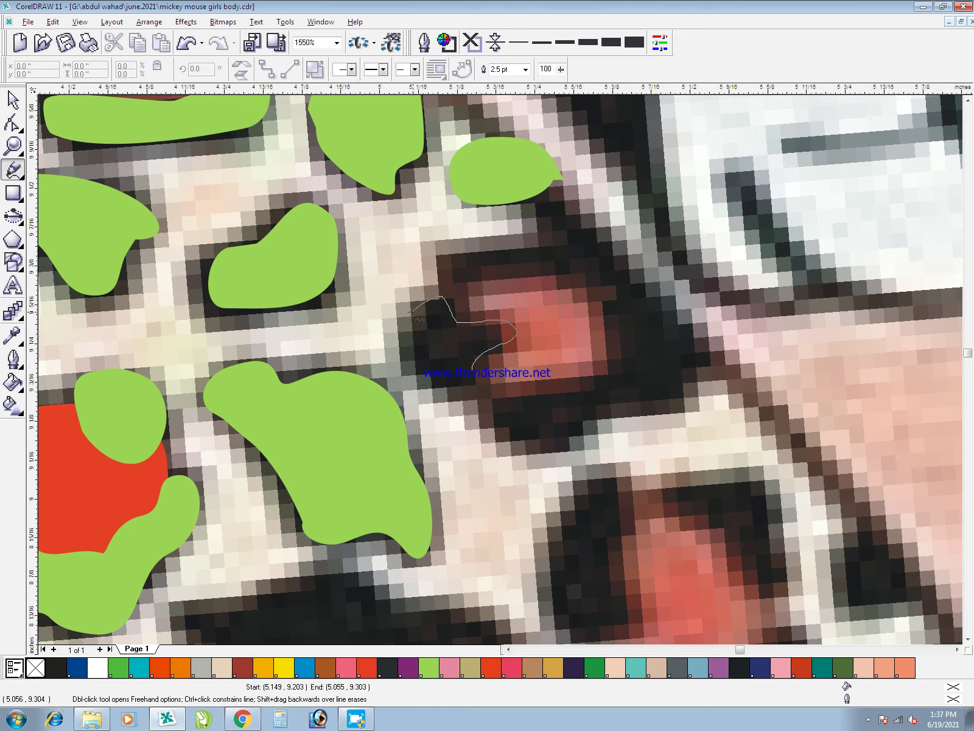
pyautogui.moveTo(444, 385); pyautogui.dragTo(478, 396)
pyautogui.press('space')
# - Trace the C-shaped dark patch around the right side of that red spot and combine both outlines with the green shapes
pyautogui.press('space')
pyautogui.moveTo(523, 438)
pyautogui.mouseDown()
pyautogui.moveTo(498, 399)
pyautogui.moveTo(608, 379)
pyautogui.mouseUp()
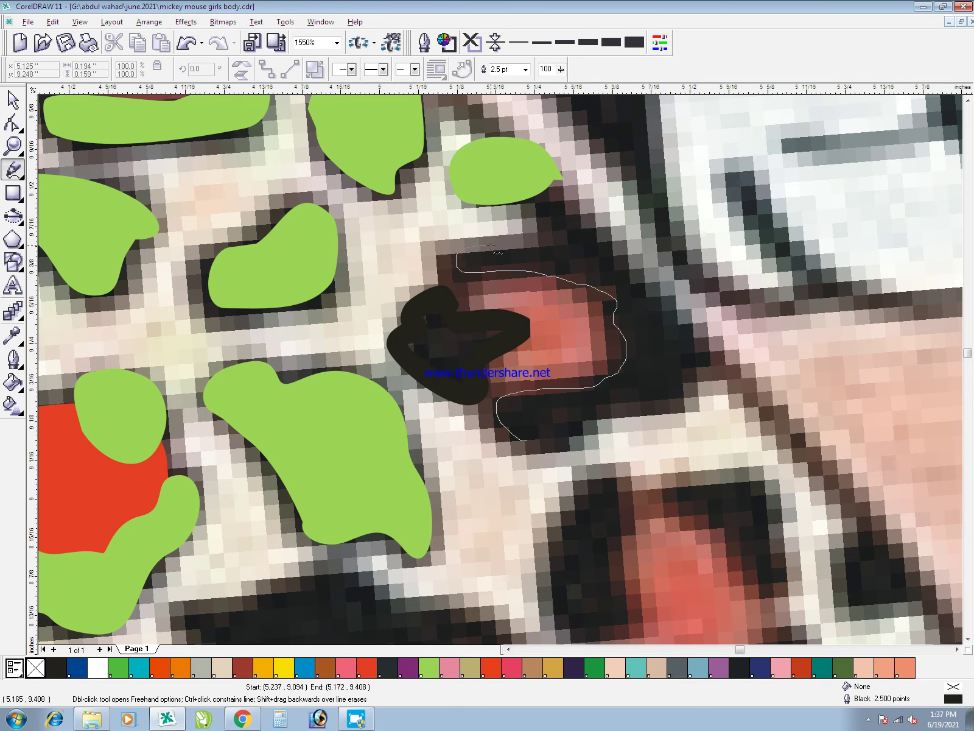
pyautogui.moveTo(572, 205)
pyautogui.mouseDown()
pyautogui.moveTo(673, 252)
pyautogui.moveTo(716, 324)
pyautogui.mouseUp()
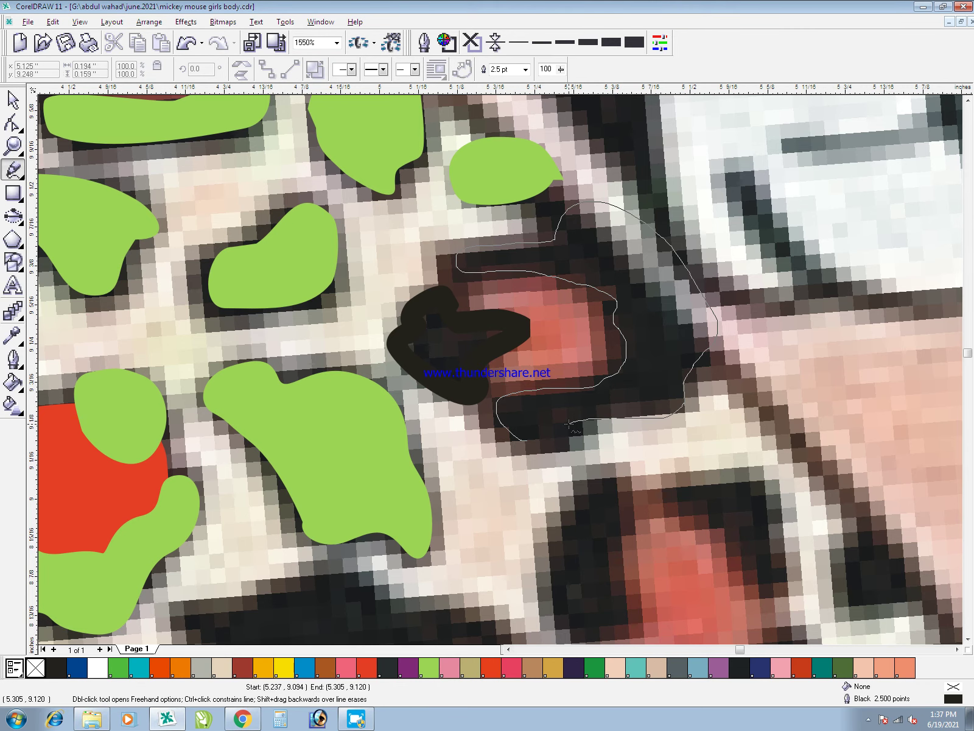
pyautogui.moveTo(577, 421); pyautogui.dragTo(526, 441)
pyautogui.press('space')
pyautogui.keyDown('shift'); pyautogui.click(483, 341); pyautogui.keyUp('shift')
pyautogui.keyDown('shift'); pyautogui.click(506, 203); pyautogui.keyUp('shift')
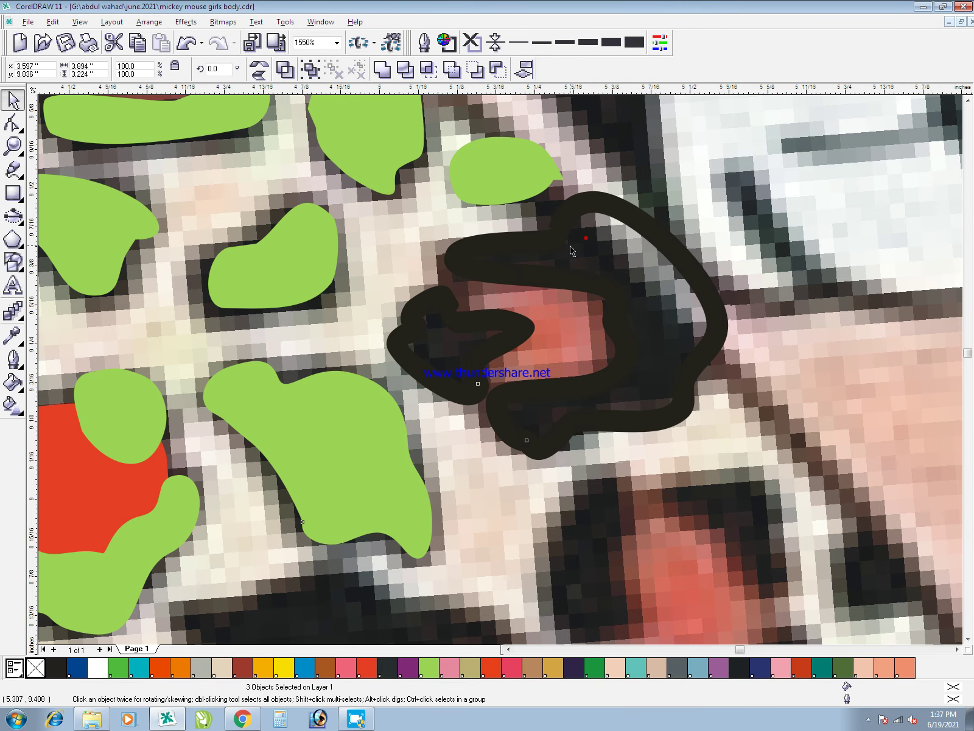
pyautogui.click(428, 667)
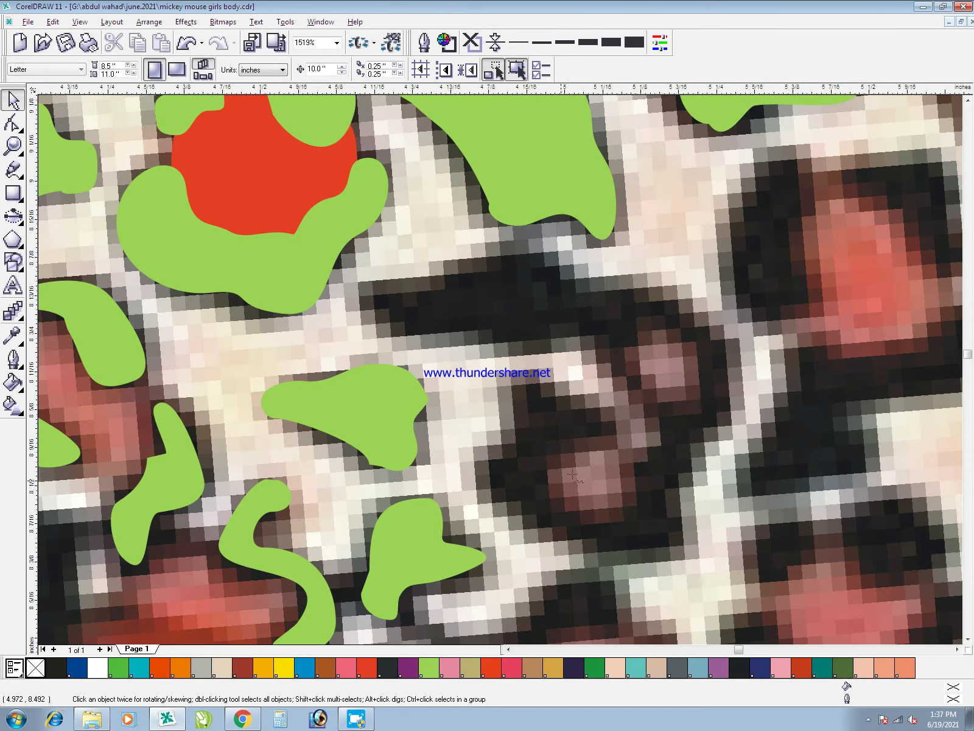
# - Trace the large curled dark patch on the skirt's lower right, cut out its small pink oval, and combine it with the green shapes
pyautogui.press('space')
pyautogui.moveTo(581, 441)
pyautogui.mouseDown()
pyautogui.moveTo(610, 431)
pyautogui.moveTo(584, 408)
pyautogui.mouseUp()
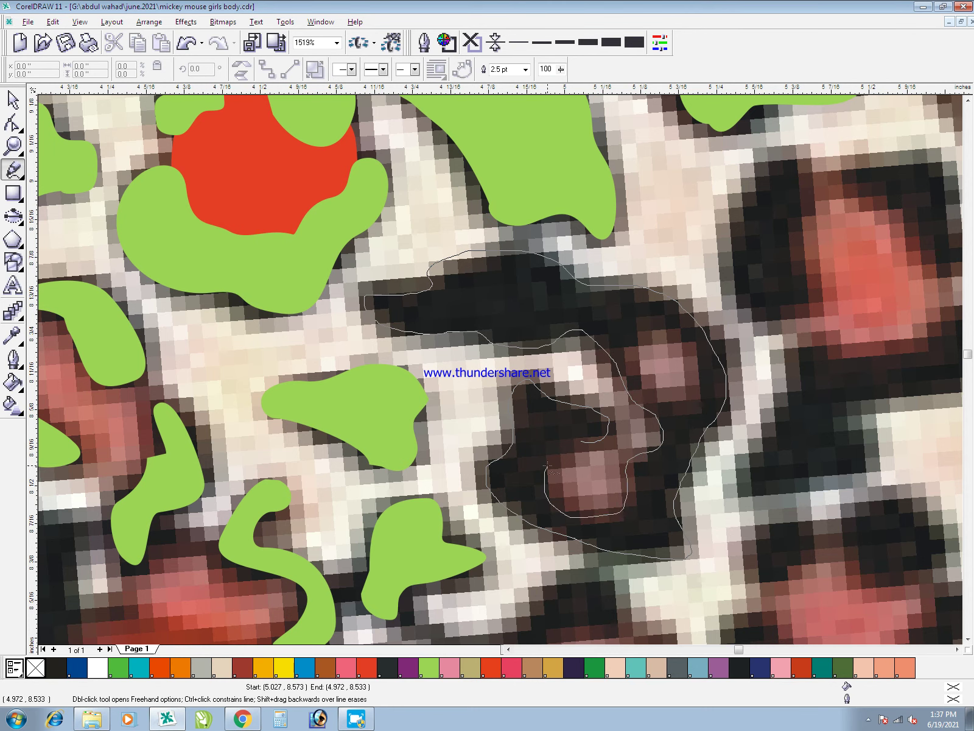
pyautogui.moveTo(548, 466); pyautogui.dragTo(548, 466)
pyautogui.moveTo(688, 394); pyautogui.dragTo(644, 347)
pyautogui.press('space')
pyautogui.keyDown('shift'); pyautogui.click(619, 294); pyautogui.keyUp('shift')
pyautogui.keyDown('shift'); pyautogui.click(573, 190); pyautogui.keyUp('shift')
pyautogui.hotkey('ctrl', 'l')
# - Trace the two dark patches flanking the upper part of the red spot right of the curled green patch
pyautogui.press('F3')
pyautogui.press('F2')
pyautogui.moveTo(406, 325); pyautogui.dragTo(556, 610)
pyautogui.press('F5')
pyautogui.moveTo(457, 268)
pyautogui.mouseDown()
pyautogui.moveTo(461, 222)
pyautogui.moveTo(475, 195)
pyautogui.moveTo(465, 170)
pyautogui.moveTo(439, 190)
pyautogui.moveTo(431, 245)
pyautogui.mouseUp()
pyautogui.moveTo(510, 173)
pyautogui.mouseDown()
pyautogui.moveTo(562, 173)
pyautogui.moveTo(568, 232)
pyautogui.moveTo(537, 230)
pyautogui.moveTo(524, 202)
pyautogui.moveTo(507, 175)
pyautogui.mouseUp()
pyautogui.press('space')
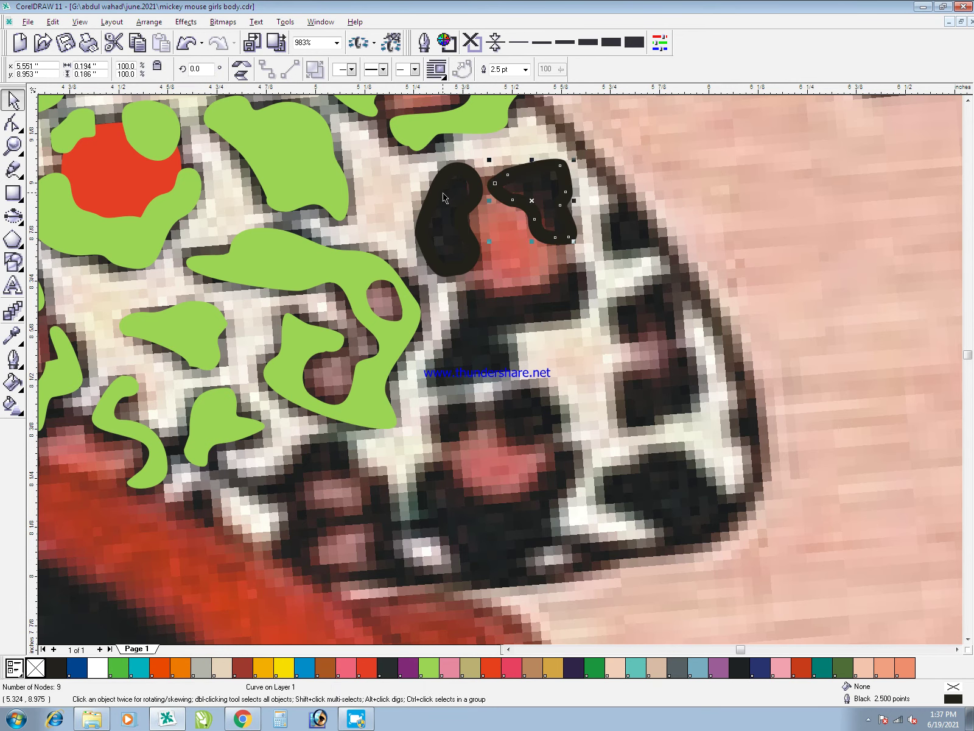
# - Combine the two new outlines flanking the red spot with the green shapes
pyautogui.keyDown('shift'); pyautogui.click(439, 192); pyautogui.keyUp('shift')
pyautogui.press('space')
pyautogui.click(544, 294)
pyautogui.press('space')
pyautogui.click(531, 191)
pyautogui.keyDown('shift'); pyautogui.click(464, 192); pyautogui.keyUp('shift')
pyautogui.hotkey('ctrl', 'l')
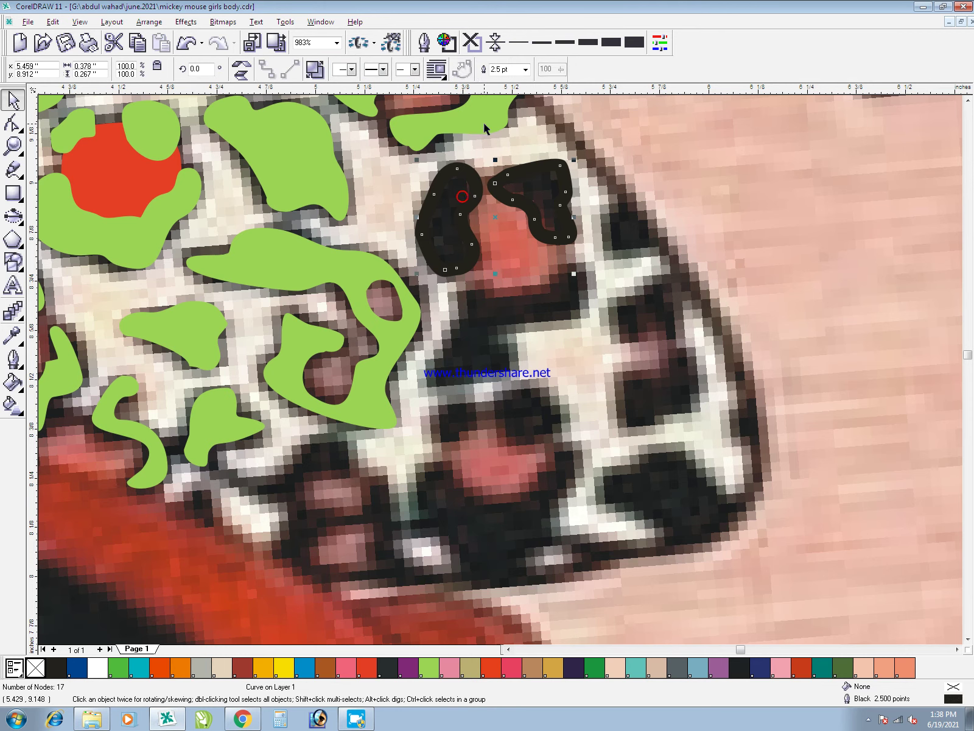
pyautogui.keyDown('shift'); pyautogui.click(484, 123); pyautogui.keyUp('shift')
pyautogui.hotkey('ctrl', 'l')
# - Trace the winding dark patch directly beneath that red spot and combine it with the green shapes
pyautogui.press('space')
pyautogui.moveTo(549, 291); pyautogui.dragTo(583, 272)
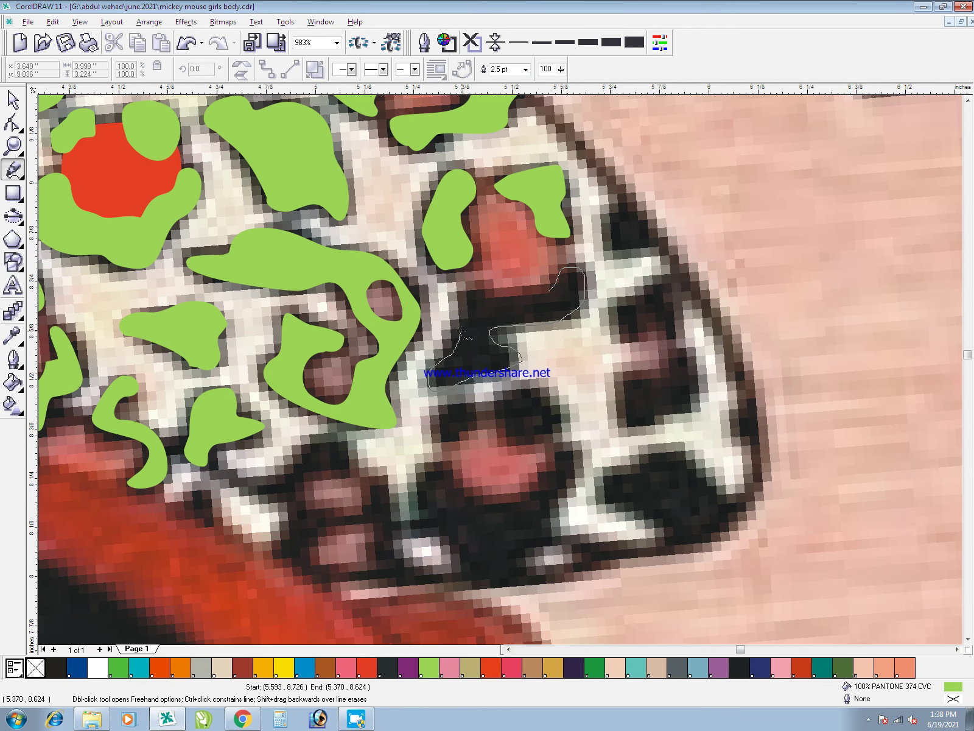
pyautogui.moveTo(488, 289); pyautogui.dragTo(548, 290)
pyautogui.press('space')
pyautogui.keyDown('shift'); pyautogui.click(560, 193); pyautogui.keyUp('shift')
pyautogui.hotkey('ctrl', 'l')
# - Trace the two small rounded dark patches above the lower red spot near the hem and combine them with the green shapes
pyautogui.press('space')
pyautogui.moveTo(504, 414)
pyautogui.mouseDown()
pyautogui.moveTo(519, 391)
pyautogui.moveTo(553, 403)
pyautogui.mouseUp()
pyautogui.press('space')
pyautogui.moveTo(504, 427)
pyautogui.mouseDown()
pyautogui.moveTo(504, 415)
pyautogui.moveTo(440, 435)
pyautogui.moveTo(470, 425)
pyautogui.mouseUp()
pyautogui.keyDown('shift'); pyautogui.click(473, 360); pyautogui.keyUp('shift')
pyautogui.hotkey('ctrl', 'l')
pyautogui.press('space')
pyautogui.press('space')
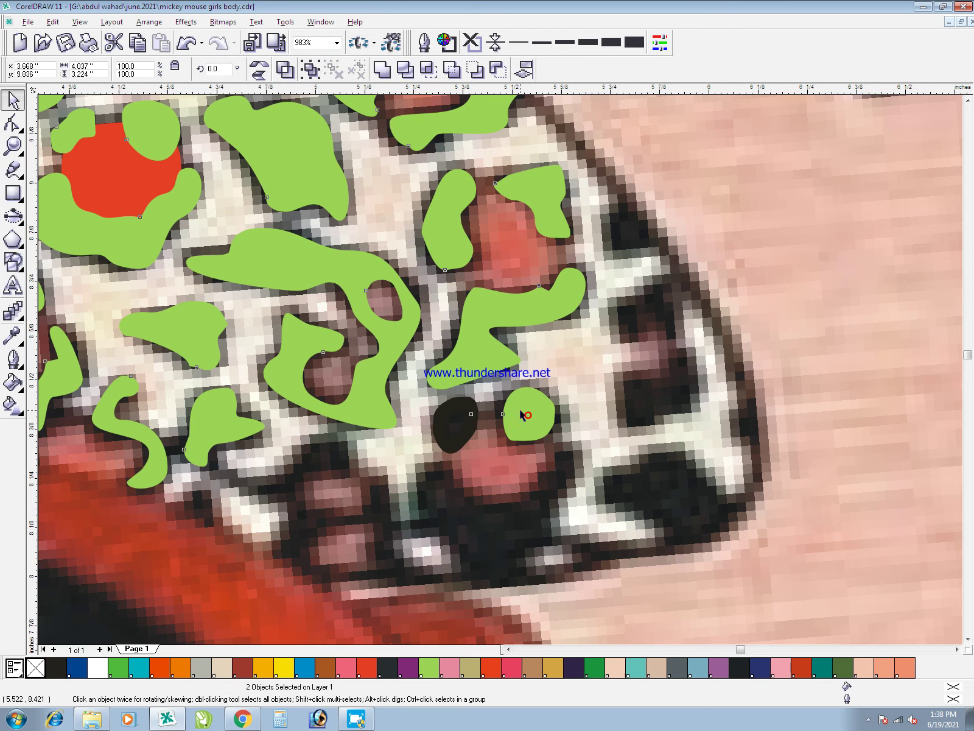
pyautogui.click(430, 668)
# - Trace the wide crescent-shaped dark patch beneath the lower red spot and combine it with the green shapes
pyautogui.press('F5')
pyautogui.moveTo(546, 473); pyautogui.dragTo(552, 462)
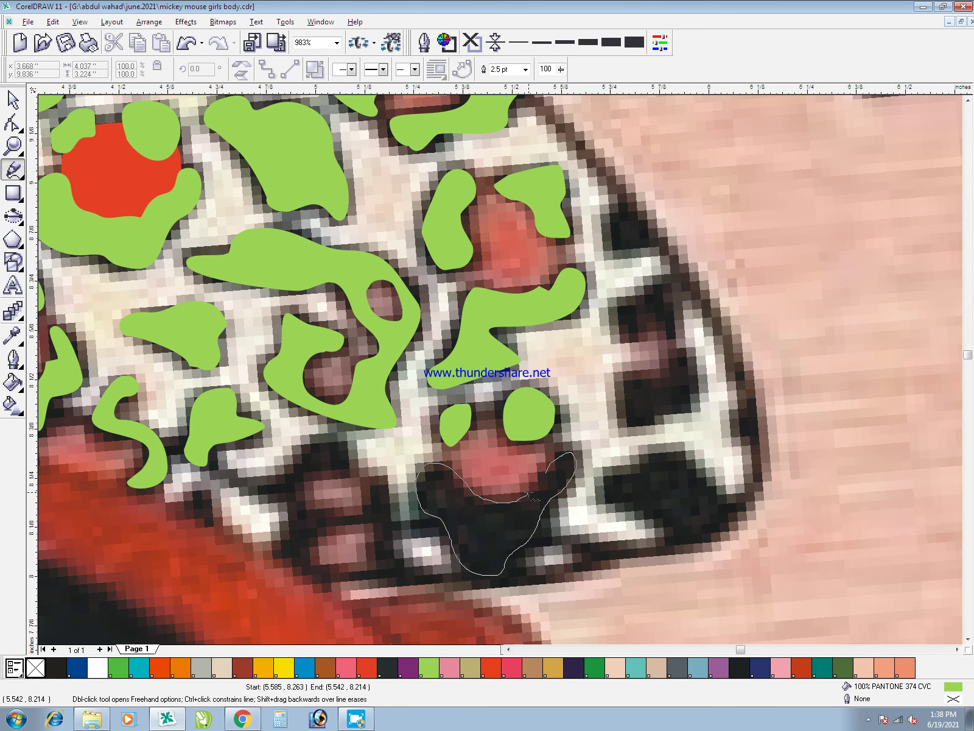
pyautogui.moveTo(525, 498); pyautogui.dragTo(543, 472)
pyautogui.press('space')
pyautogui.keyDown('shift'); pyautogui.click(529, 424); pyautogui.keyUp('shift')
pyautogui.hotkey('ctrl', 'l')
# - Trace the two dark patches on either side of the pink spots at the hem, left of the crescent, and combine them with the green shapes
pyautogui.press('F2')
pyautogui.moveTo(229, 363); pyautogui.dragTo(426, 646)
pyautogui.press('F5')
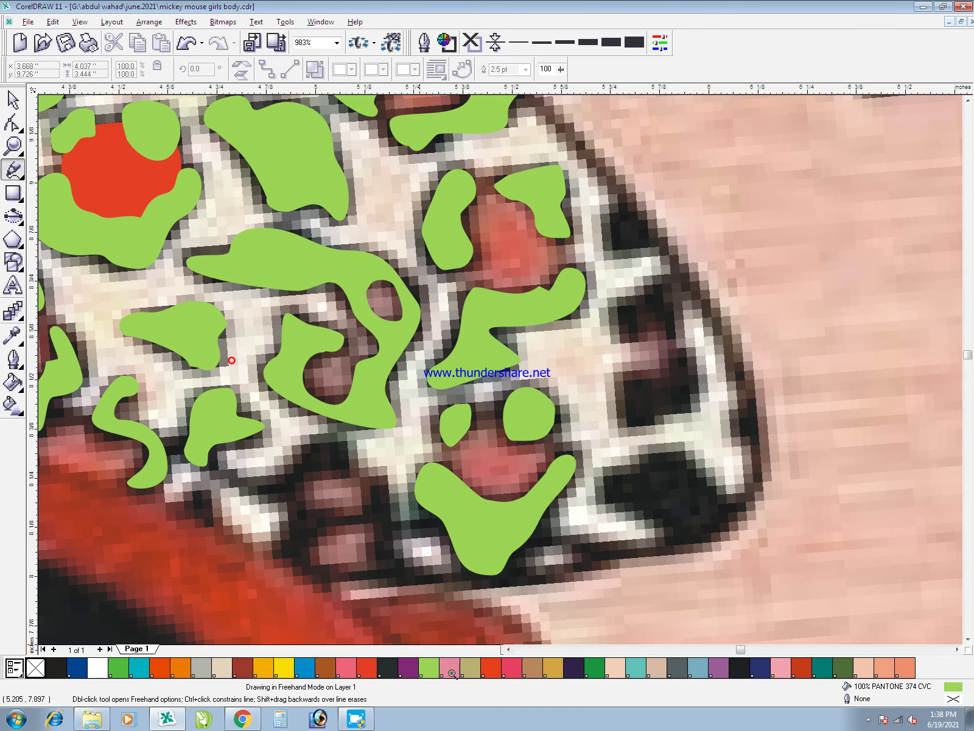
pyautogui.moveTo(484, 272); pyautogui.dragTo(493, 275)
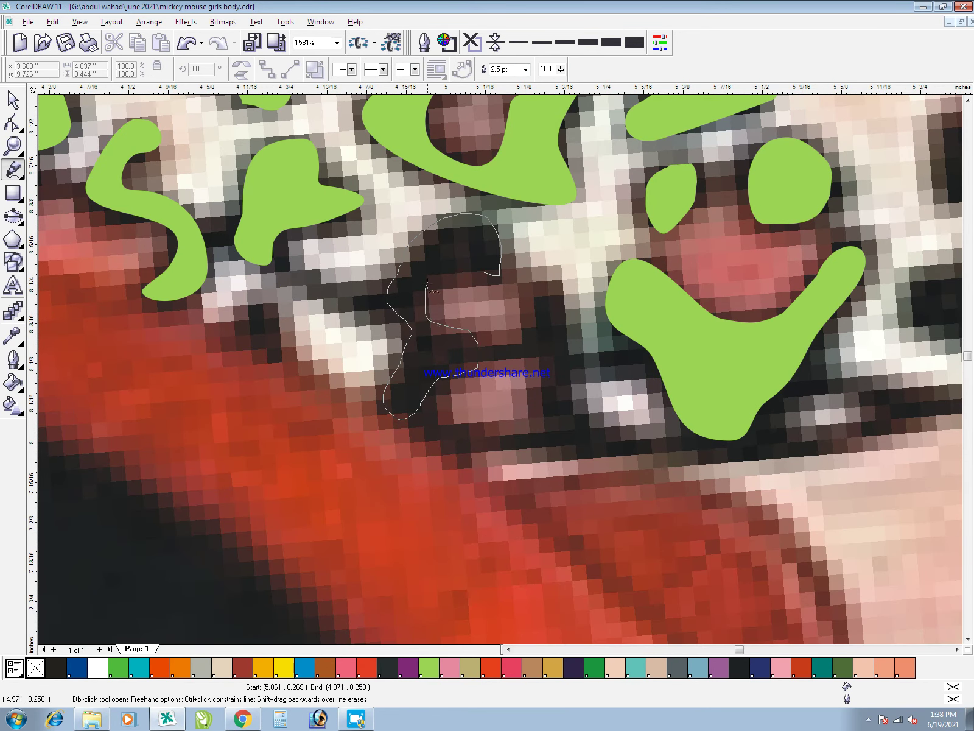
pyautogui.moveTo(425, 291); pyautogui.dragTo(426, 295)
pyautogui.moveTo(534, 327); pyautogui.dragTo(555, 300)
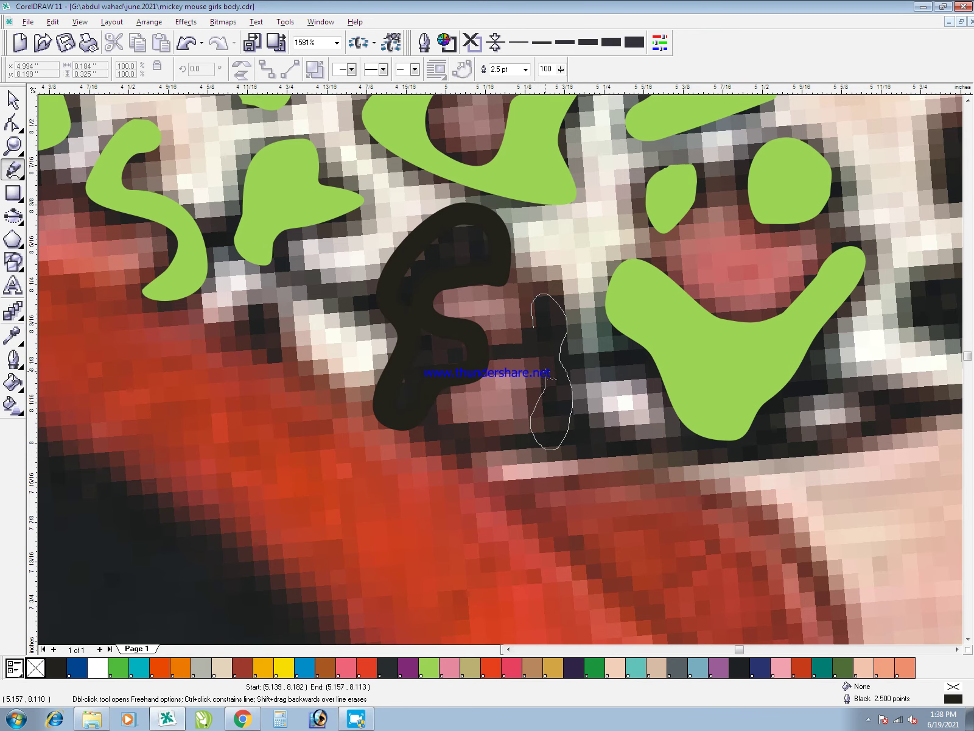
pyautogui.moveTo(547, 375); pyautogui.dragTo(535, 328)
pyautogui.press('space')
pyautogui.scroll(-3, 670, 325)
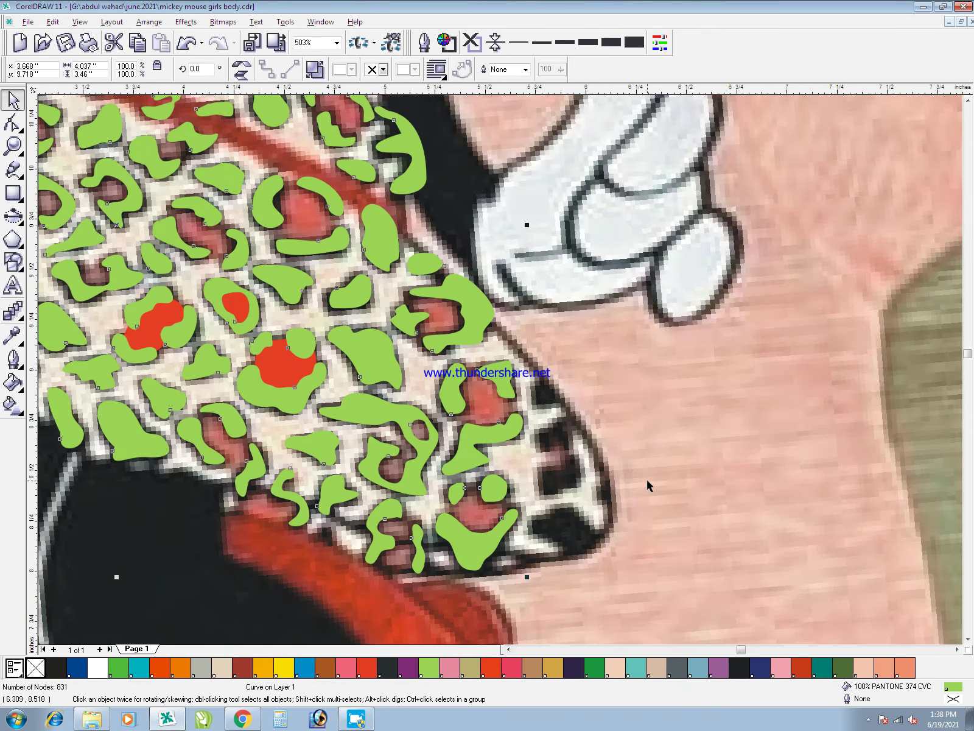
pyautogui.click(646, 487)
# - Trace the large dark patch in the skirt's lower right corner and combine it with the green shapes
pyautogui.scroll(1, 572, 538)
pyautogui.press('F5')
pyautogui.press('F2')
pyautogui.moveTo(418, 375); pyautogui.dragTo(592, 606)
pyautogui.moveTo(567, 419); pyautogui.dragTo(523, 367)
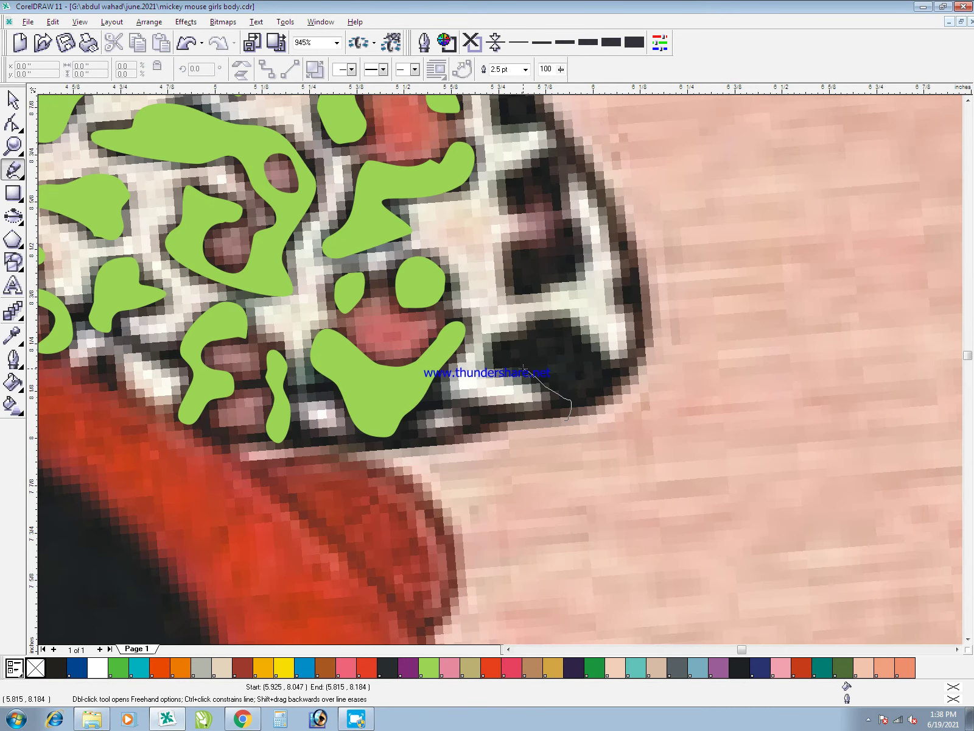
pyautogui.moveTo(621, 364); pyautogui.dragTo(569, 419)
pyautogui.press('space')
pyautogui.keyDown('shift'); pyautogui.click(449, 352); pyautogui.keyUp('shift')
pyautogui.hotkey('ctrl', 'l')
# - Trace the dark patch below the small pink spot, above the skirt's lower right corner, and combine it with the green shapes
pyautogui.press('space')
pyautogui.moveTo(509, 260); pyautogui.dragTo(511, 243)
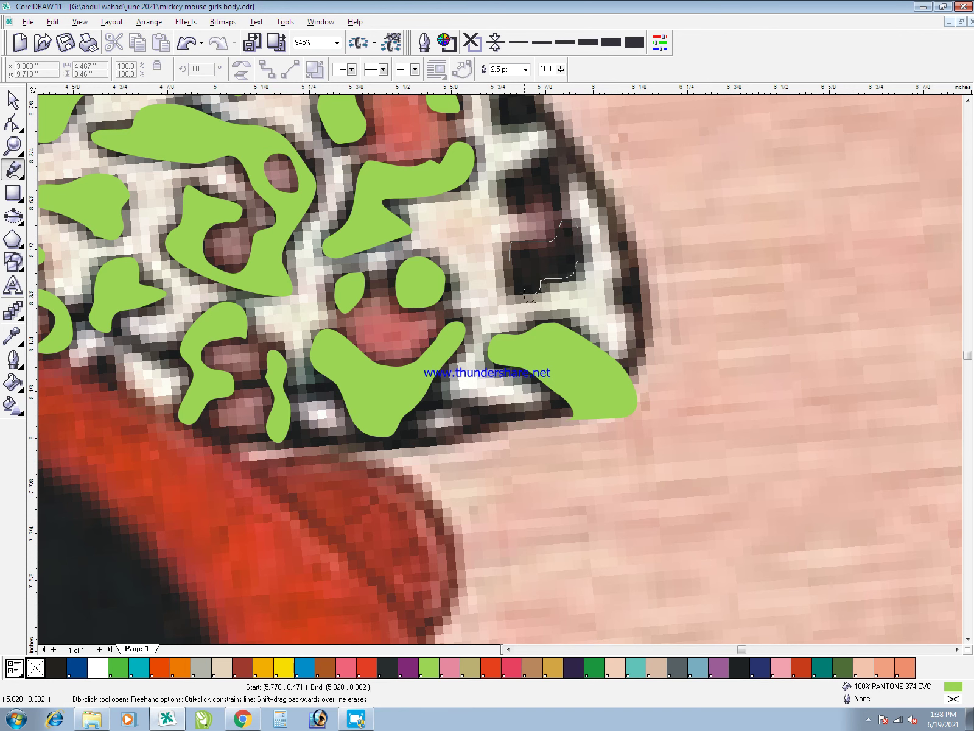
pyautogui.moveTo(524, 294); pyautogui.dragTo(510, 261)
pyautogui.press('space')
pyautogui.keyDown('shift'); pyautogui.click(566, 345); pyautogui.keyUp('shift')
pyautogui.hotkey('ctrl', 'l')
# - Trace the small dark patch on the skirt's right outline above the corner and combine it with the green shapes
pyautogui.press('space')
pyautogui.moveTo(672, 297)
pyautogui.mouseDown()
pyautogui.moveTo(631, 272)
pyautogui.moveTo(671, 296)
pyautogui.mouseUp()
pyautogui.press('space')
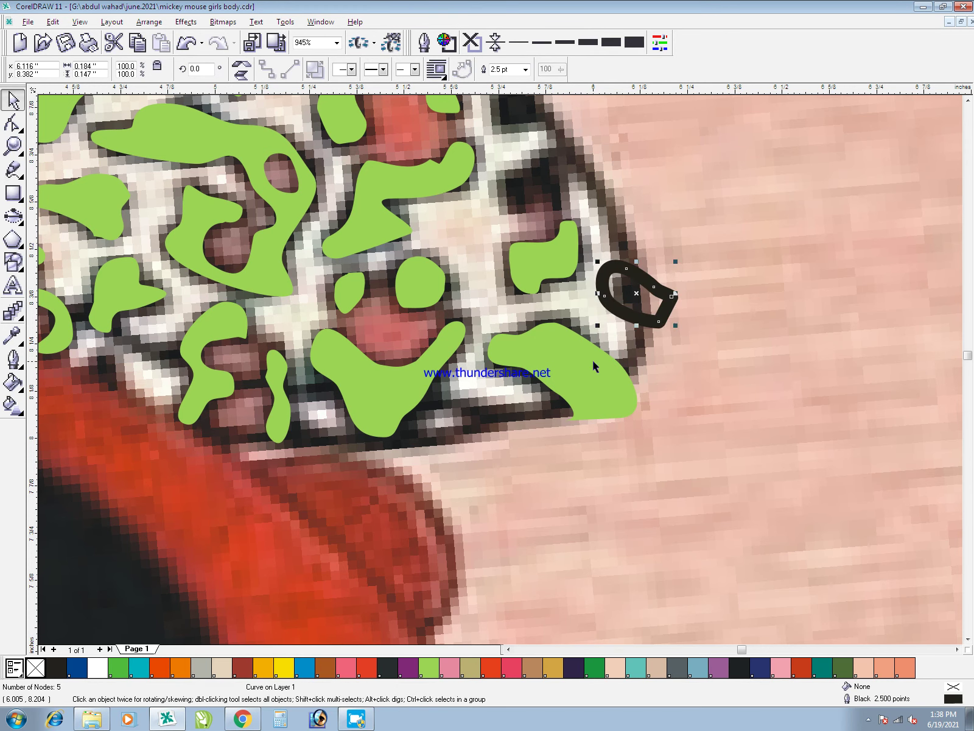
pyautogui.keyDown('shift'); pyautogui.click(576, 366); pyautogui.keyUp('shift')
pyautogui.hotkey('ctrl', 'l')
# - Trace the dark patch on the skirt's upper right outline and the one above the small pink spot, and combine both with the green shapes
pyautogui.press('F2')
pyautogui.moveTo(645, 363); pyautogui.dragTo(414, 2)
pyautogui.press('space')
pyautogui.moveTo(489, 236)
pyautogui.mouseDown()
pyautogui.moveTo(470, 288)
pyautogui.moveTo(531, 299)
pyautogui.moveTo(490, 236)
pyautogui.mouseUp()
pyautogui.press('space')
pyautogui.press('space')
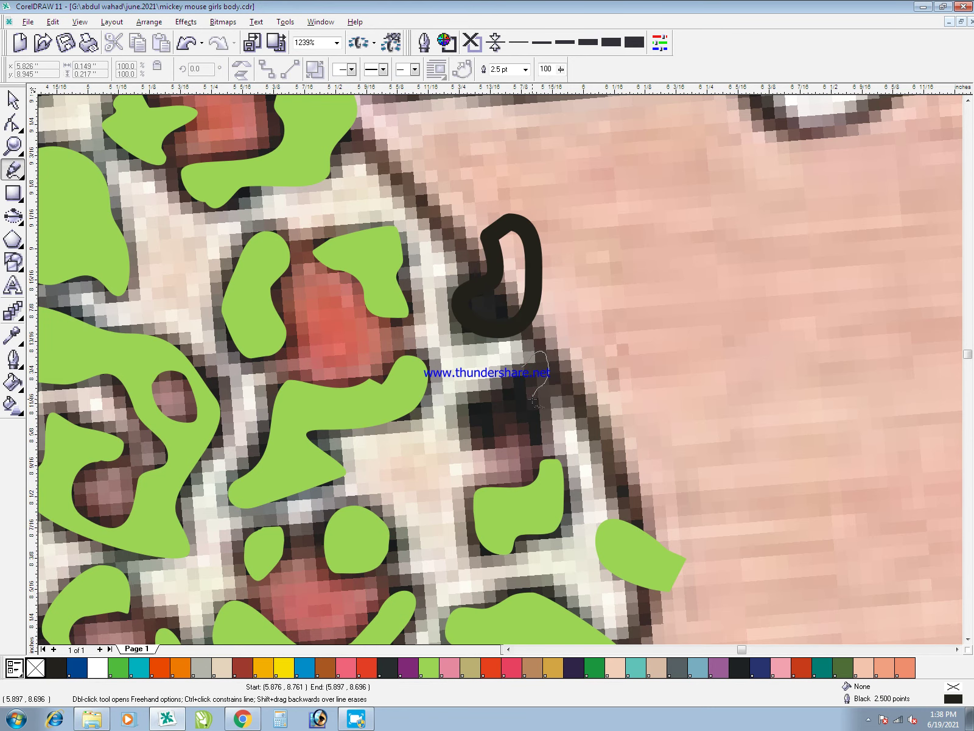
pyautogui.moveTo(474, 390); pyautogui.dragTo(478, 397)
pyautogui.press('space')
pyautogui.keyDown('shift'); pyautogui.click(536, 515); pyautogui.keyUp('shift')
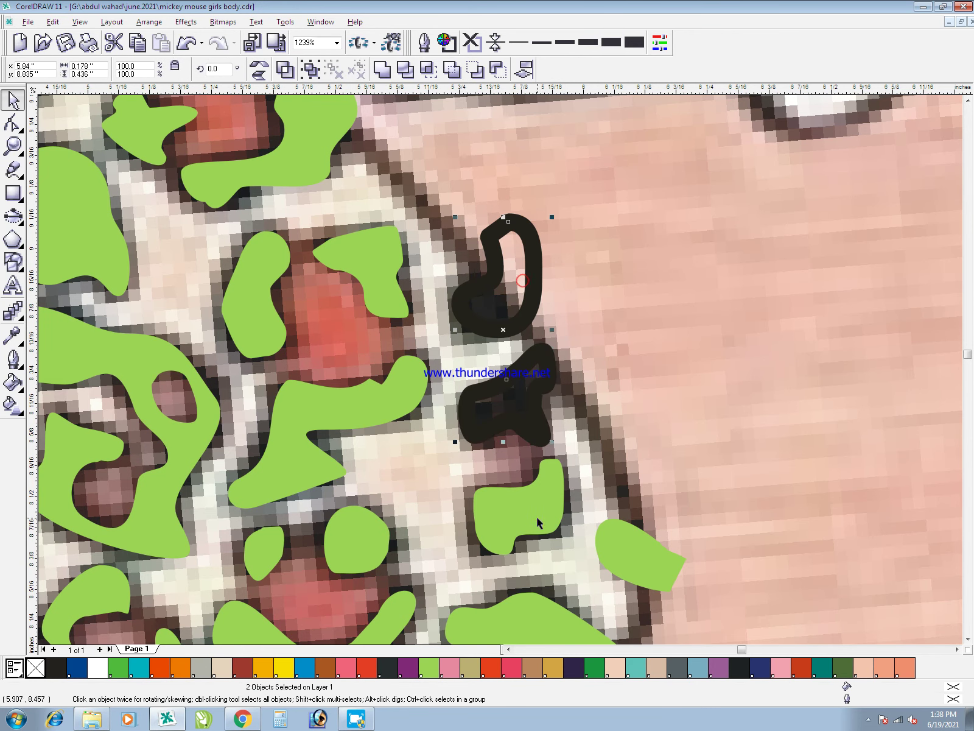
pyautogui.hotkey('ctrl', 'l')
# - Trace the elongated pink spot between the green patches at the skirt's lower middle edge and combine it with the red shapes
pyautogui.scroll(-1, 615, 431)
pyautogui.scroll(-4, 615, 431)
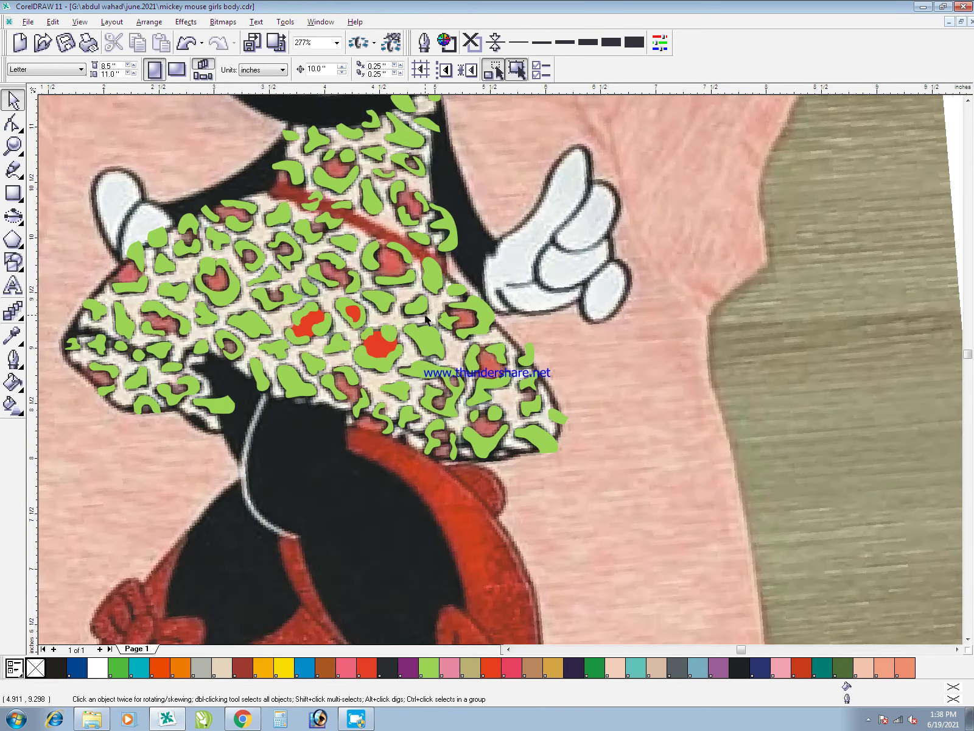
pyautogui.scroll(-1, 426, 317)
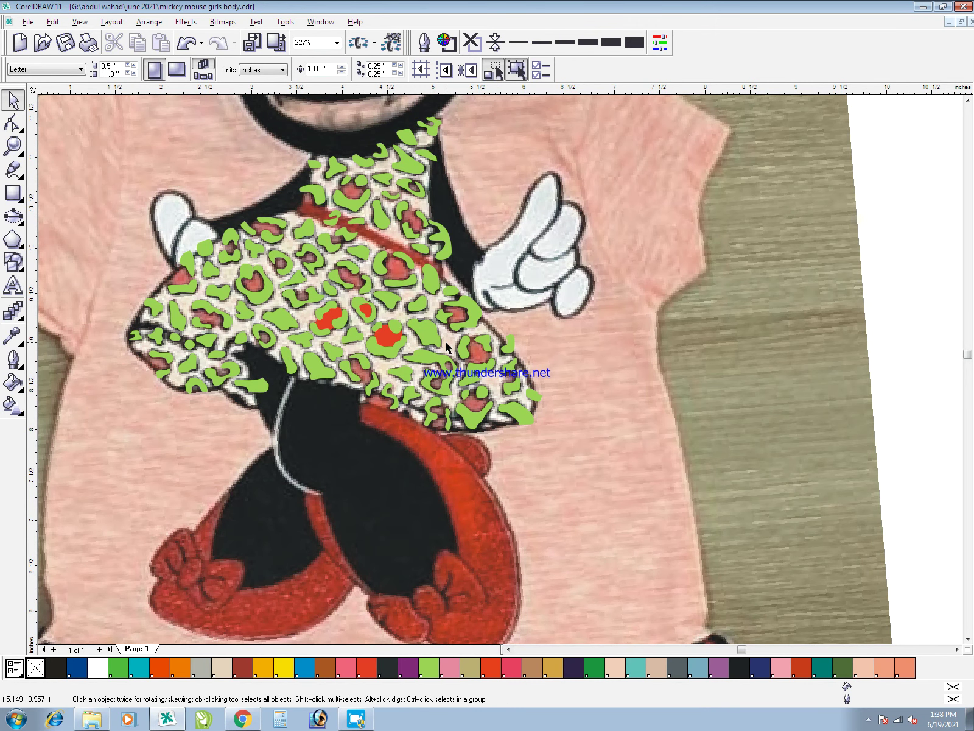
pyautogui.press('F2')
pyautogui.moveTo(341, 251); pyautogui.dragTo(544, 510)
pyautogui.click(385, 272)
pyautogui.press('F2')
pyautogui.scroll(3, 276, 242)
pyautogui.press('F5')
pyautogui.moveTo(318, 321)
pyautogui.mouseDown()
pyautogui.moveTo(326, 303)
pyautogui.moveTo(377, 281)
pyautogui.mouseUp()
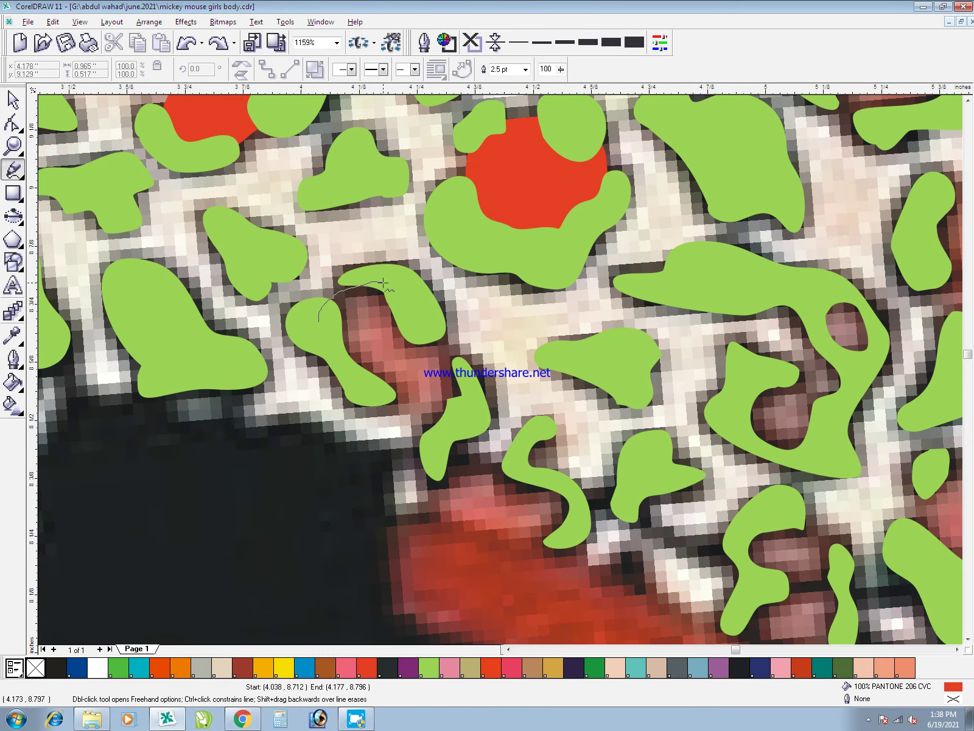
pyautogui.moveTo(378, 399); pyautogui.dragTo(318, 321)
pyautogui.press('space')
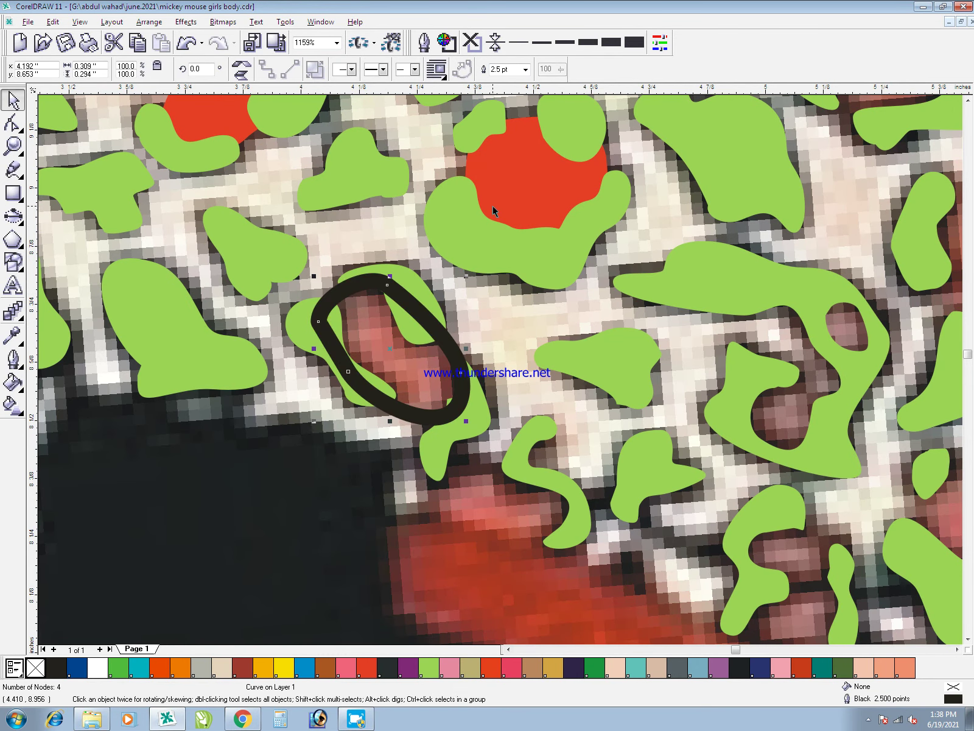
pyautogui.keyDown('shift'); pyautogui.click(509, 187); pyautogui.keyUp('shift')
pyautogui.hotkey('ctrl', 'l')
# - Trace the pink areas inside the large curled green patch, combine the outline with the red shapes, and adjust its upper edge node
pyautogui.press('space')
pyautogui.moveTo(749, 372); pyautogui.dragTo(802, 350)
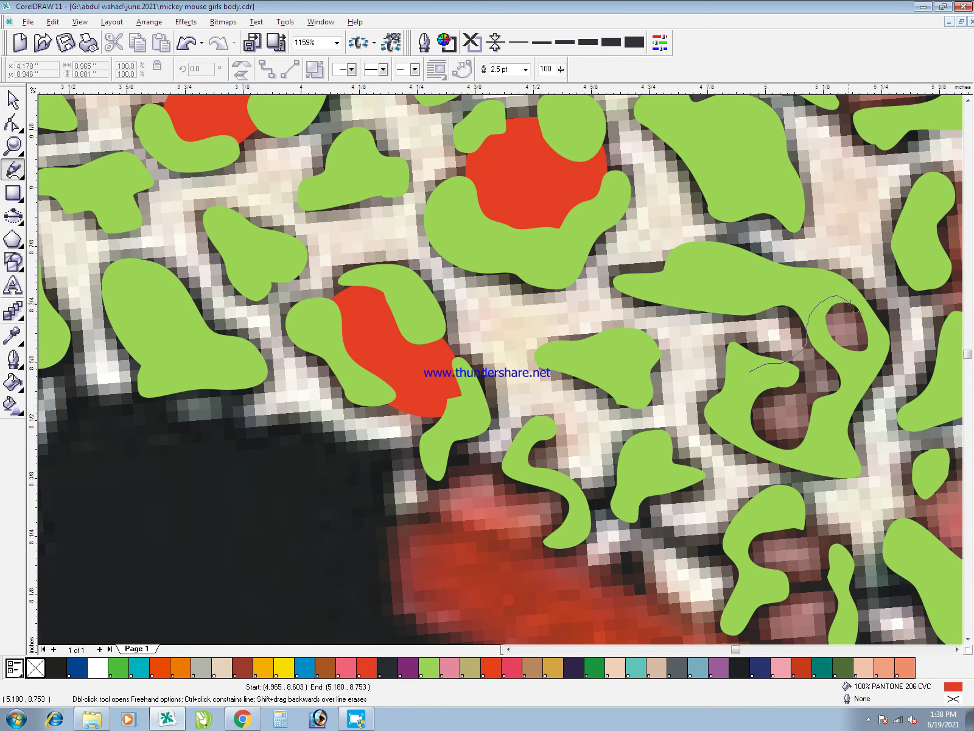
pyautogui.moveTo(845, 406)
pyautogui.mouseDown()
pyautogui.moveTo(758, 451)
pyautogui.moveTo(748, 372)
pyautogui.mouseUp()
pyautogui.press('space')
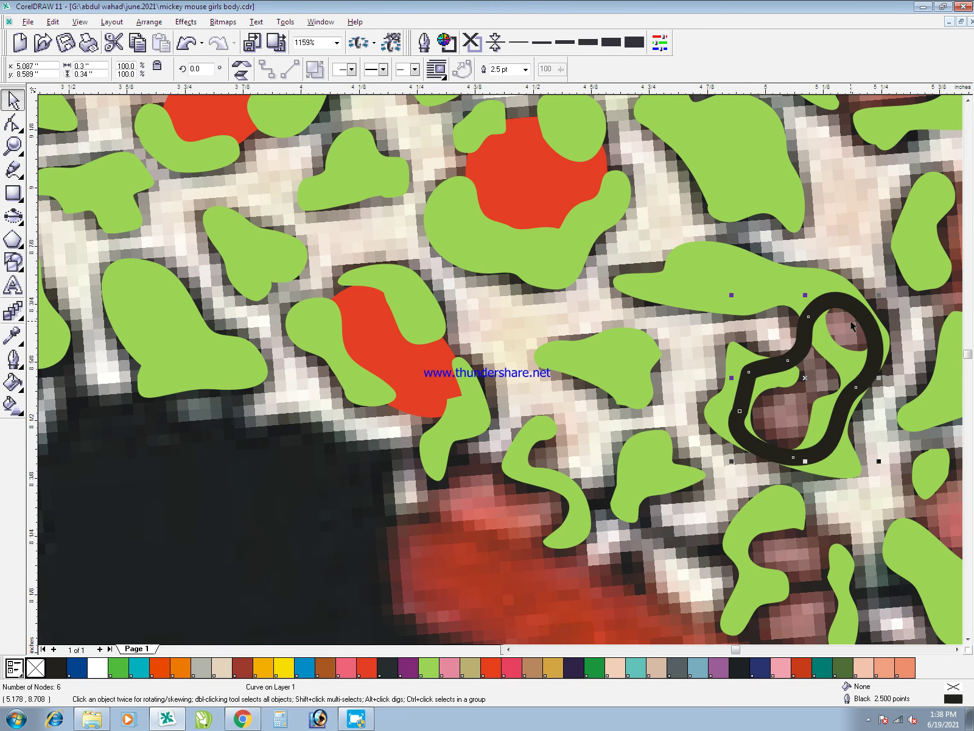
pyautogui.keyDown('shift'); pyautogui.click(530, 207); pyautogui.keyUp('shift')
pyautogui.hotkey('ctrl', 'l')
pyautogui.press('F10')
pyautogui.click(855, 309)
pyautogui.moveTo(856, 309); pyautogui.dragTo(857, 302)
pyautogui.press('space')
# - Trace the pink spot between the two upright green patches at the skirt's lower edge and combine it with the red shapes
pyautogui.press('F3')
pyautogui.press('F2')
pyautogui.moveTo(563, 530); pyautogui.dragTo(439, 367)
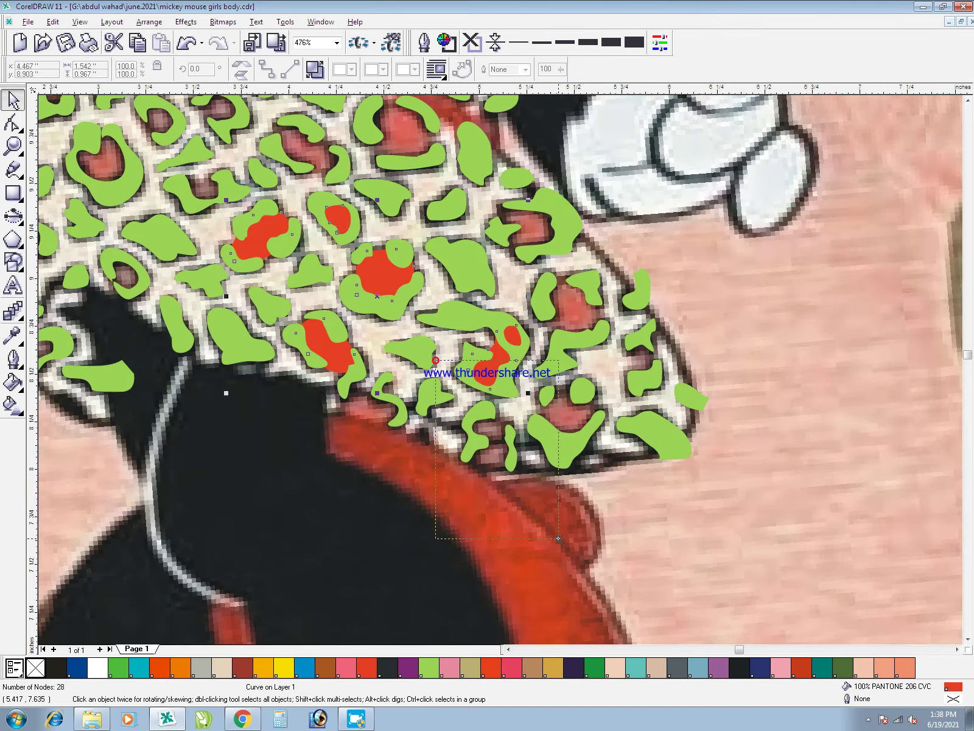
pyautogui.press('space')
pyautogui.press('F5')
pyautogui.moveTo(463, 256)
pyautogui.mouseDown()
pyautogui.moveTo(516, 280)
pyautogui.moveTo(539, 311)
pyautogui.mouseUp()
pyautogui.moveTo(514, 432)
pyautogui.mouseDown()
pyautogui.moveTo(435, 418)
pyautogui.moveTo(421, 366)
pyautogui.mouseUp()
pyautogui.moveTo(422, 280); pyautogui.dragTo(462, 256)
# - Trace the pink spot above the V-shaped green patch near the skirt's lower right edge and combine it with the red shapes
pyautogui.moveTo(658, 303)
pyautogui.mouseDown()
pyautogui.moveTo(645, 204)
pyautogui.moveTo(795, 211)
pyautogui.moveTo(711, 339)
pyautogui.moveTo(658, 303)
pyautogui.mouseUp()
pyautogui.press('space')
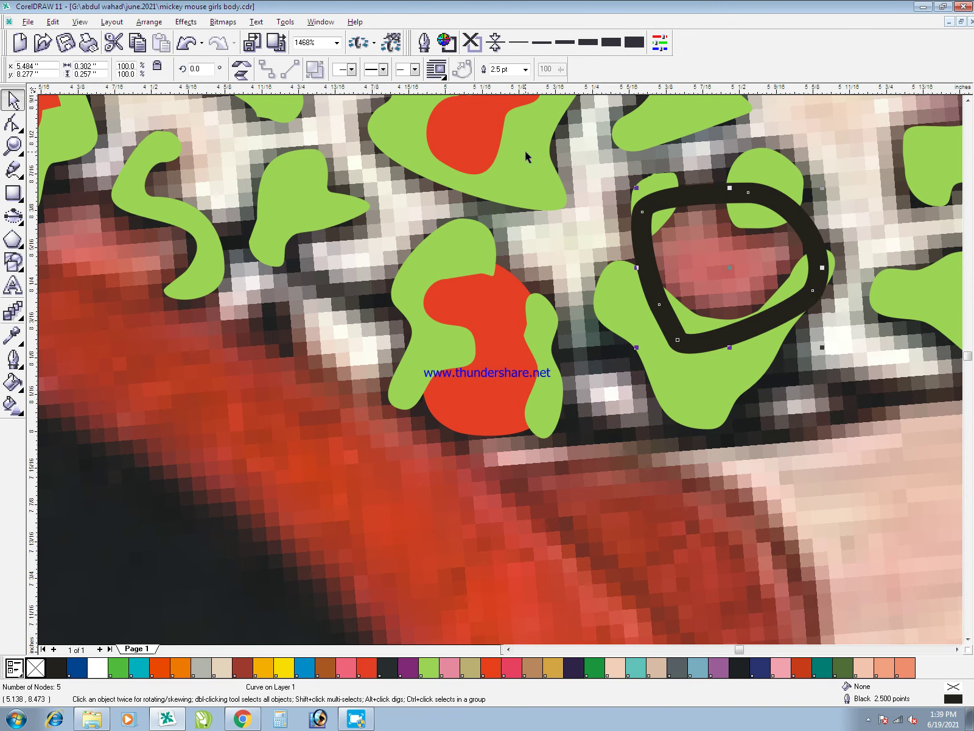
pyautogui.keyDown('shift'); pyautogui.click(496, 141); pyautogui.keyUp('shift')
pyautogui.hotkey('ctrl', 'l')
# - Trace the large pink spot enclosed by three green patches above the V-shaped one and combine it with the red shapes
pyautogui.press('F3')
pyautogui.press('F2')
pyautogui.moveTo(500, 248); pyautogui.dragTo(626, 406)
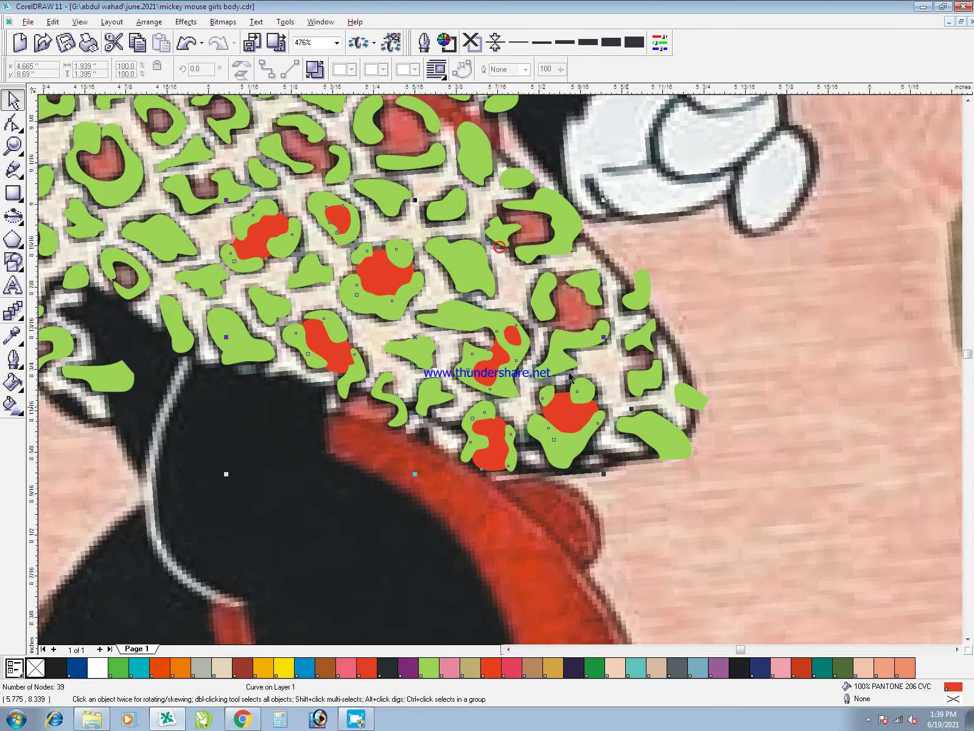
pyautogui.press('F5')
pyautogui.moveTo(485, 399)
pyautogui.mouseDown()
pyautogui.moveTo(423, 248)
pyautogui.moveTo(551, 201)
pyautogui.moveTo(633, 356)
pyautogui.moveTo(485, 400)
pyautogui.mouseUp()
pyautogui.press('space')
pyautogui.hotkey('ctrl', 'l')
# - Trace the small dark pink spot between the two green patches near the skirt's right outline and combine it with the red shapes
pyautogui.press('F5')
pyautogui.moveTo(756, 537)
pyautogui.mouseDown()
pyautogui.moveTo(769, 420)
pyautogui.moveTo(805, 536)
pyautogui.moveTo(756, 536)
pyautogui.mouseUp()
pyautogui.press('space')
pyautogui.keyDown('shift'); pyautogui.click(525, 312); pyautogui.keyUp('shift')
pyautogui.press('F3')
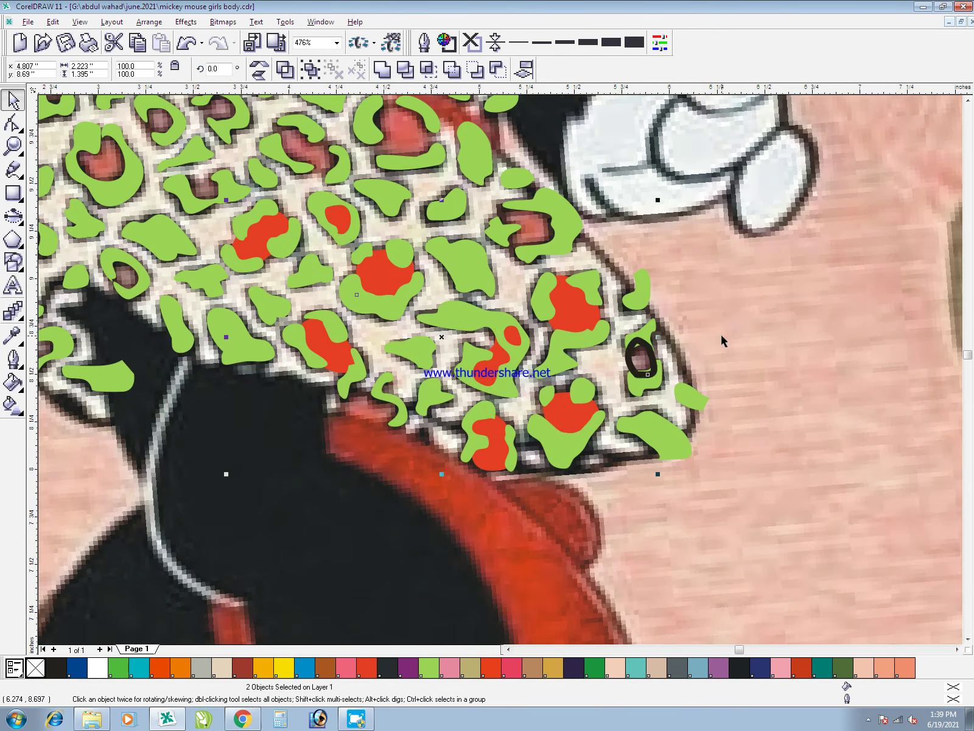
pyautogui.hotkey('ctrl', 'l')
pyautogui.press('Escape')
# - Trace the pink spot inside the C-shaped green patch below the gloved hand on the right and combine it with the red shapes
pyautogui.press('F2')
pyautogui.moveTo(466, 154); pyautogui.dragTo(557, 310)
pyautogui.press('F5')
pyautogui.moveTo(539, 433)
pyautogui.mouseDown()
pyautogui.moveTo(447, 316)
pyautogui.moveTo(615, 274)
pyautogui.moveTo(638, 404)
pyautogui.moveTo(539, 433)
pyautogui.mouseUp()
pyautogui.press('space')
pyautogui.keyDown('shift'); pyautogui.click(663, 580); pyautogui.keyUp('shift')
pyautogui.hotkey('ctrl', 'l')
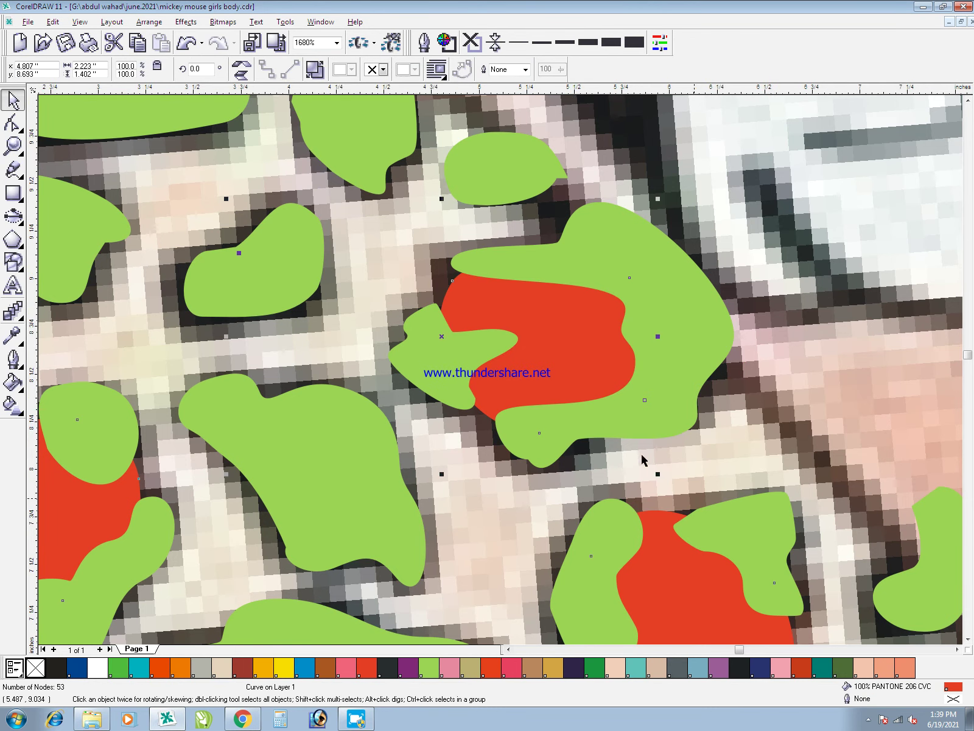
# - Trace the pink centre of the ring-shaped green patch beside the black area on the skirt's left half and combine it with the red shapes
pyautogui.press('F3')
pyautogui.press('F2')
pyautogui.moveTo(431, 466); pyautogui.dragTo(2, 3)
pyautogui.press('Escape')
pyautogui.press('F5')
pyautogui.press('space')
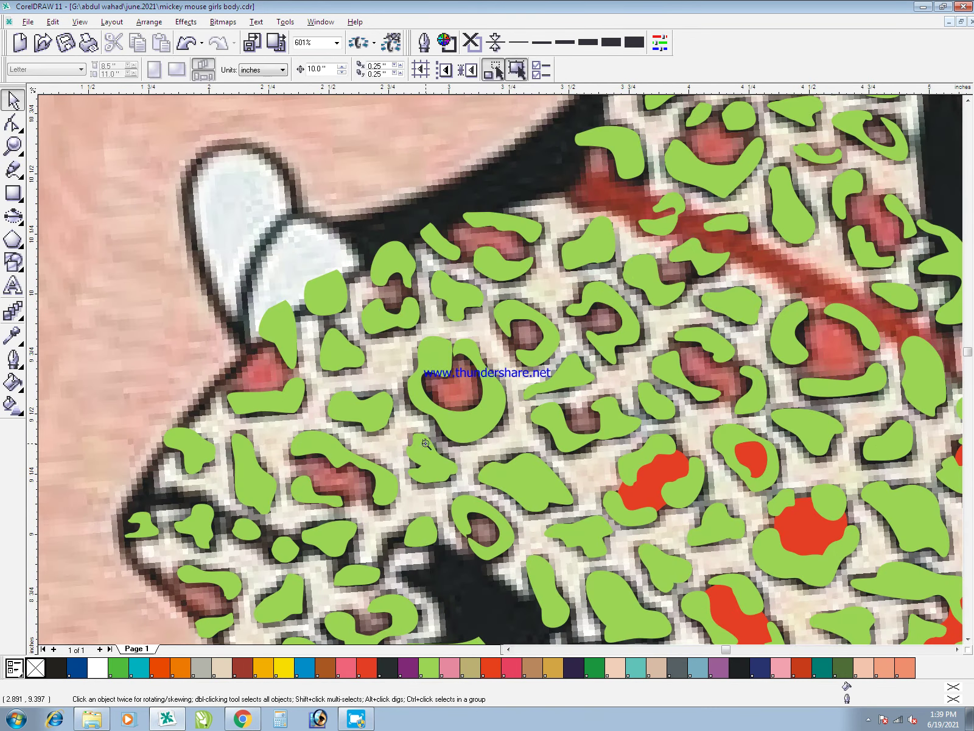
pyautogui.press('F2')
pyautogui.moveTo(414, 454); pyautogui.dragTo(561, 651)
pyautogui.press('F5')
pyautogui.moveTo(473, 340)
pyautogui.mouseDown()
pyautogui.moveTo(459, 330)
pyautogui.moveTo(507, 260)
pyautogui.mouseUp()
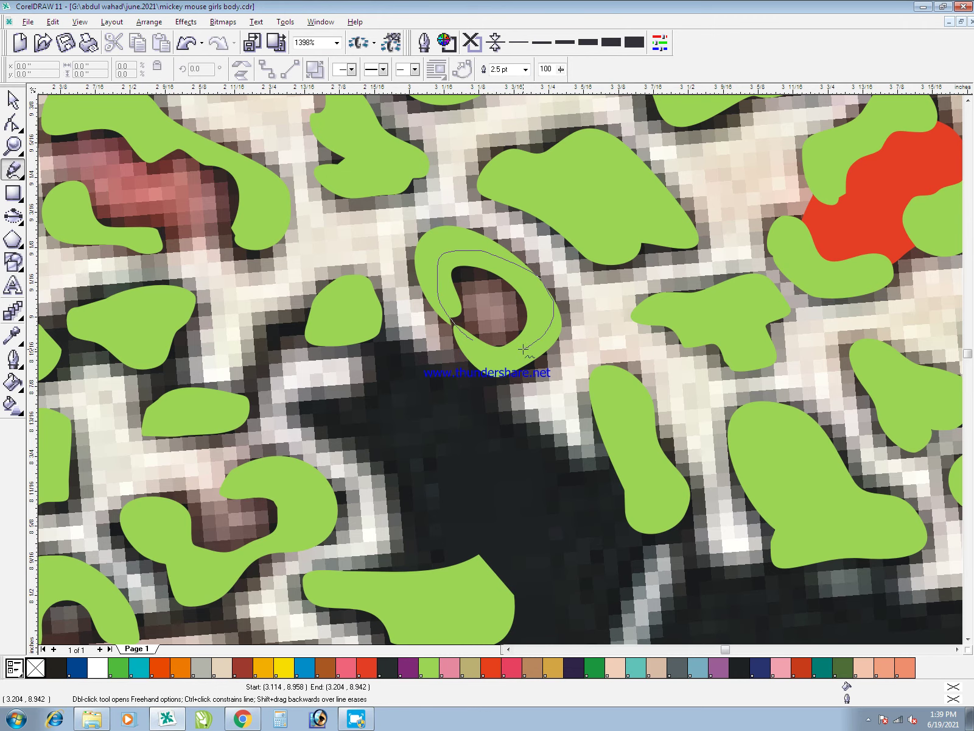
pyautogui.moveTo(524, 348); pyautogui.dragTo(481, 346)
pyautogui.press('space')
pyautogui.moveTo(555, 306); pyautogui.dragTo(538, 312)
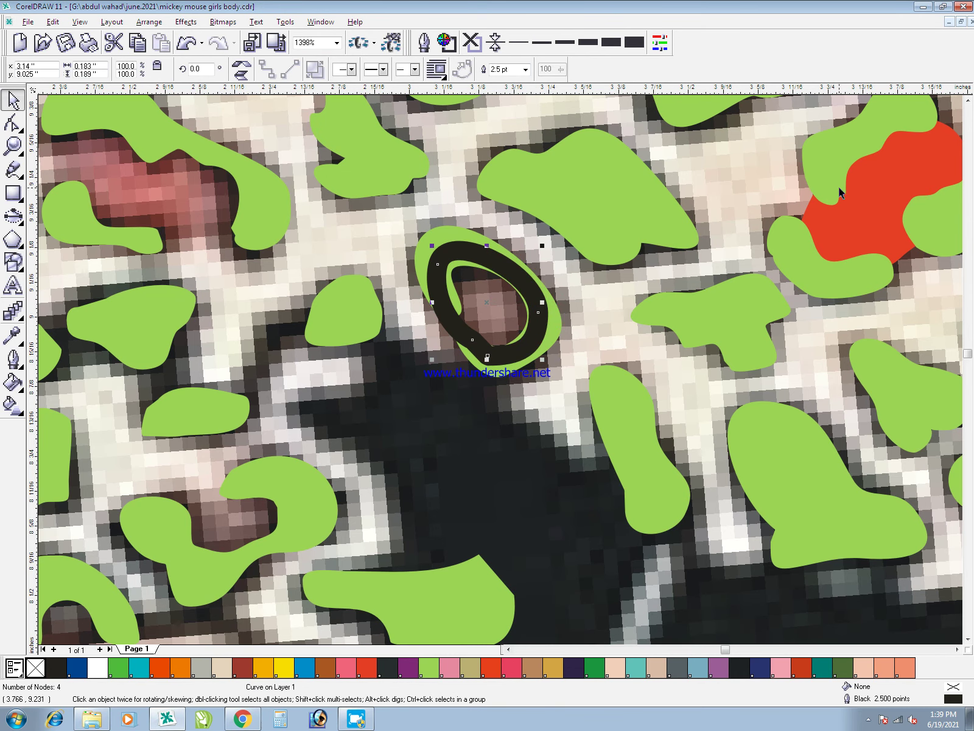
pyautogui.keyDown('shift'); pyautogui.click(865, 198); pyautogui.keyUp('shift')
pyautogui.hotkey('ctrl', 'l')
# - Trace the elongated pink spot between the green patches on the skirt's left part and combine it with the red shapes
pyautogui.press('F3')
pyautogui.press('F2')
pyautogui.moveTo(144, 283)
pyautogui.mouseDown()
pyautogui.moveTo(259, 357)
pyautogui.moveTo(520, 675)
pyautogui.mouseUp()
pyautogui.press('F5')
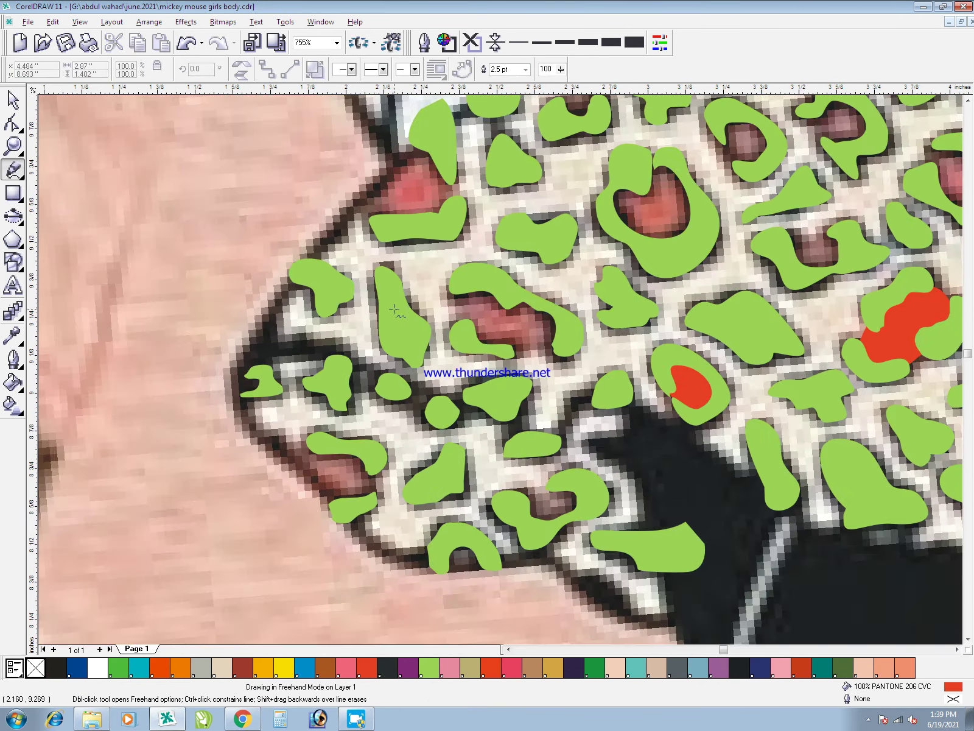
pyautogui.moveTo(463, 330); pyautogui.dragTo(459, 296)
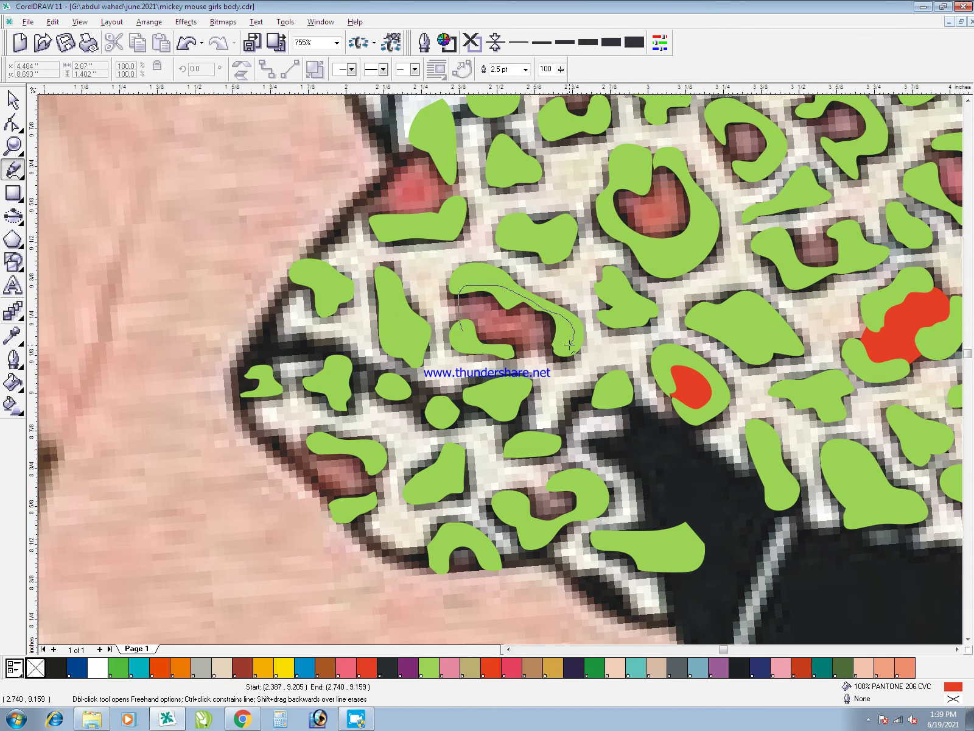
pyautogui.moveTo(477, 345); pyautogui.dragTo(463, 331)
pyautogui.press('space')
pyautogui.keyDown('shift'); pyautogui.click(693, 386); pyautogui.keyUp('shift')
pyautogui.hotkey('ctrl', 'l')
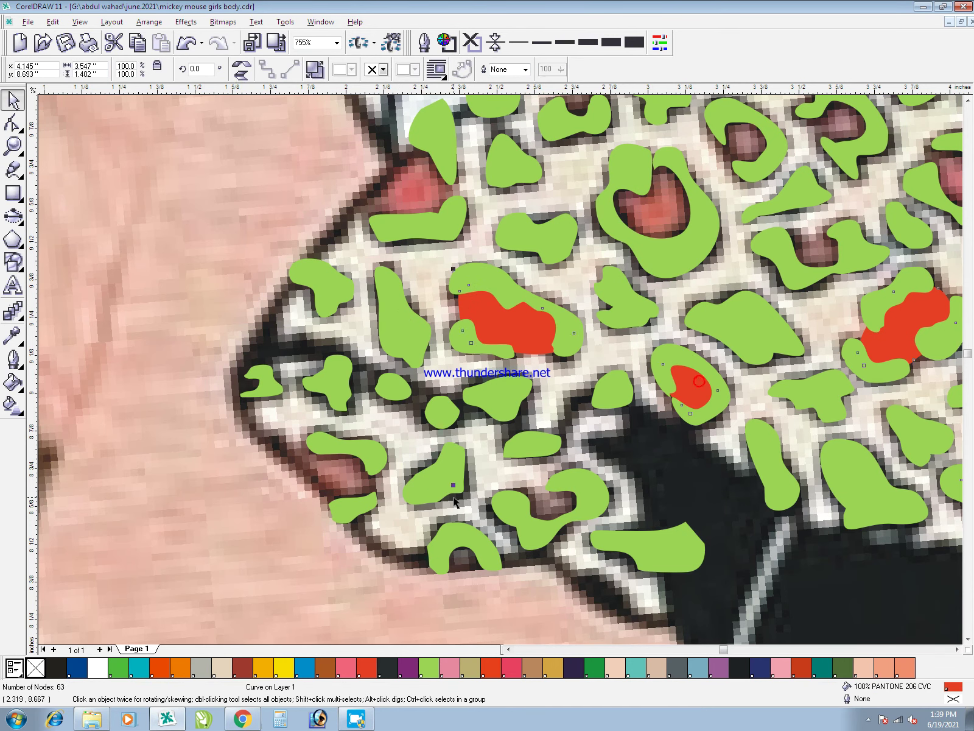
# - Trace the pink spot in the hook-shaped green patch near the skirt's lower left edge and combine it with the red shapes
pyautogui.press('space')
pyautogui.moveTo(514, 504); pyautogui.dragTo(588, 495)
pyautogui.moveTo(526, 527); pyautogui.dragTo(514, 504)
pyautogui.press('space')
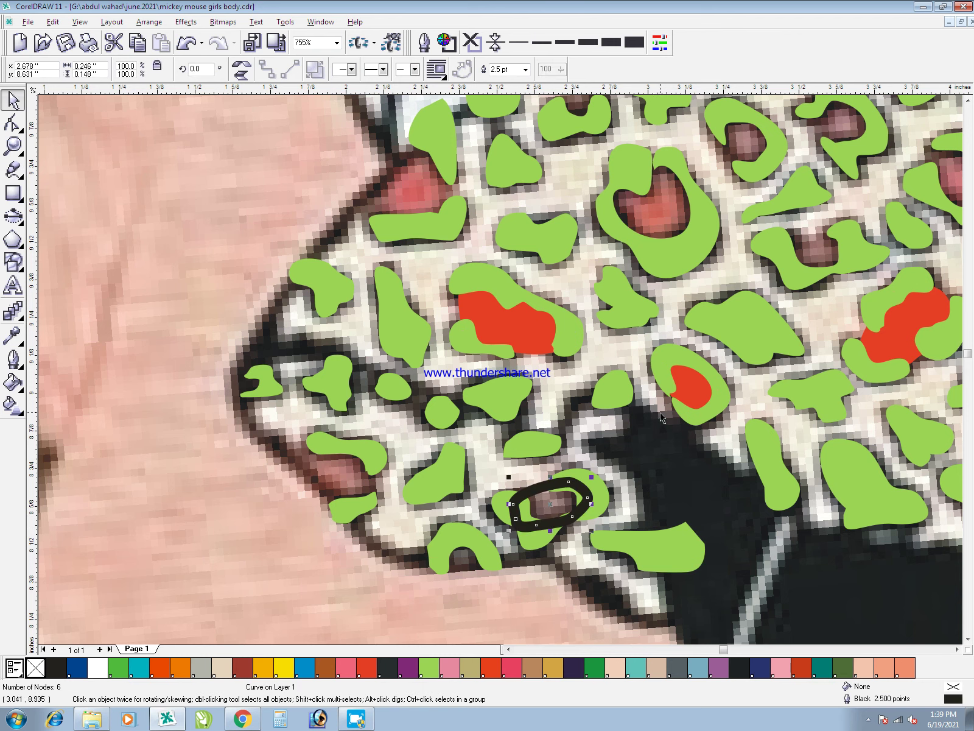
pyautogui.keyDown('shift'); pyautogui.click(695, 386); pyautogui.keyUp('shift')
pyautogui.hotkey('ctrl', 'l')
# - Trace the pink spot on the skirt's lower left outline and combine it with the red shapes
pyautogui.press('space')
pyautogui.moveTo(283, 464); pyautogui.dragTo(289, 452)
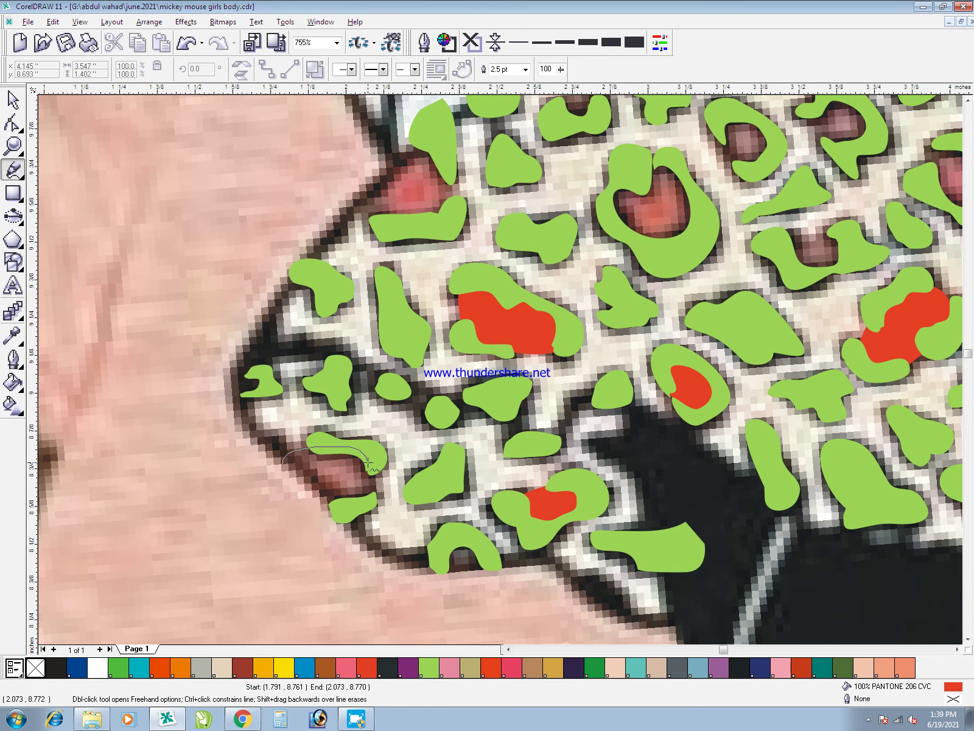
pyautogui.moveTo(351, 502); pyautogui.dragTo(282, 464)
pyautogui.press('space')
pyautogui.keyDown('shift'); pyautogui.click(540, 500); pyautogui.keyUp('shift')
pyautogui.hotkey('ctrl', 'l')
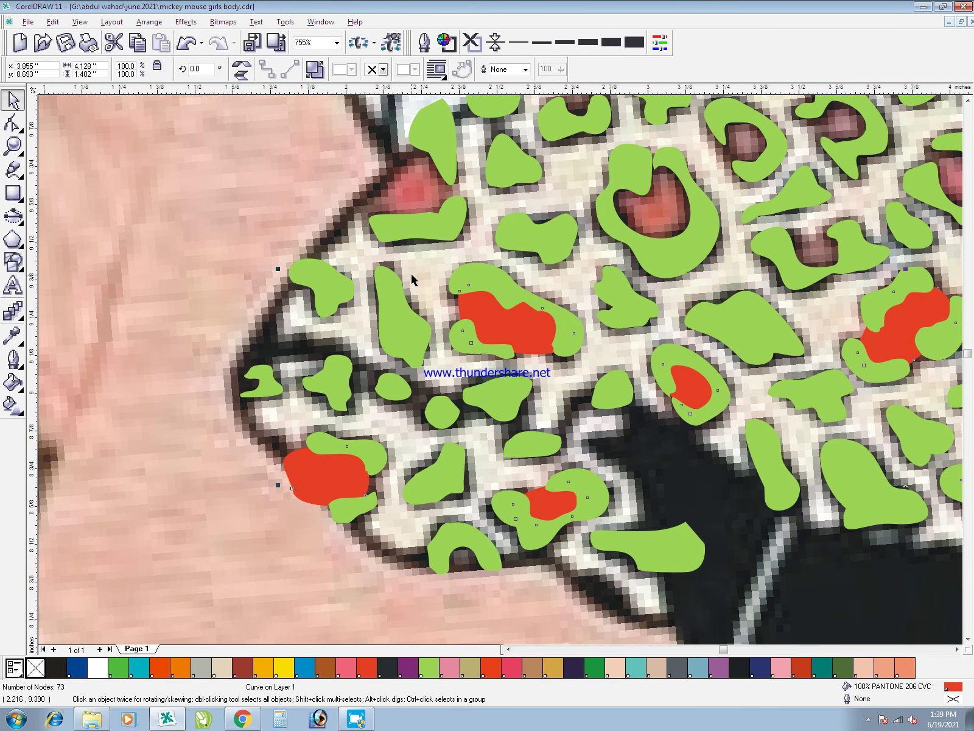
# - Trace the pink spot on the skirt's left outline just below the white glove and combine it with the red shapes
pyautogui.press('F5')
pyautogui.scroll(2, 375, 274)
pyautogui.moveTo(490, 313)
pyautogui.mouseDown()
pyautogui.moveTo(497, 368)
pyautogui.moveTo(448, 441)
pyautogui.moveTo(347, 338)
pyautogui.moveTo(489, 314)
pyautogui.mouseUp()
pyautogui.press('space')
pyautogui.keyDown('shift'); pyautogui.click(559, 611); pyautogui.keyUp('shift')
pyautogui.hotkey('ctrl', 'l')
# - Trace the pink centre of the large ring-shaped green patch on the skirt's left part and combine it with the red shapes
pyautogui.press('F5')
pyautogui.moveTo(800, 363)
pyautogui.mouseDown()
pyautogui.moveTo(851, 353)
pyautogui.moveTo(913, 454)
pyautogui.moveTo(774, 467)
pyautogui.mouseUp()
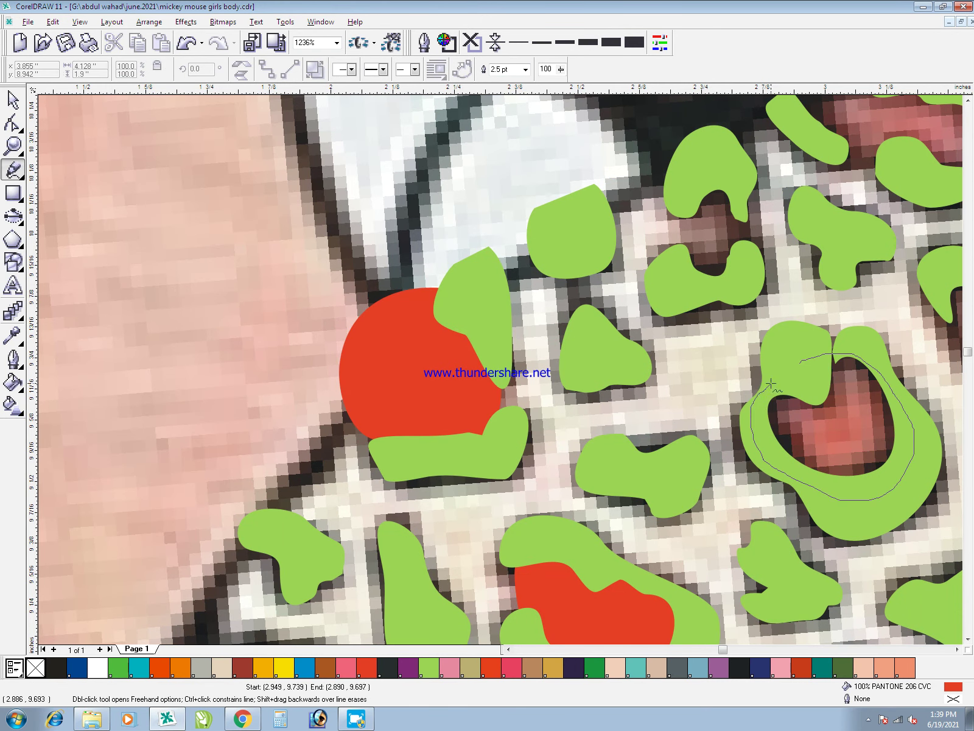
pyautogui.moveTo(764, 389); pyautogui.dragTo(800, 363)
pyautogui.press('space')
pyautogui.keyDown('shift'); pyautogui.click(433, 384); pyautogui.keyUp('shift')
pyautogui.hotkey('ctrl', 'l')
# - Trace the pink spot in the cup-shaped green patch at the middle of the skirt and combine it with the red shapes
pyautogui.press('F3')
pyautogui.press('F3')
pyautogui.press('F2')
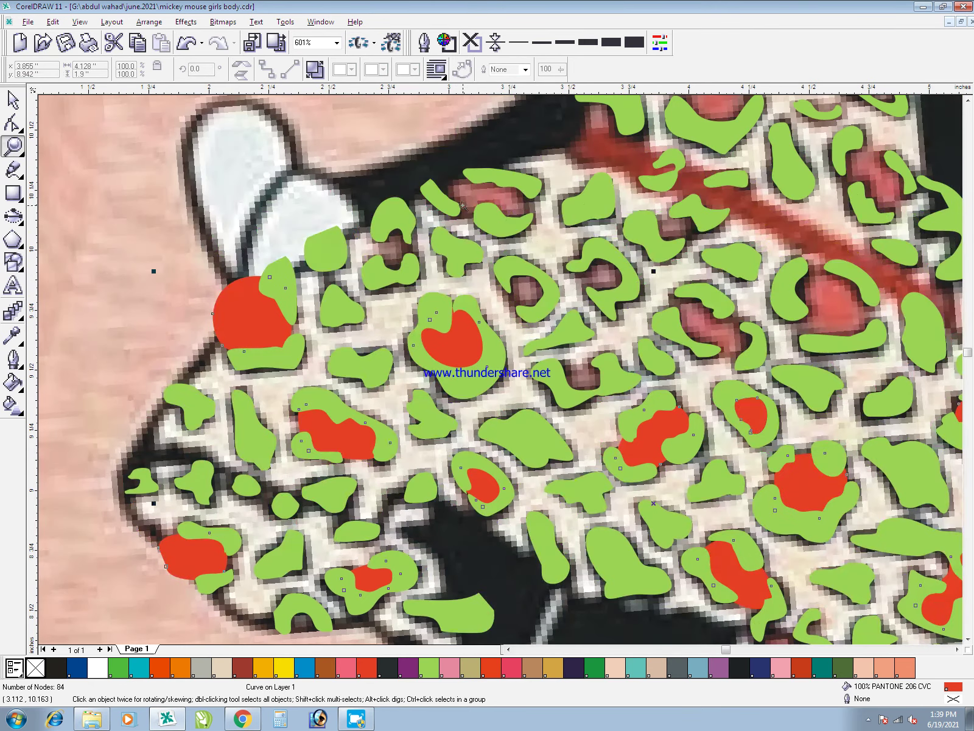
pyautogui.scroll(2, 753, 318)
pyautogui.press('F5')
pyautogui.moveTo(445, 402)
pyautogui.mouseDown()
pyautogui.moveTo(520, 395)
pyautogui.moveTo(445, 401)
pyautogui.mouseUp()
# - Trace the pink spot between the arch-shaped and cup-shaped green patches right of the glove and combine it with the red shapes
pyautogui.moveTo(209, 173); pyautogui.dragTo(226, 214)
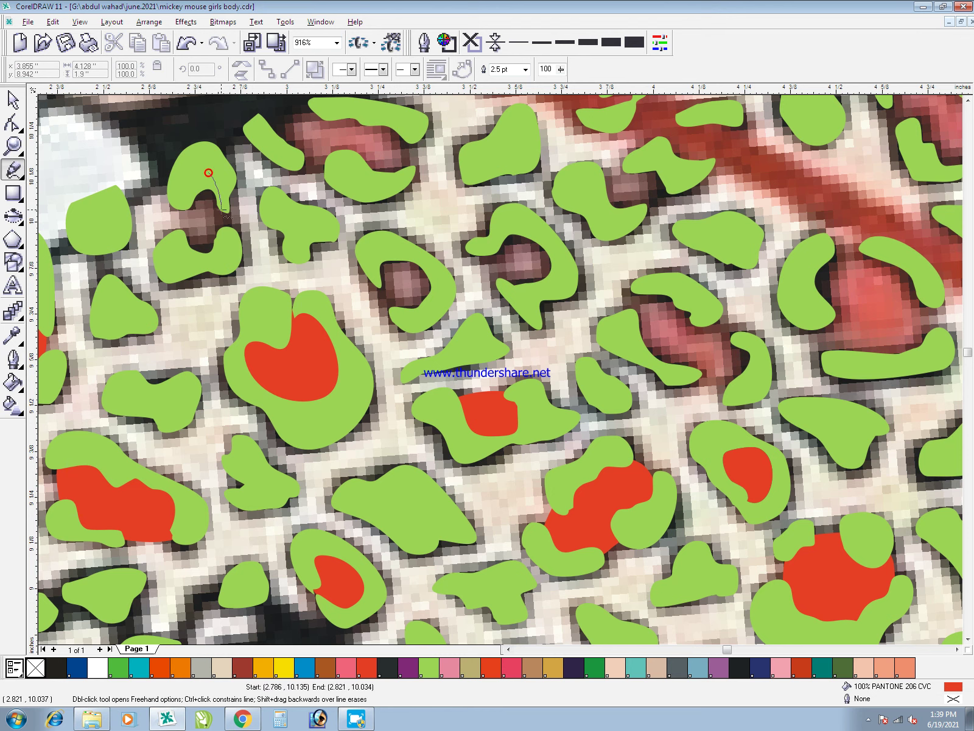
pyautogui.moveTo(182, 253); pyautogui.dragTo(208, 173)
pyautogui.press('space')
pyautogui.keyDown('shift'); pyautogui.click(311, 363); pyautogui.keyUp('shift')
pyautogui.hotkey('ctrl', 'l')
# - Trace the pink centre of the curled green patch just right of the large ring-shaped one and combine it with the red shapes
pyautogui.press('space')
pyautogui.moveTo(396, 315)
pyautogui.mouseDown()
pyautogui.moveTo(374, 283)
pyautogui.moveTo(405, 315)
pyautogui.mouseUp()
pyautogui.press('space')
pyautogui.click(367, 668)
# - Trace the pink centre of the second curled green patch, the one nearer the red belt, and combine it with the red shapes
pyautogui.press('space')
pyautogui.moveTo(494, 268)
pyautogui.mouseDown()
pyautogui.moveTo(514, 303)
pyautogui.moveTo(529, 297)
pyautogui.mouseUp()
pyautogui.press('space')
pyautogui.click(367, 667)
pyautogui.rightClick(35, 667)
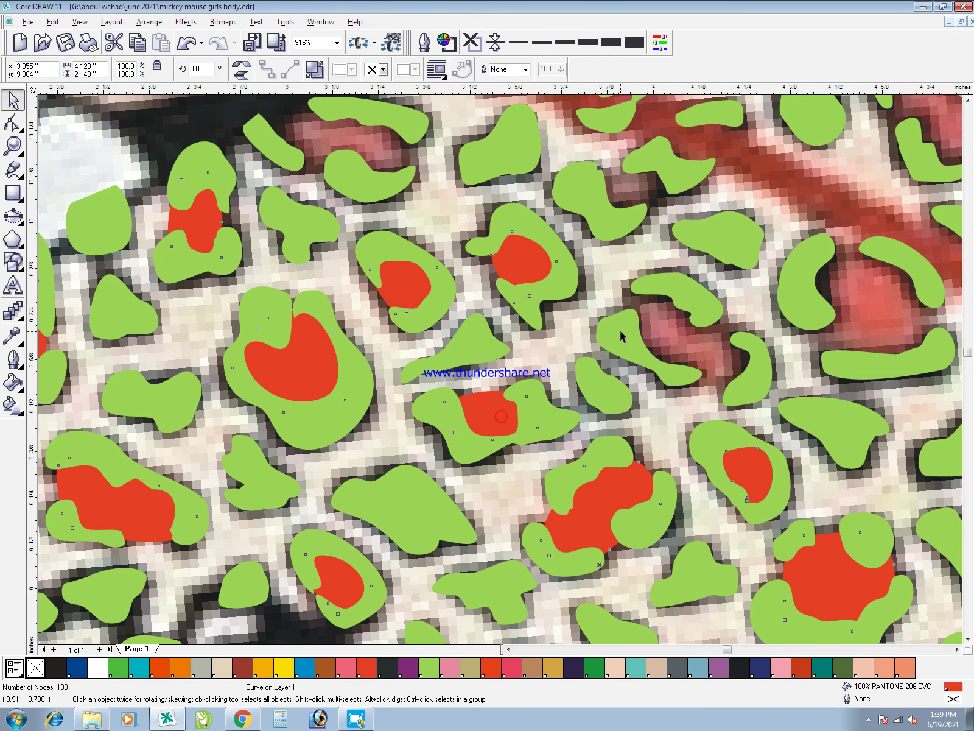
# - Trace the elongated pink spot between three green patches at mid-skirt, combine it with the red shapes, and adjust its lower left edge node
pyautogui.press('space')
pyautogui.moveTo(625, 324); pyautogui.dragTo(651, 286)
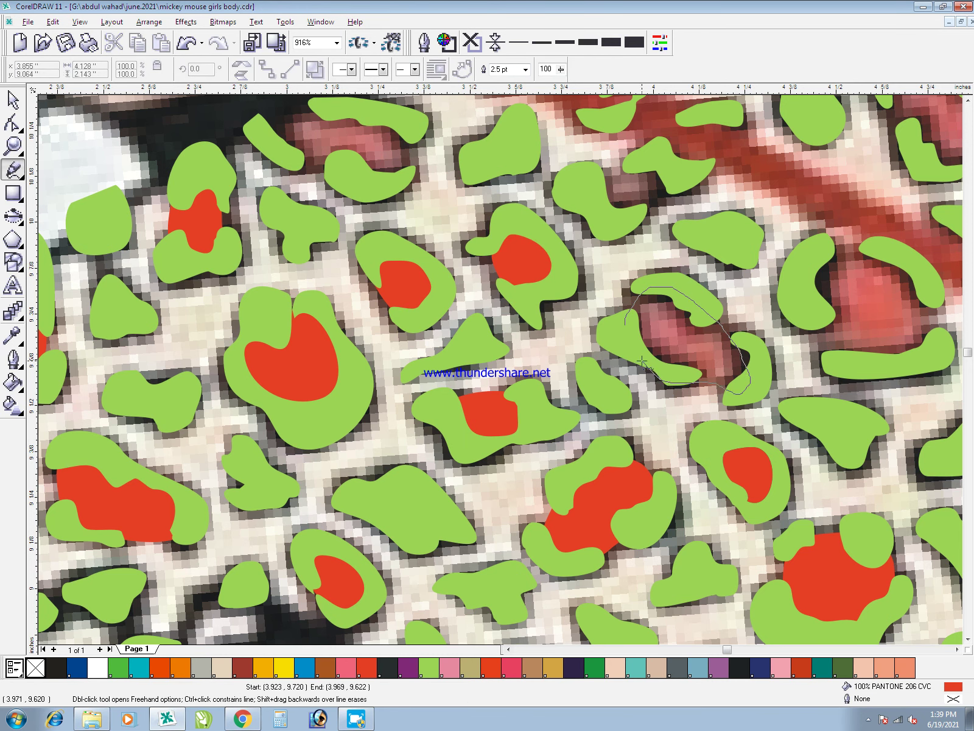
pyautogui.moveTo(642, 362); pyautogui.dragTo(627, 324)
pyautogui.press('space')
pyautogui.click(367, 667)
pyautogui.rightClick(36, 667)
pyautogui.scroll(2, 770, 561)
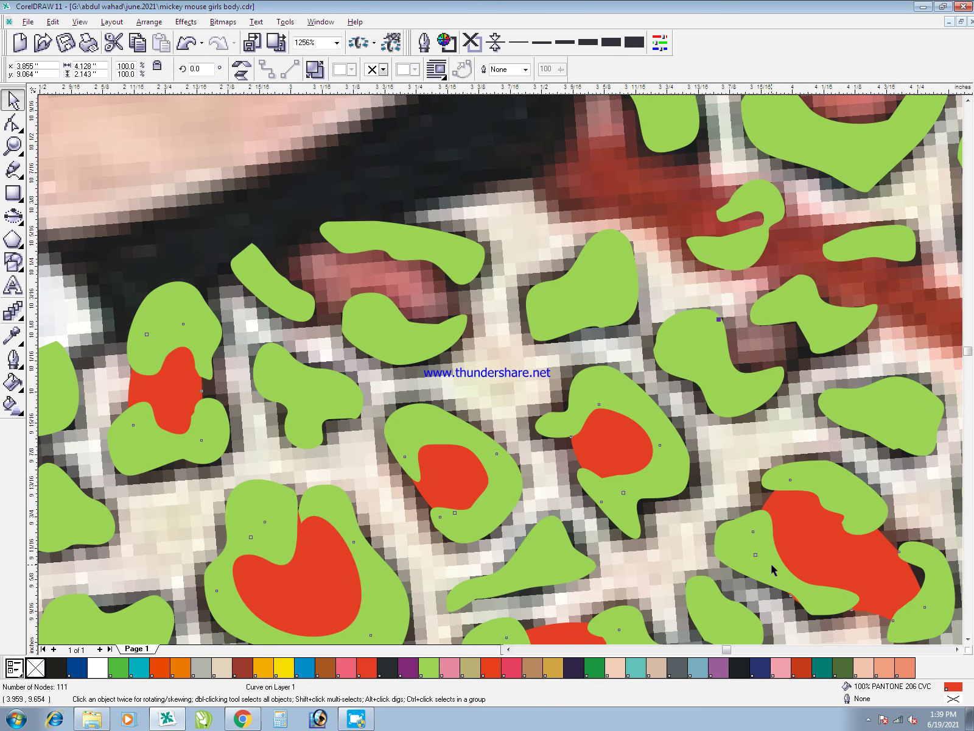
pyautogui.press('F10')
pyautogui.click(794, 586)
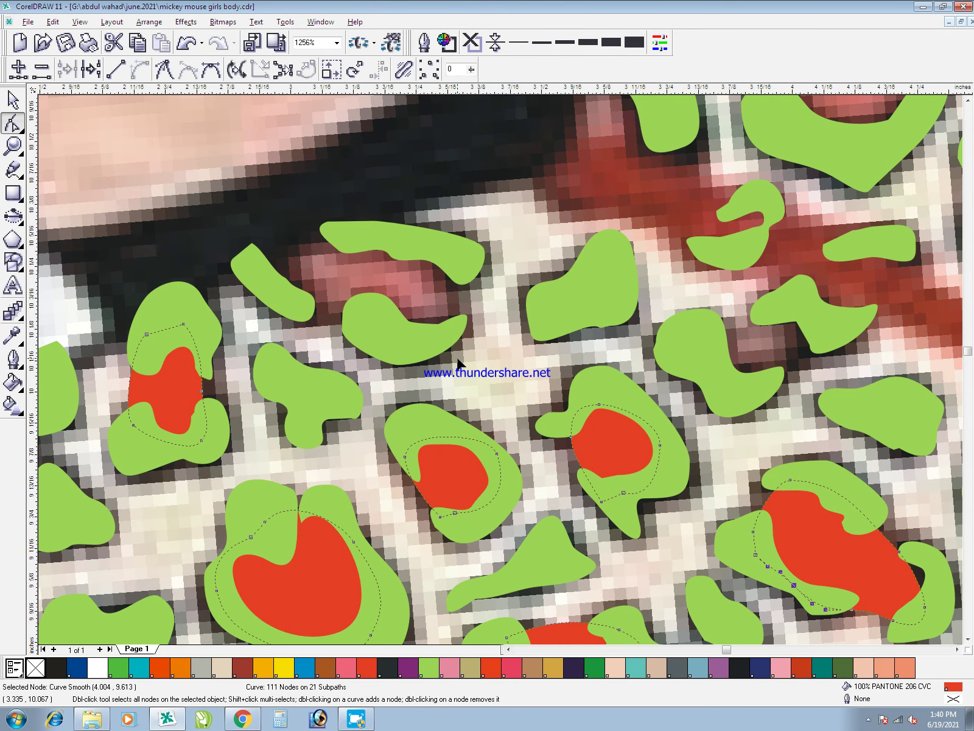
# - Trace the elongated pink spot at the skirt's upper edge below the black area and combine it with the red shapes
pyautogui.press('F5')
pyautogui.moveTo(370, 321); pyautogui.dragTo(271, 279)
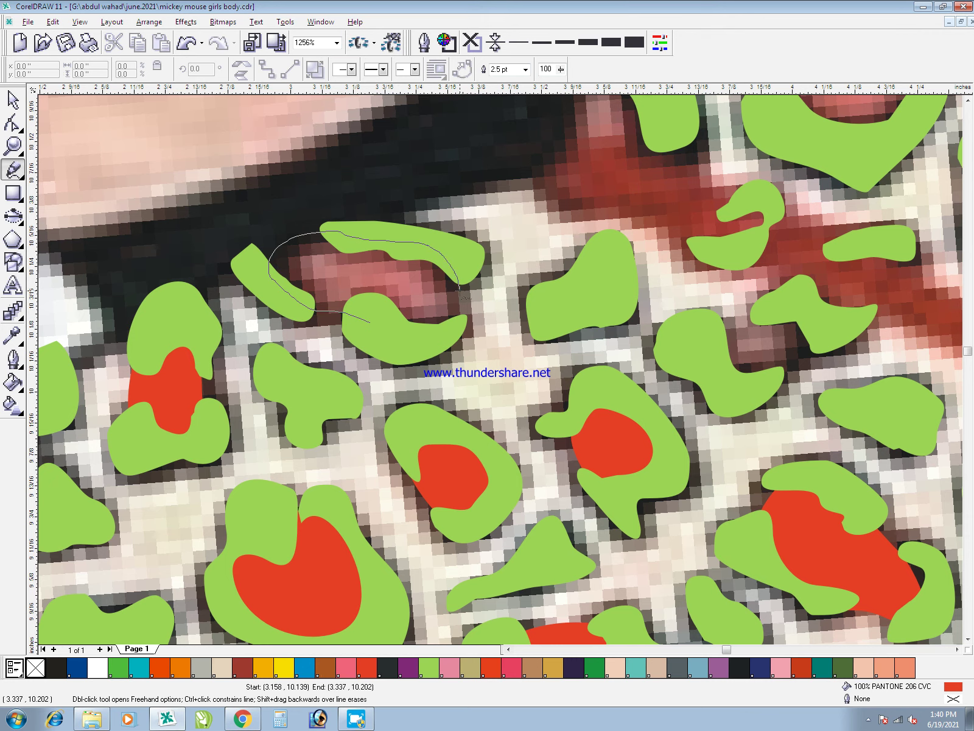
pyautogui.moveTo(460, 291); pyautogui.dragTo(424, 339)
pyautogui.press('space')
pyautogui.press('c')
pyautogui.keyDown('shift'); pyautogui.click(467, 482); pyautogui.keyUp('shift')
pyautogui.hotkey('ctrl', 'l')
# - Trace the large pink spot enclosed by three green patches just below the red belt and combine it with the red shapes
pyautogui.press('F3')
pyautogui.press('F3')
pyautogui.press('F2')
pyautogui.click(876, 368)
pyautogui.press('F5')
pyautogui.moveTo(365, 312); pyautogui.dragTo(330, 202)
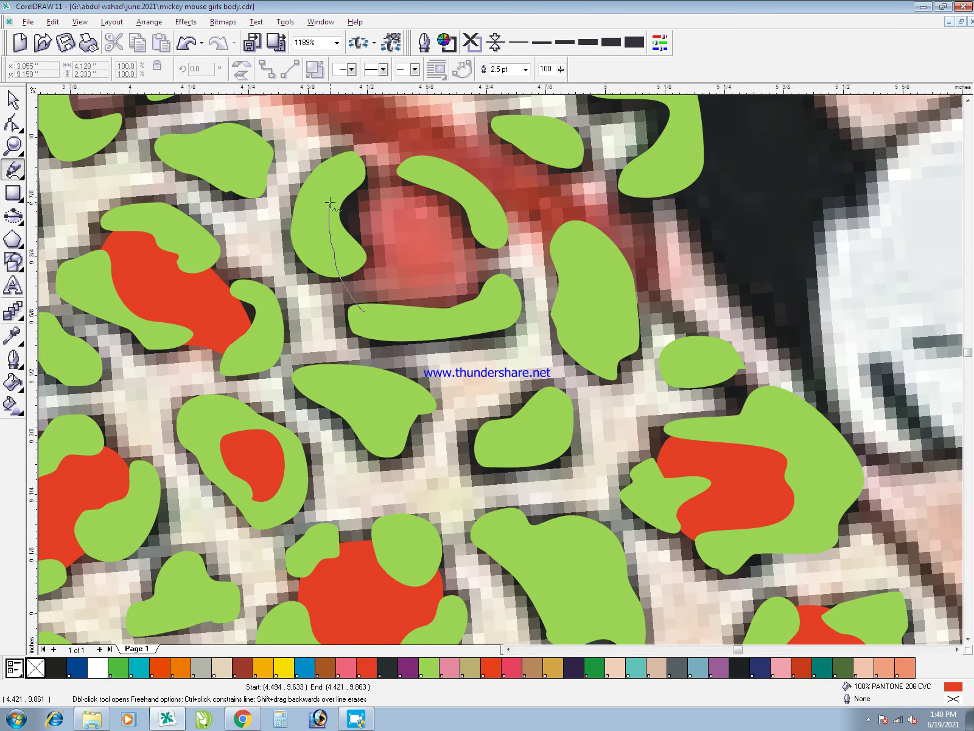
pyautogui.moveTo(431, 183)
pyautogui.mouseDown()
pyautogui.moveTo(510, 287)
pyautogui.moveTo(427, 321)
pyautogui.mouseUp()
pyautogui.press('space')
pyautogui.press('c')
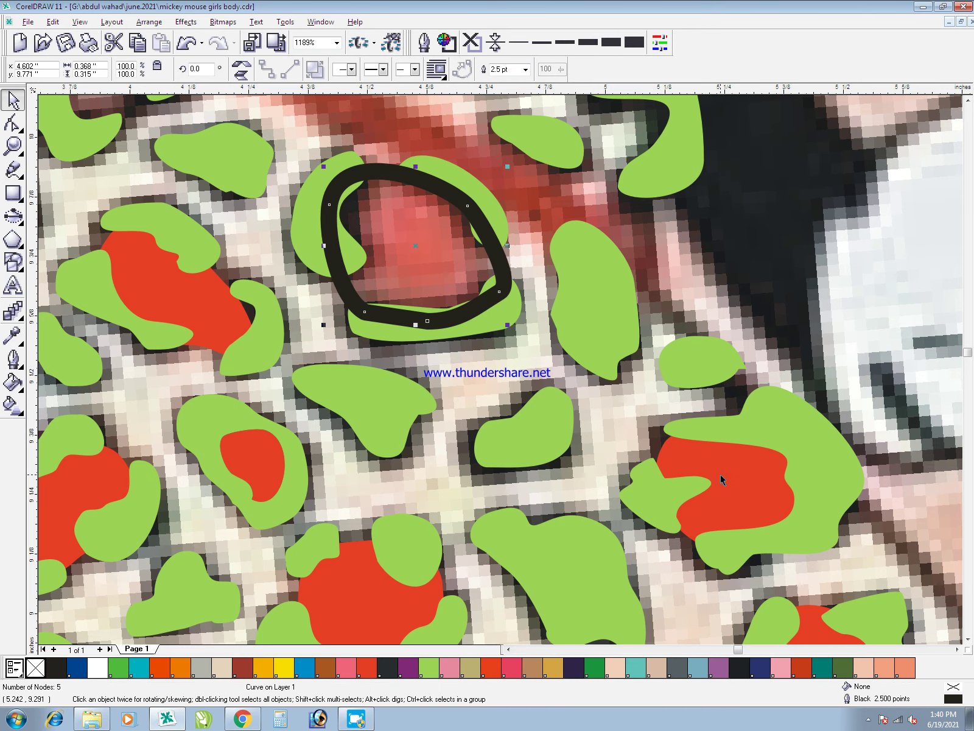
pyautogui.keyDown('shift'); pyautogui.click(724, 478); pyautogui.keyUp('shift')
pyautogui.hotkey('ctrl', 'l')
# - Clear the selection and save the drawing
pyautogui.press('F3')
pyautogui.press('F3')
pyautogui.click(737, 402)
pyautogui.hotkey('ctrl', 's')
# - Trace the elongated pink spot between the green patches at the bodice's lower right, above the red belt
pyautogui.press('F2')
pyautogui.moveTo(228, 118); pyautogui.dragTo(497, 296)
pyautogui.press('F5')
pyautogui.moveTo(633, 440)
pyautogui.mouseDown()
pyautogui.moveTo(613, 399)
pyautogui.moveTo(648, 380)
pyautogui.mouseUp()
pyautogui.moveTo(673, 455); pyautogui.dragTo(633, 440)
pyautogui.press('space')
# - Trace the pink spot above the large V-shaped green patch on the left side of the bodice
pyautogui.press('space')
pyautogui.moveTo(428, 334); pyautogui.dragTo(469, 287)
pyautogui.moveTo(511, 332); pyautogui.dragTo(484, 362)
pyautogui.press('space')
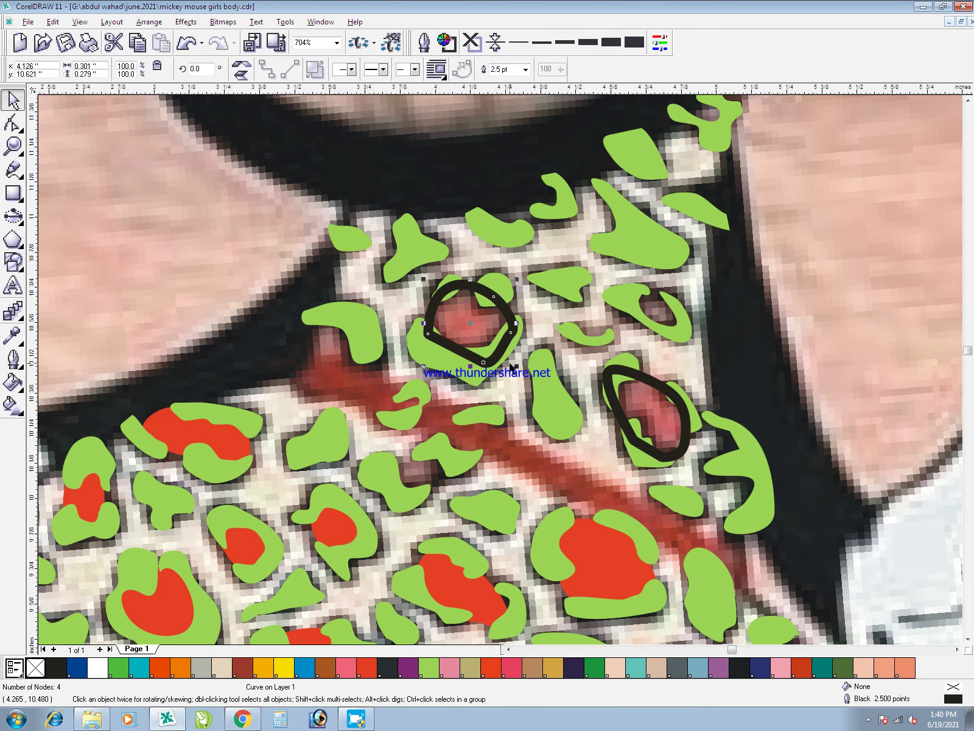
# - Trace the small pink centre of the ring-shaped patch at the bodice's right and combine it with the other two bodice outlines
pyautogui.press('space')
pyautogui.moveTo(660, 294)
pyautogui.mouseDown()
pyautogui.moveTo(686, 317)
pyautogui.moveTo(636, 322)
pyautogui.moveTo(654, 287)
pyautogui.mouseUp()
pyautogui.press('space')
pyautogui.click(467, 327)
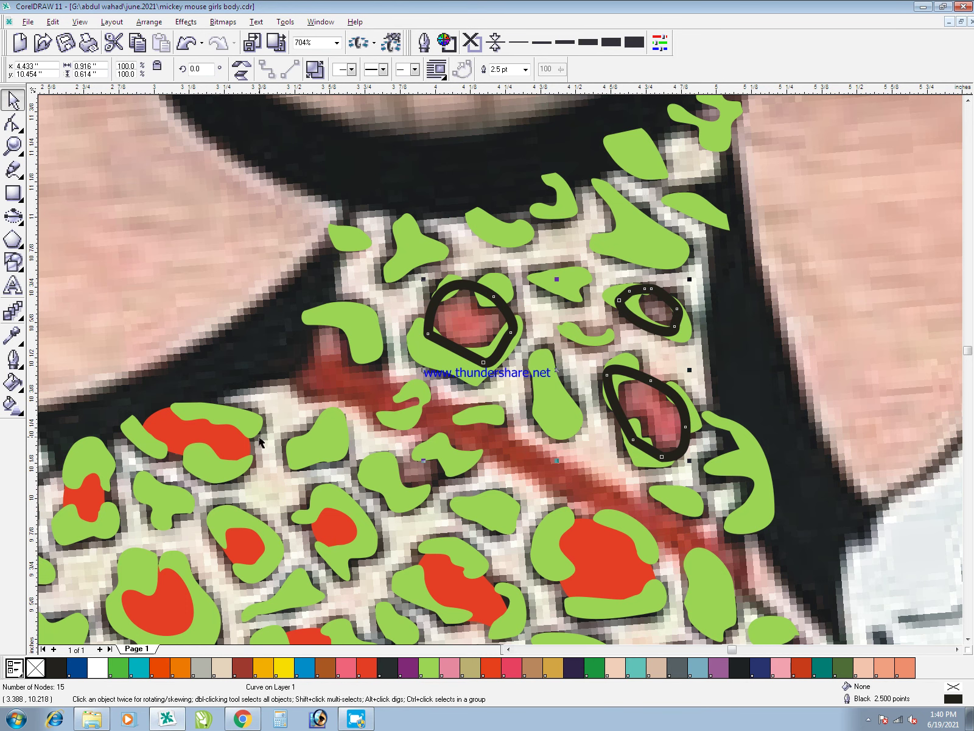
# - Combine the new bodice outlines with the red spot centres, and combine the green patches into one curve filled black
pyautogui.keyDown('shift'); pyautogui.click(242, 445); pyautogui.keyUp('shift')
pyautogui.hotkey('ctrl', 'l')
pyautogui.press('space')
pyautogui.moveTo(360, 336)
pyautogui.mouseDown()
pyautogui.moveTo(337, 372)
pyautogui.moveTo(339, 322)
pyautogui.moveTo(360, 336)
pyautogui.mouseUp()
pyautogui.press('space')
pyautogui.keyDown('shift'); pyautogui.click(473, 326); pyautogui.keyUp('shift')
pyautogui.hotkey('ctrl', 'l')
pyautogui.press('F3')
pyautogui.click(485, 339)
pyautogui.press('Delete')
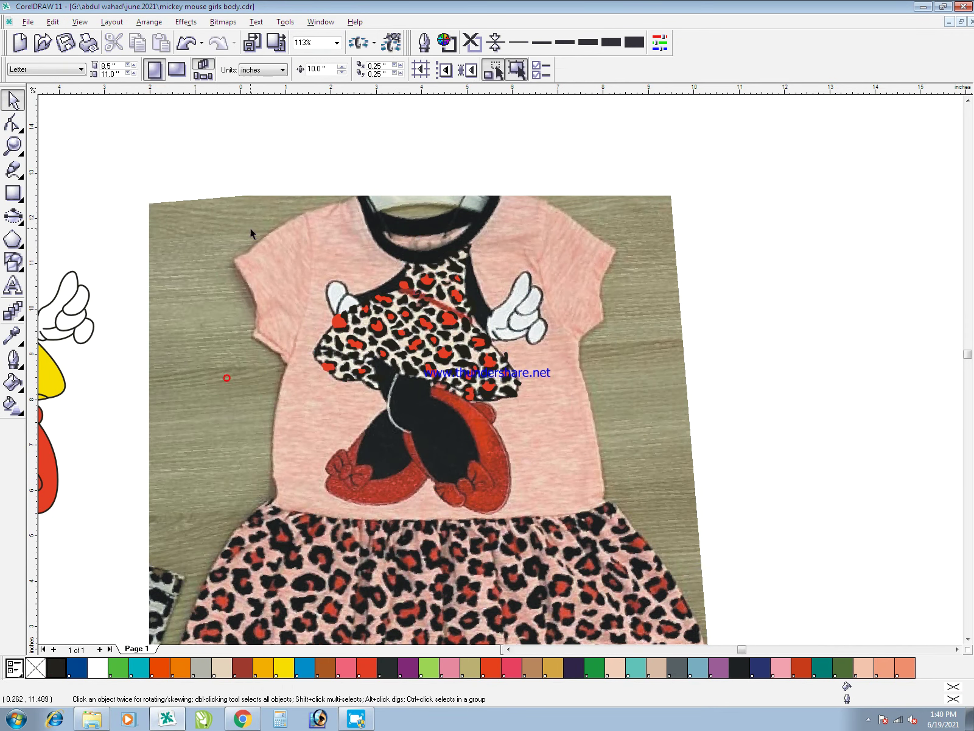
# - Group the black patches with the red spot centres and save the drawing
pyautogui.moveTo(596, 487); pyautogui.dragTo(516, 454)
pyautogui.hotkey('ctrl', 's')
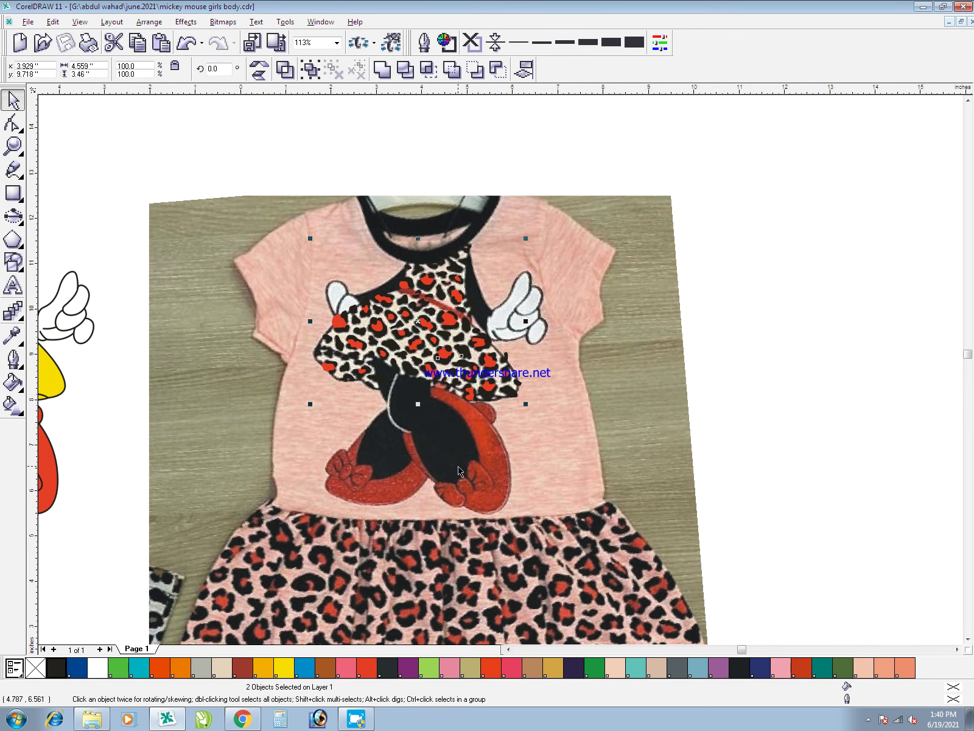
pyautogui.hotkey('ctrl', 'g')
# - Cut the pattern group and PowerClip a slightly offset copy of the yellow dress shape inside the dress
pyautogui.press('F3')
pyautogui.press('F2')
pyautogui.moveTo(217, 255); pyautogui.dragTo(474, 519)
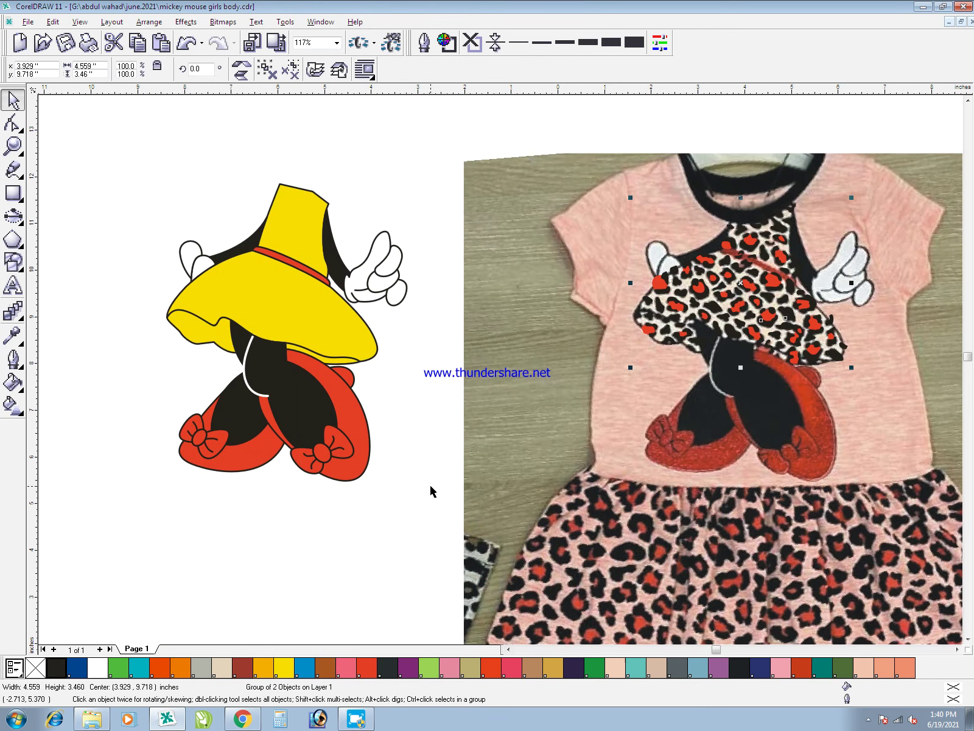
pyautogui.moveTo(304, 212); pyautogui.dragTo(325, 247)
pyautogui.hotkey('ctrl', 'z')
pyautogui.moveTo(296, 199); pyautogui.dragTo(306, 226)
pyautogui.rightClick(306, 225)
pyautogui.hotkey('alt', 'c')
pyautogui.press('w')
pyautogui.press('p')
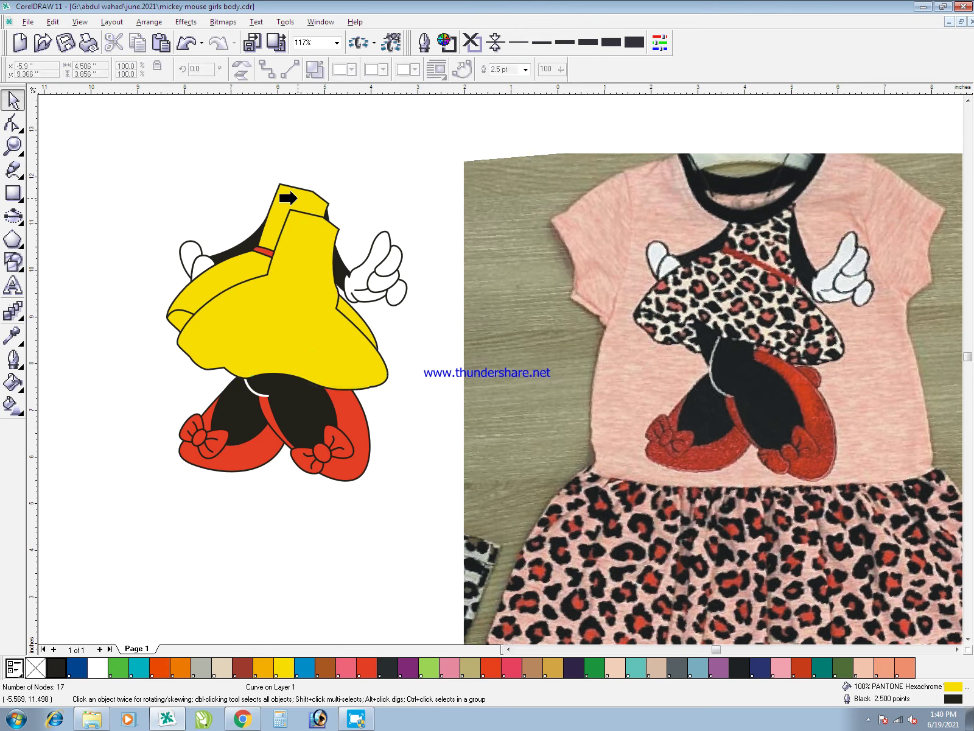
pyautogui.click(297, 199)
# - Replace the dress's PowerClip contents with the leopard pattern group, moved over the dress outline
pyautogui.hotkey('alt', 'c')
pyautogui.press('w')
pyautogui.press('e')
pyautogui.click(296, 226)
pyautogui.press('Delete')
pyautogui.hotkey('ctrl', 'v')
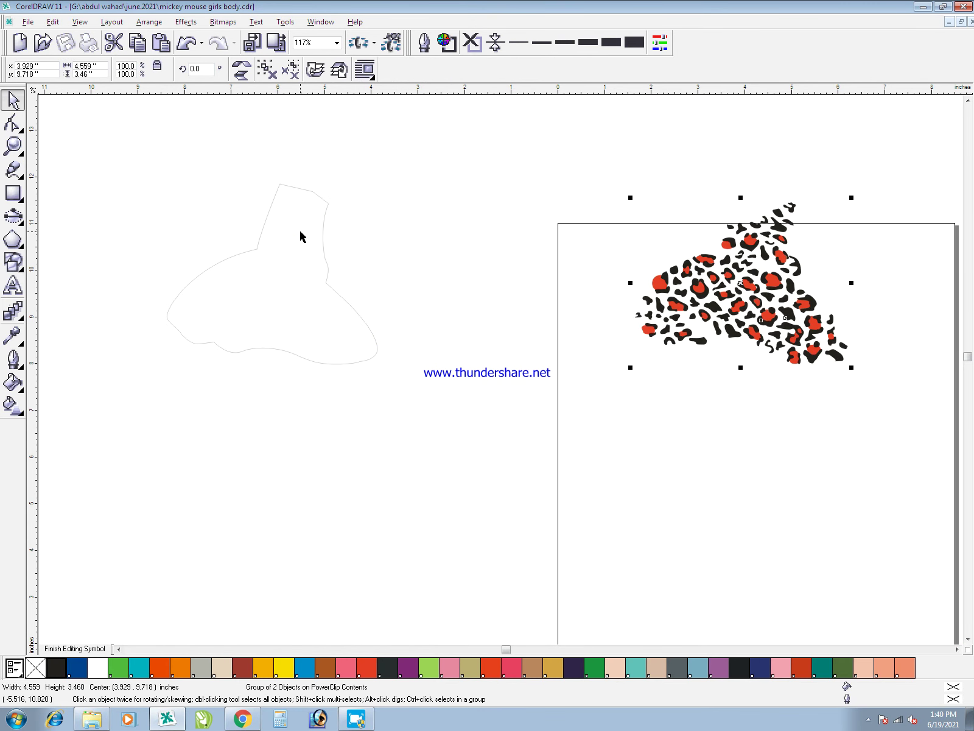
pyautogui.press('Left')
pyautogui.keyDown('ctrl'); pyautogui.click(455, 452); pyautogui.keyUp('ctrl')
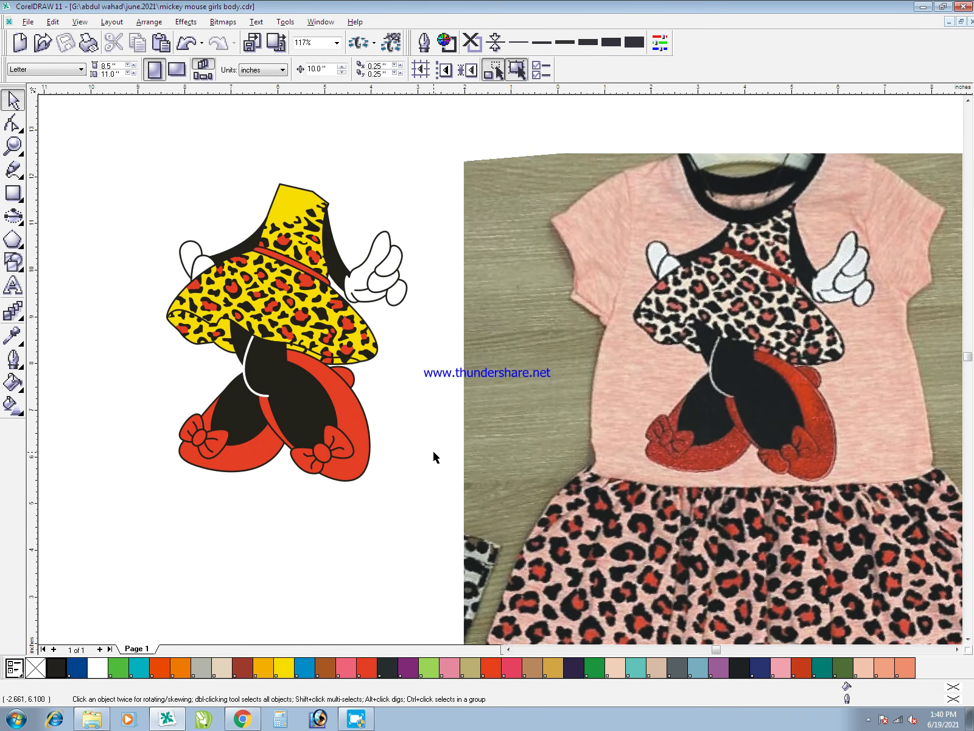
# - Edit the dress's PowerClip contents and place a copy of the leopard pattern above the first to fill the upper bodice
pyautogui.click(285, 210)
pyautogui.press('F2')
pyautogui.moveTo(239, 130); pyautogui.dragTo(450, 461)
pyautogui.keyDown('ctrl'); pyautogui.click(434, 262); pyautogui.keyUp('ctrl')
pyautogui.click(499, 414)
pyautogui.moveTo(499, 413)
pyautogui.mouseDown()
pyautogui.moveTo(373, 176)
pyautogui.moveTo(400, 176)
pyautogui.mouseUp()
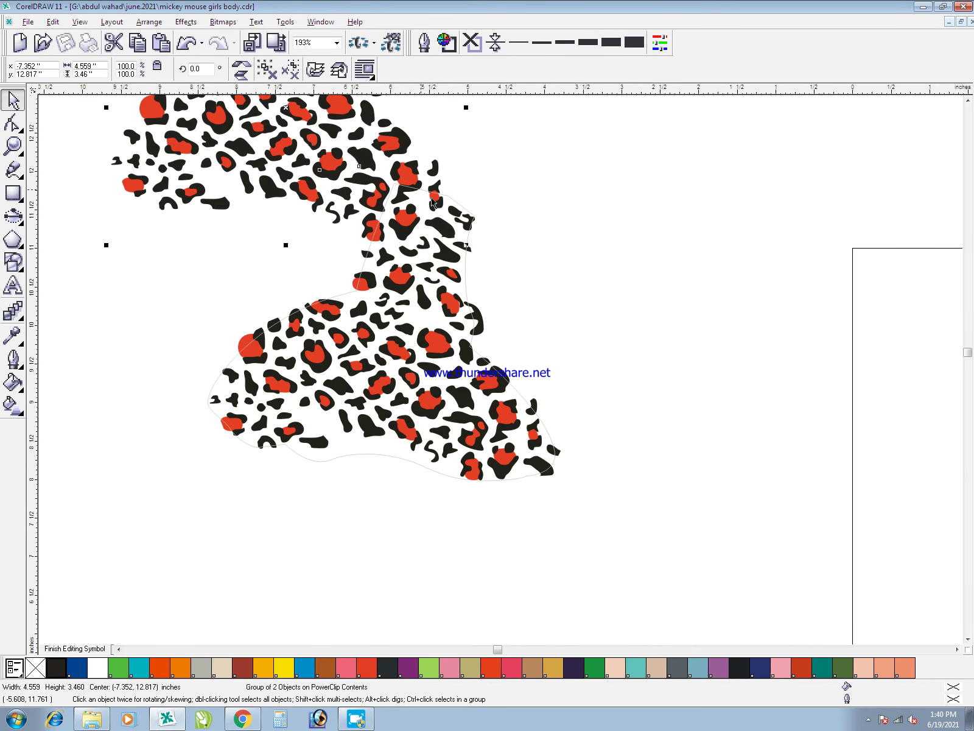
pyautogui.keyDown('ctrl'); pyautogui.click(559, 296); pyautogui.keyUp('ctrl')
pyautogui.keyDown('ctrl'); pyautogui.click(599, 364); pyautogui.keyUp('ctrl')
# - Reshape the overlapping black patch at the bodice's upper right by deleting the stray node at its lower corner
pyautogui.keyDown('ctrl'); pyautogui.click(446, 237); pyautogui.keyUp('ctrl')
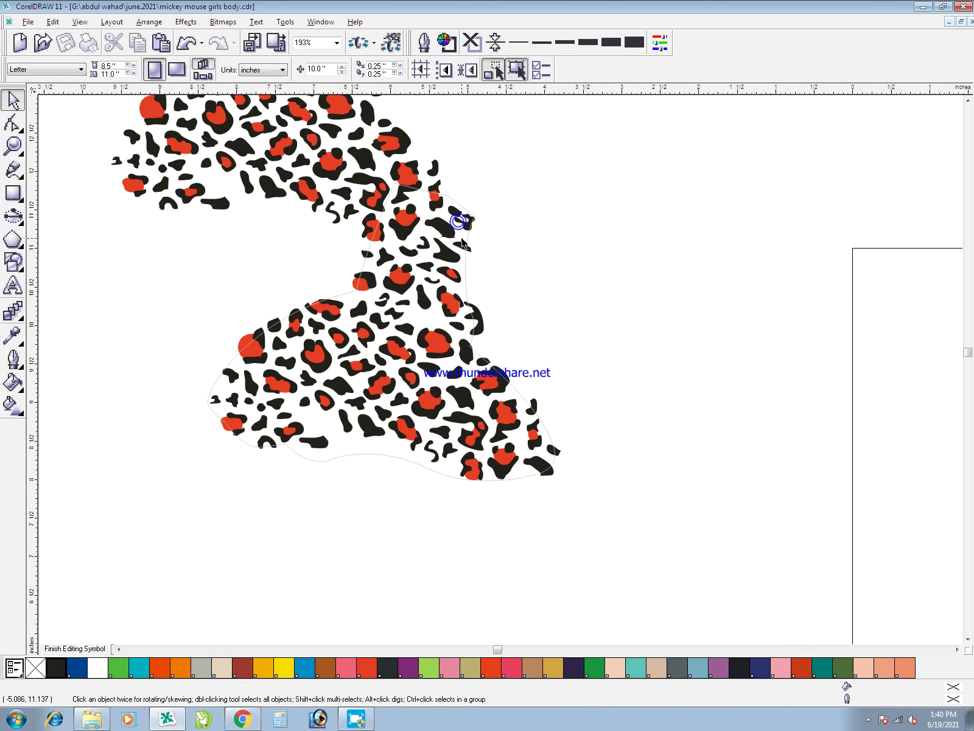
pyautogui.click(461, 244)
pyautogui.press('F2')
pyautogui.moveTo(424, 198); pyautogui.dragTo(501, 318)
pyautogui.press('F10')
pyautogui.click(479, 296)
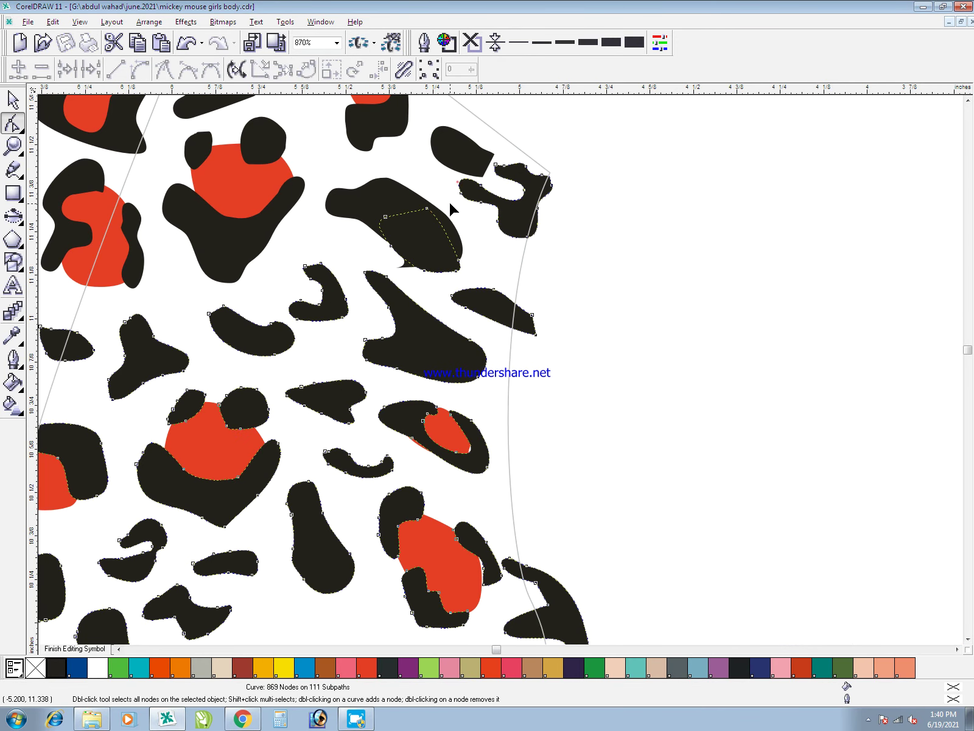
pyautogui.click(402, 271)
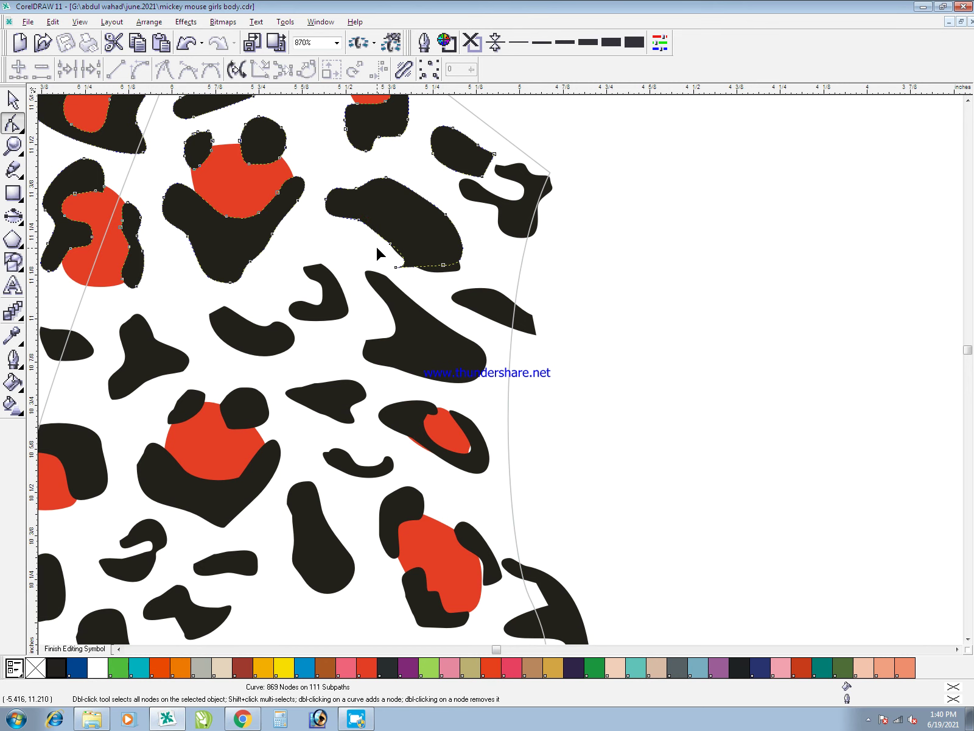
pyautogui.moveTo(407, 279); pyautogui.dragTo(409, 281)
pyautogui.press('Delete')
pyautogui.press('space')
# - Finish editing the PowerClip contents, clear the selection and save the drawing
pyautogui.keyDown('ctrl'); pyautogui.click(610, 317); pyautogui.keyUp('ctrl')
pyautogui.press('F3')
pyautogui.press('F3')
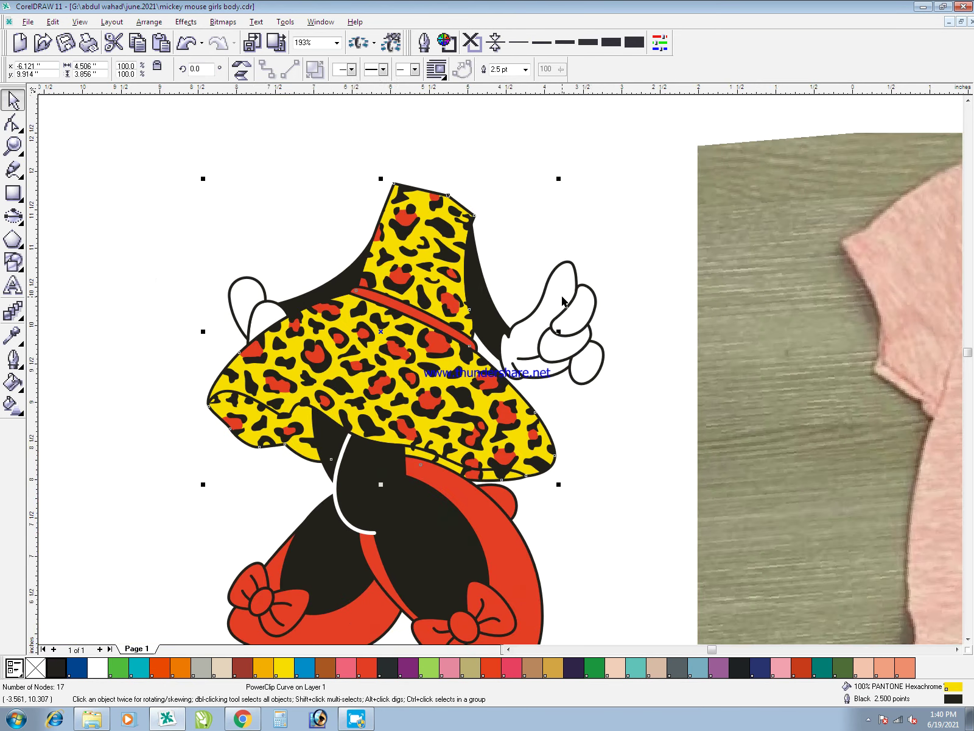
pyautogui.click(400, 530)
pyautogui.hotkey('ctrl', 's')
# - Try nudging the whole drawn figure to the right, undo the move and clear the selection
pyautogui.moveTo(432, 561); pyautogui.dragTo(79, 134)
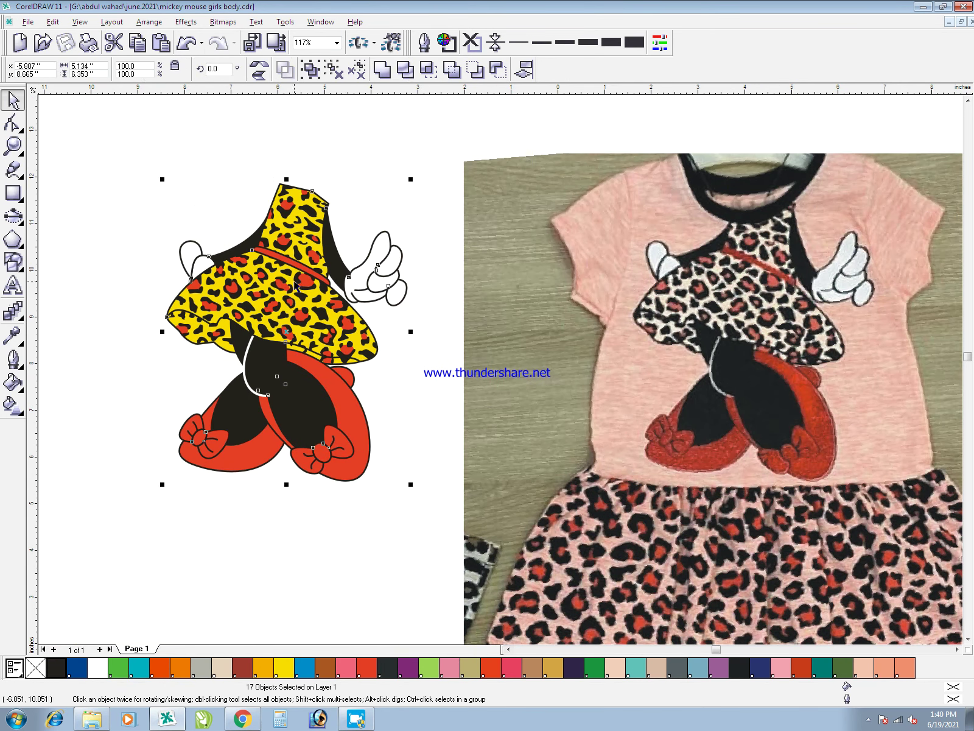
pyautogui.press('Right')
pyautogui.hotkey('ctrl', 'z')
pyautogui.hotkey('ctrl', 'z')
pyautogui.click(414, 395)
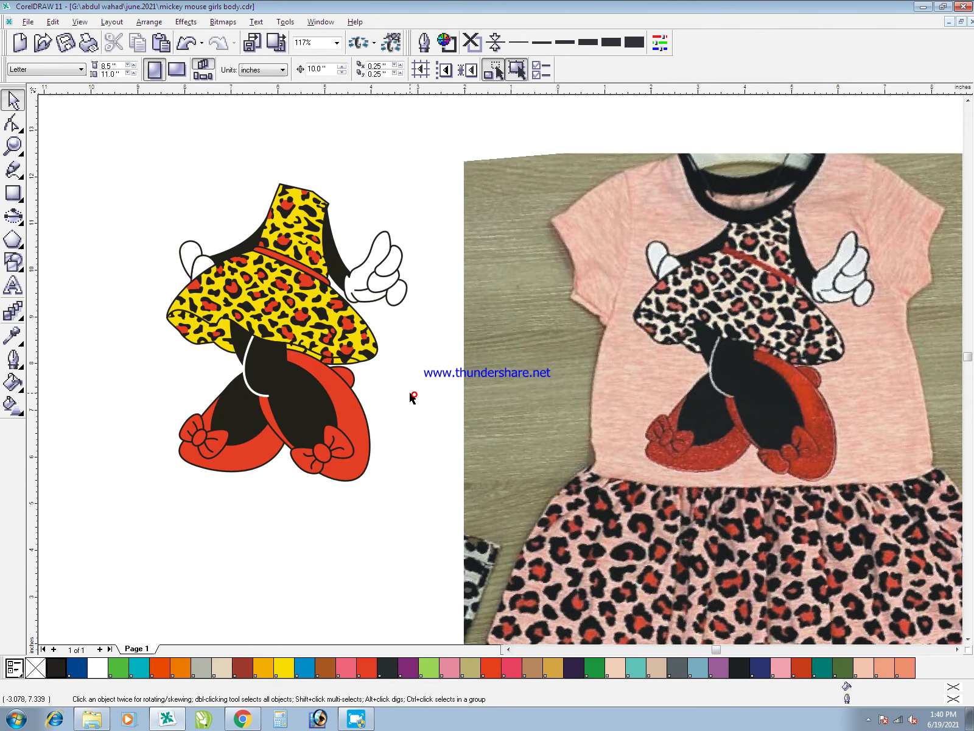
# - Save the drawing and preview the finished figure full-screen beside the reference photo
pyautogui.press('F2')
pyautogui.moveTo(102, 104); pyautogui.dragTo(923, 555)
pyautogui.hotkey('ctrl', 's')
pyautogui.press('F9')
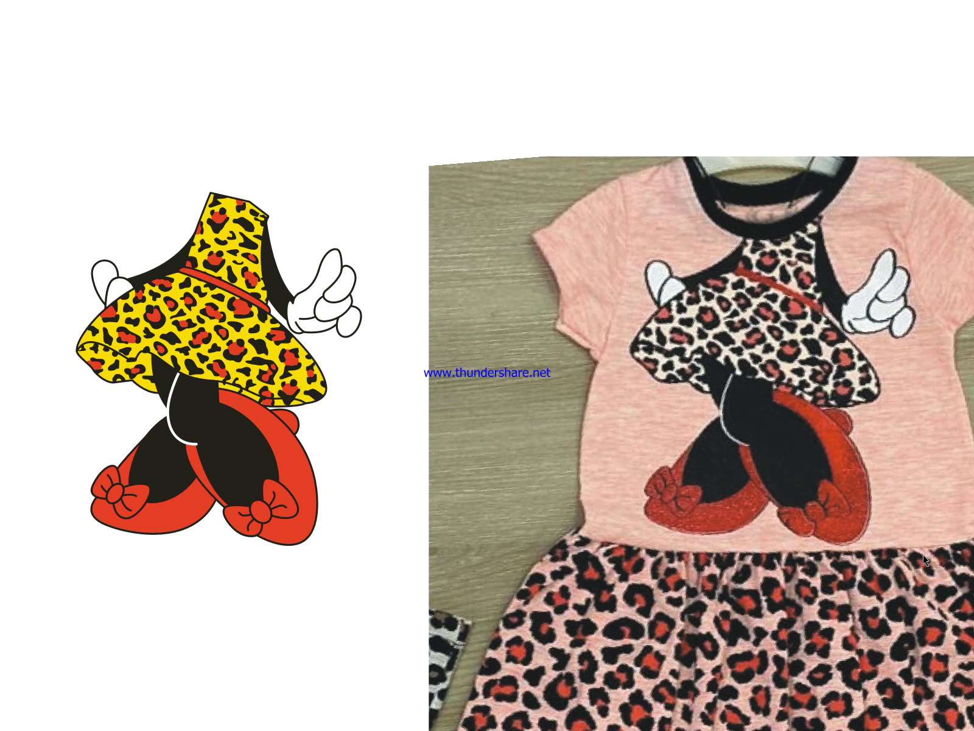
pyautogui.press('Escape')
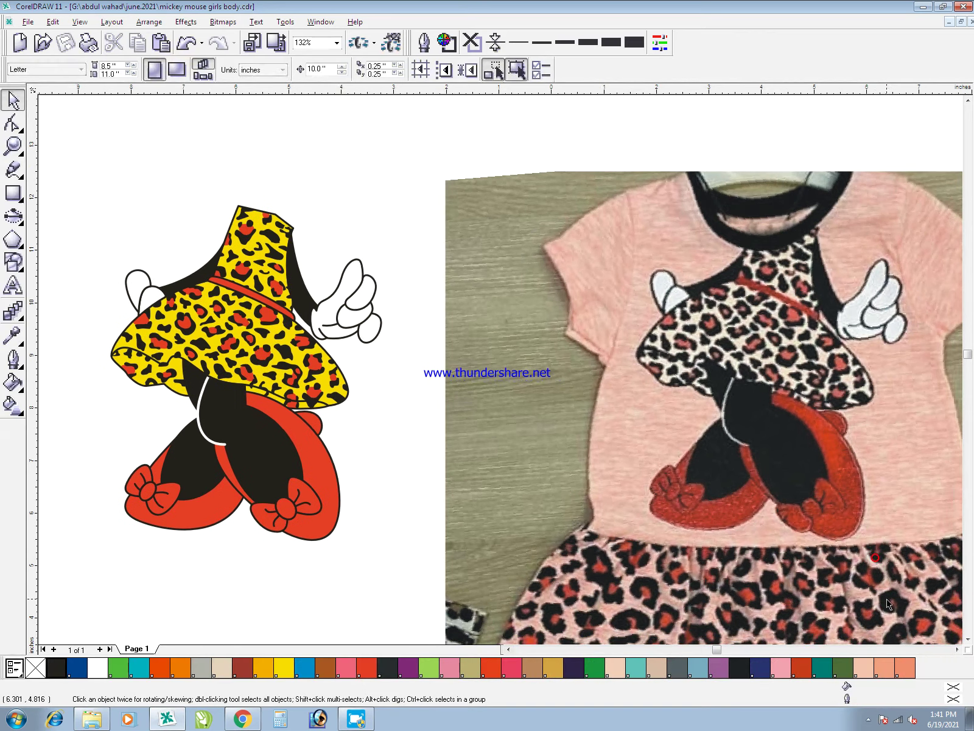
pyautogui.click(869, 719)
pyautogui.rightClick(845, 667)
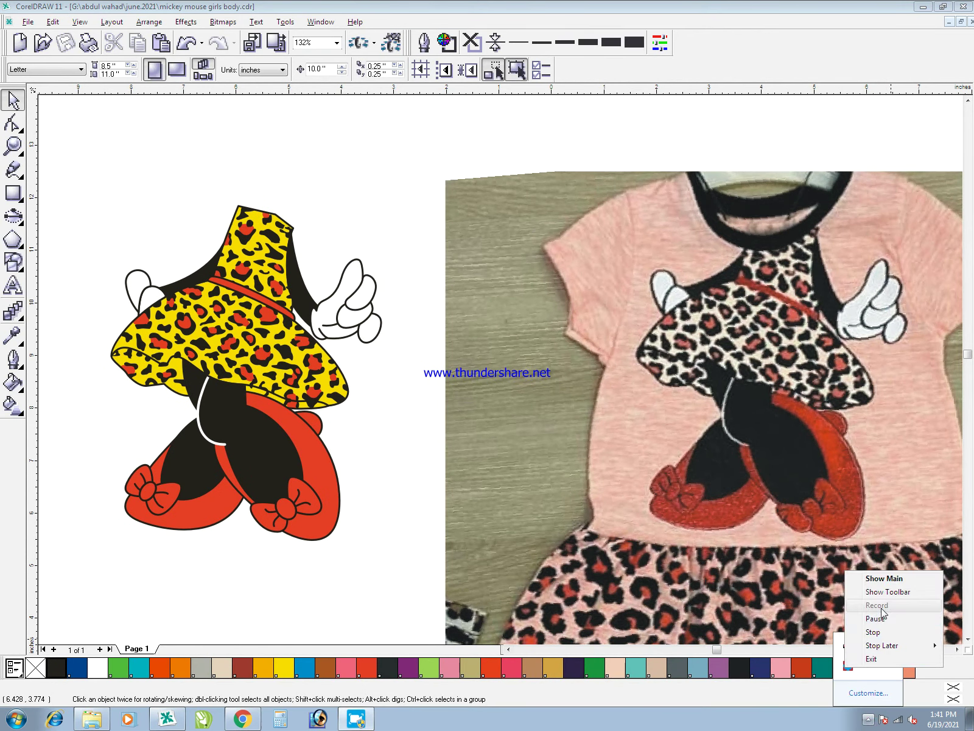